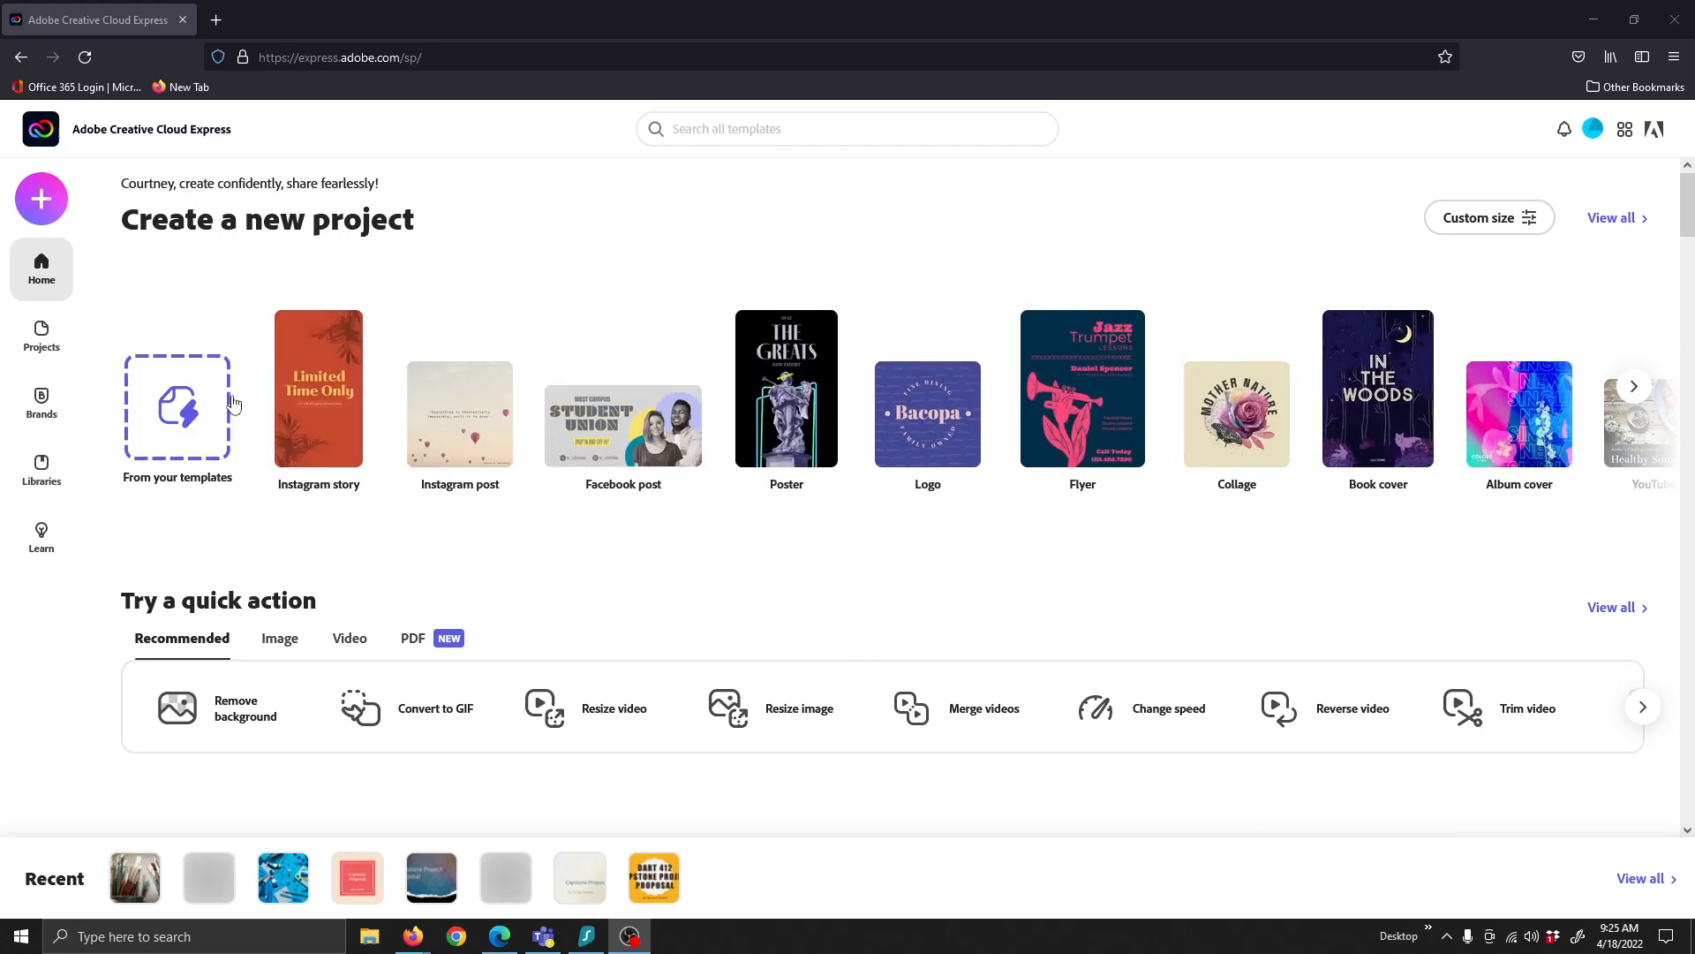
# Search Express templates for 'poster', browse the results, and open a new browser tab
pyautogui.click(685, 129)
pyautogui.write('poster')
pyautogui.press('Return')
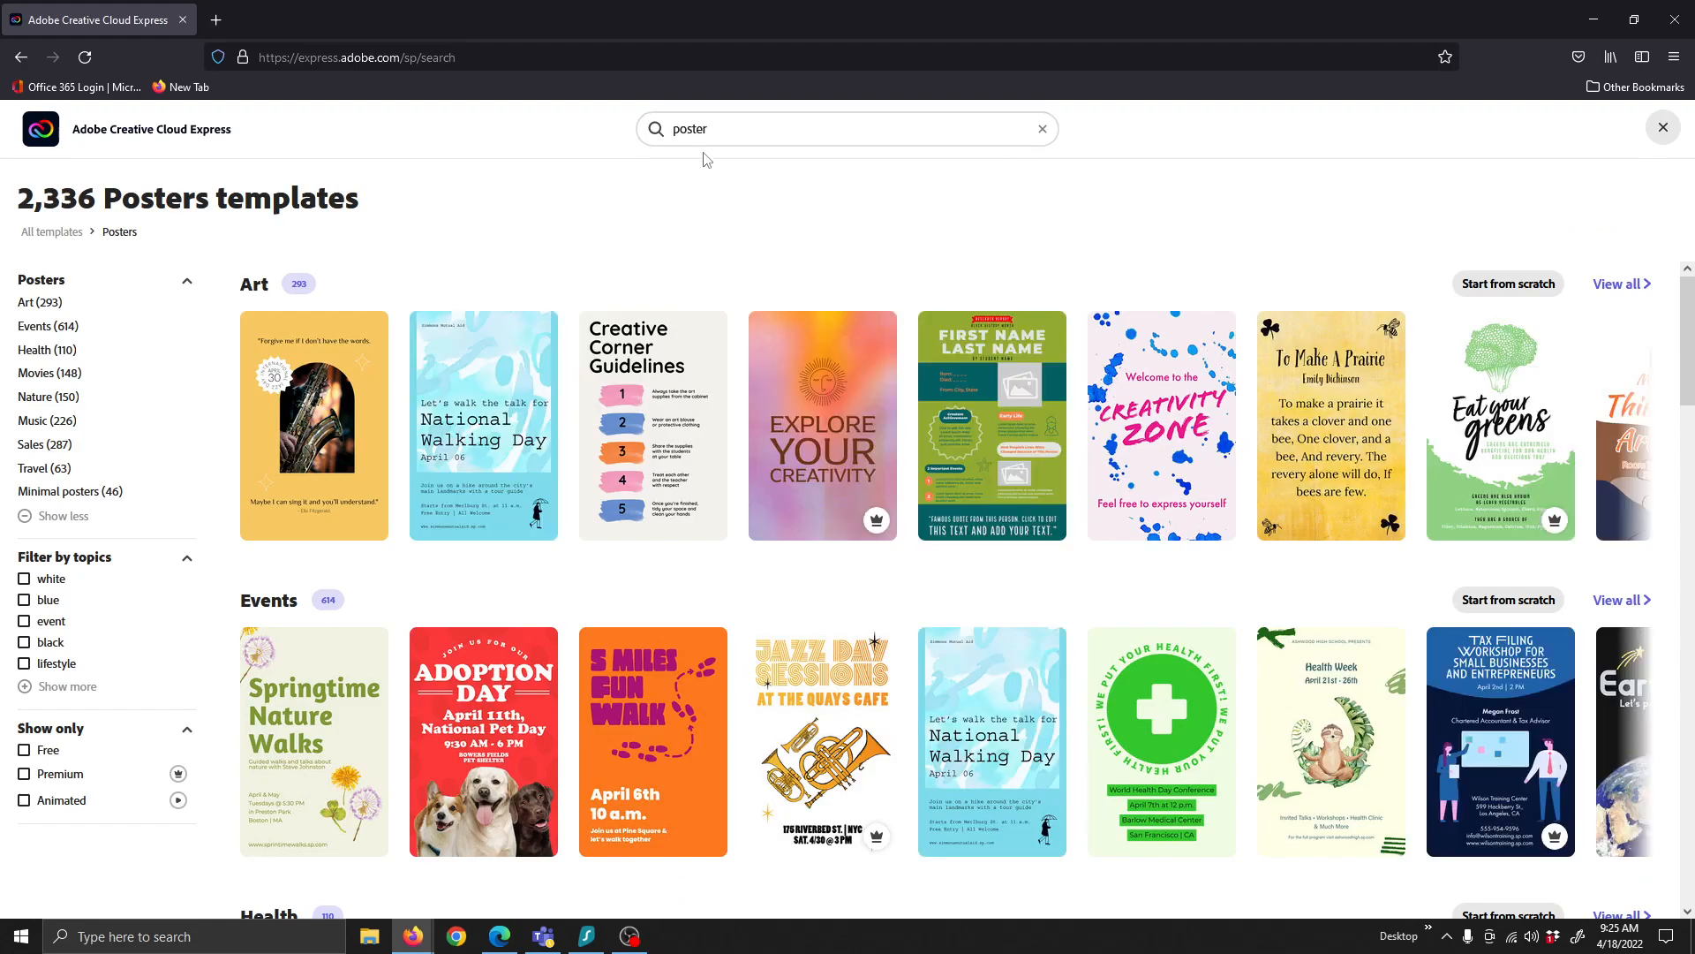
pyautogui.scroll(-4, 1082, 632)
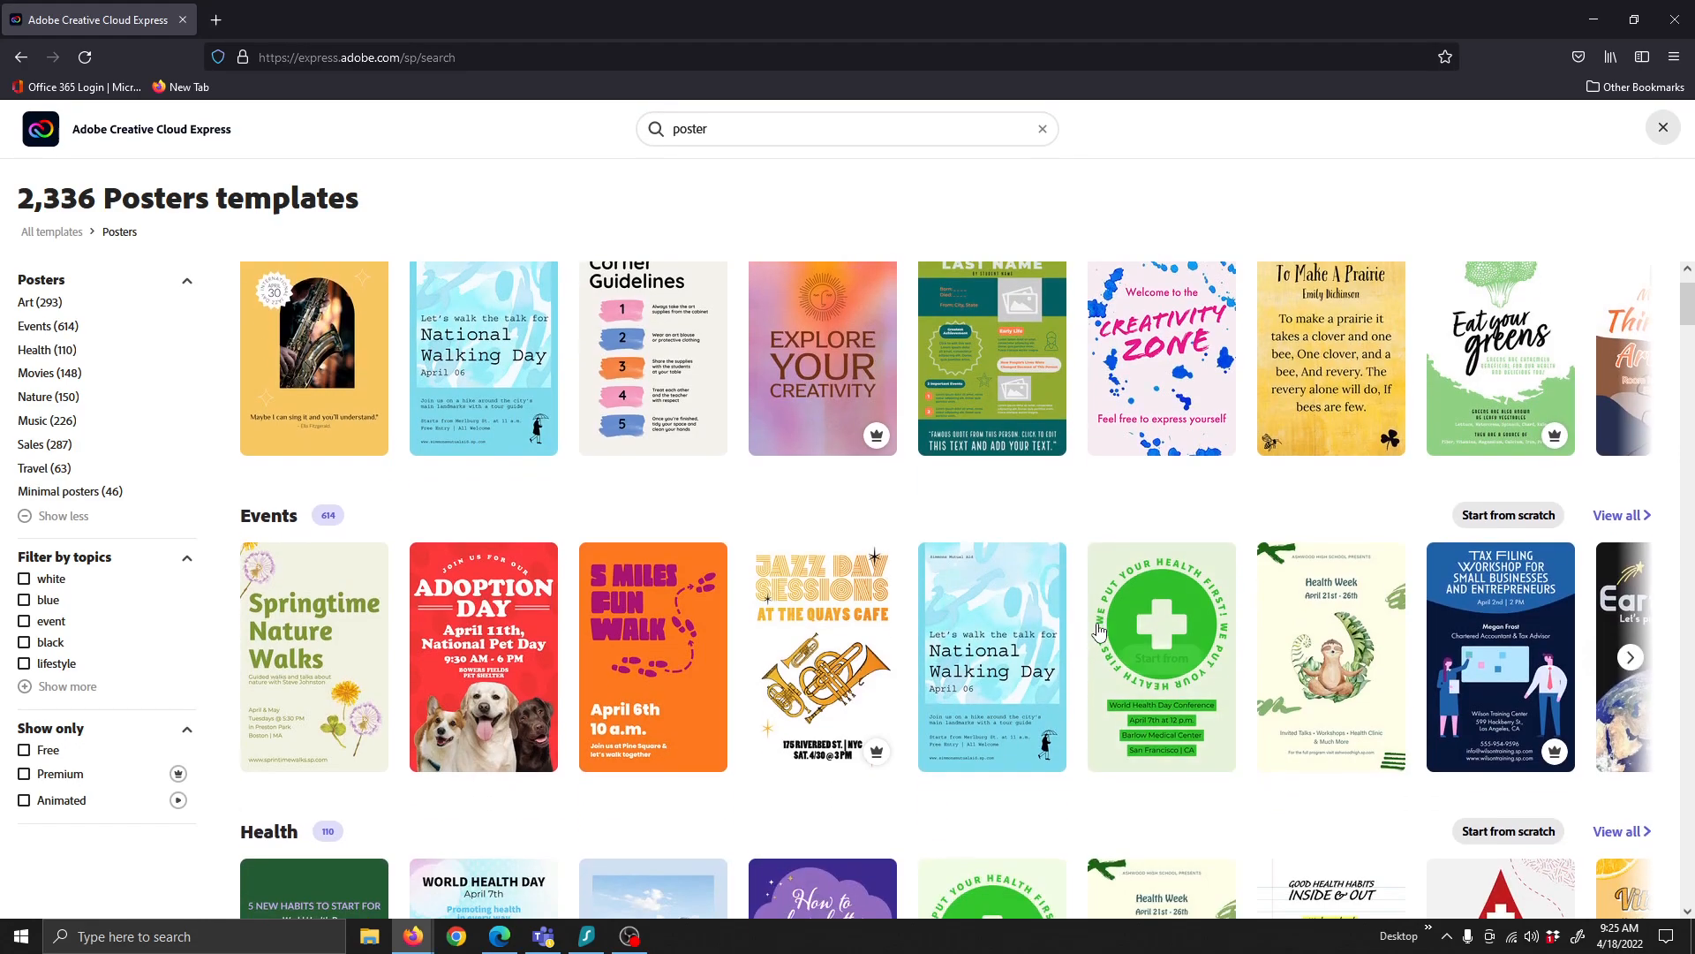
pyautogui.scroll(-6, 1099, 629)
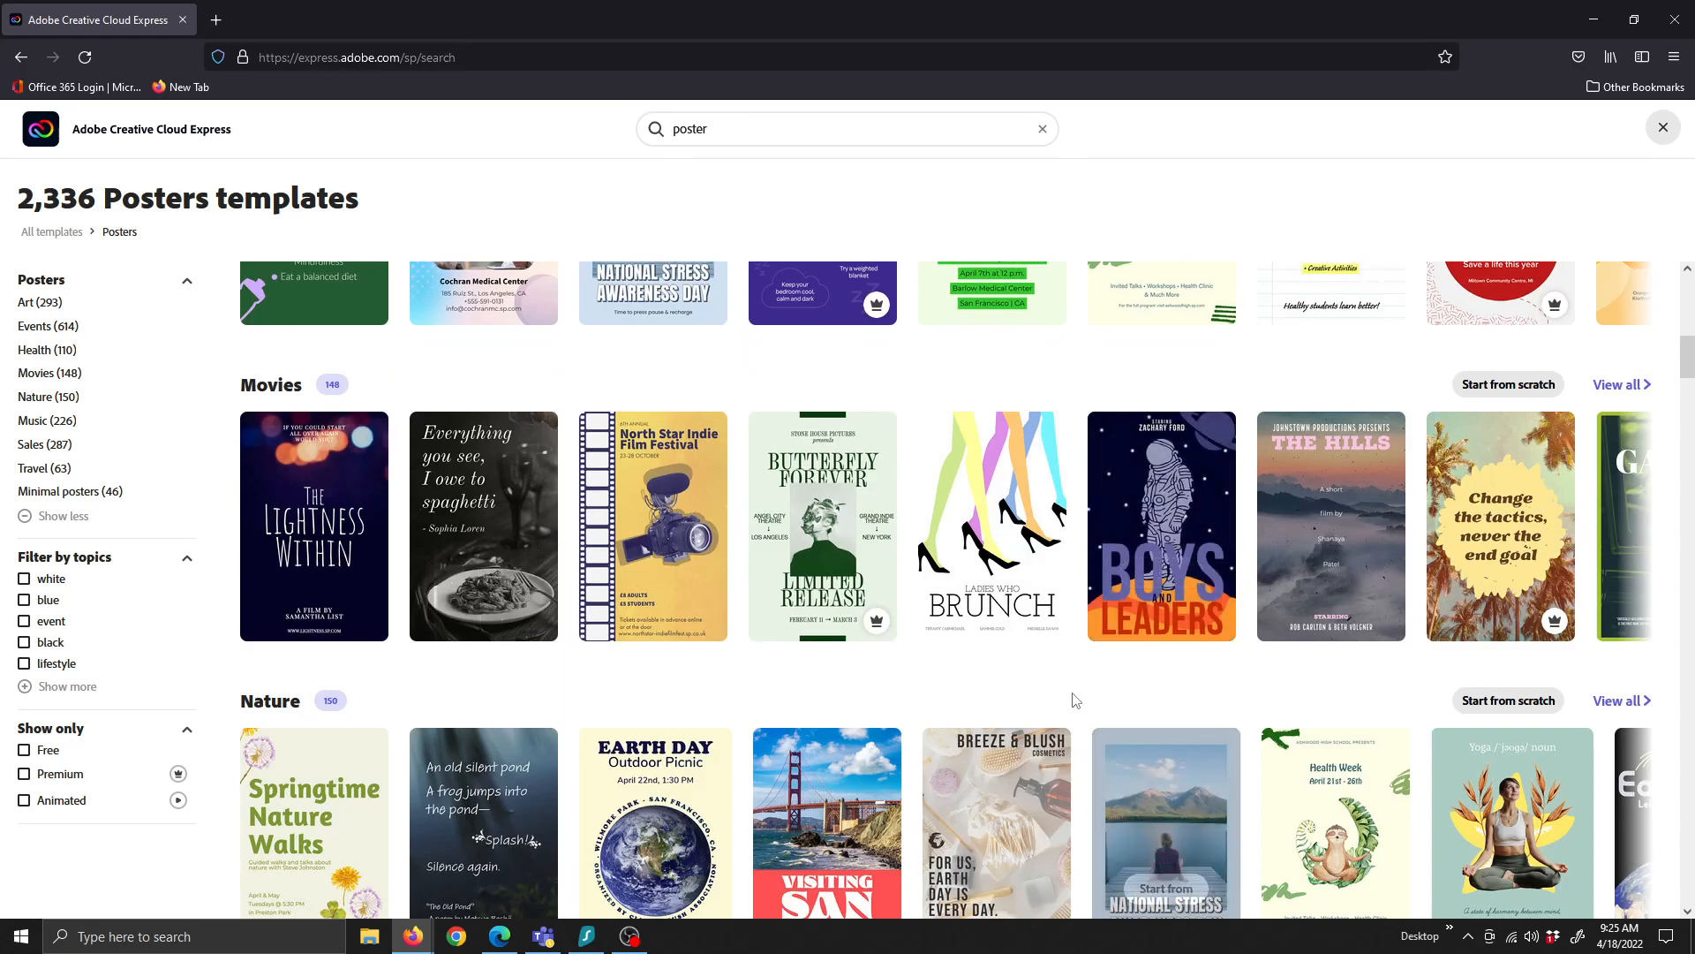
pyautogui.click(217, 20)
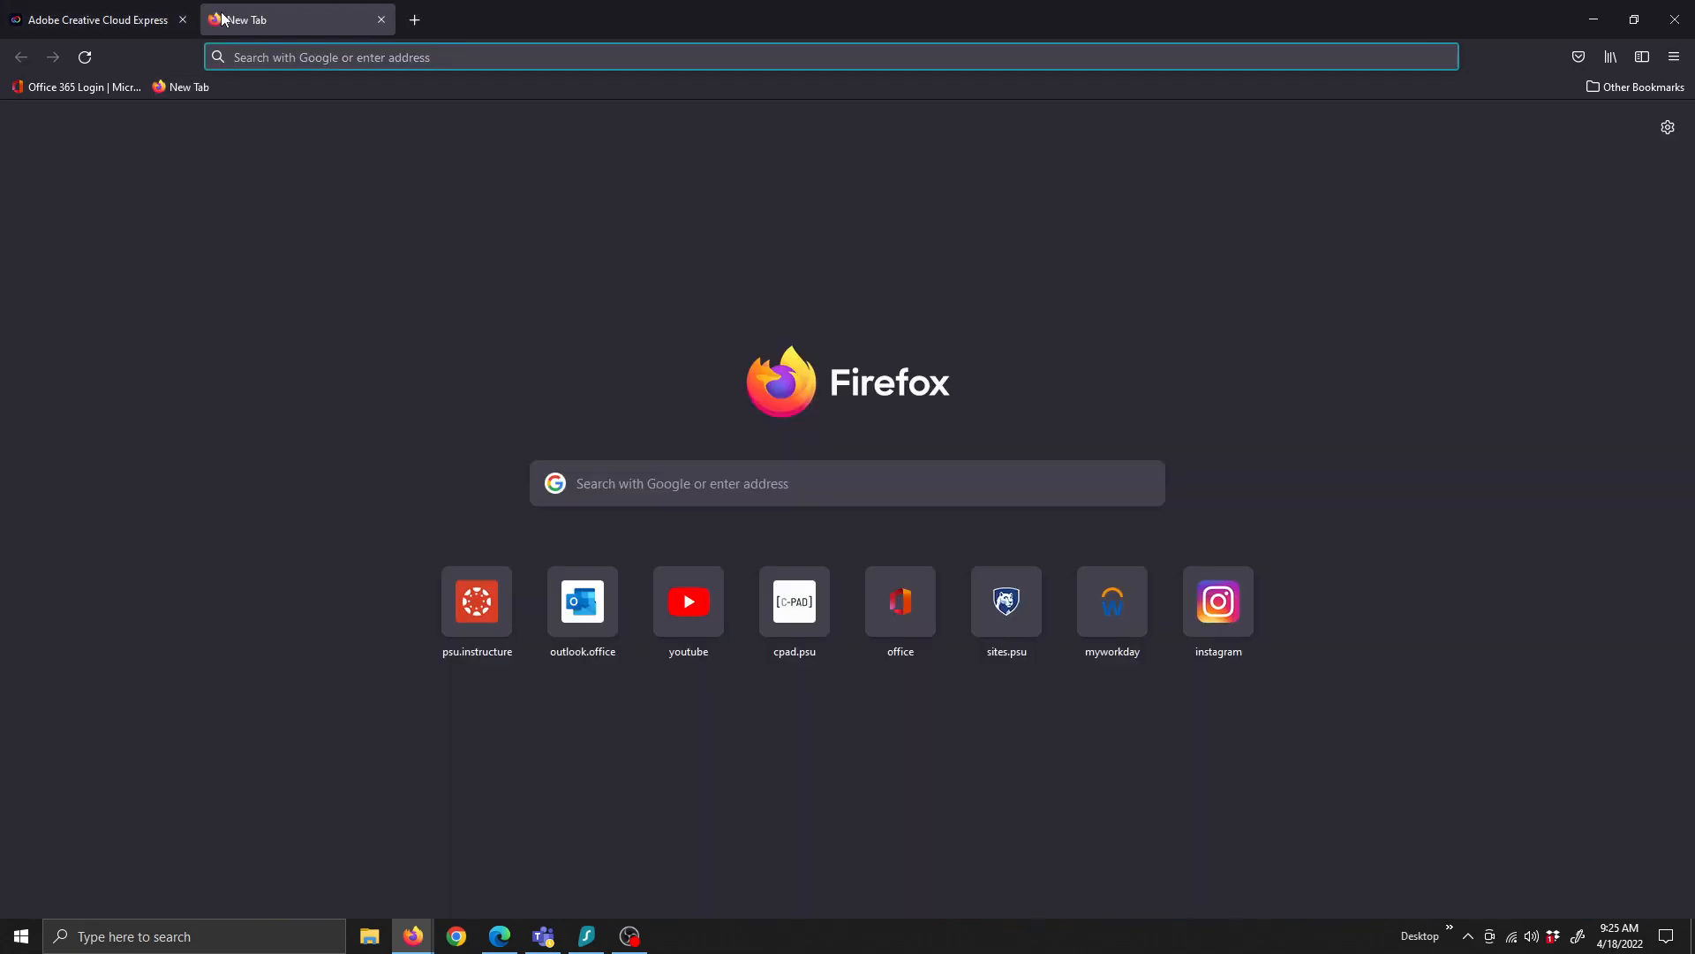
# Load Canva and create a blank Poster design from the 'poster' search suggestion
pyautogui.write('canva.com')
pyautogui.press('Return')
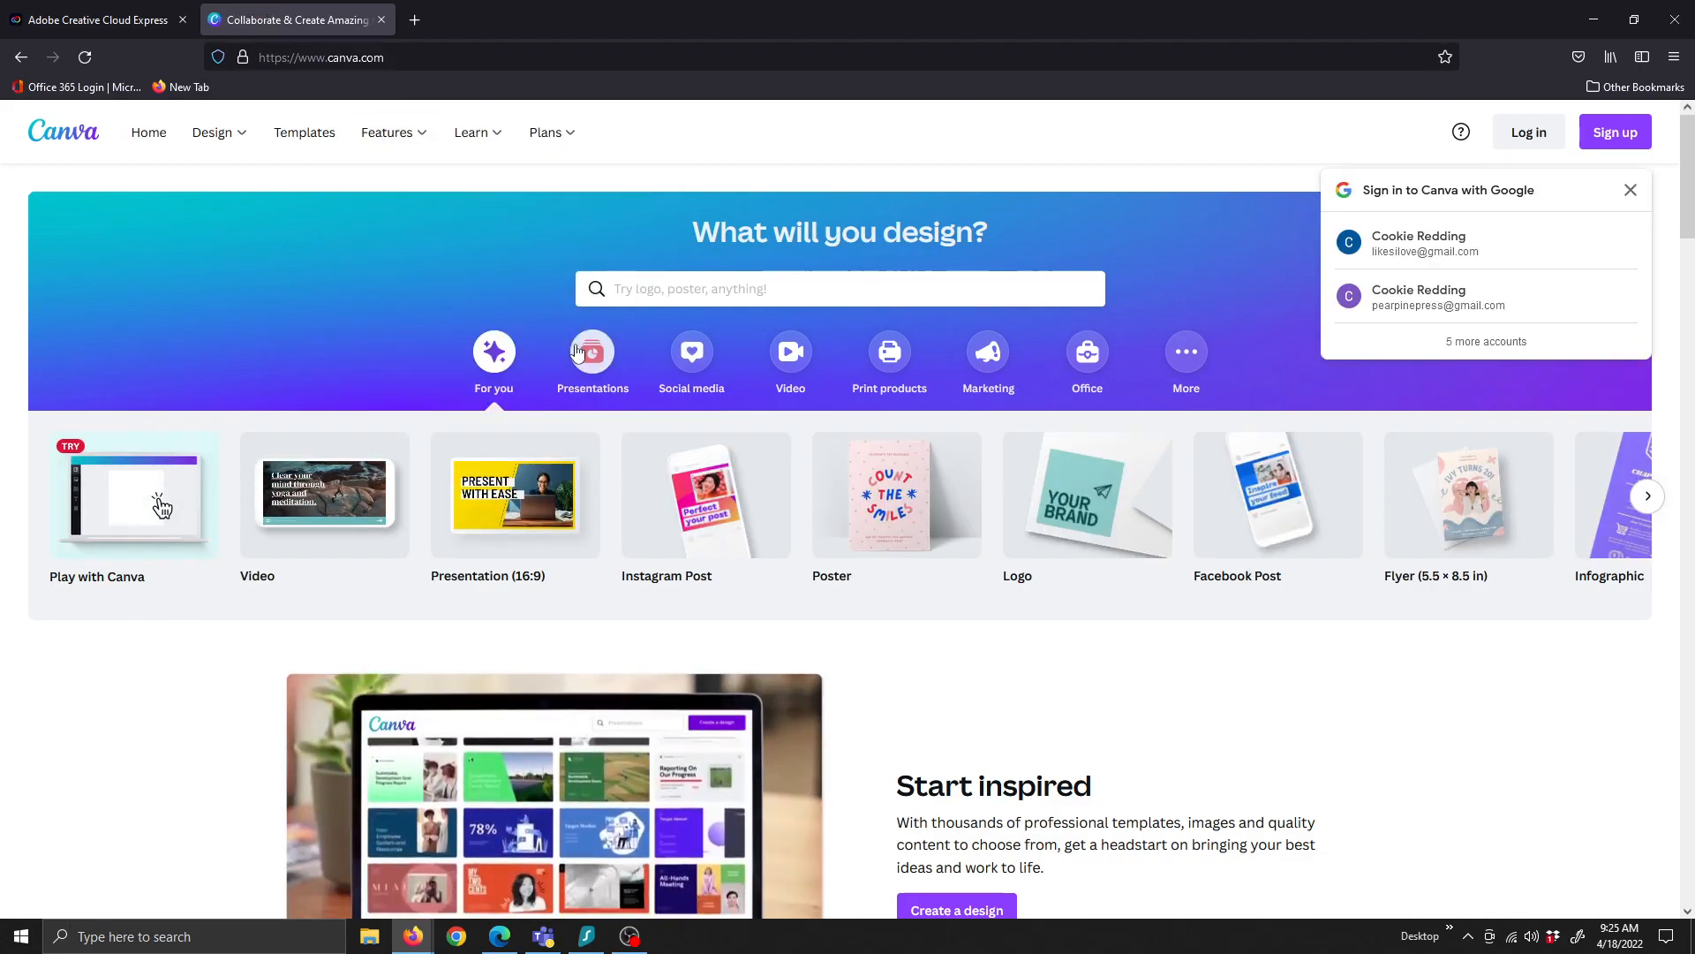
pyautogui.click(627, 291)
pyautogui.write('poste')
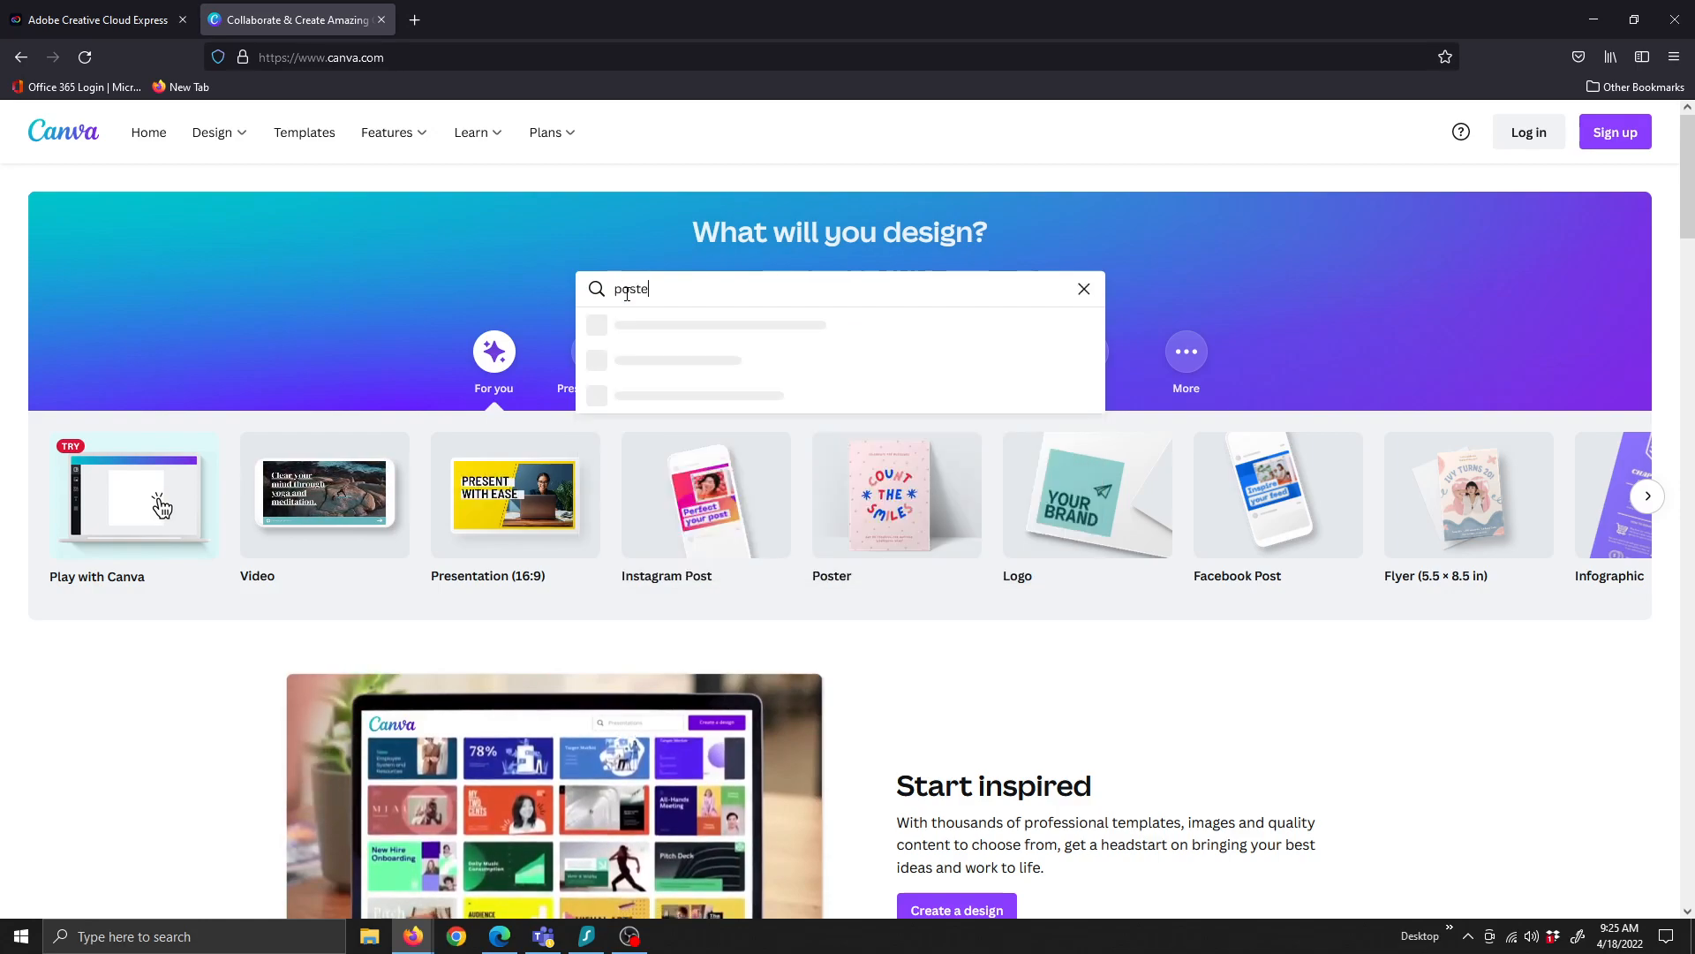
pyautogui.write('r')
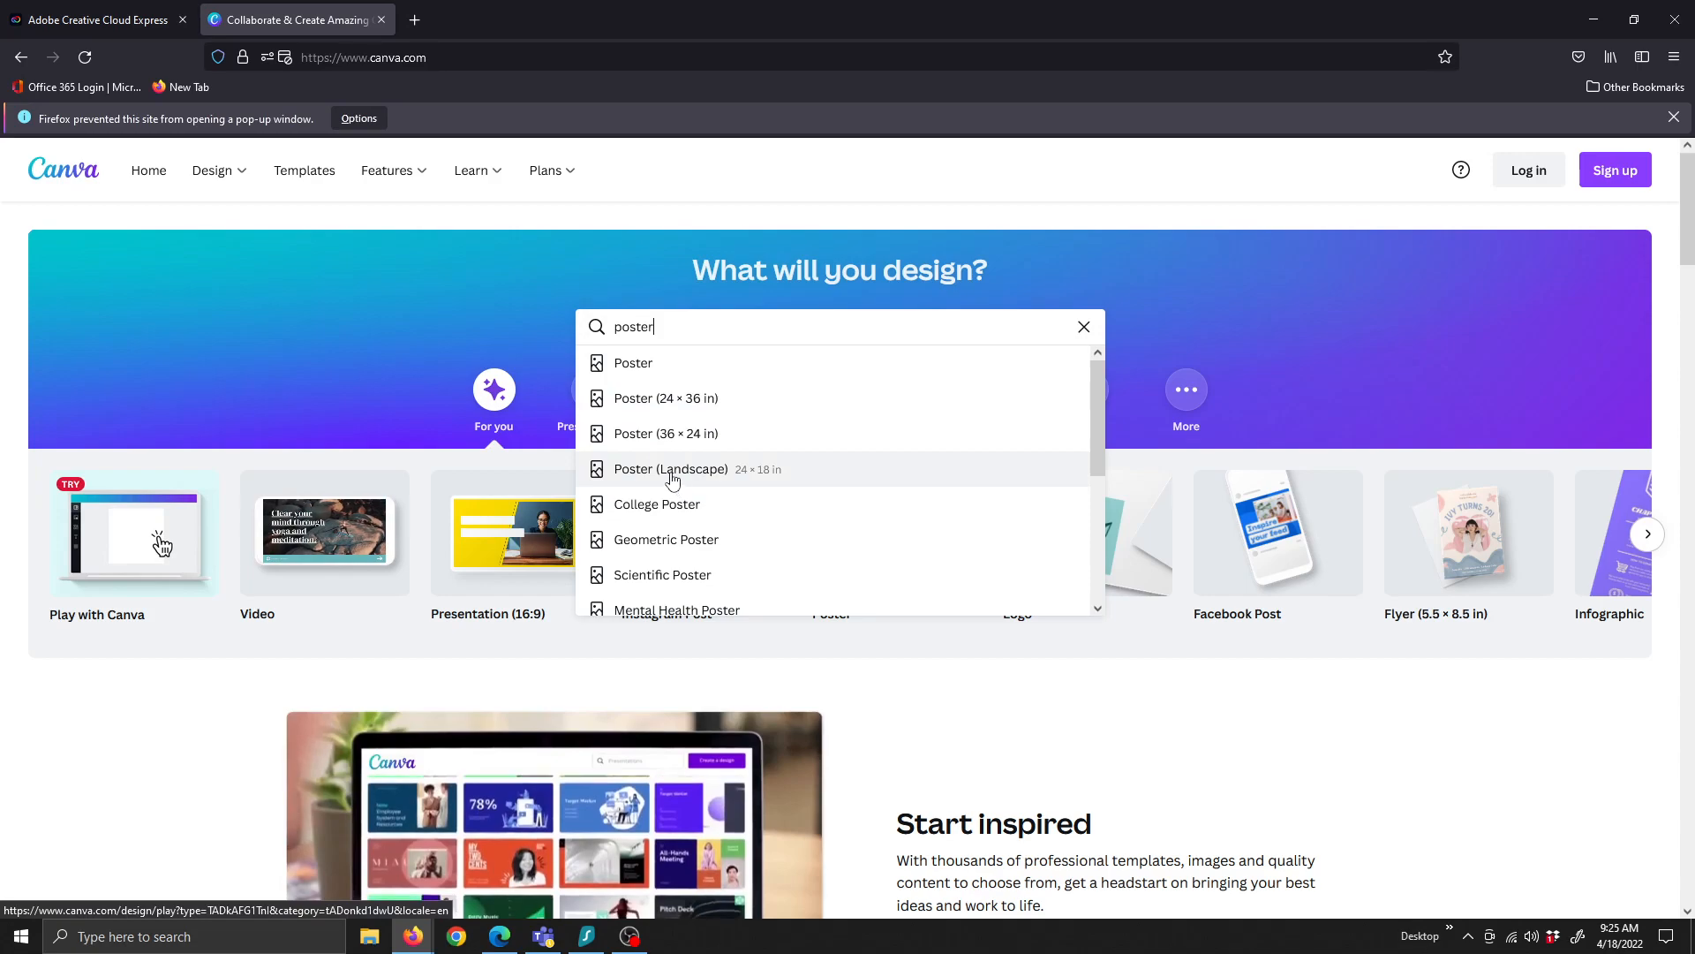
pyautogui.scroll(-3, 664, 490)
pyautogui.scroll(3, 658, 481)
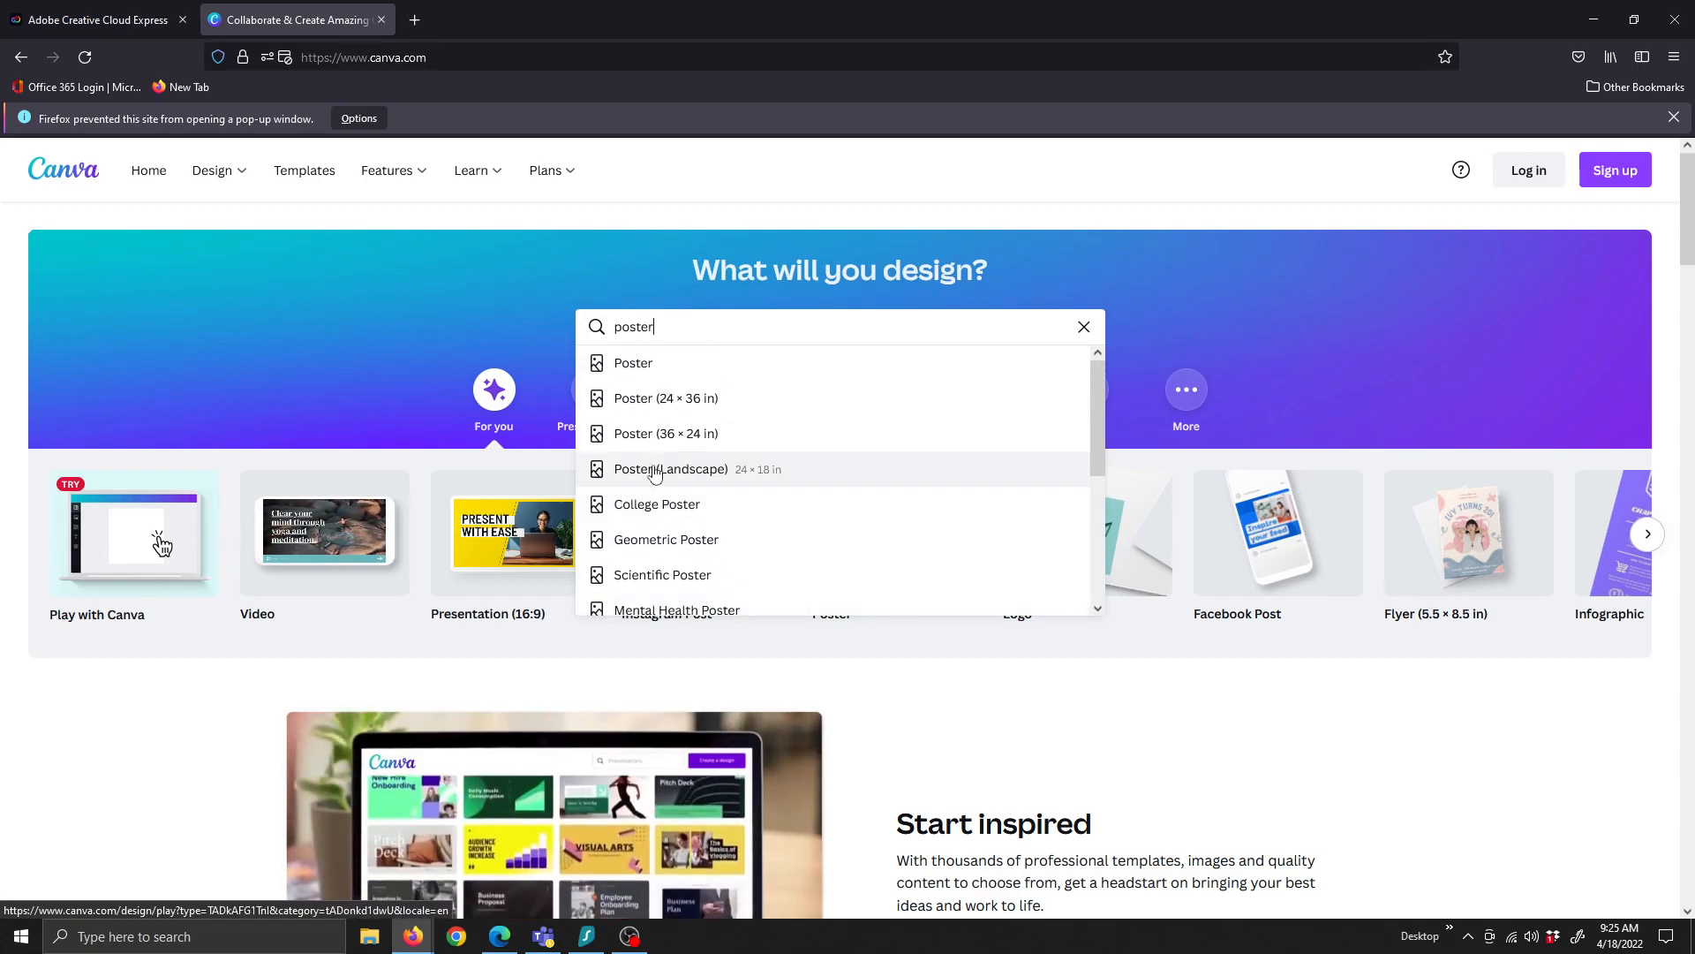
pyautogui.click(649, 365)
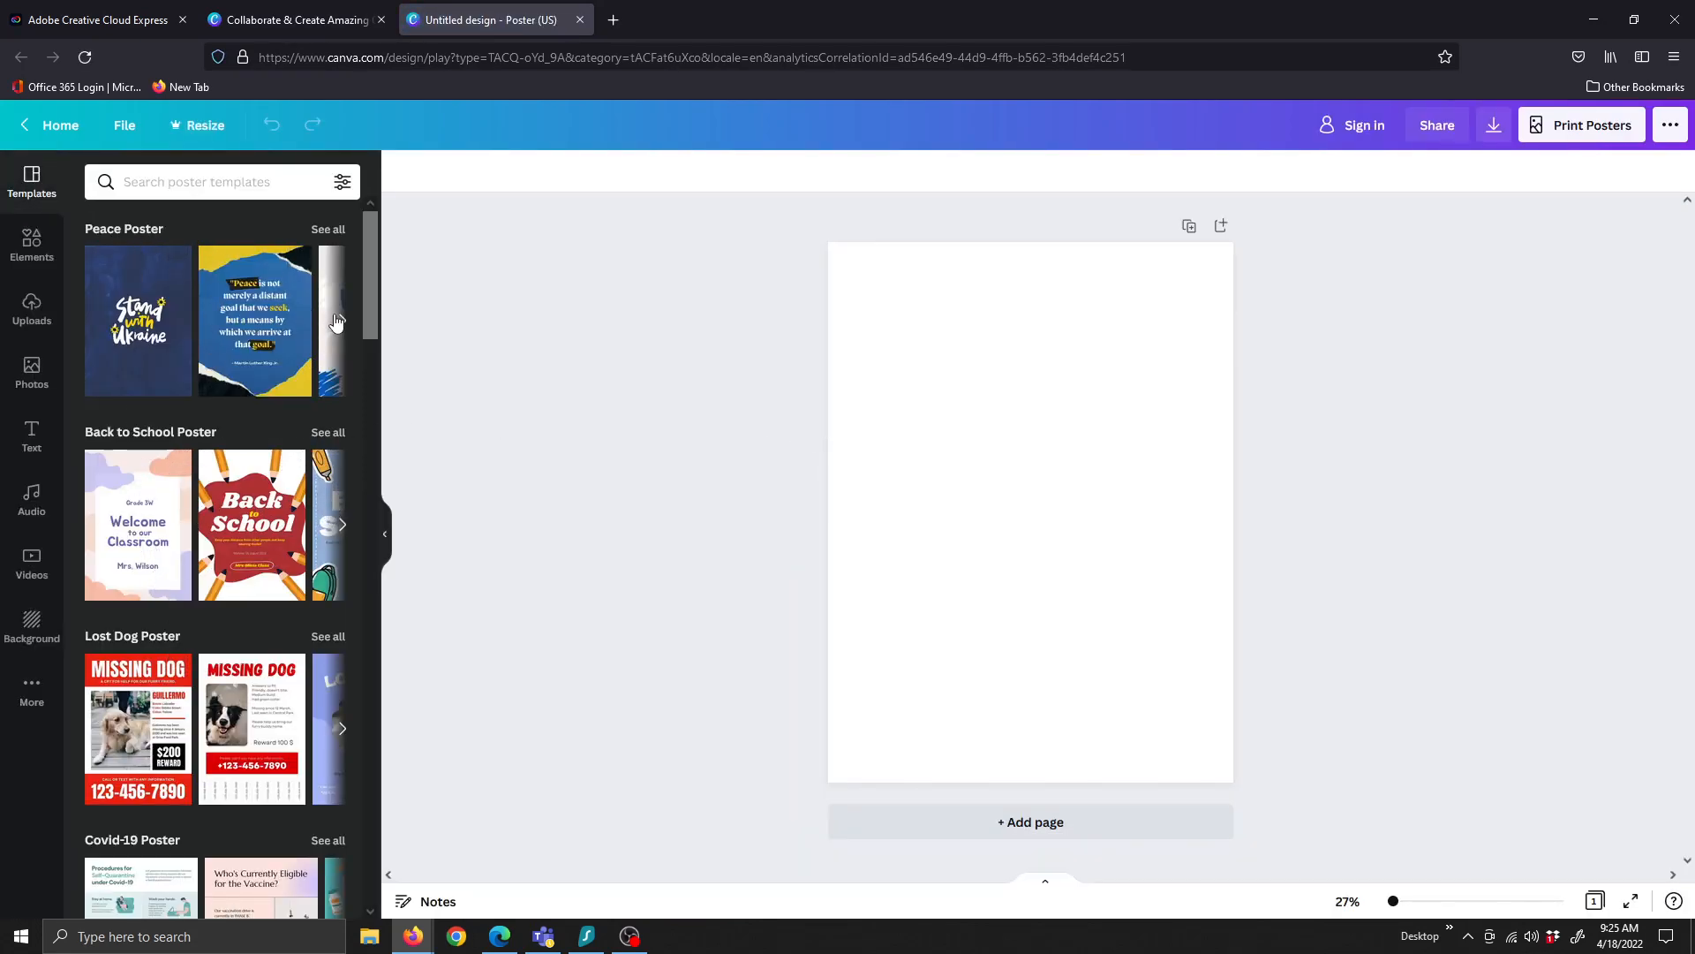
pyautogui.scroll(-7, 168, 698)
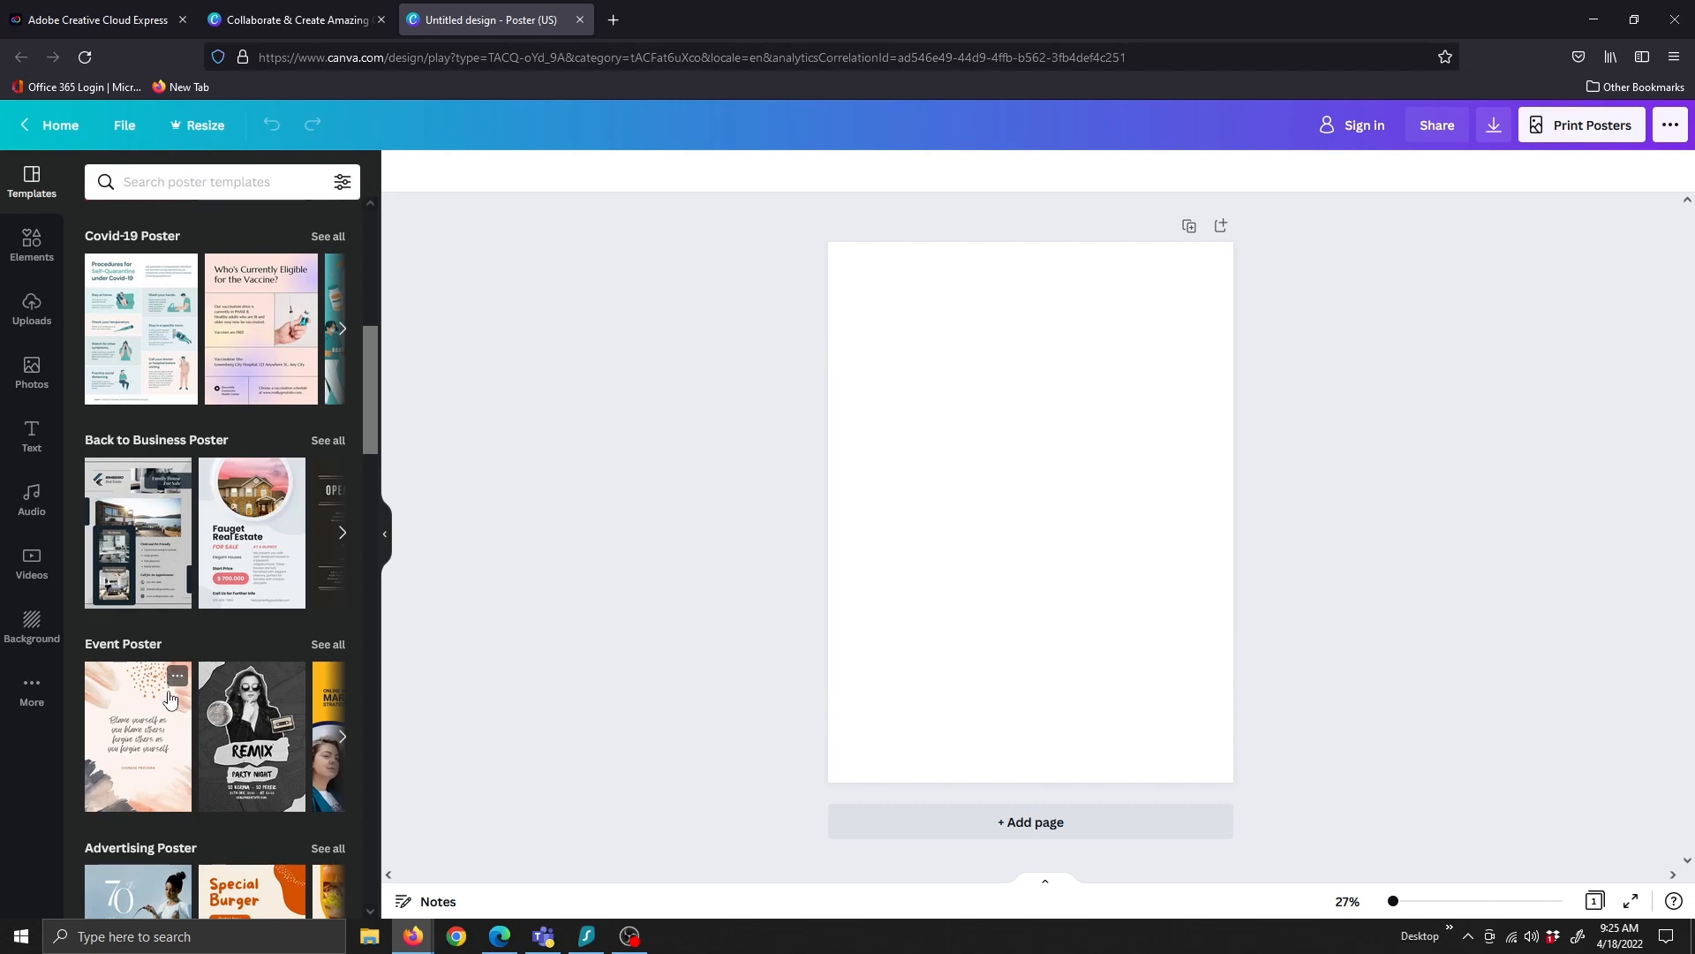
pyautogui.scroll(-3, 172, 689)
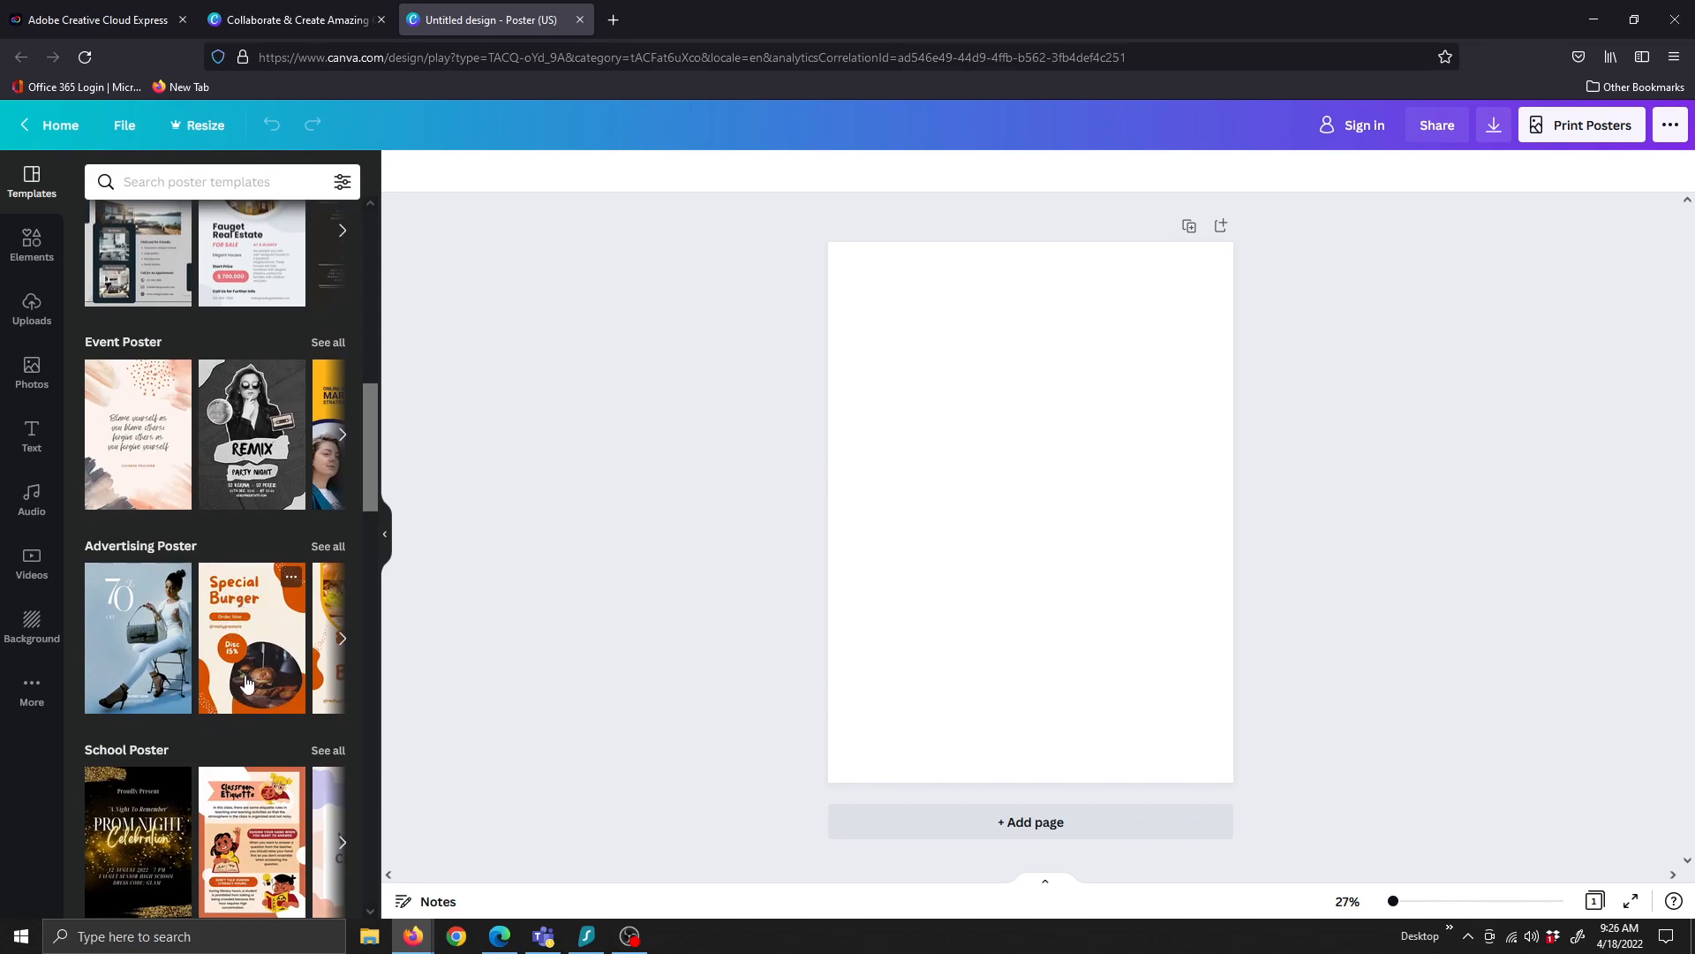
pyautogui.scroll(-8, 247, 683)
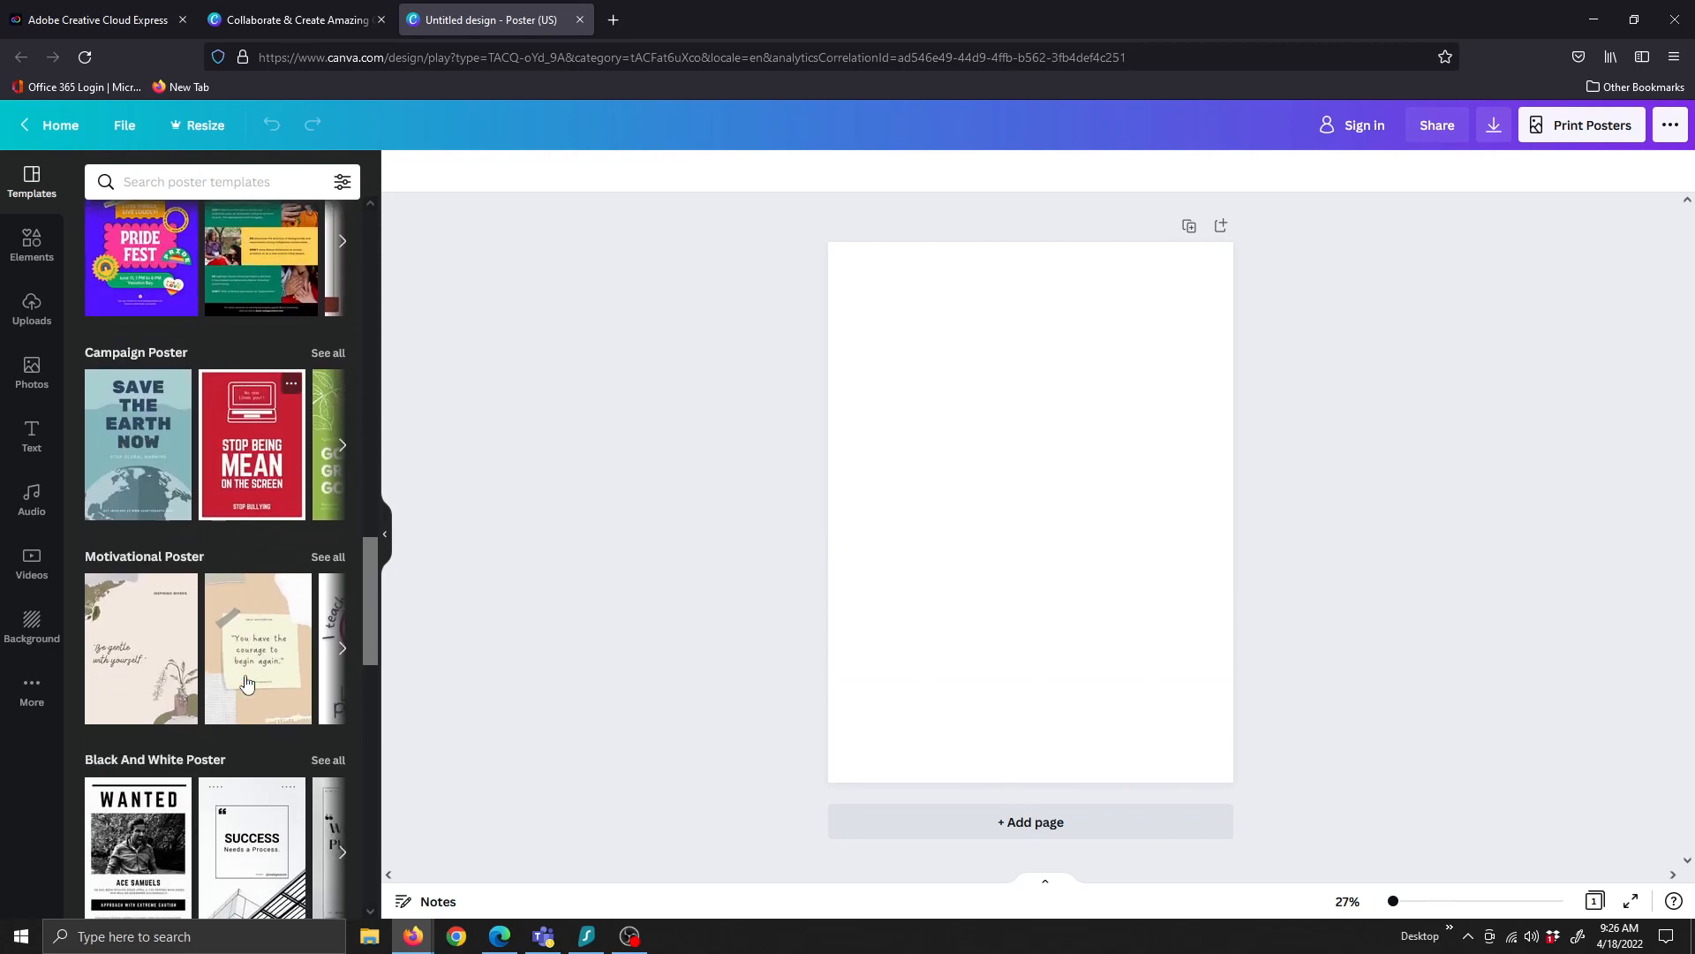
pyautogui.scroll(-5, 244, 682)
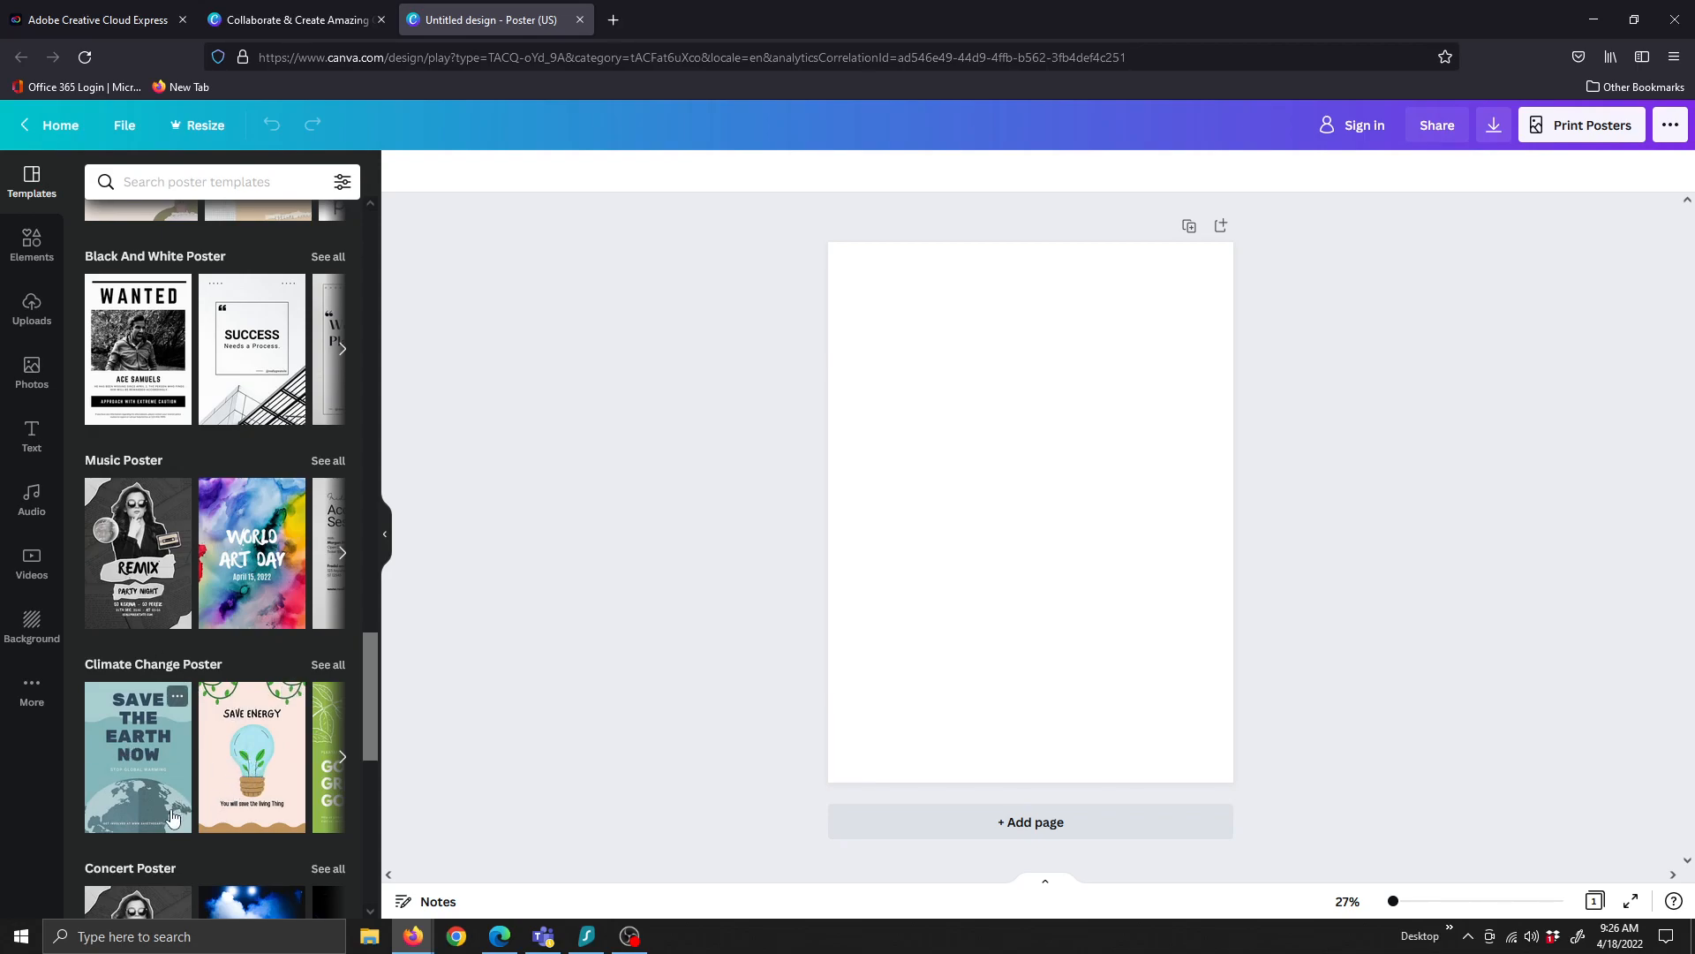
pyautogui.scroll(-4, 227, 788)
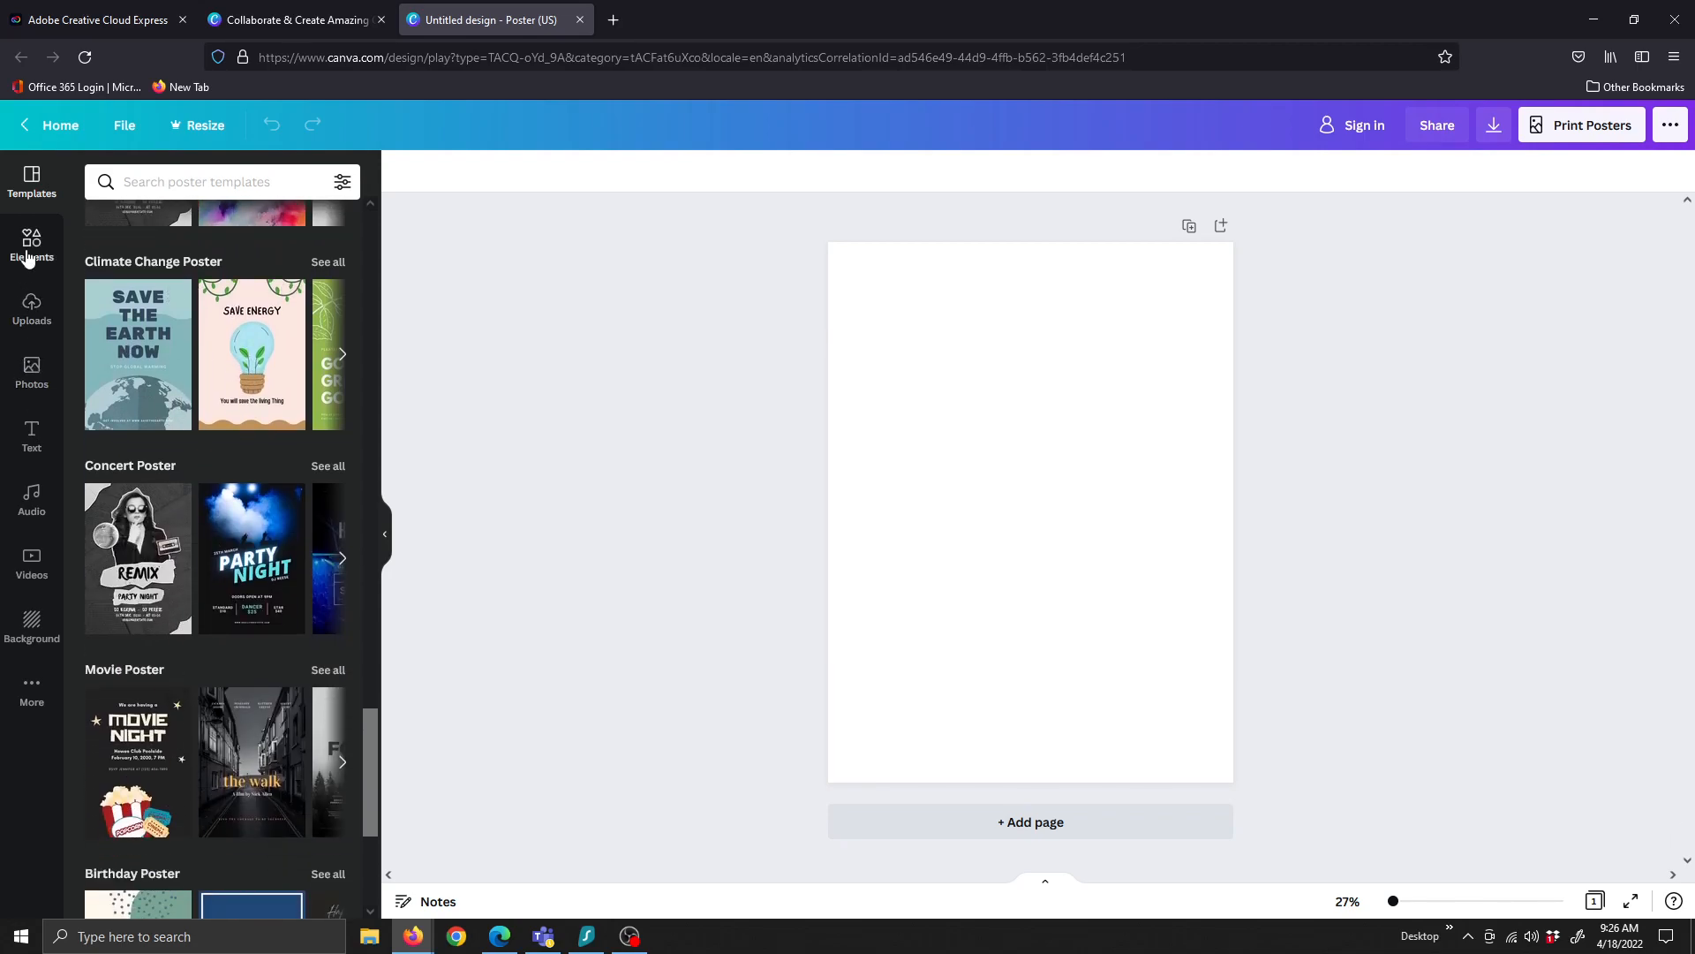
# Add a circle shape from Elements and move it into the top-left corner
pyautogui.click(28, 257)
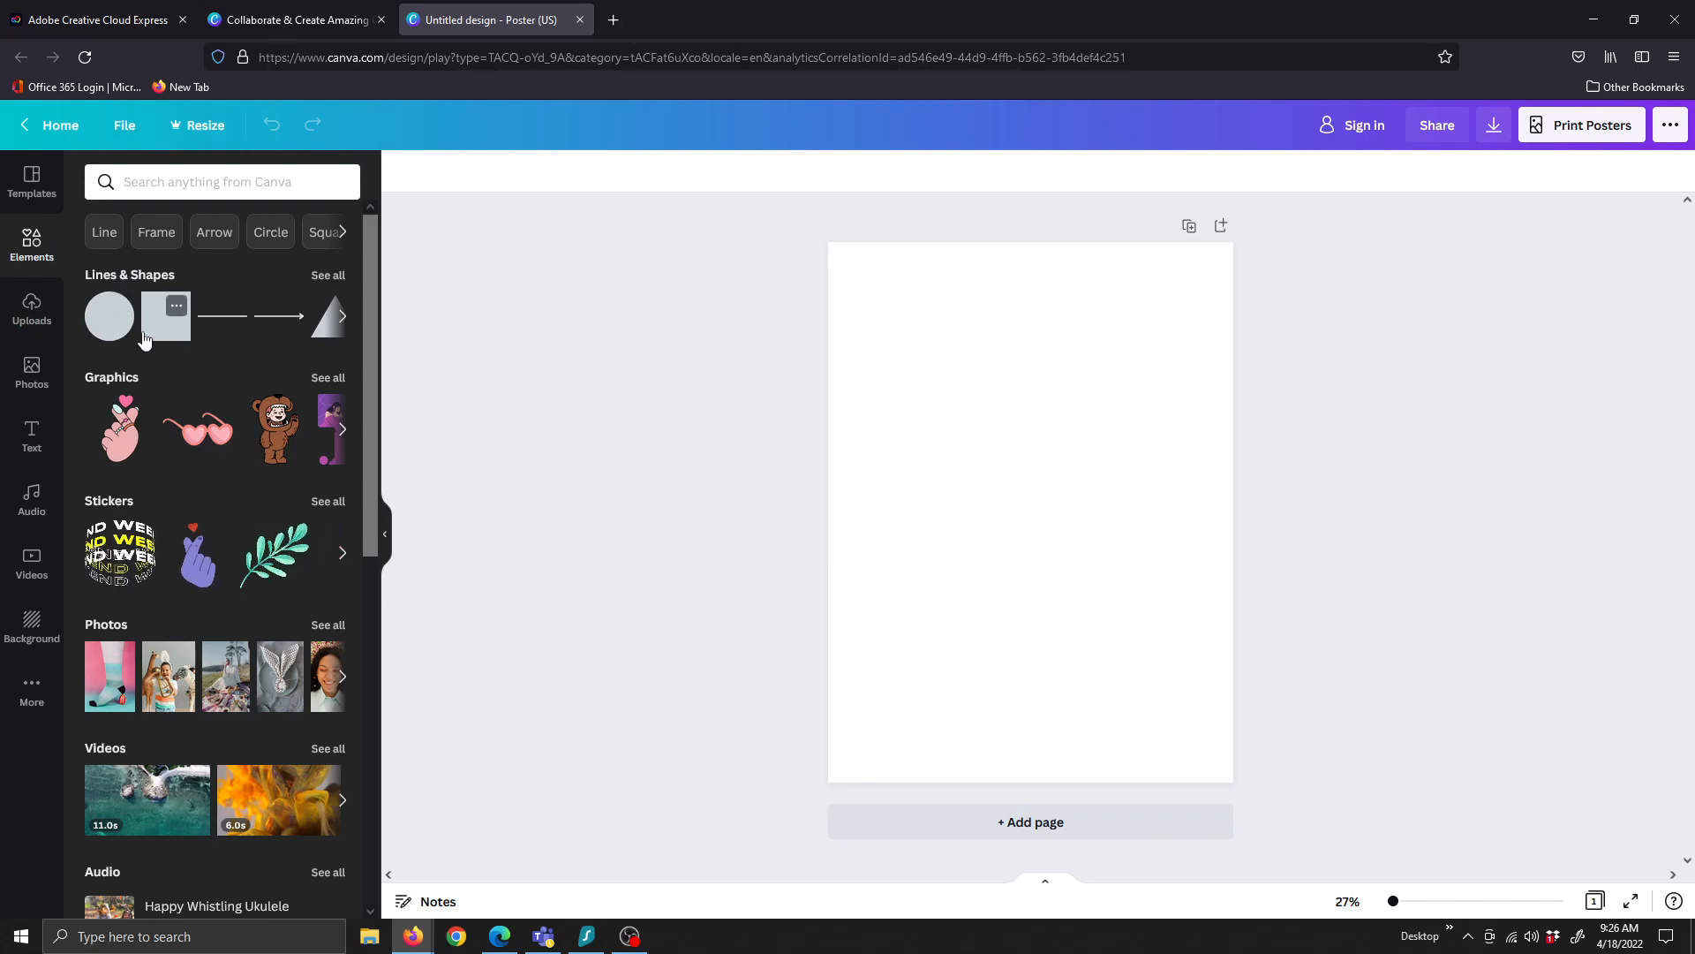
pyautogui.click(110, 327)
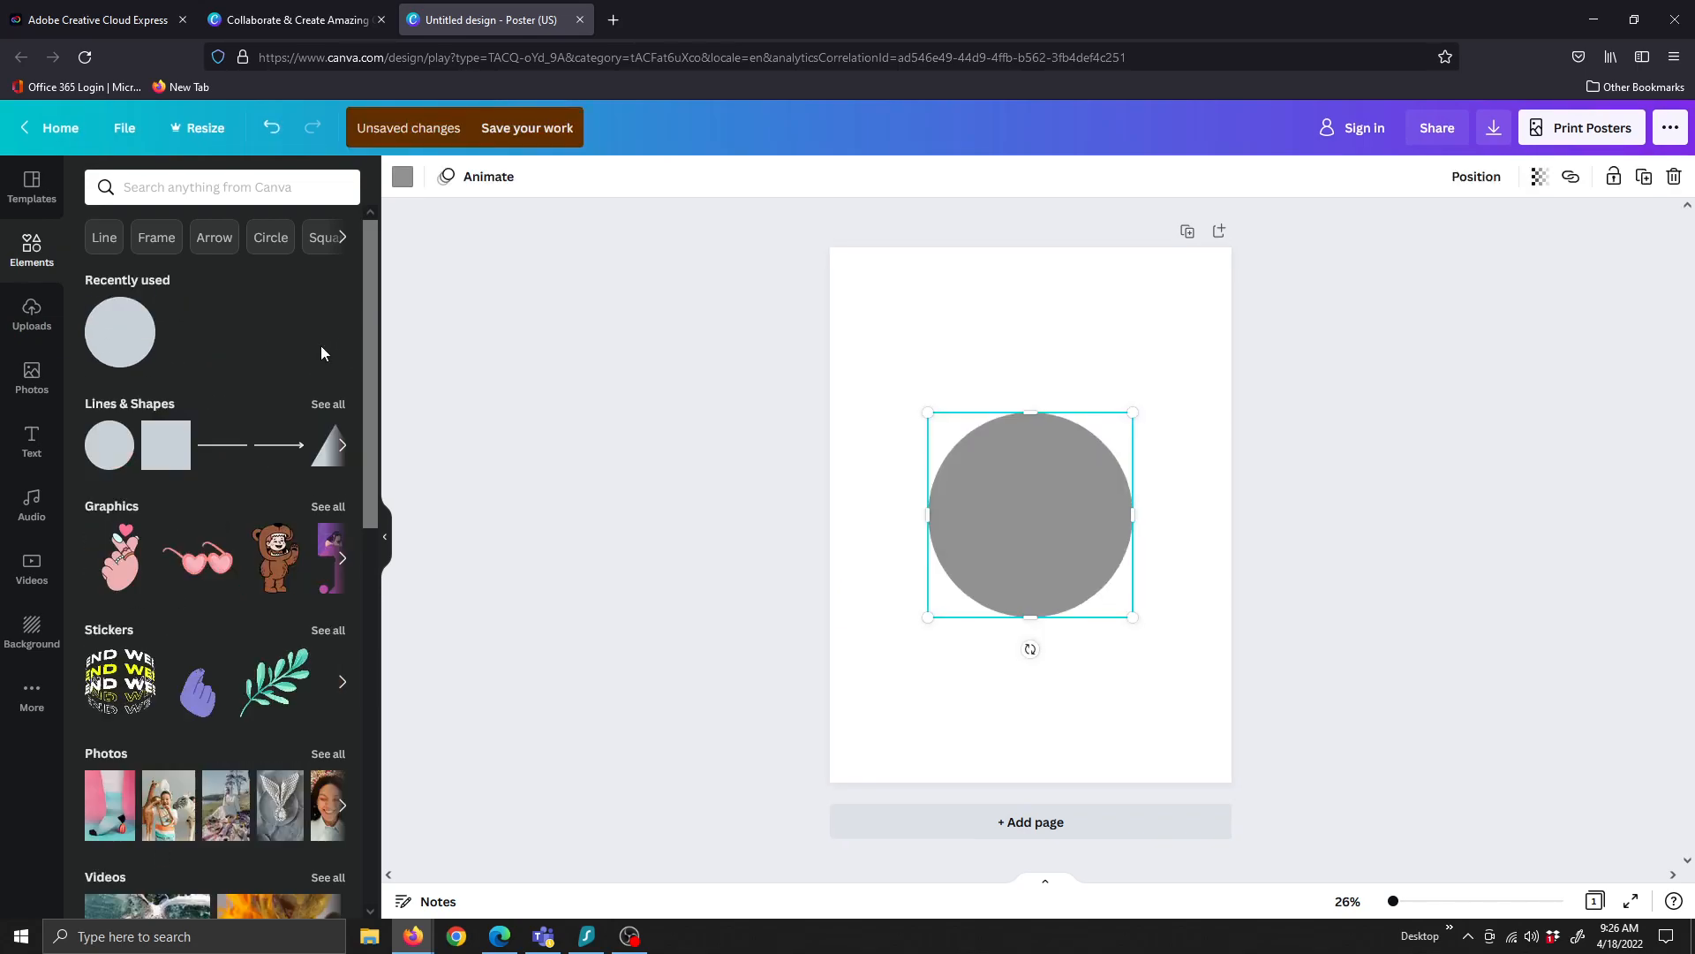
pyautogui.moveTo(1047, 492); pyautogui.dragTo(879, 298)
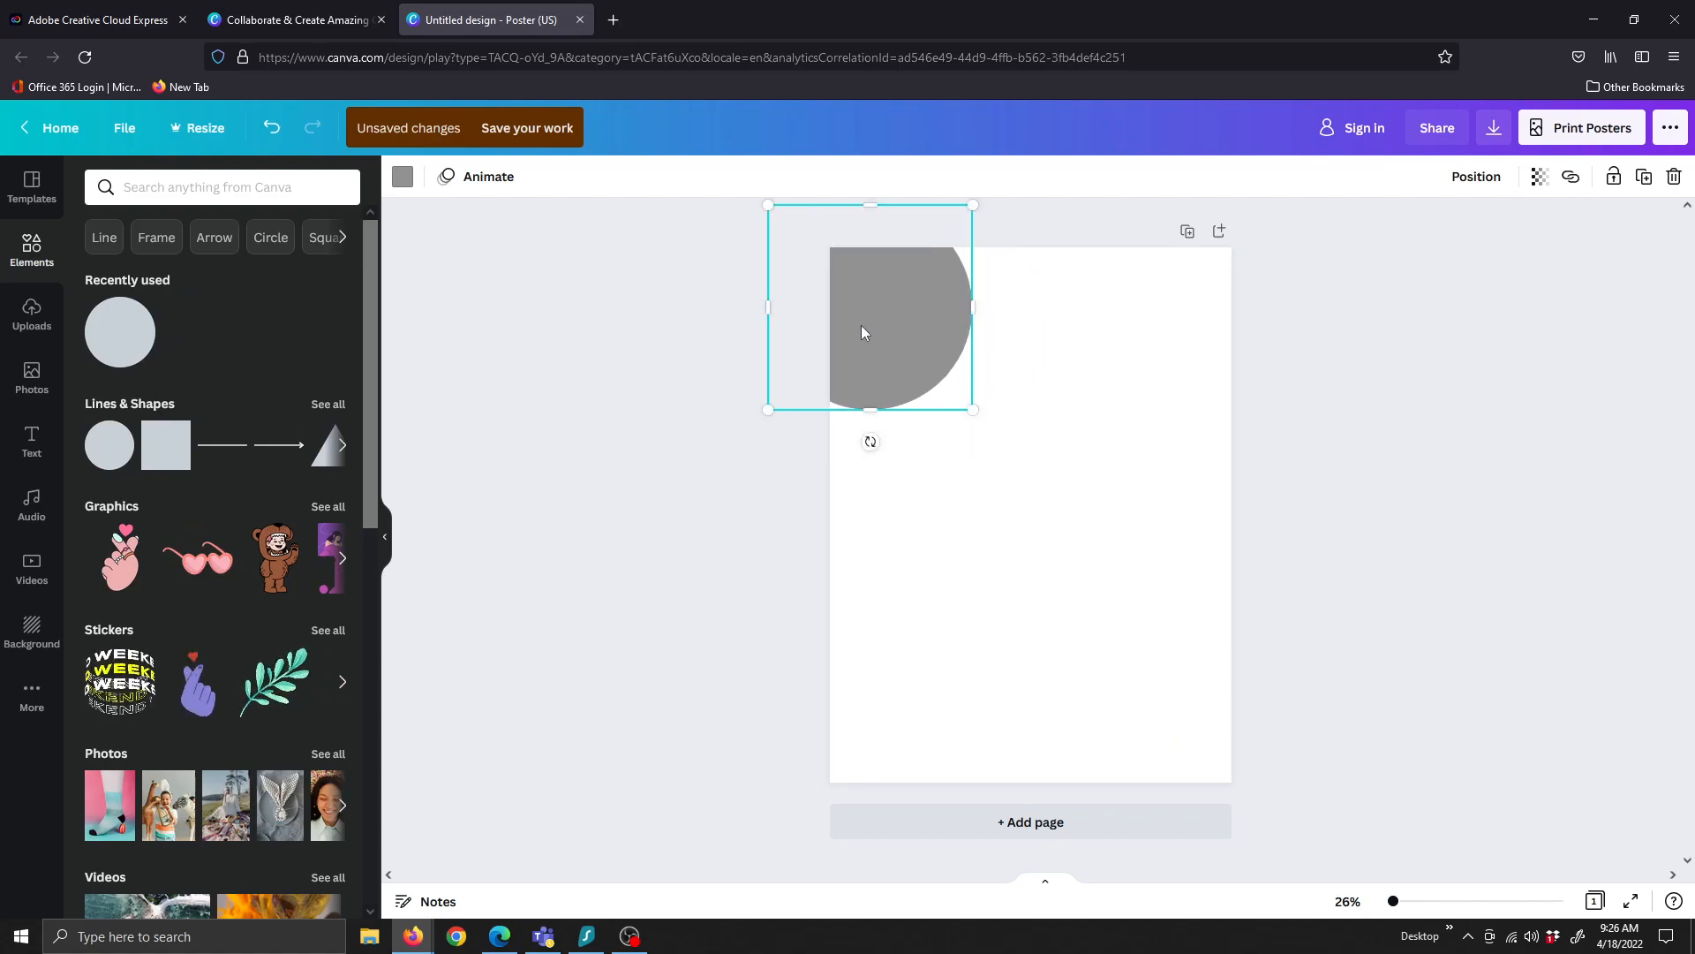
# Duplicate the circle, then move the copy to the bottom-right and enlarge it
pyautogui.rightClick(861, 324)
pyautogui.click(903, 349)
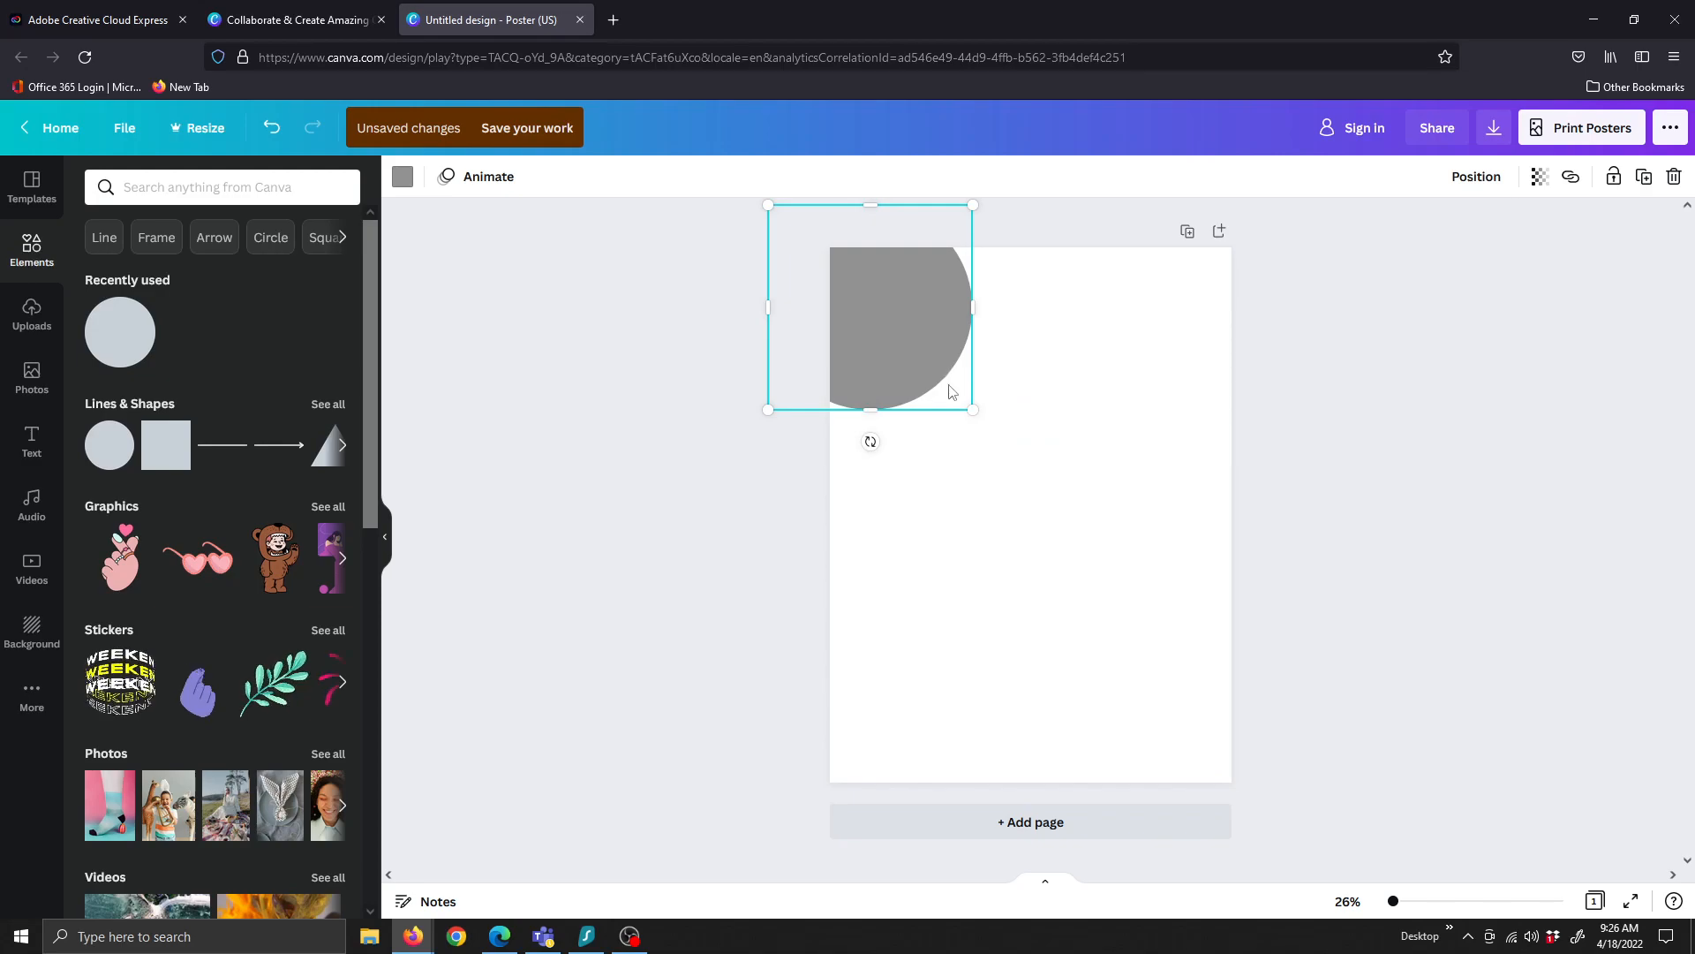
pyautogui.hotkey('ctrl', 'v')
pyautogui.moveTo(913, 347); pyautogui.dragTo(1153, 670)
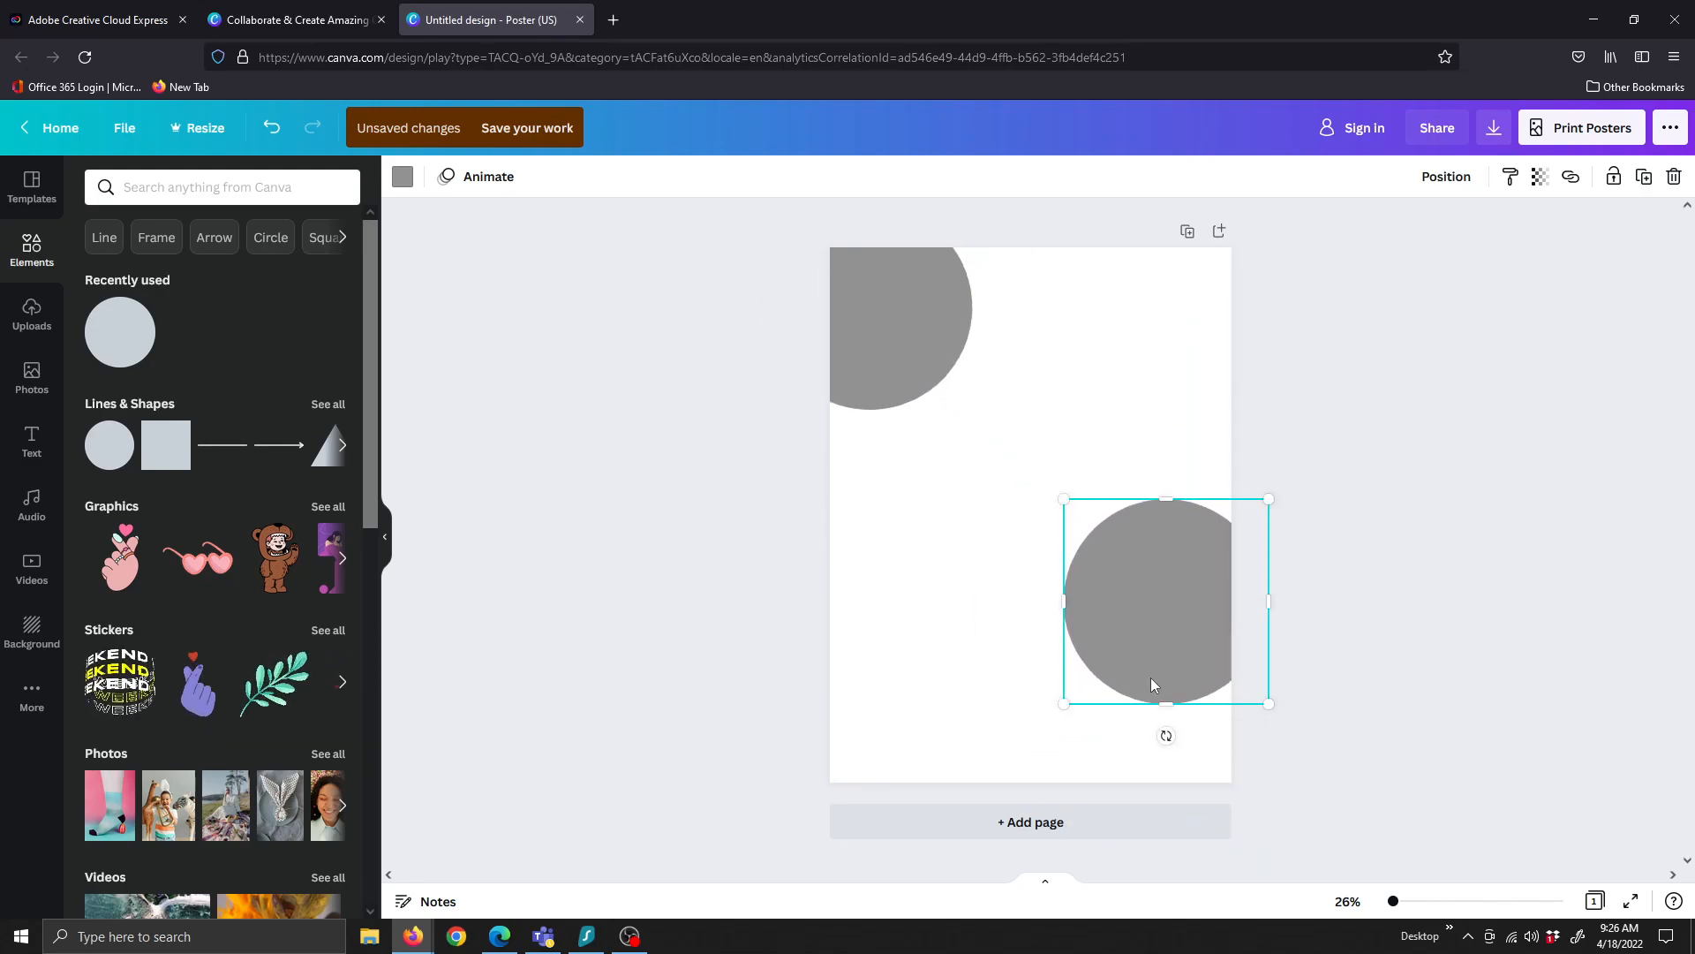
pyautogui.moveTo(1064, 704); pyautogui.dragTo(921, 800)
pyautogui.moveTo(1070, 699); pyautogui.dragTo(1071, 689)
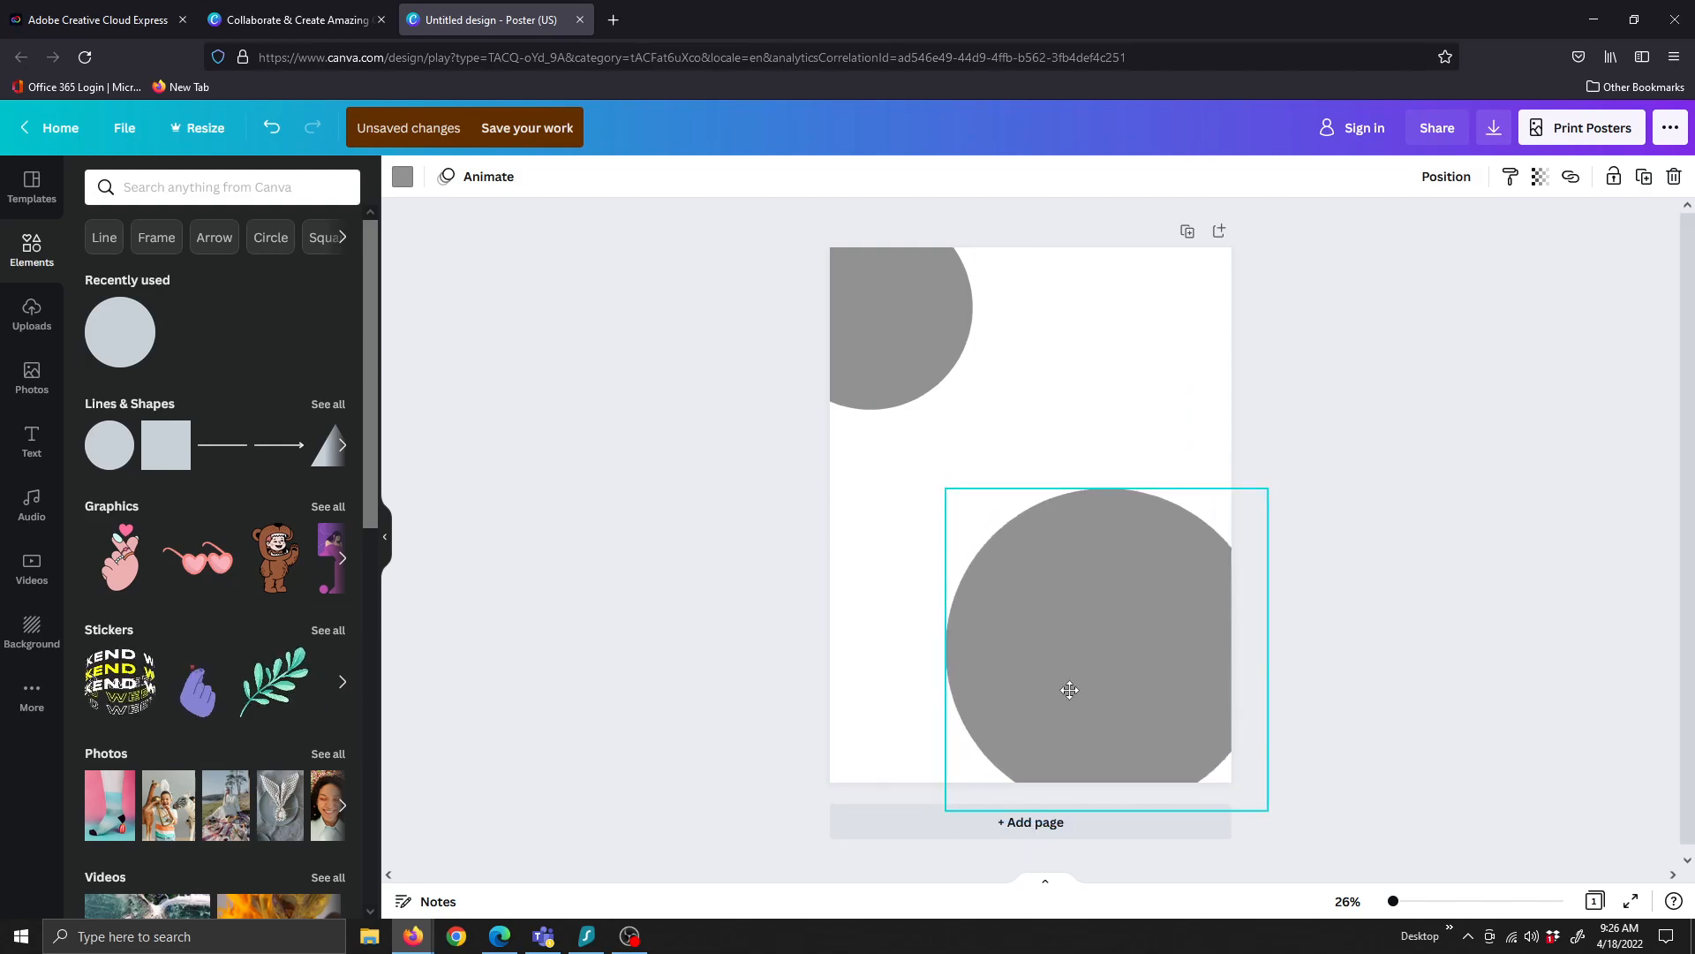
# Colour the large circle light purple and the top-left circle coral red
pyautogui.click(402, 176)
pyautogui.click(241, 395)
pyautogui.click(857, 315)
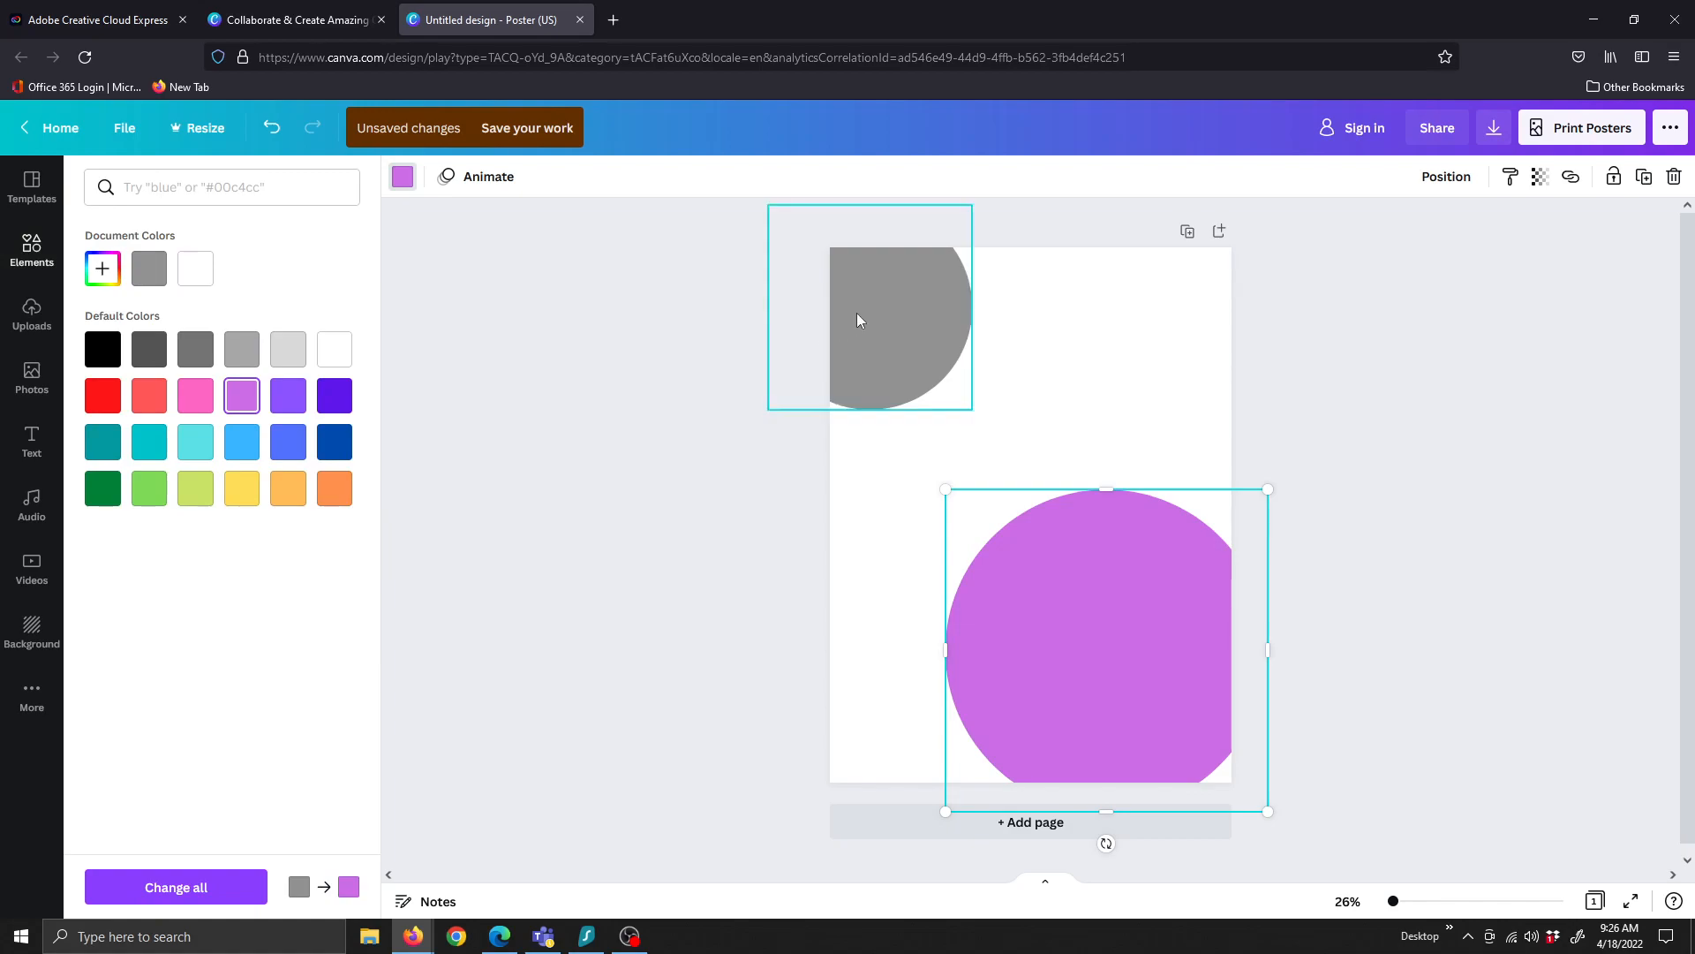
pyautogui.click(149, 395)
pyautogui.click(521, 475)
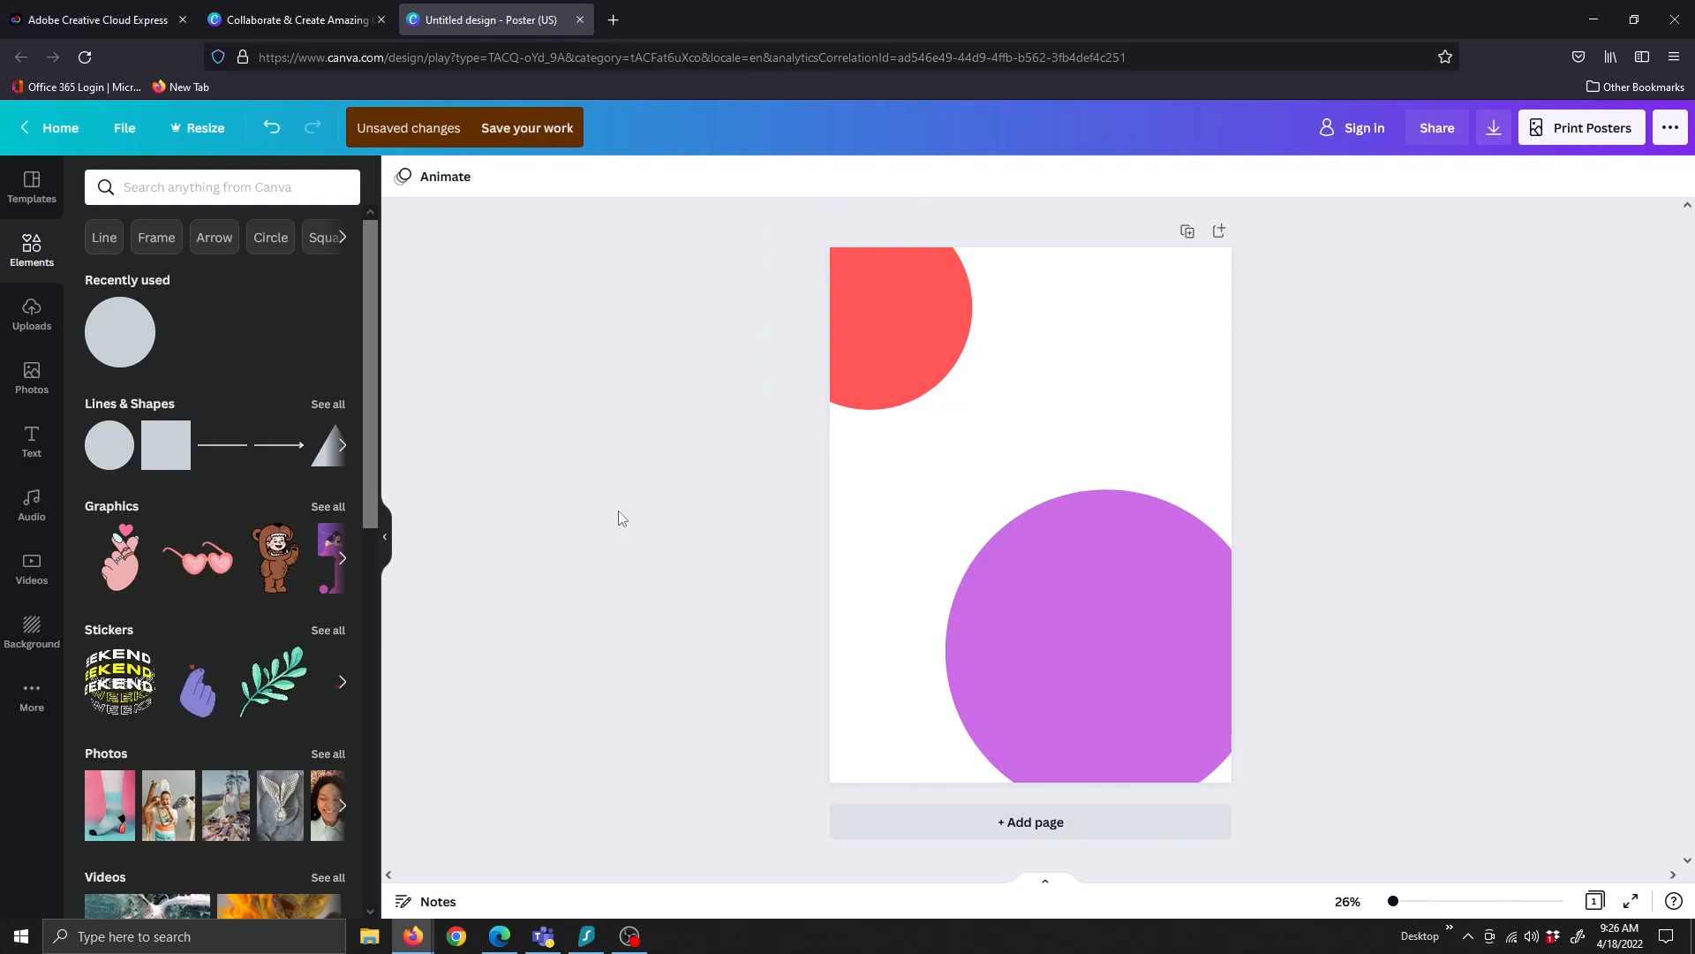
# Add the gold swirl graphic and place it over the purple circle
pyautogui.click(324, 507)
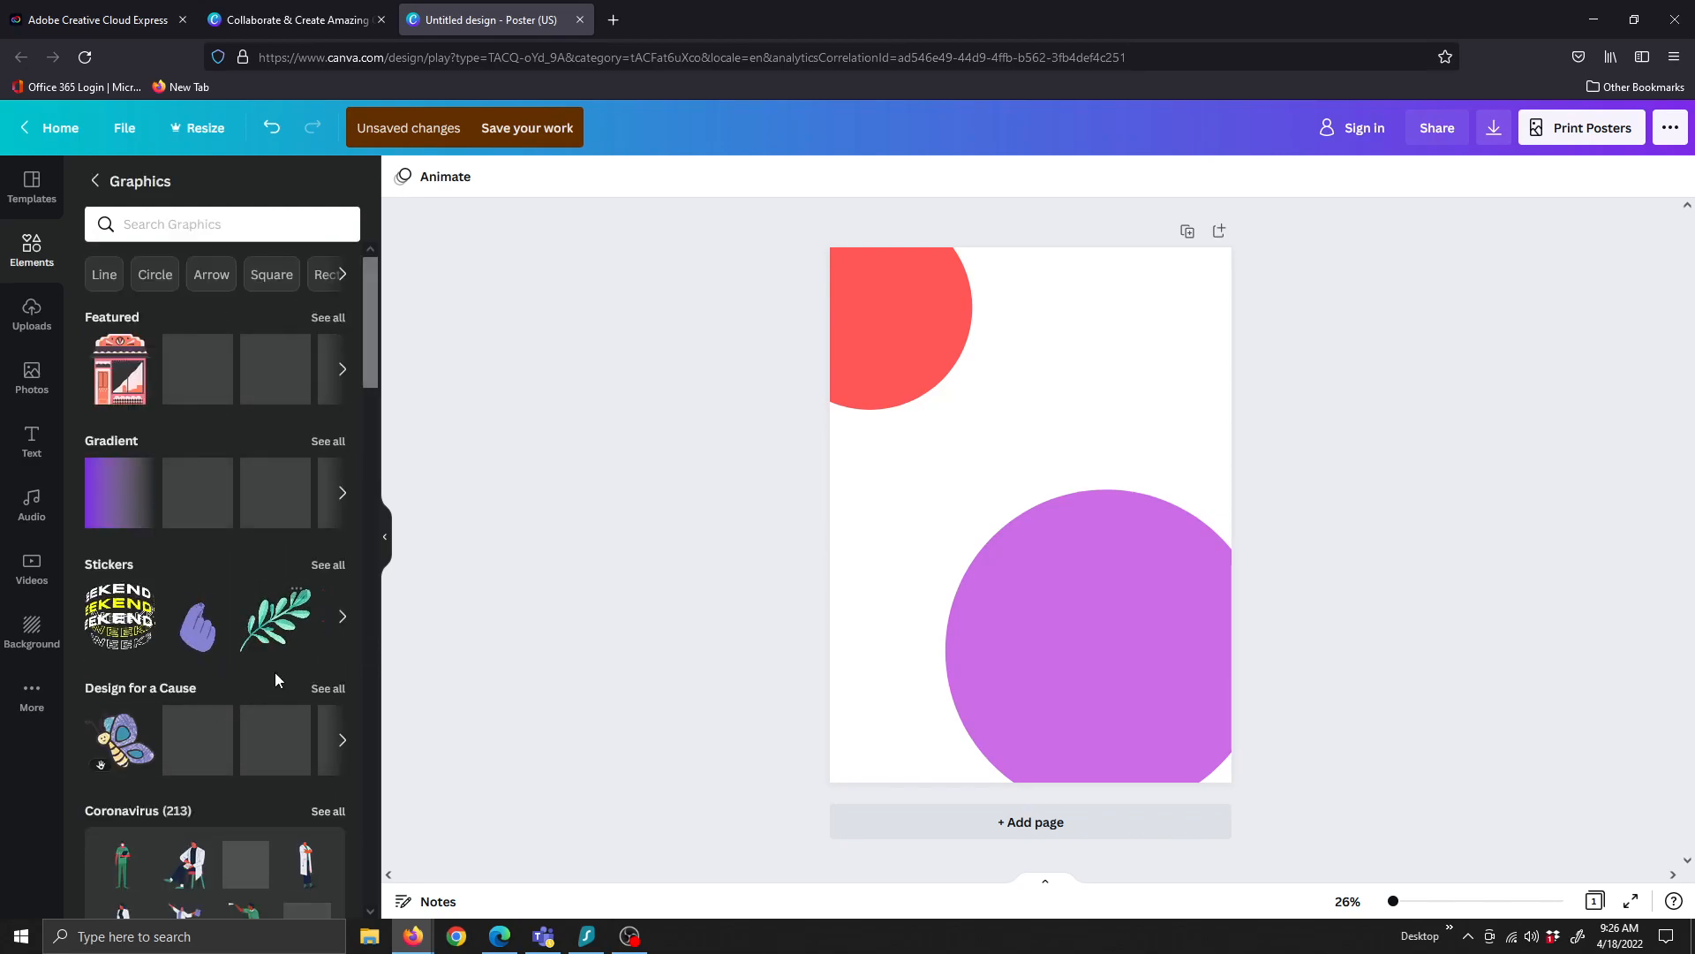
pyautogui.click(183, 380)
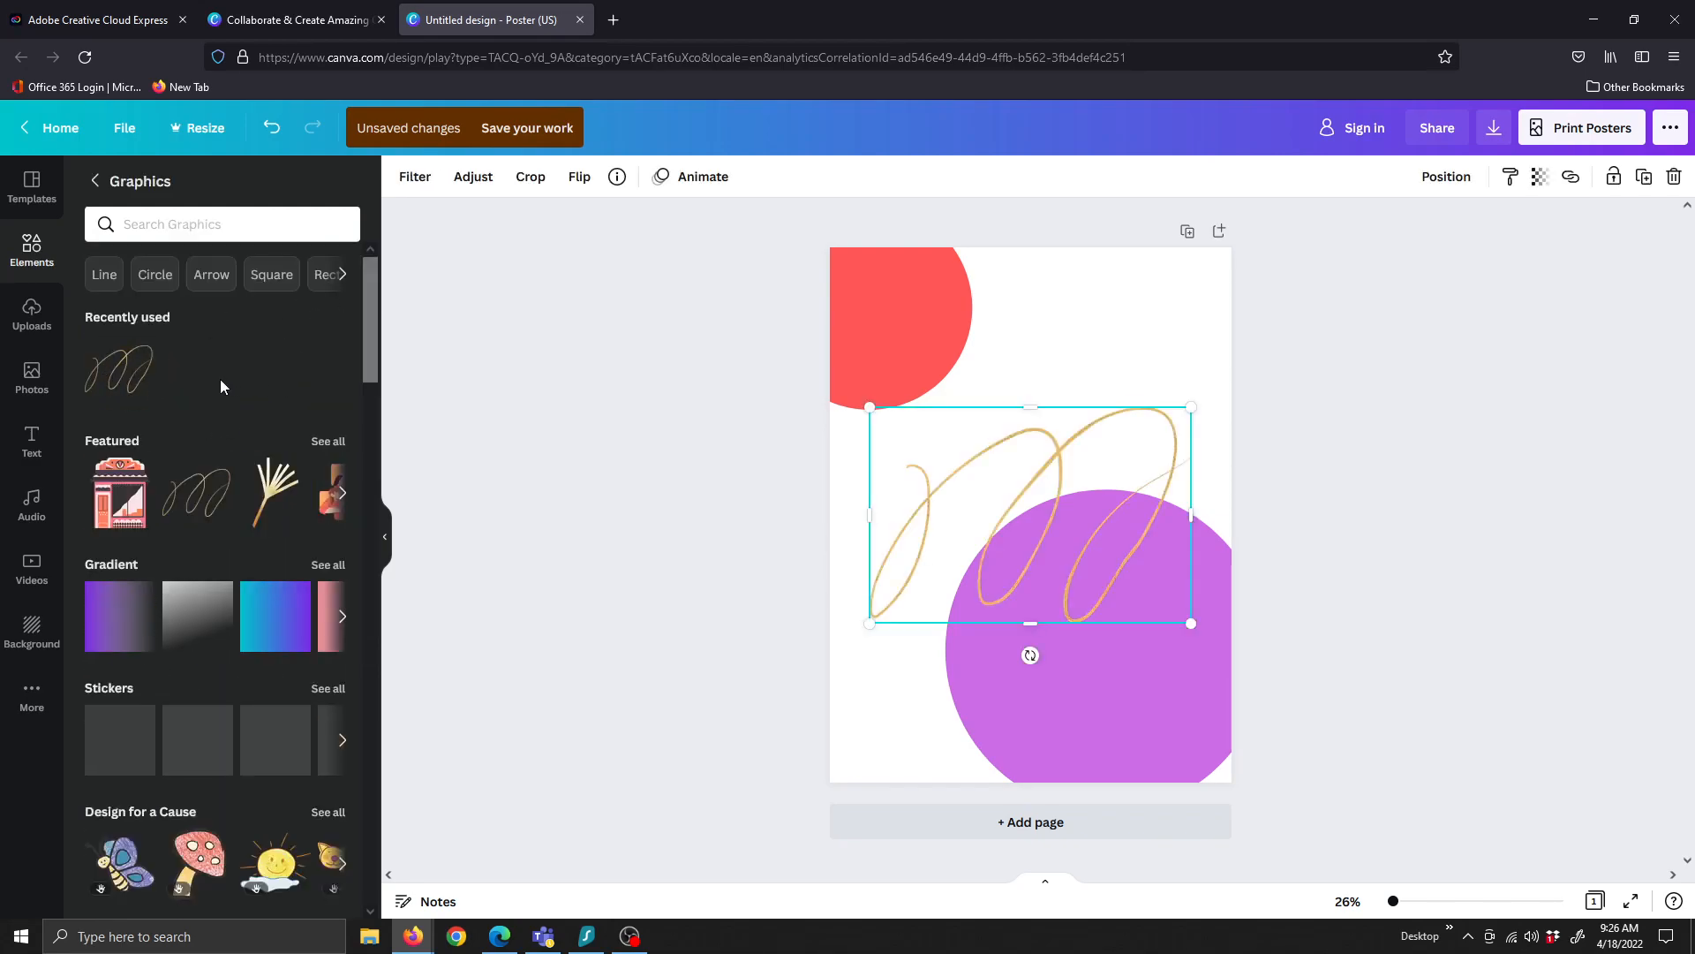
pyautogui.moveTo(1147, 527); pyautogui.dragTo(1223, 627)
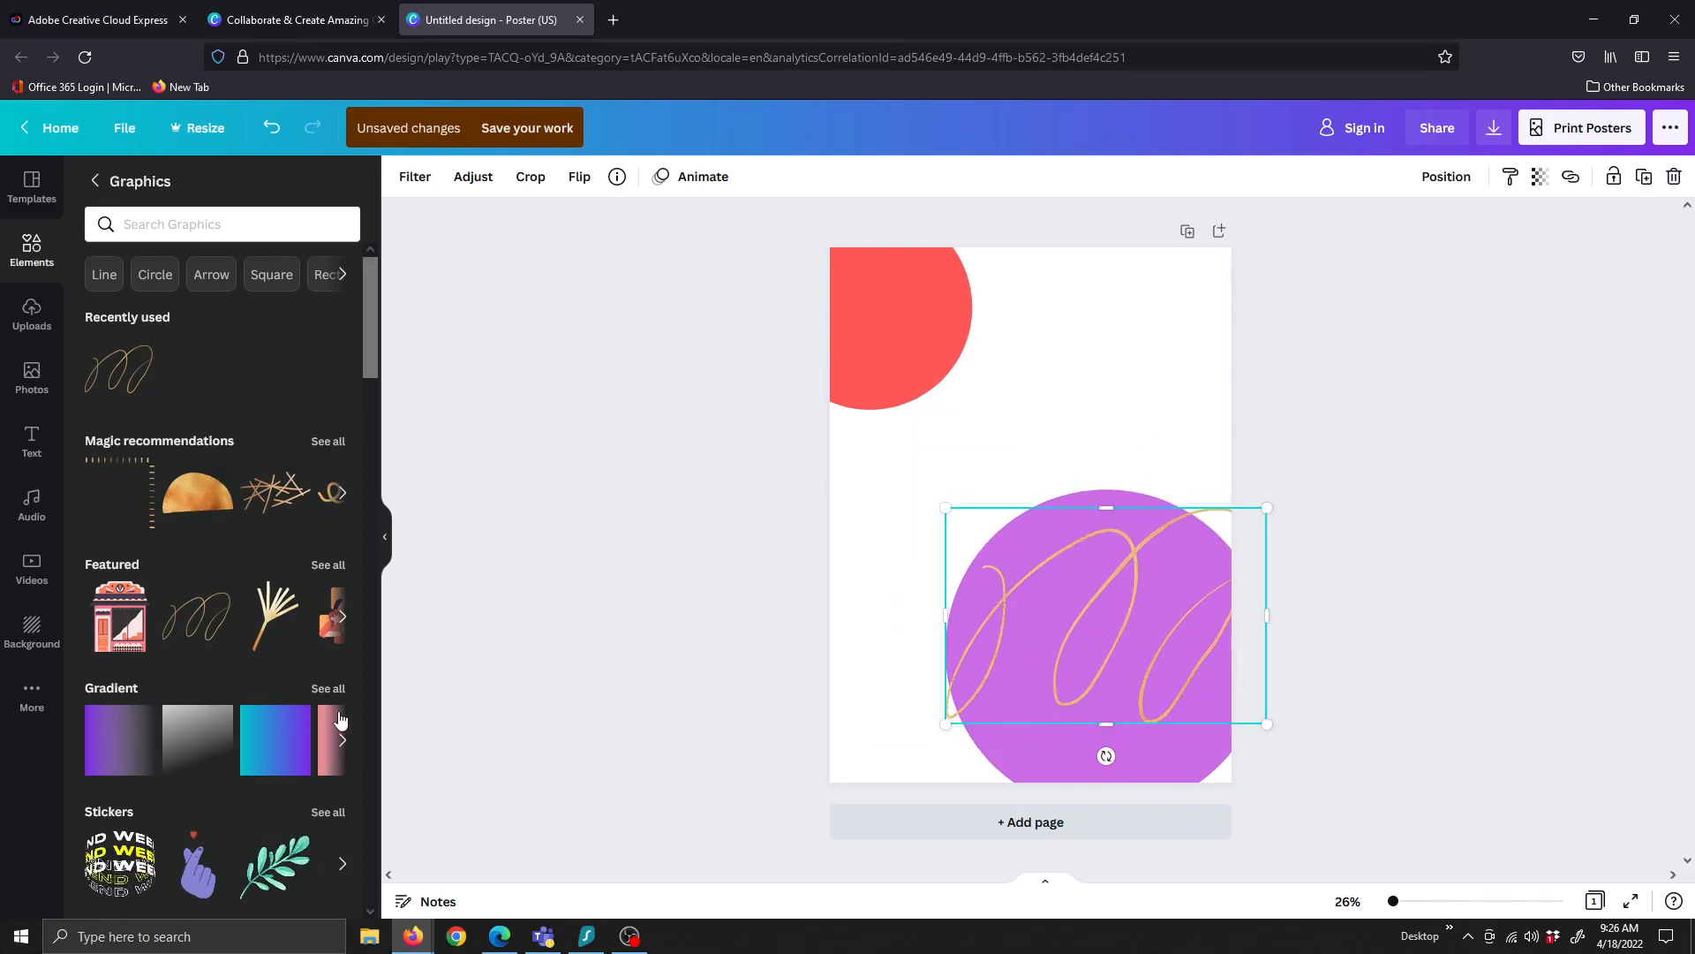
# Add a blue-white gradient image, send it to the back, and stretch it over the page
pyautogui.click(330, 688)
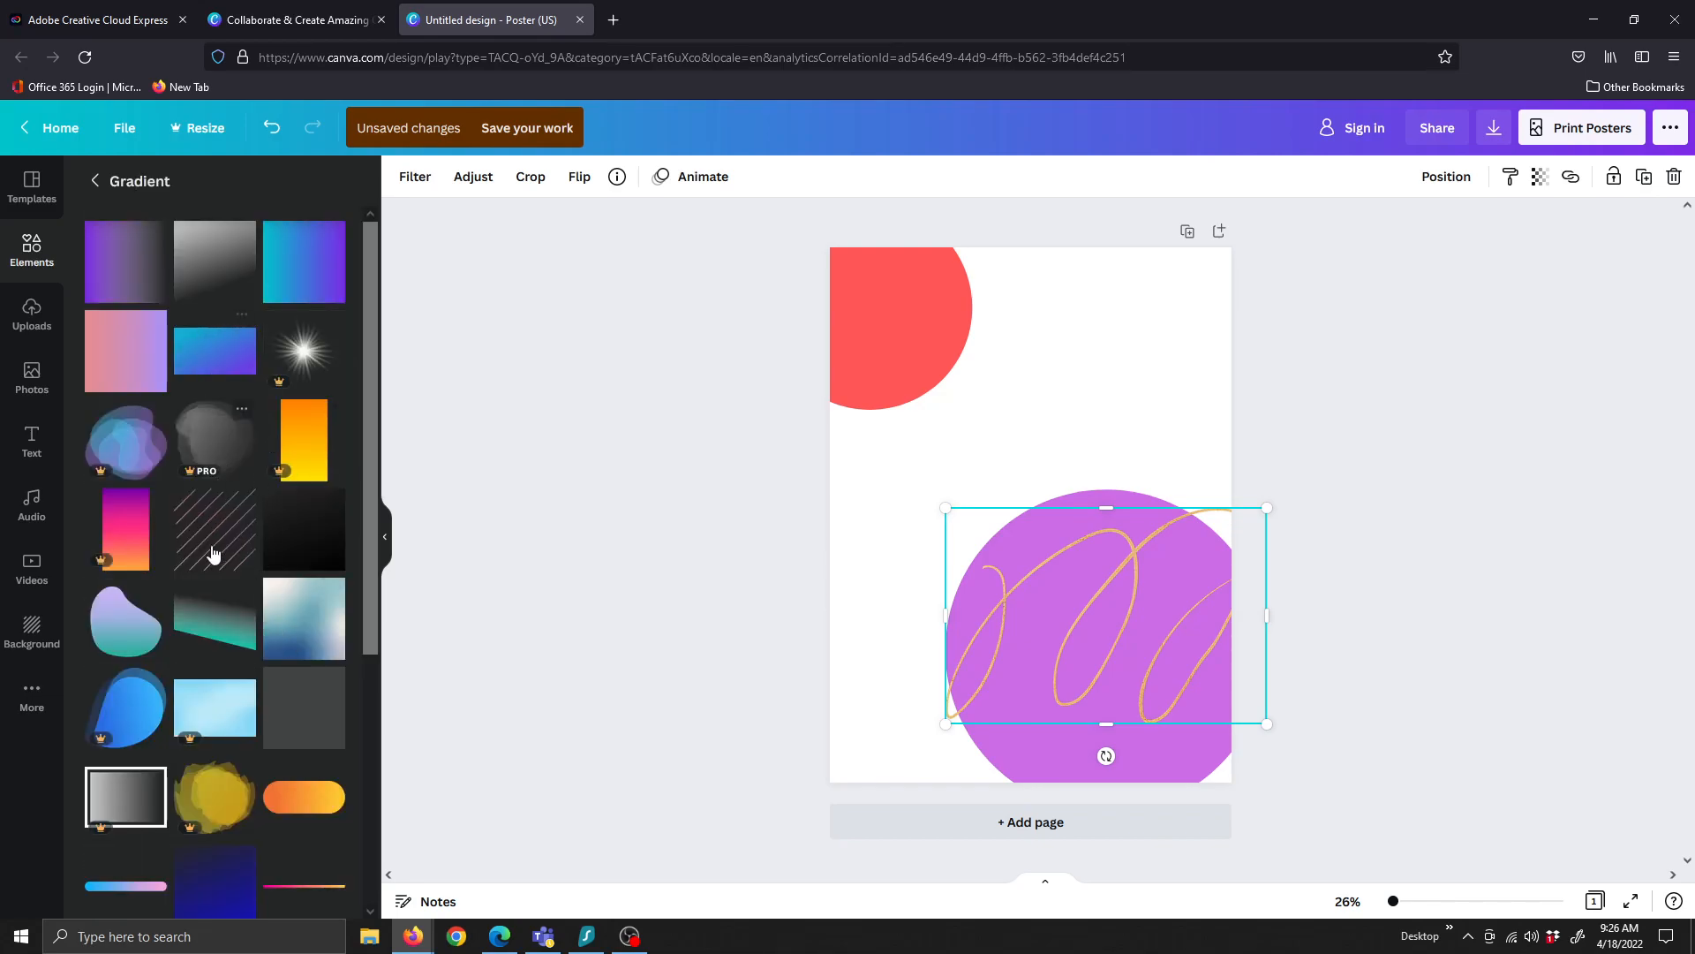
pyautogui.click(322, 590)
pyautogui.rightClick(1058, 518)
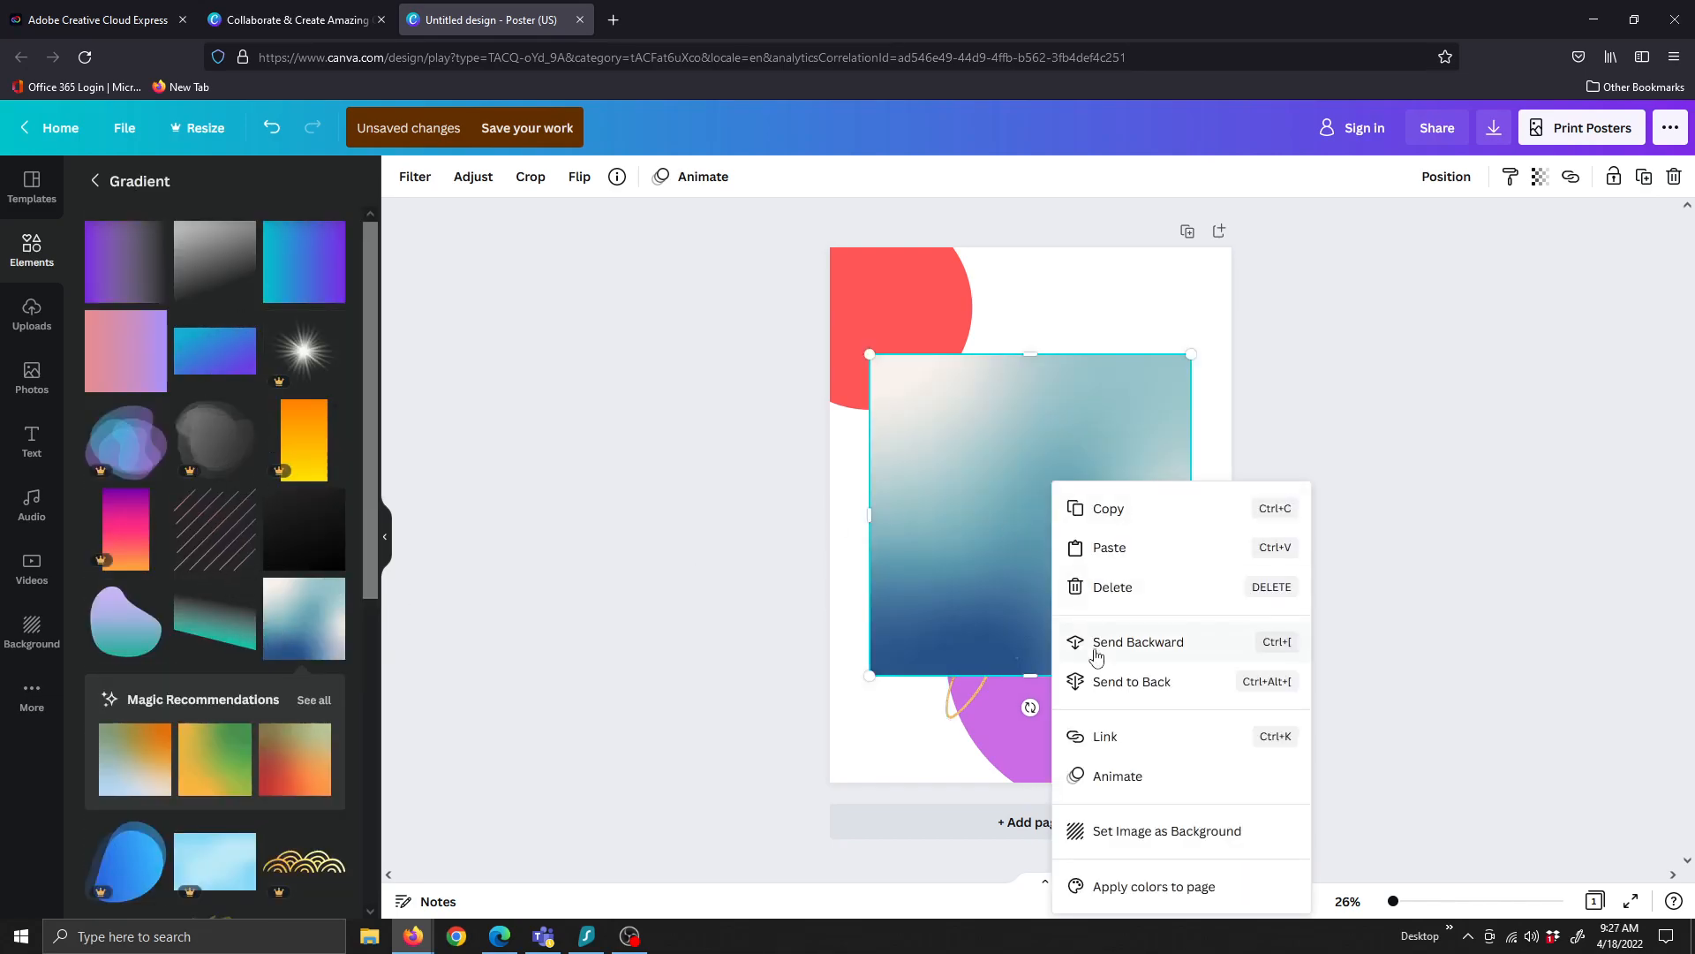
pyautogui.click(1109, 696)
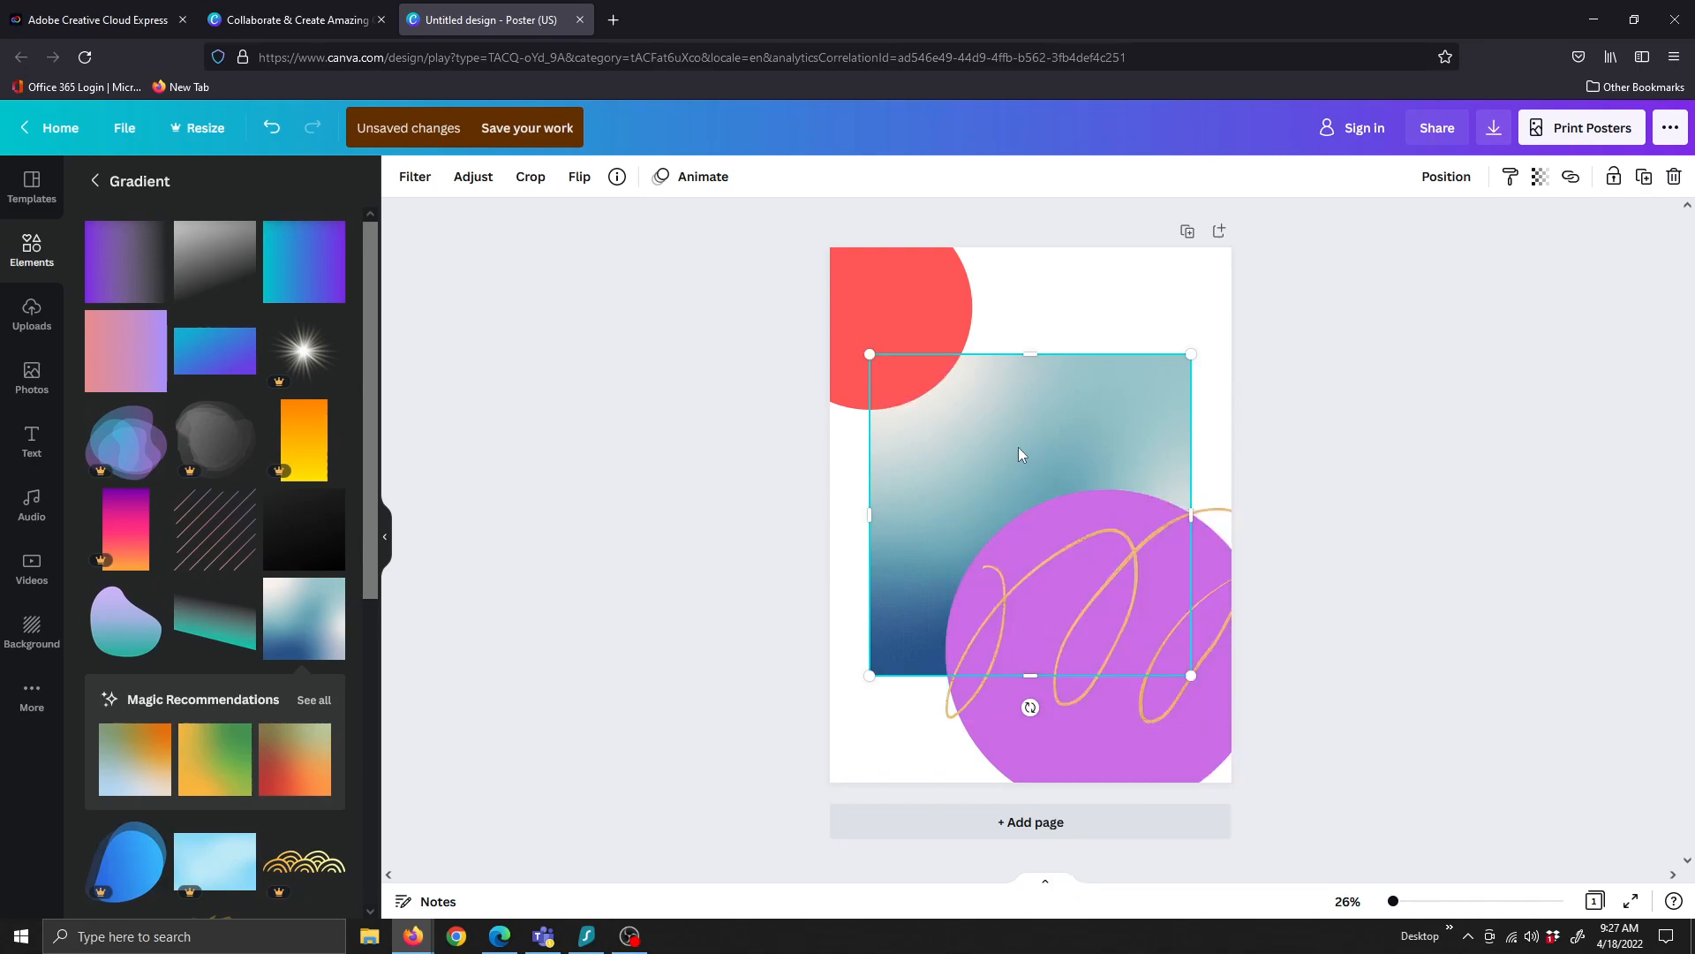
pyautogui.moveTo(868, 354); pyautogui.dragTo(757, 242)
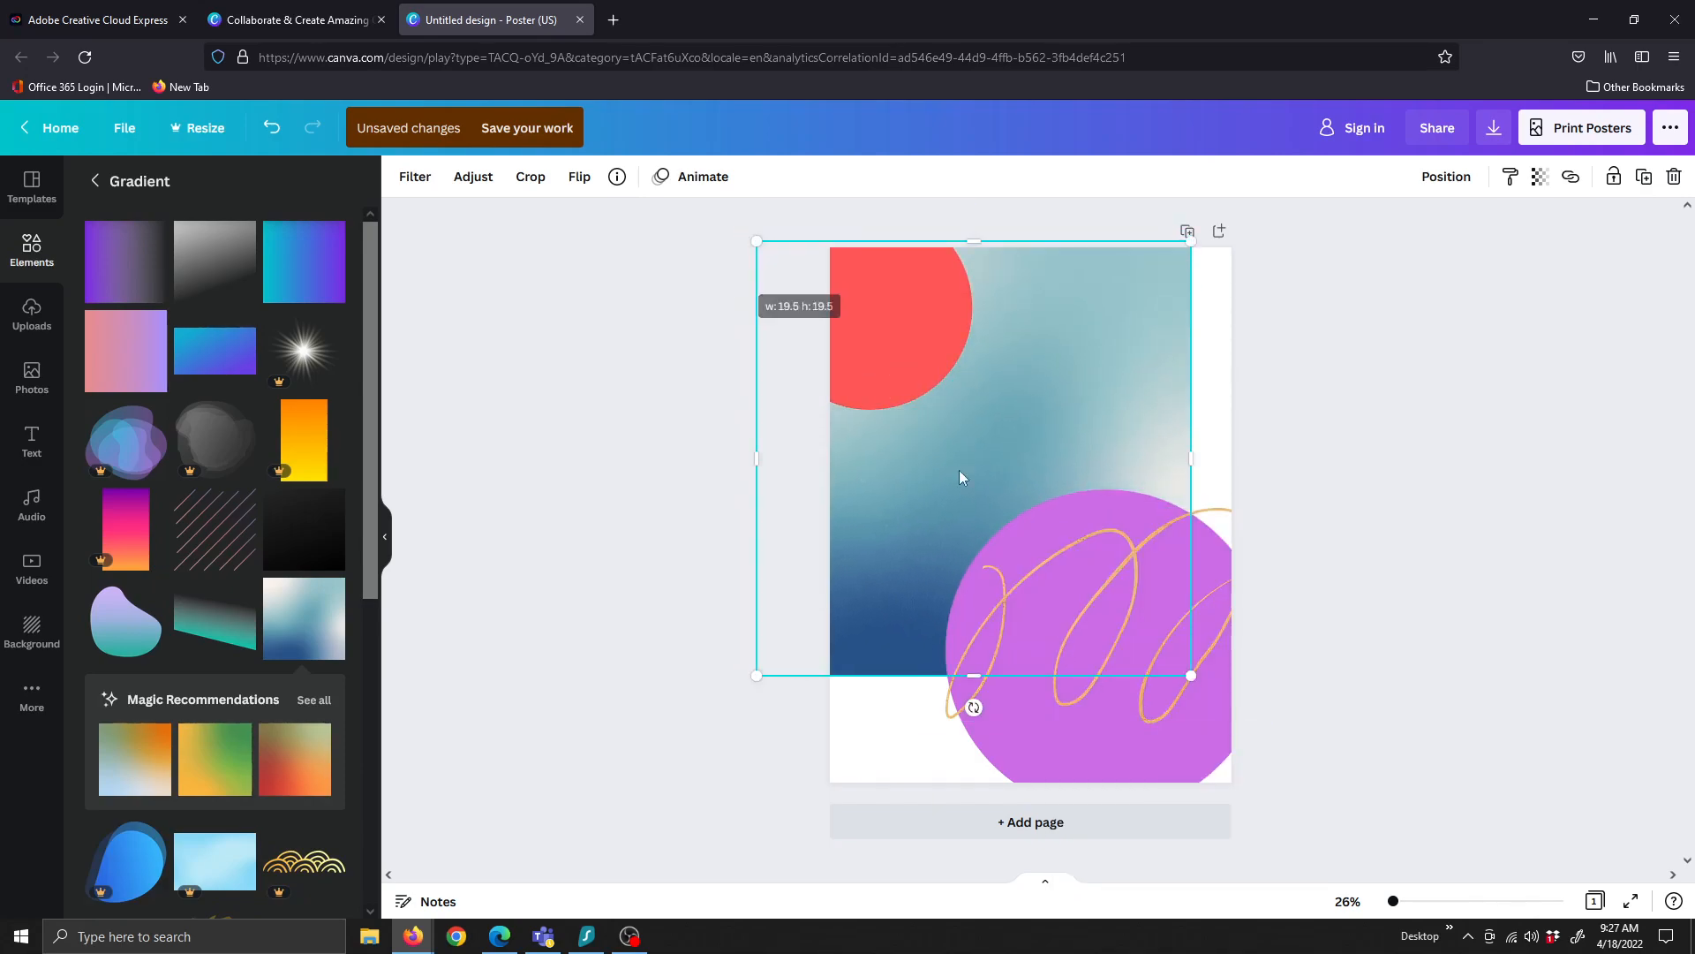
pyautogui.moveTo(1202, 694); pyautogui.dragTo(1302, 790)
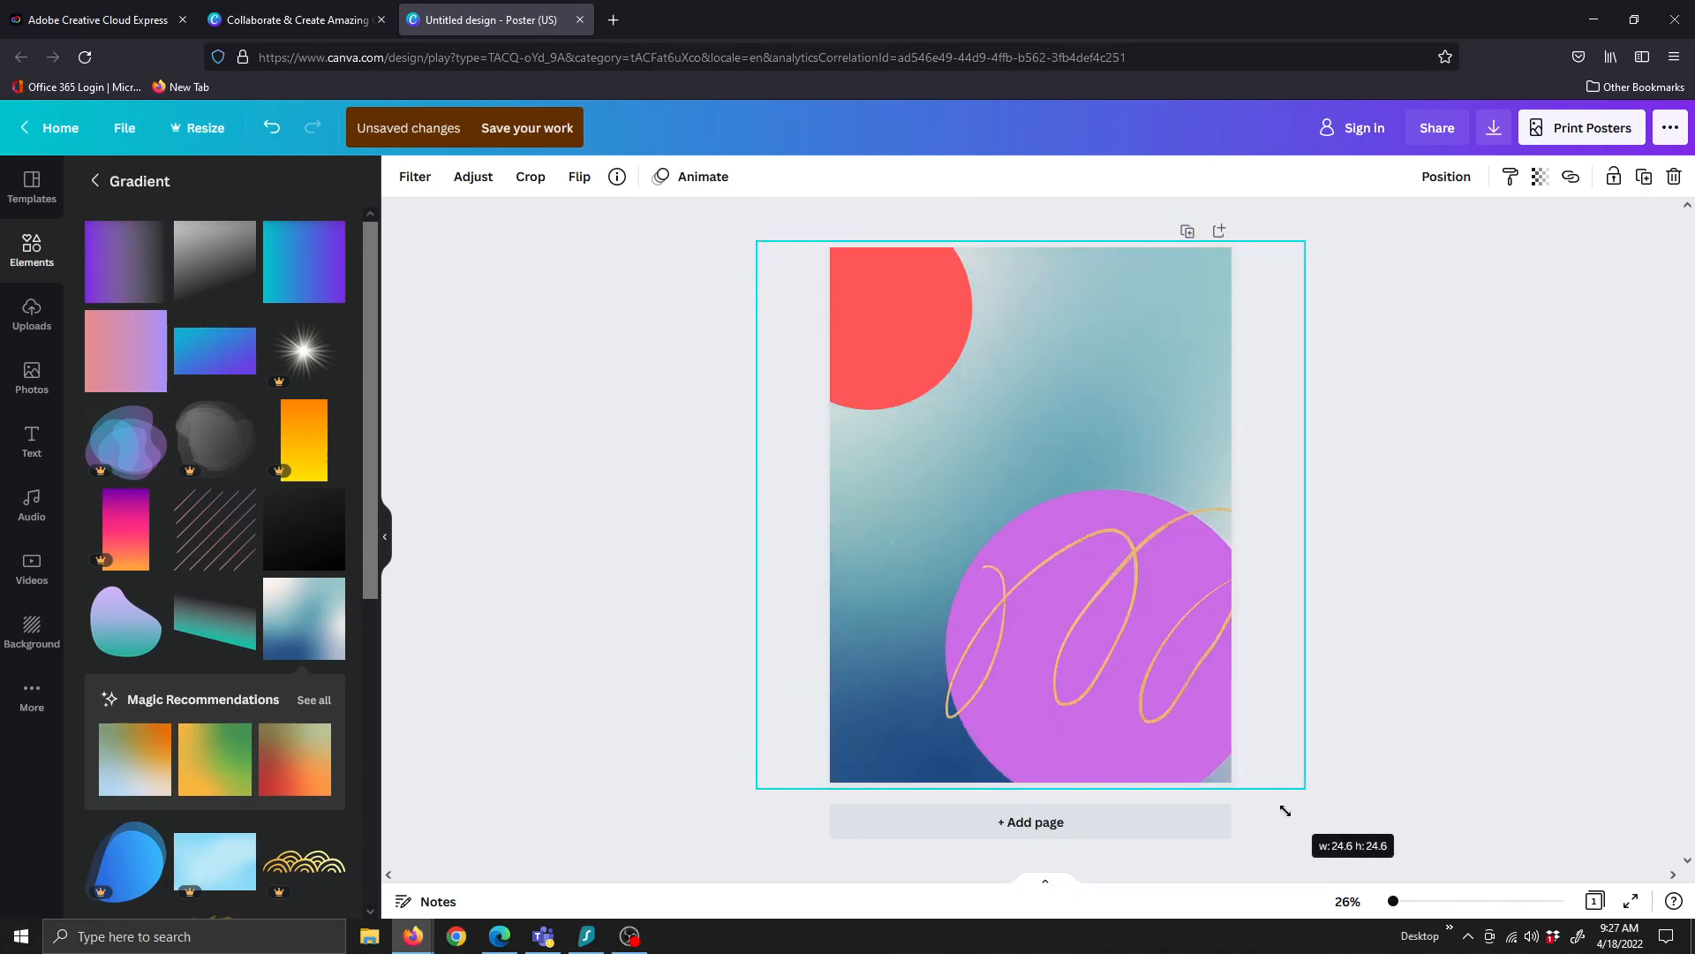
pyautogui.click(1412, 659)
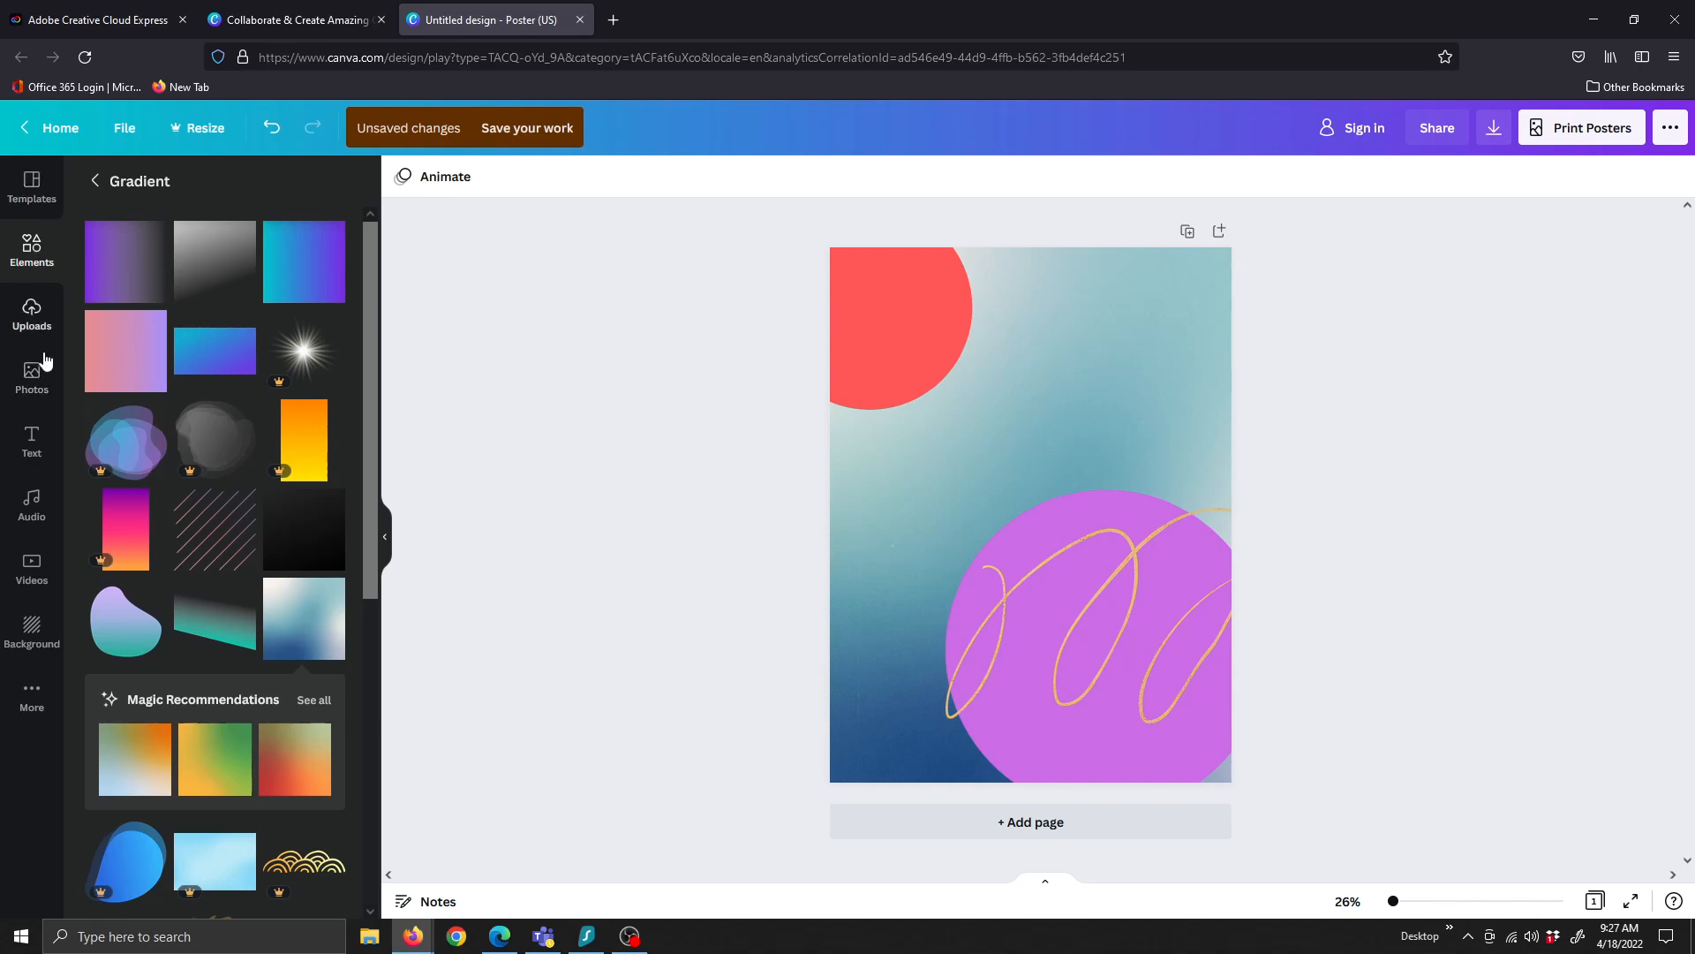
# Add a heading text box, widen it, and type 'Title Here'
pyautogui.click(31, 316)
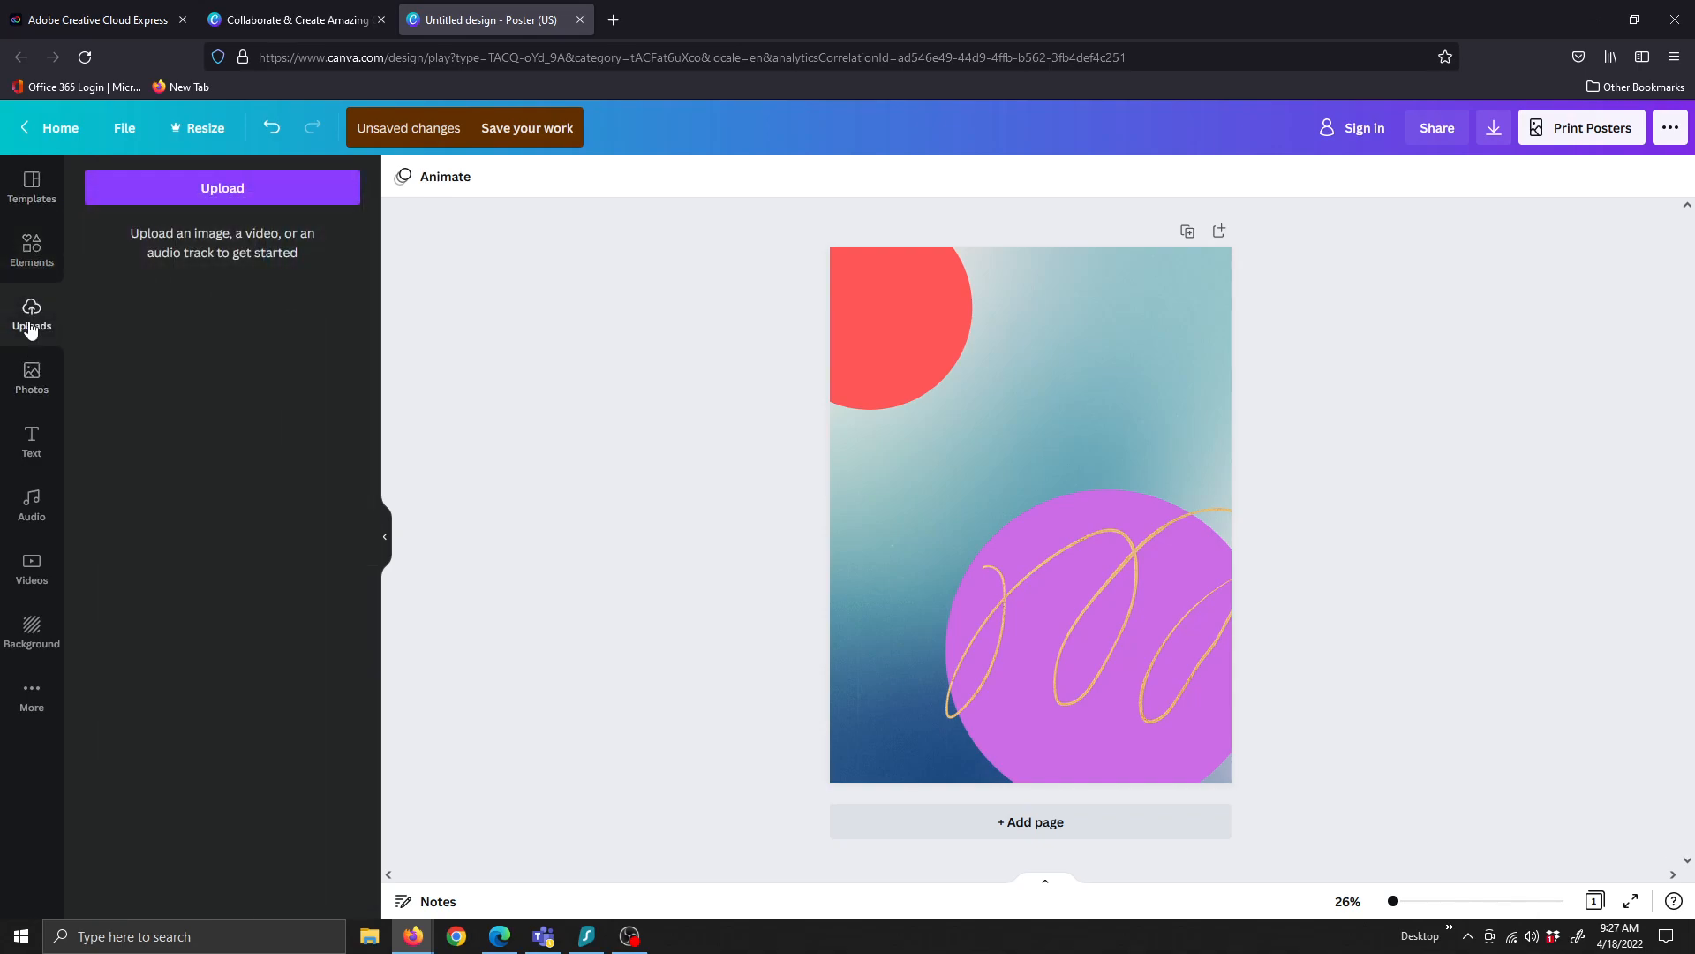
pyautogui.click(31, 379)
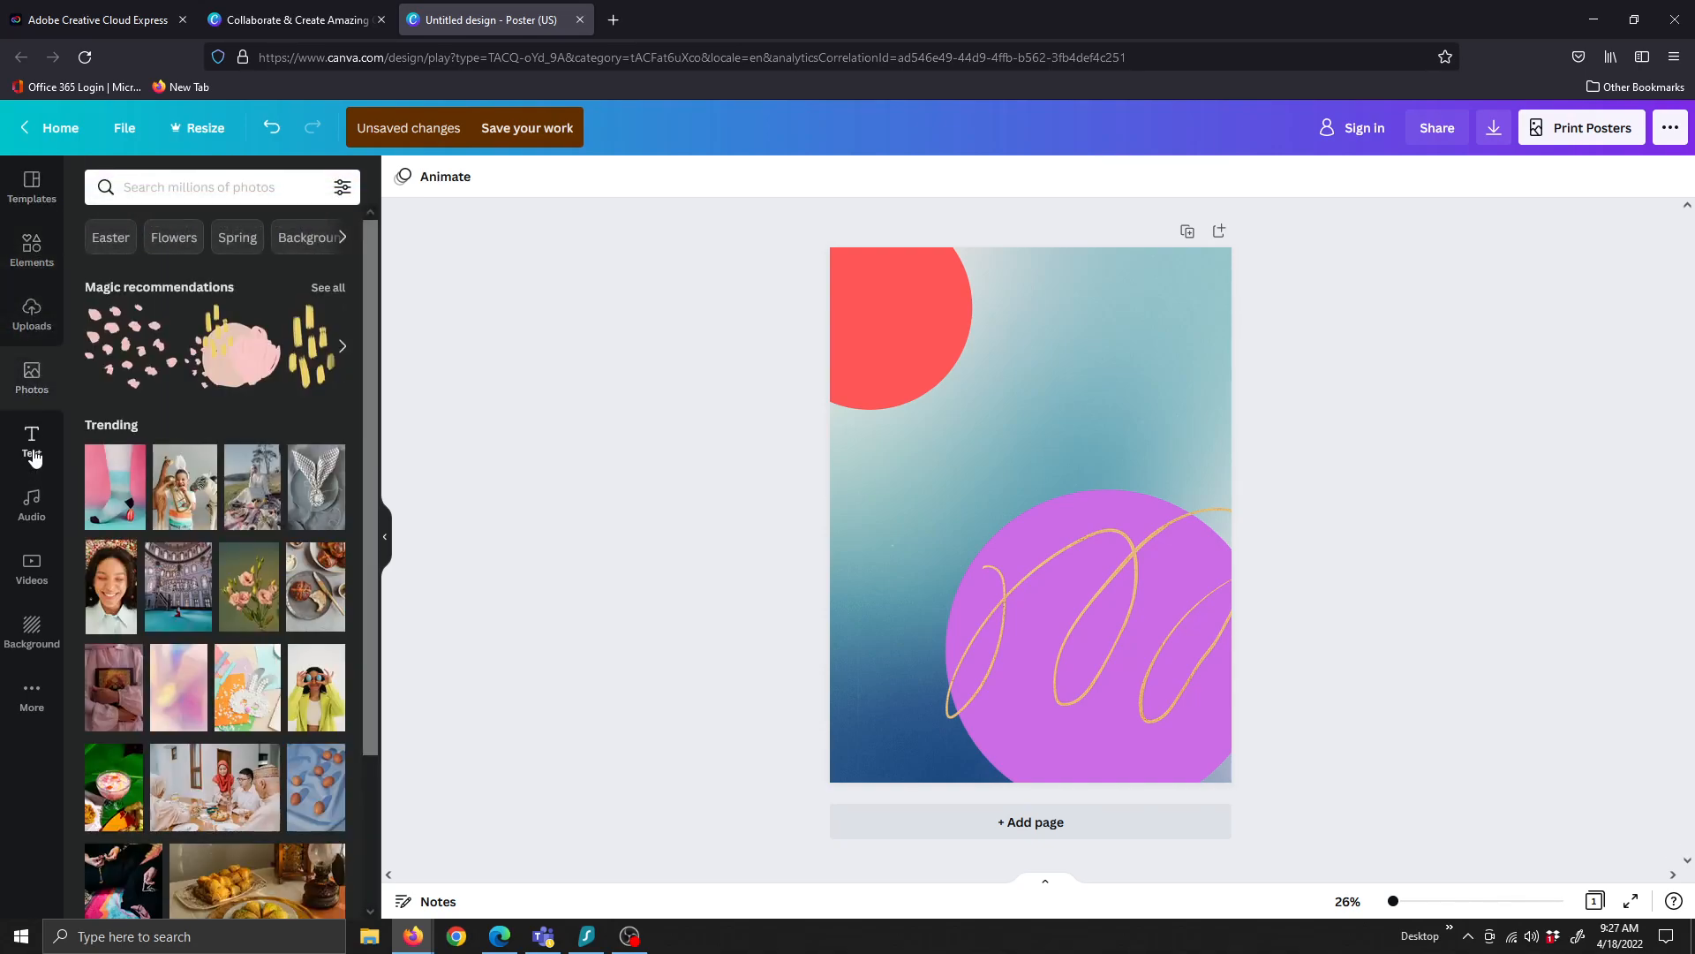
pyautogui.click(32, 442)
pyautogui.click(168, 272)
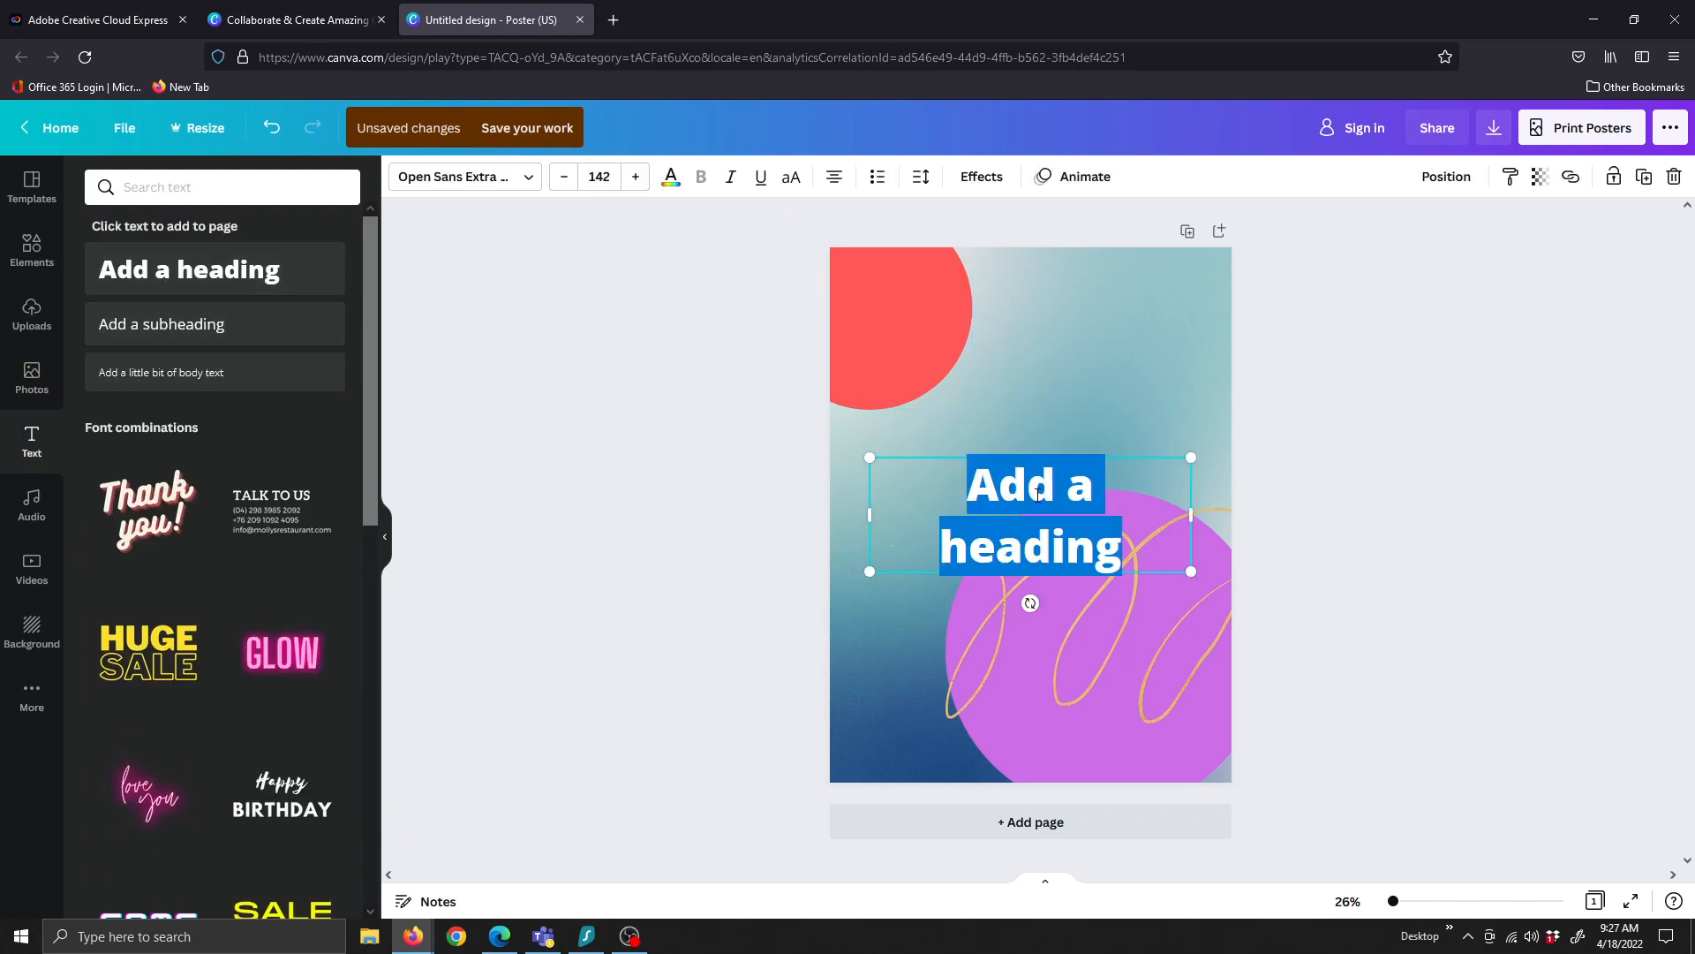
pyautogui.moveTo(1193, 516); pyautogui.dragTo(1231, 517)
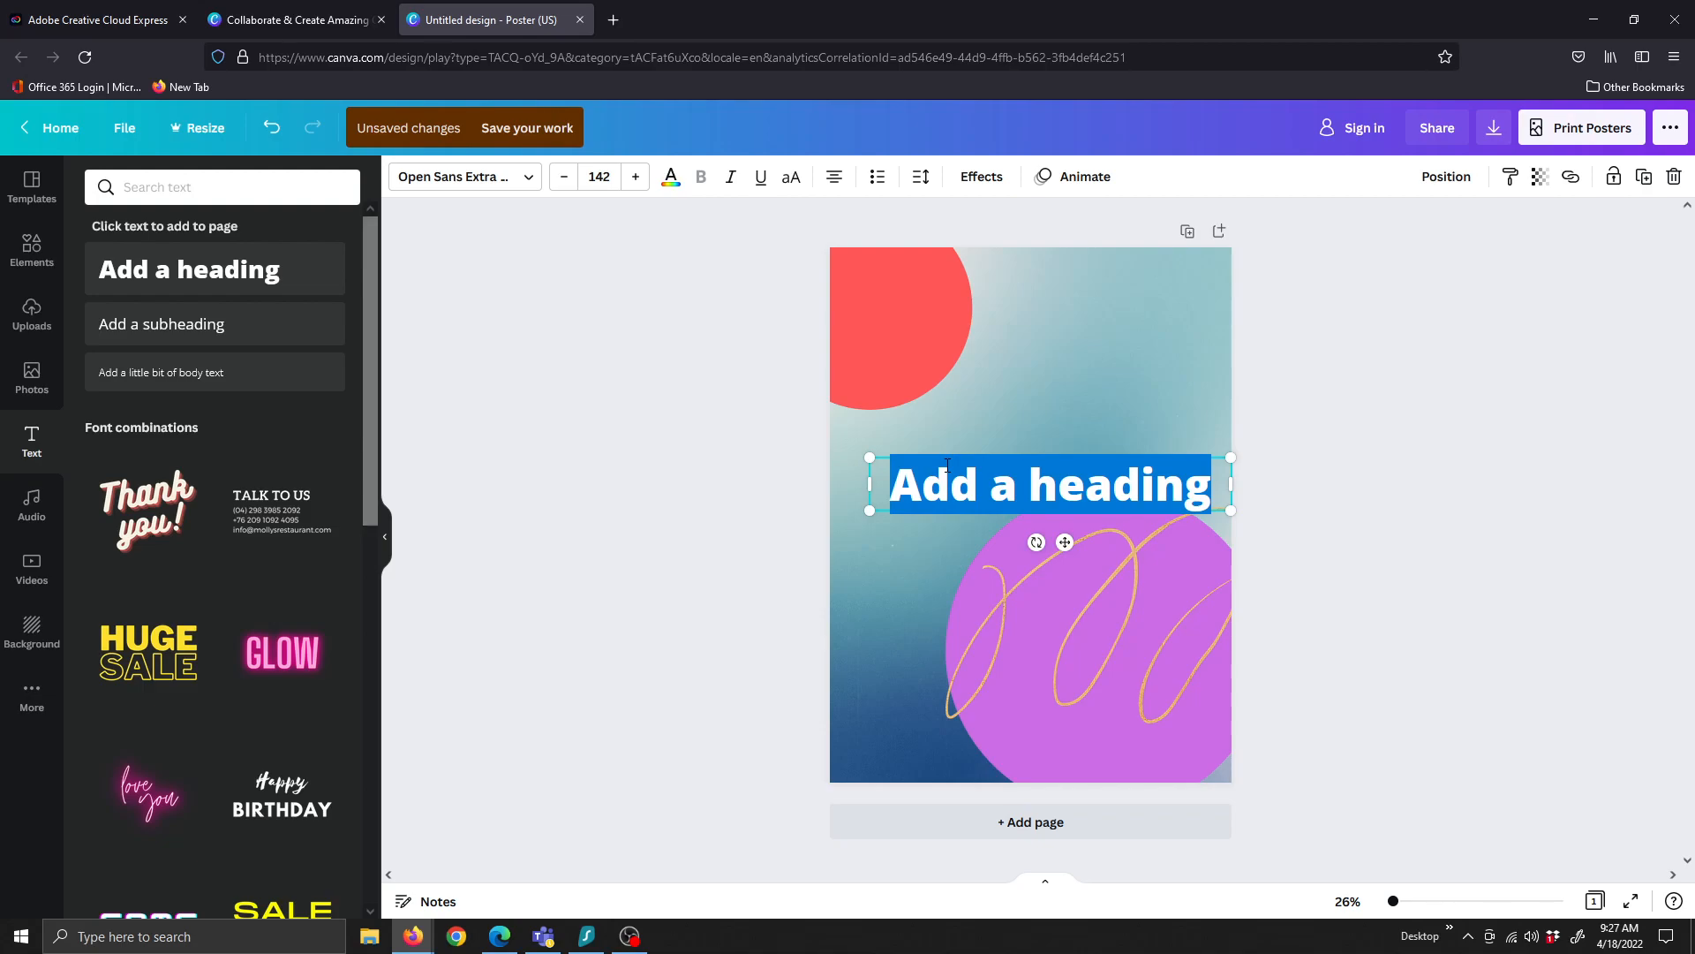
pyautogui.write('Title  Here')
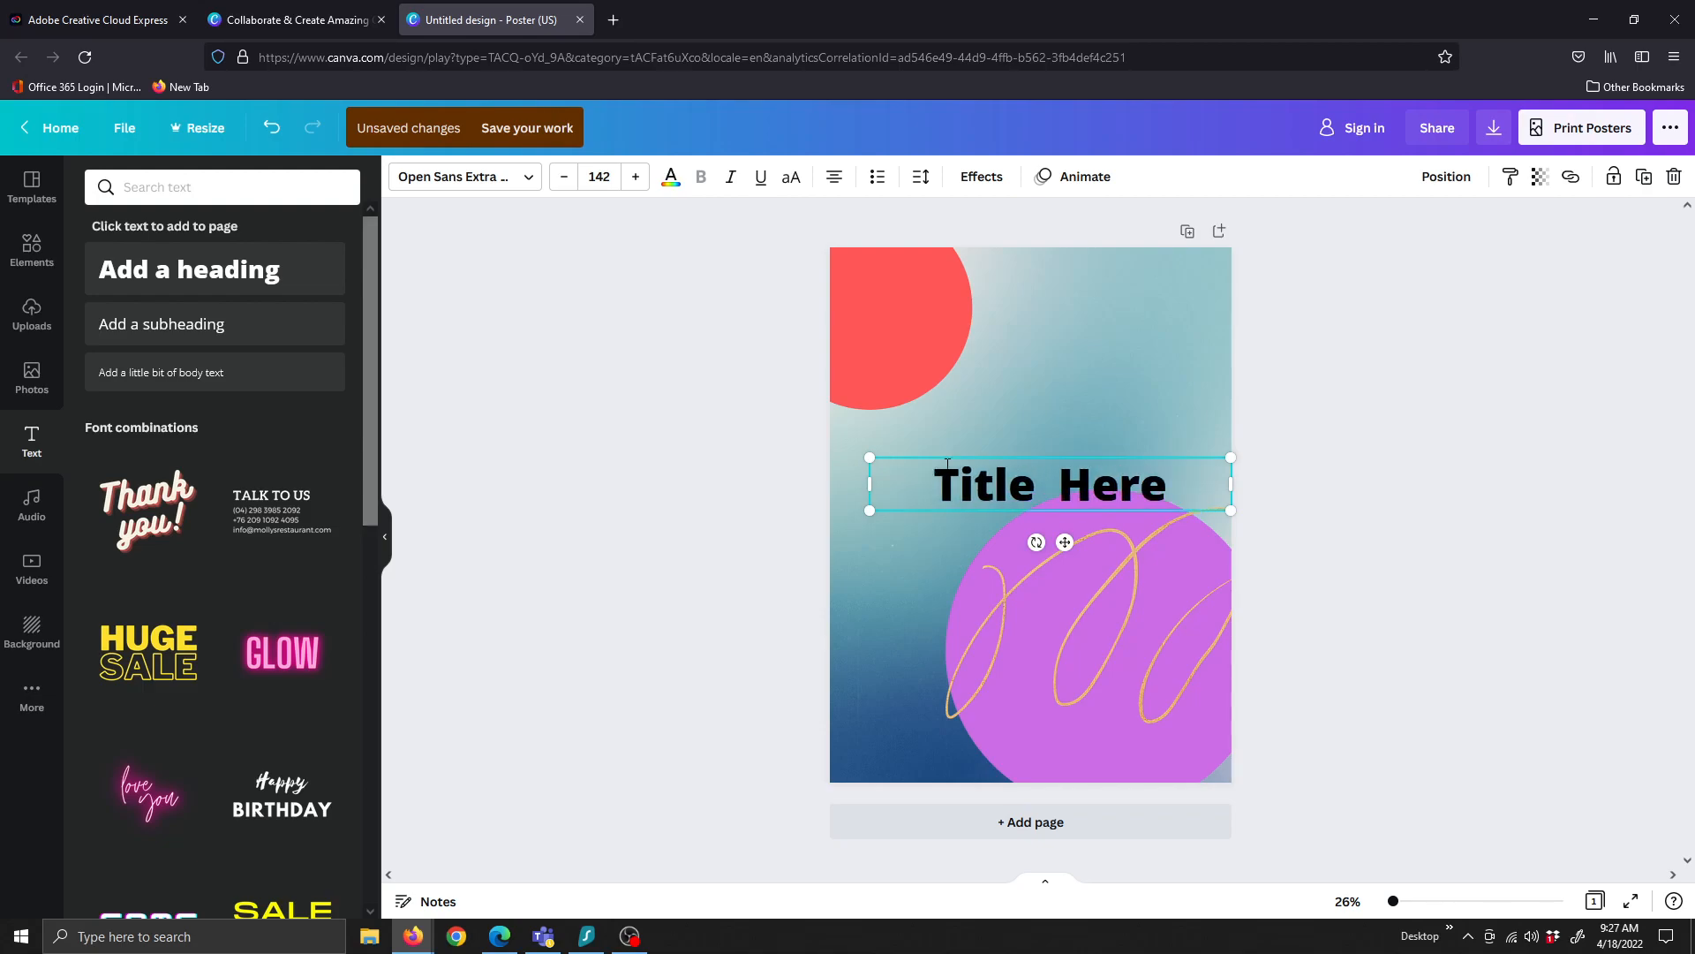
# Try Anton and Aprila Bold on the title, settling on Archivo Black
pyautogui.hotkey('ctrl', 'a')
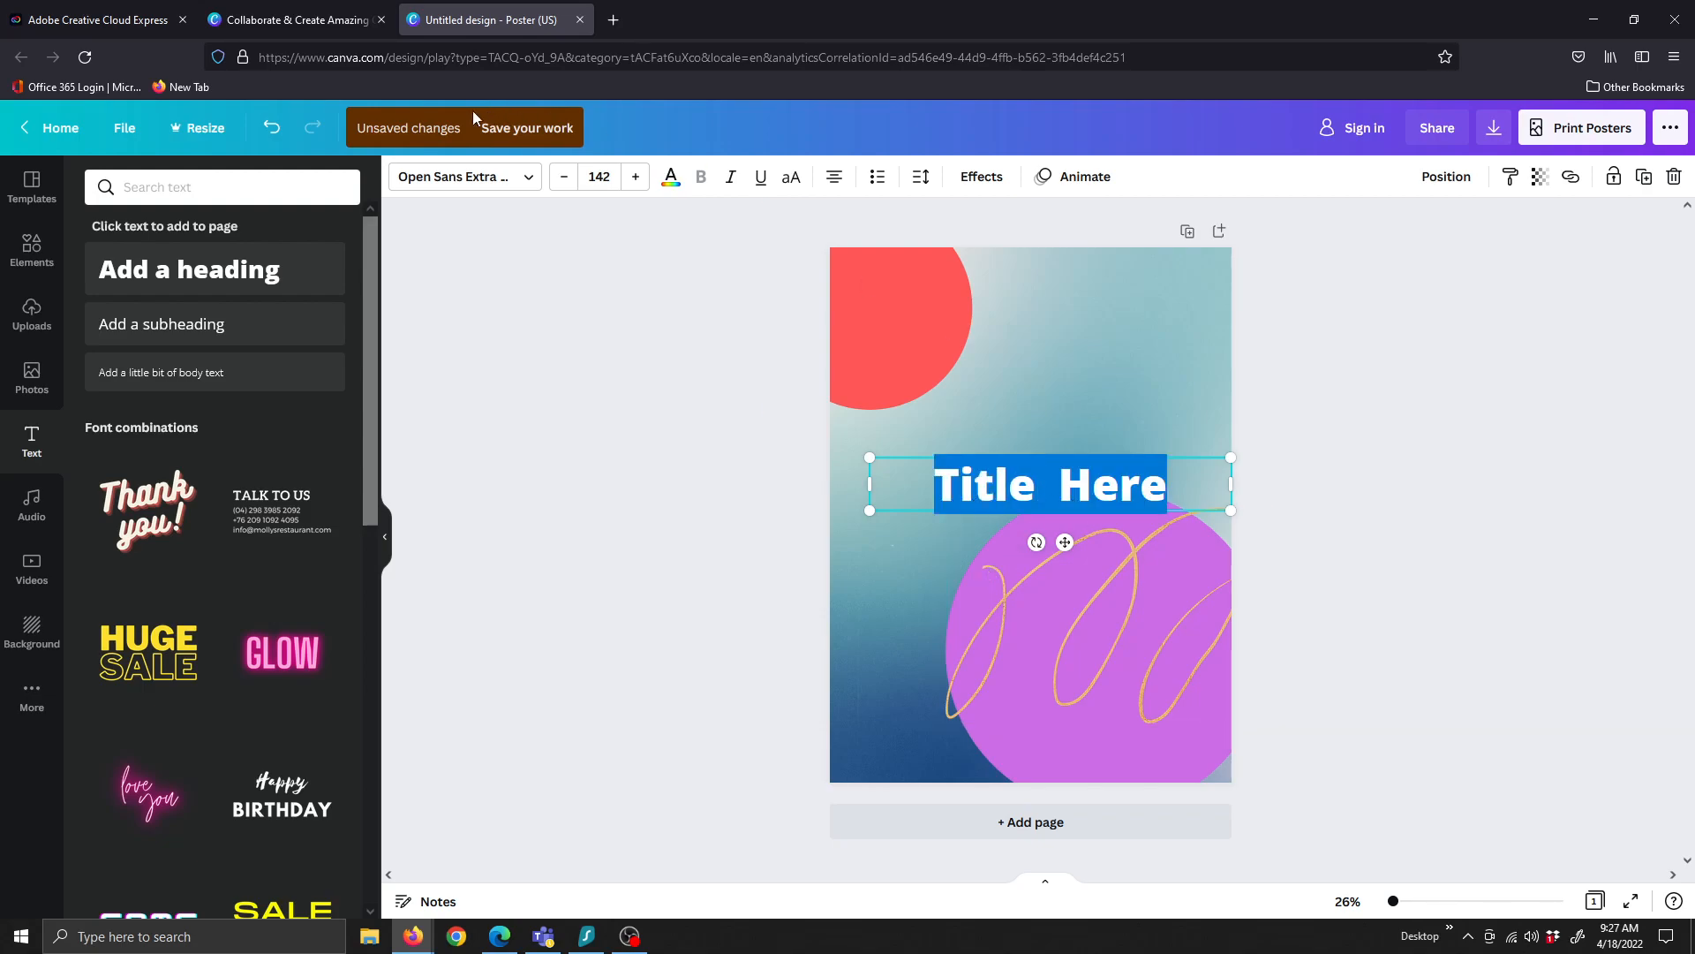
pyautogui.click(455, 181)
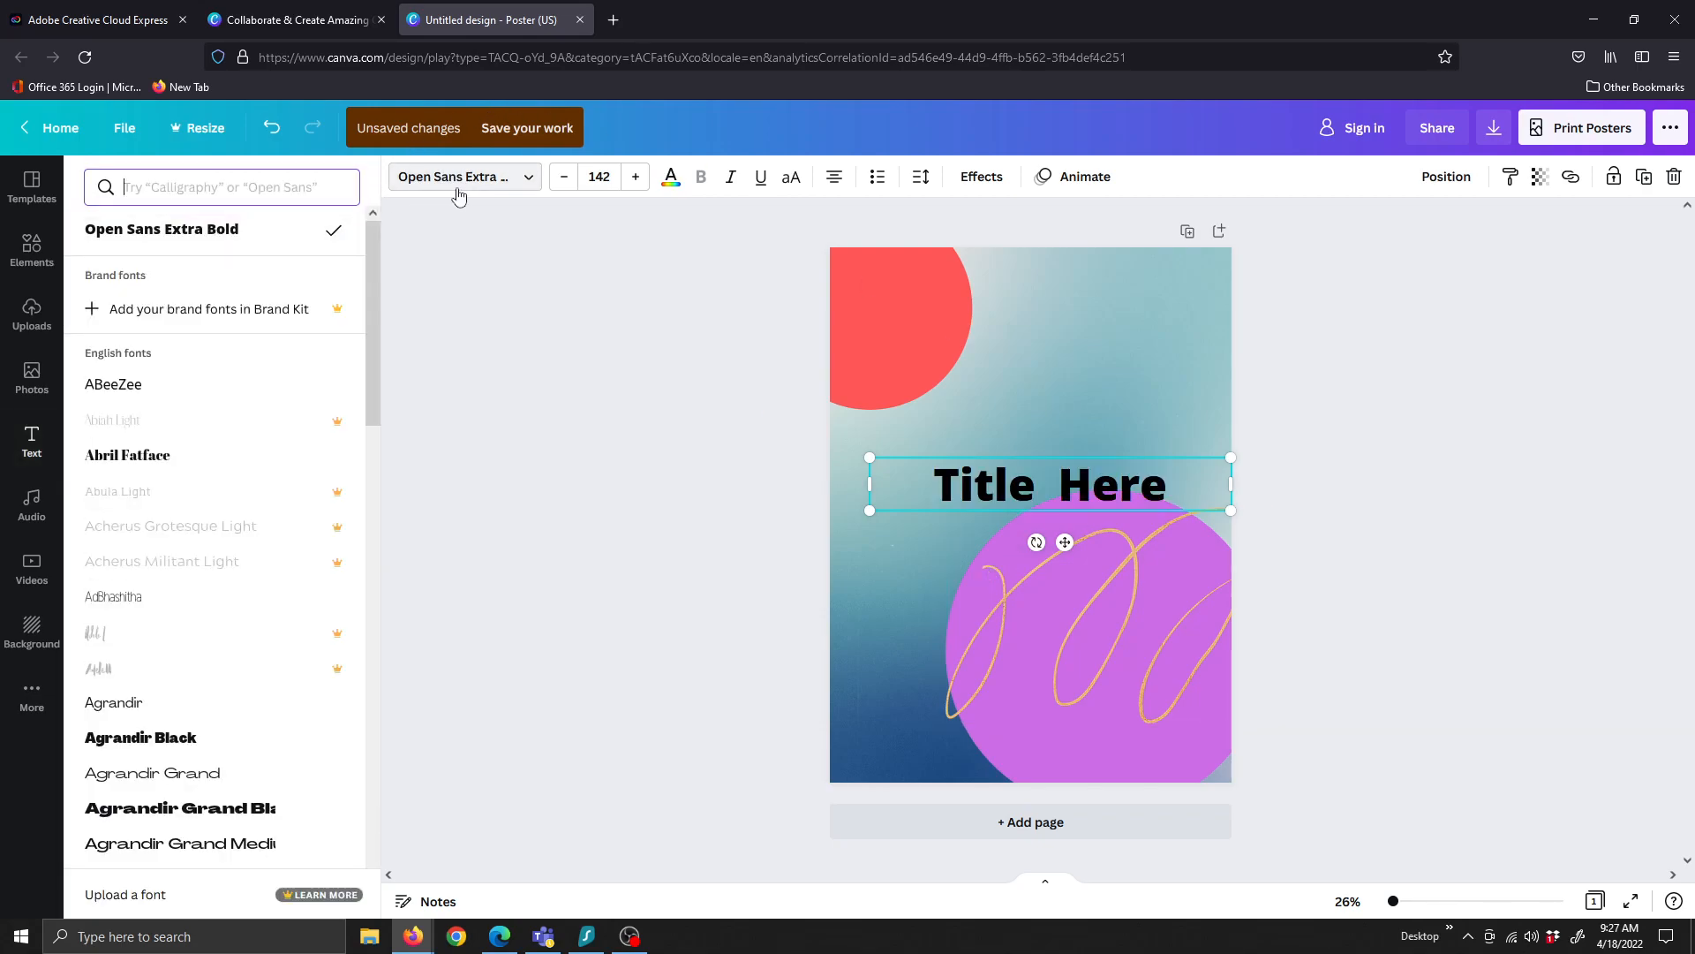
pyautogui.scroll(-8, 152, 592)
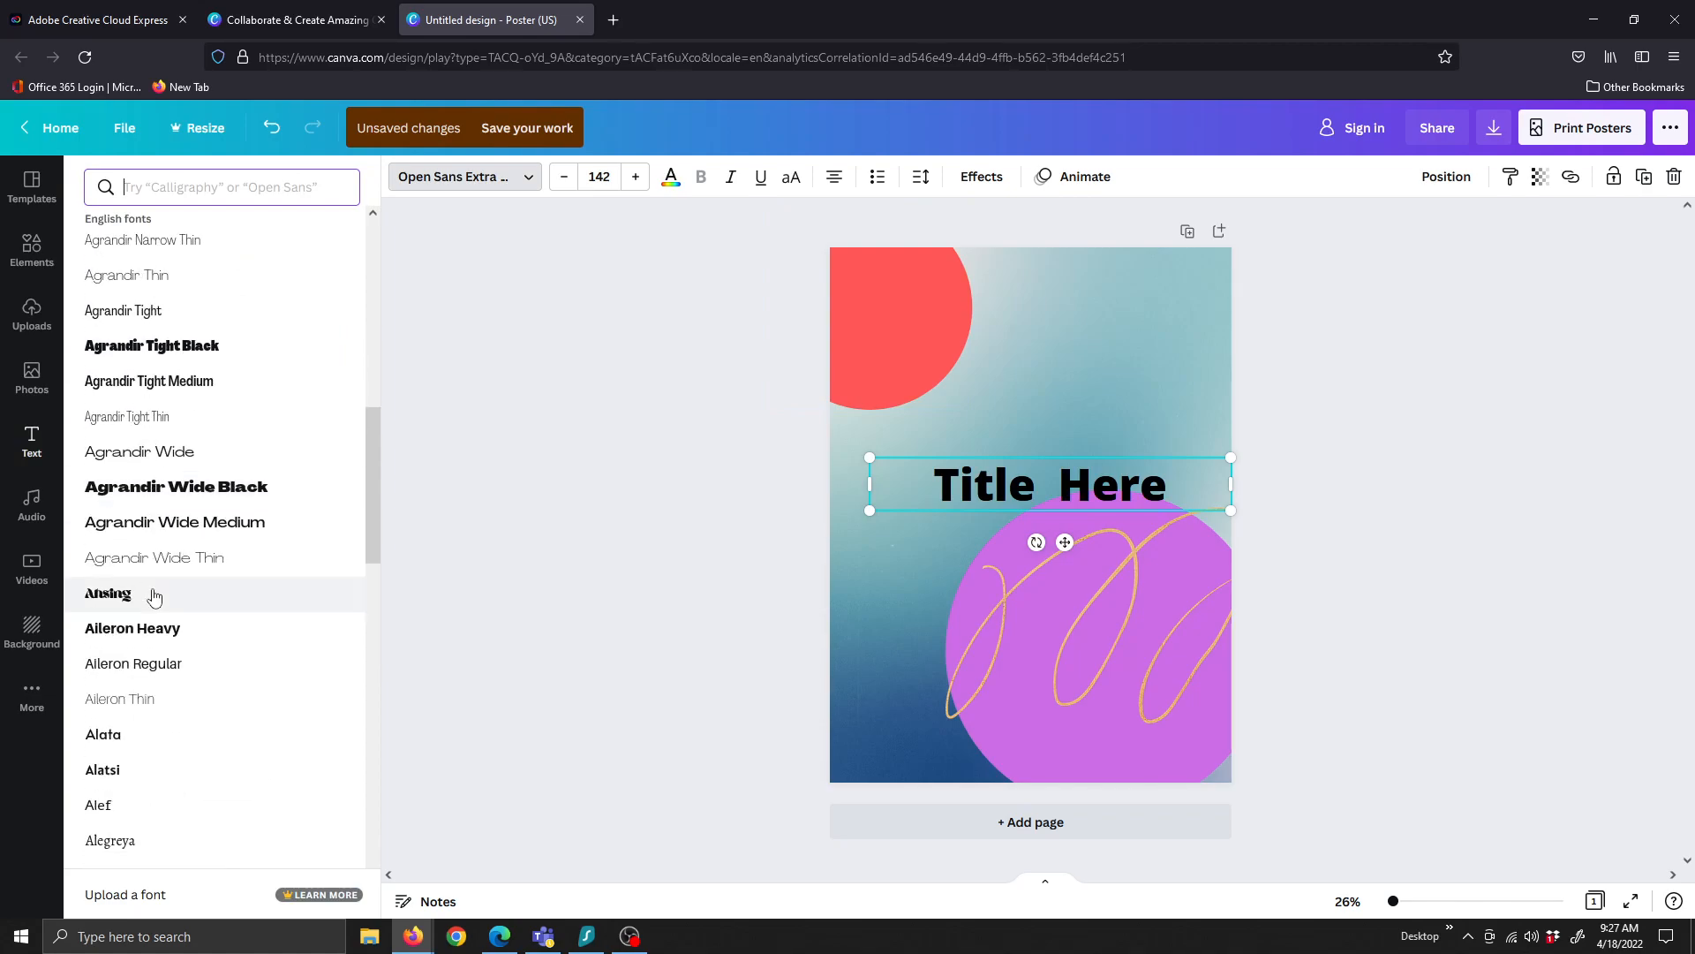
pyautogui.scroll(-10, 154, 597)
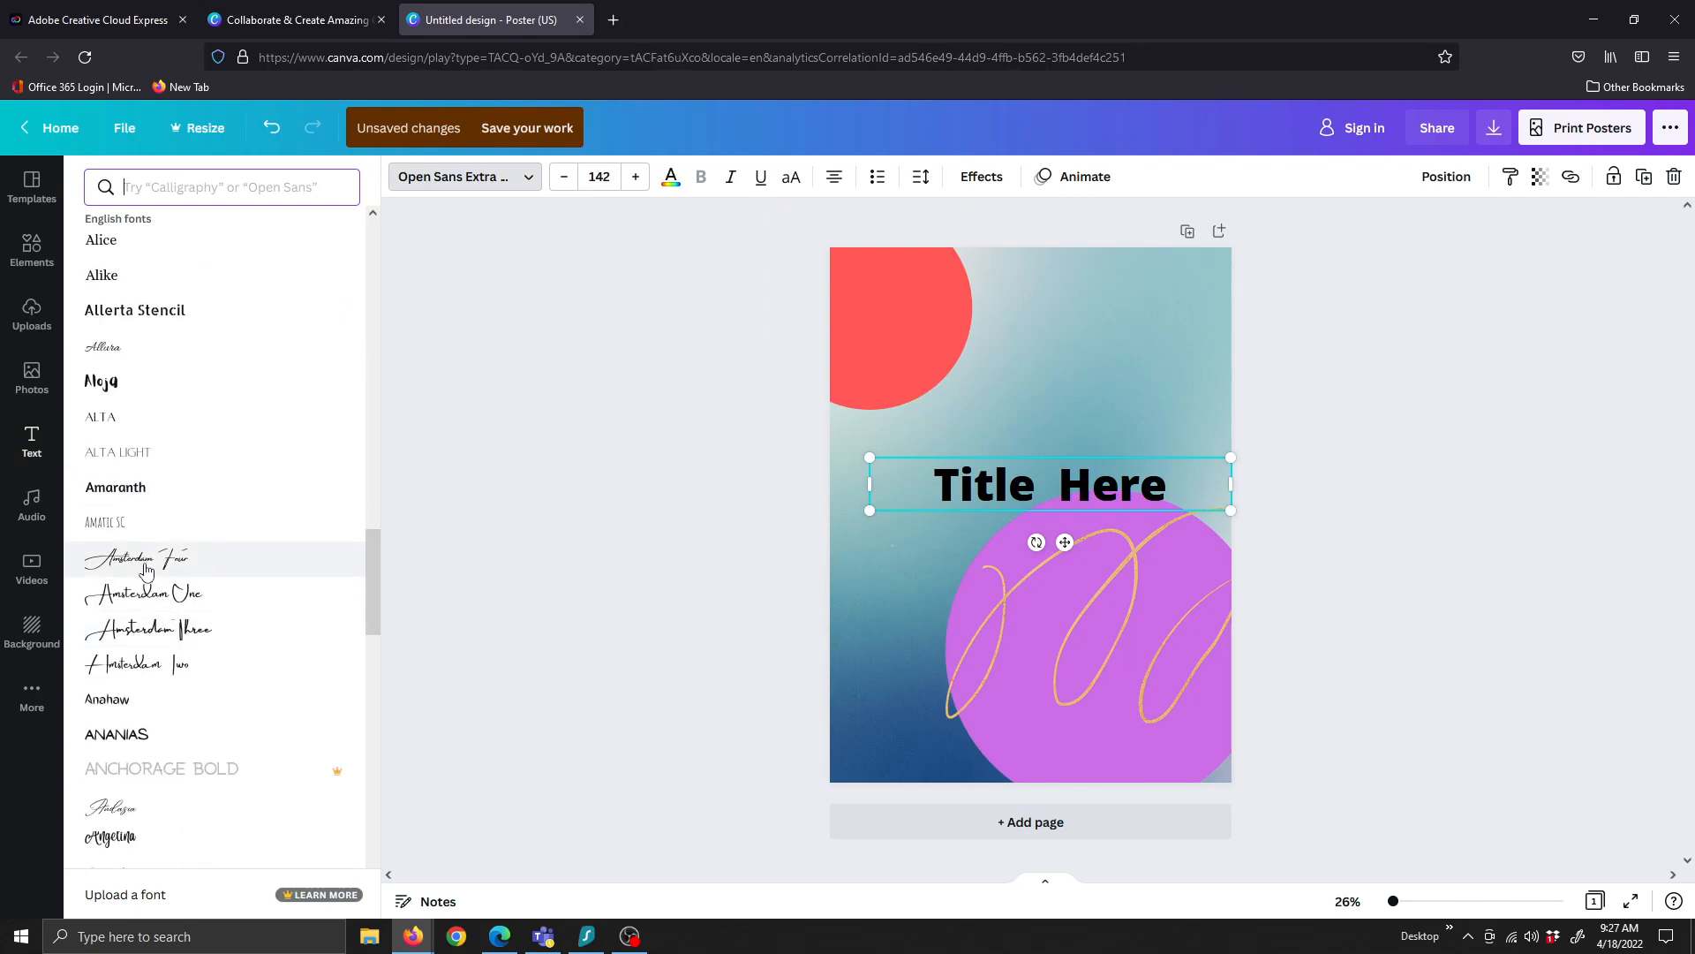
pyautogui.scroll(-3, 321, 669)
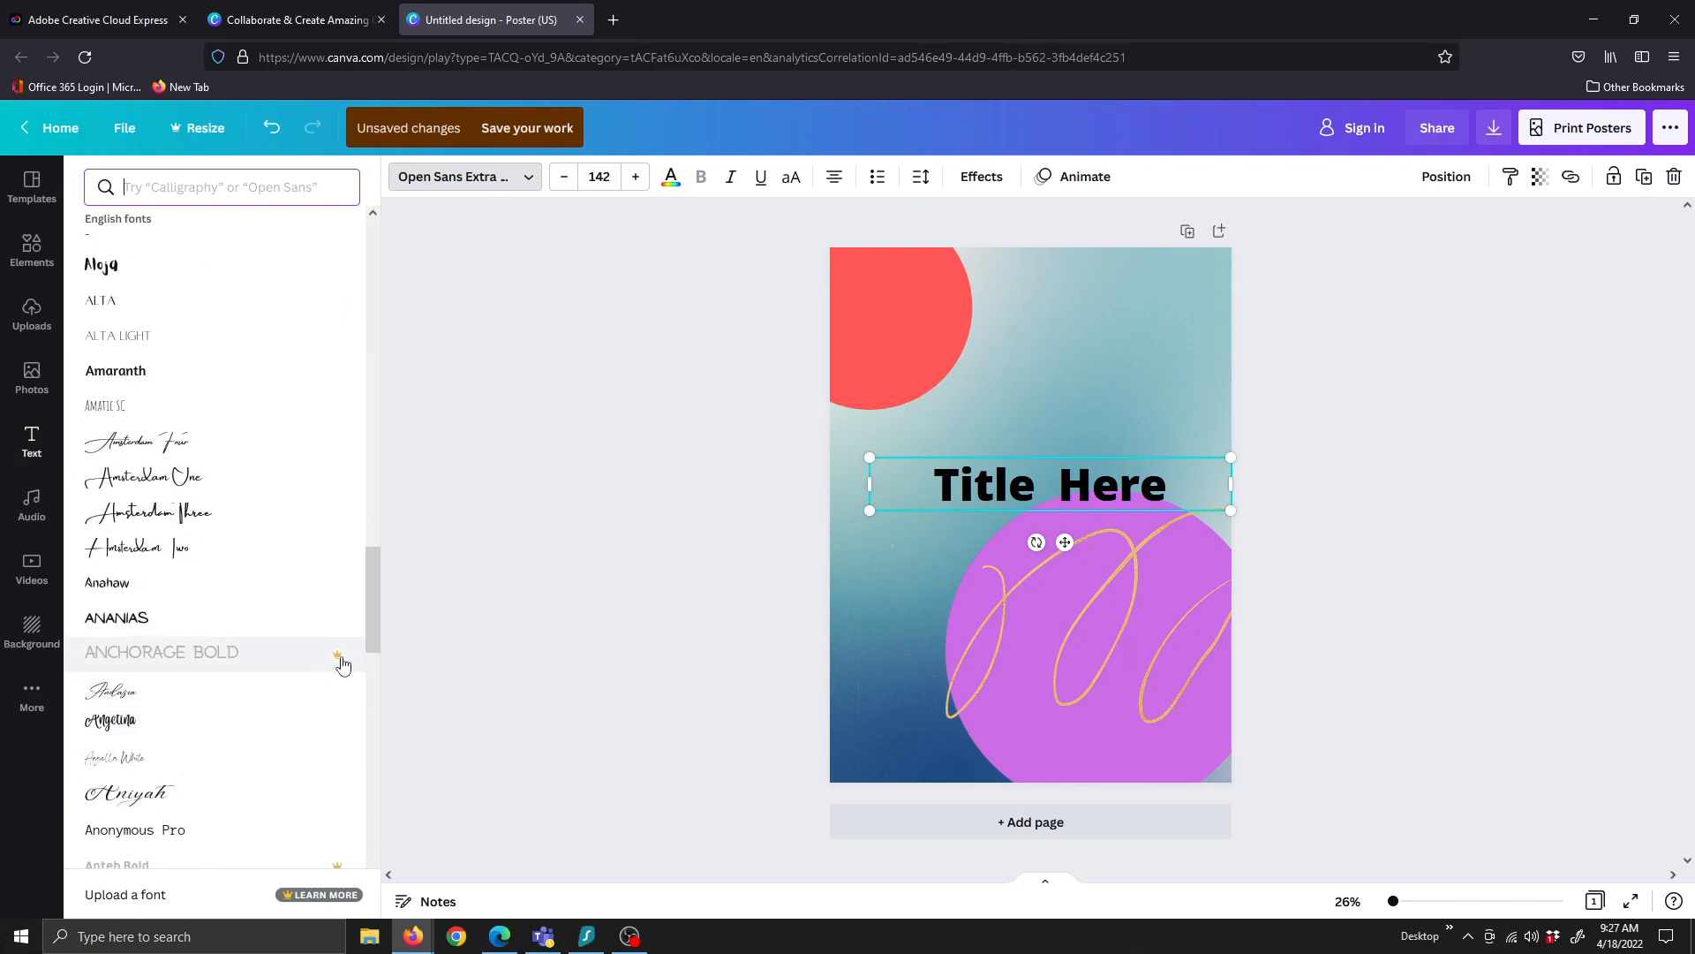
pyautogui.scroll(-6, 265, 685)
pyautogui.click(156, 689)
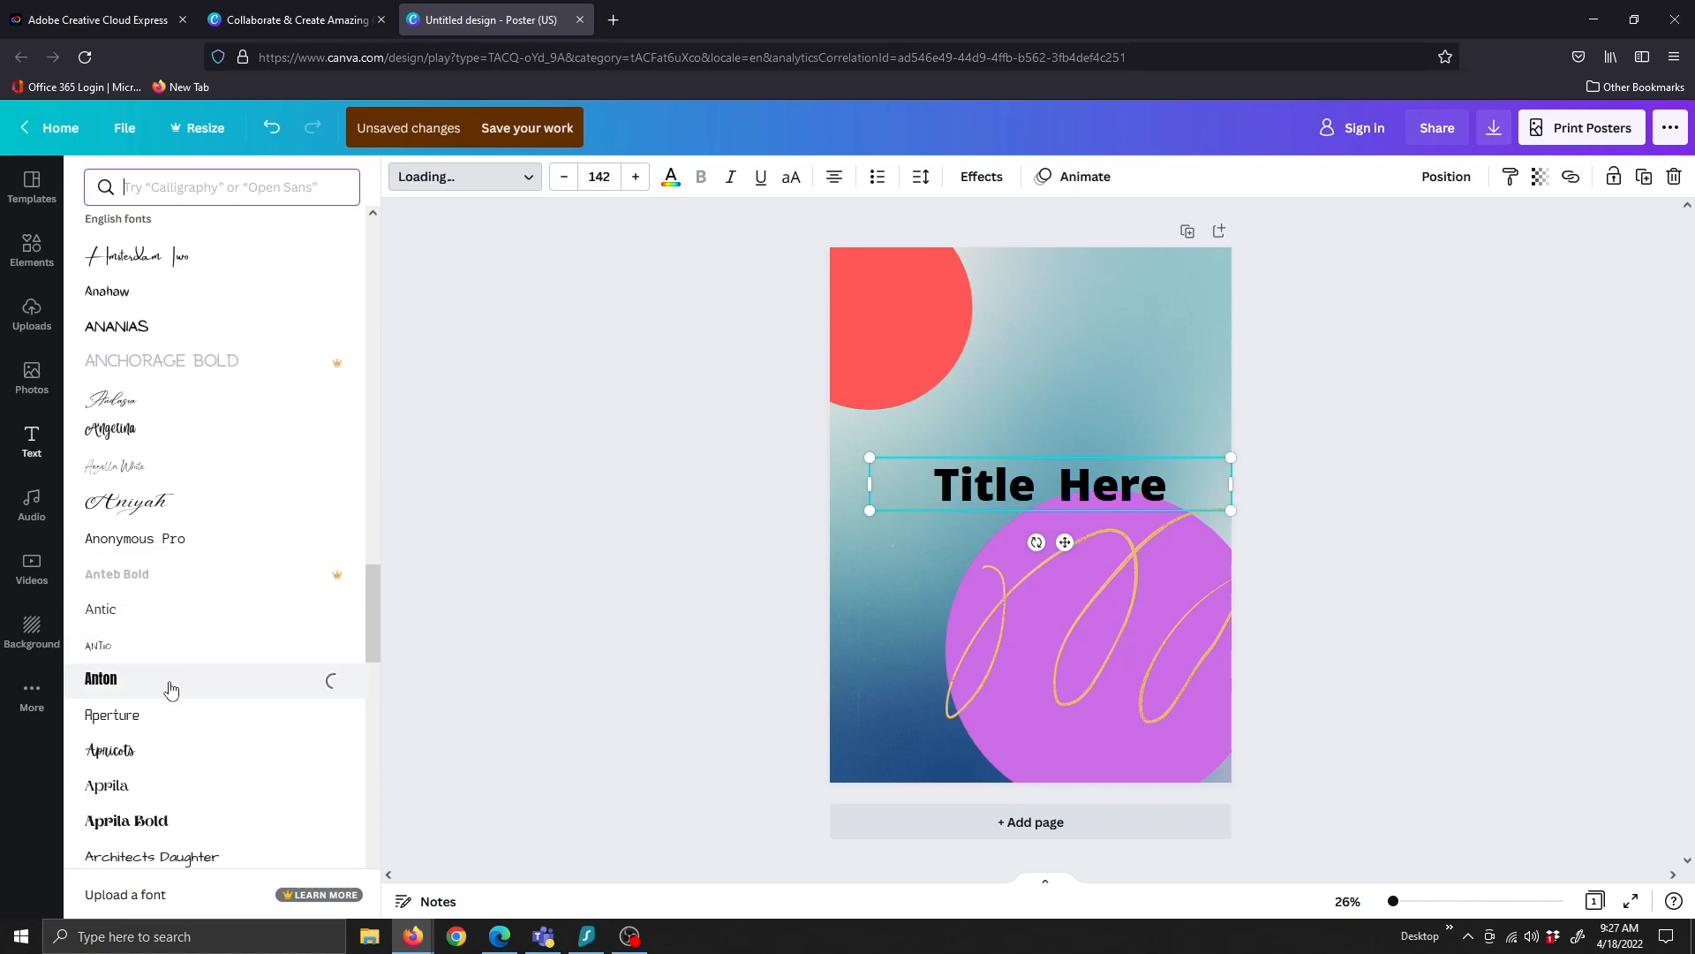
pyautogui.scroll(-1, 170, 724)
pyautogui.scroll(-4, 169, 742)
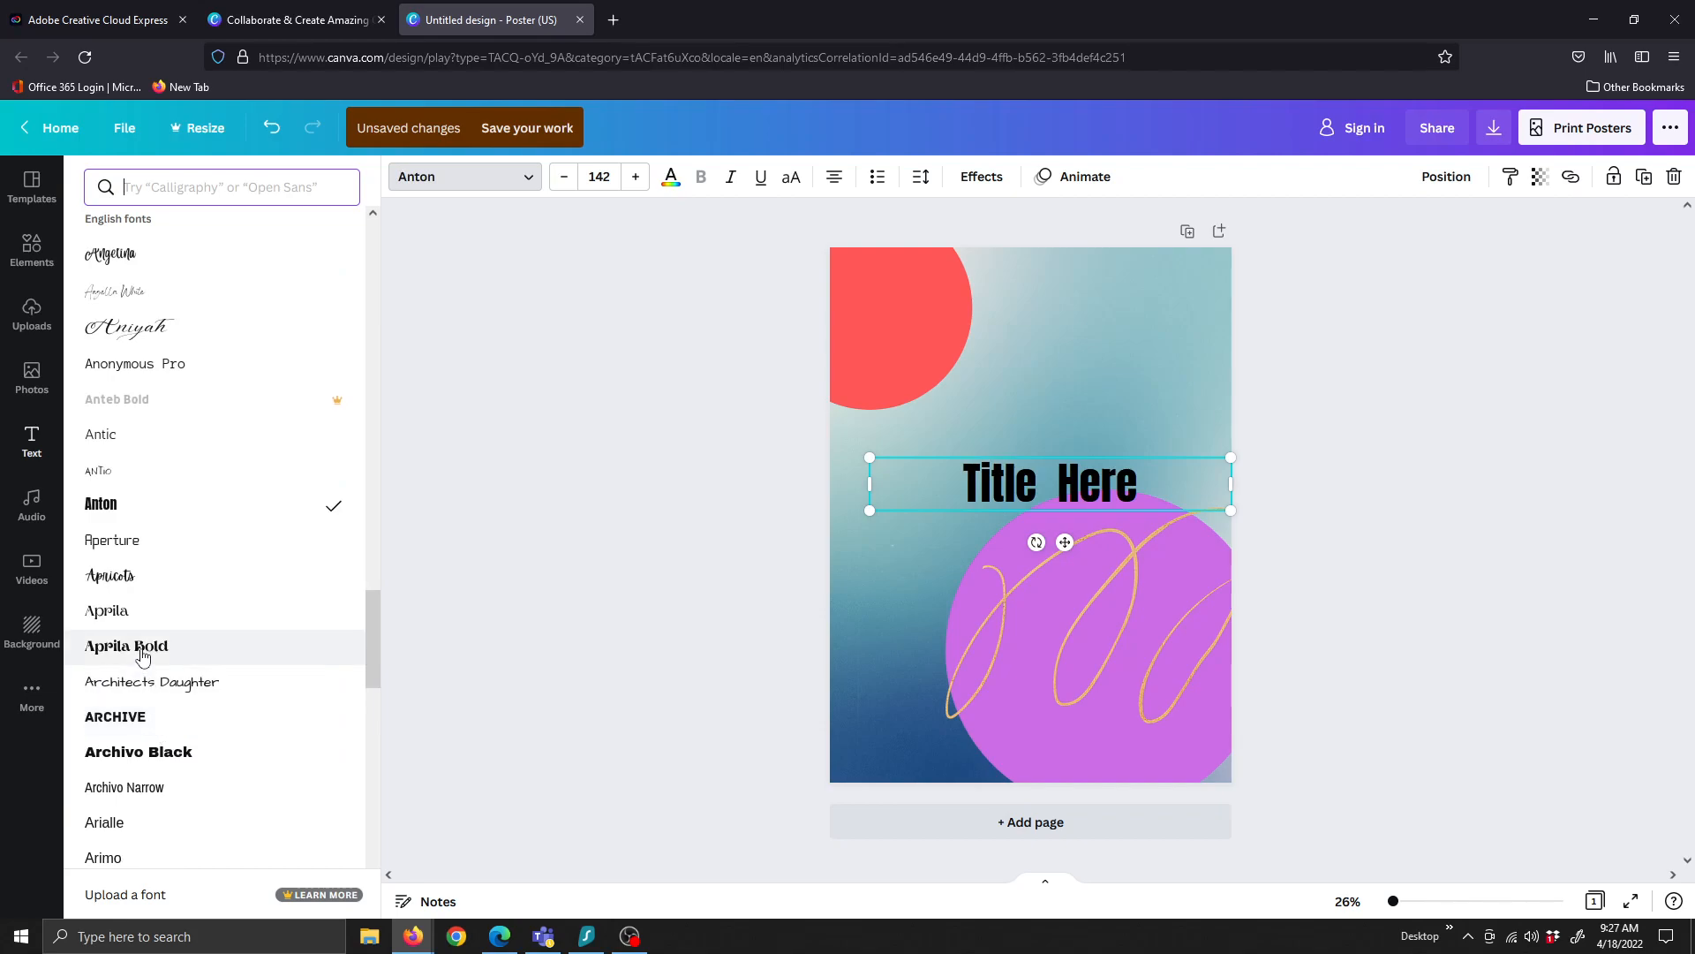
pyautogui.click(142, 653)
pyautogui.click(146, 751)
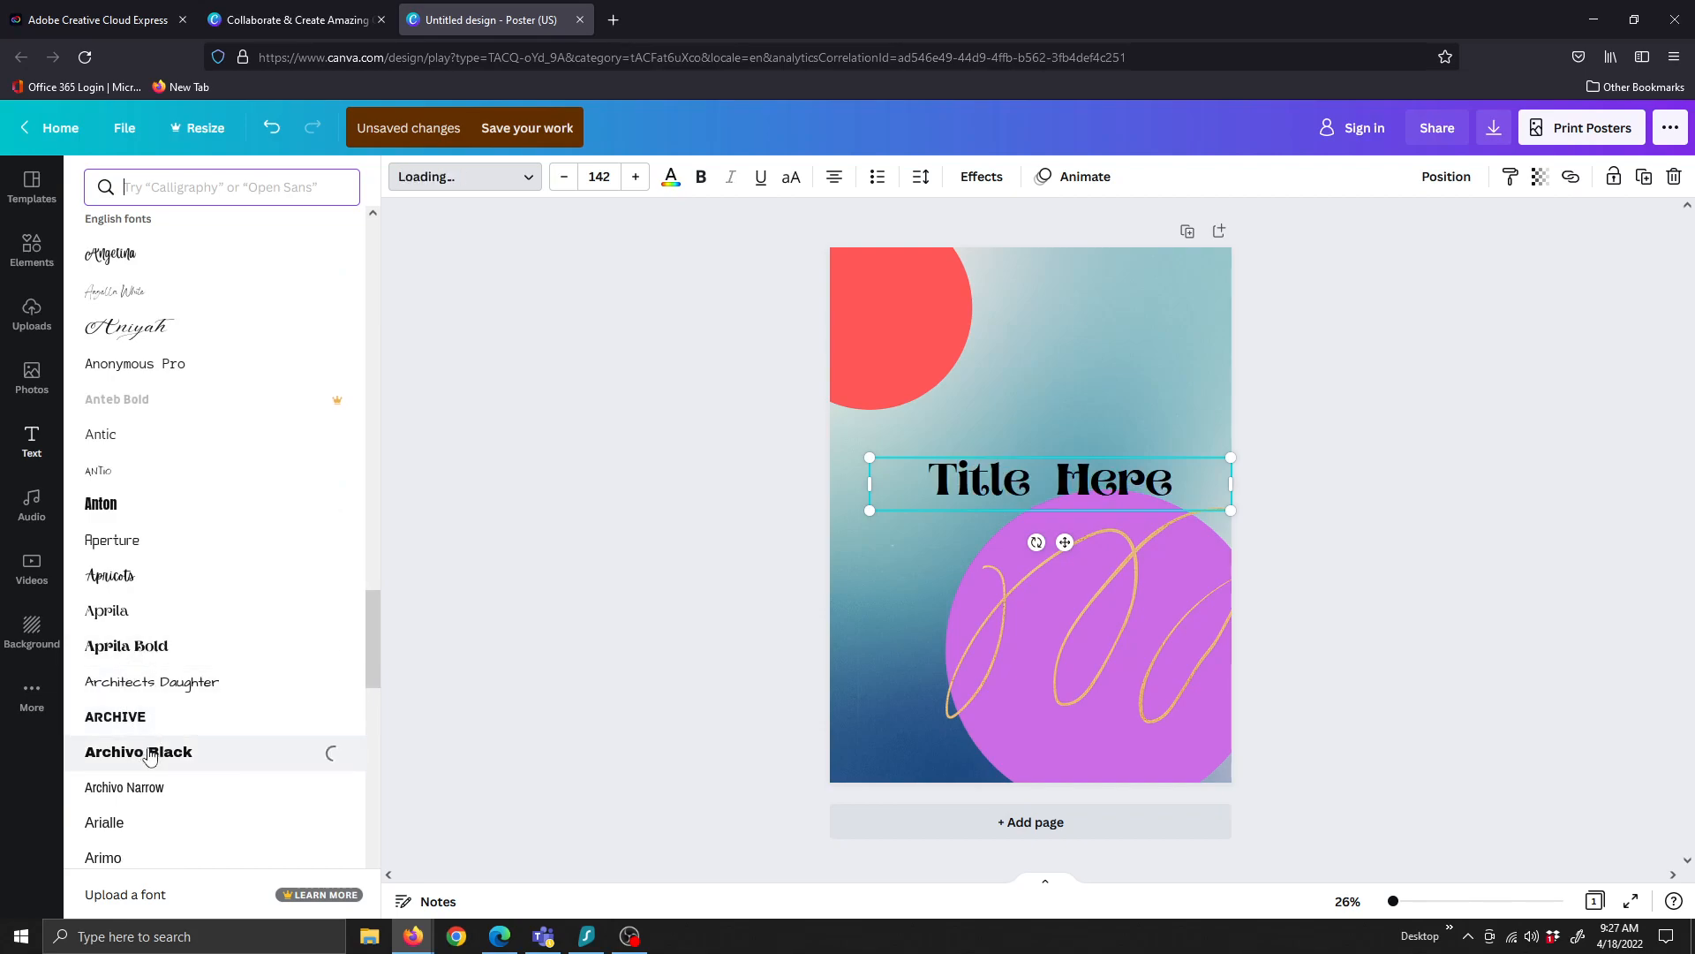
pyautogui.scroll(-5, 156, 727)
pyautogui.scroll(-5, 155, 727)
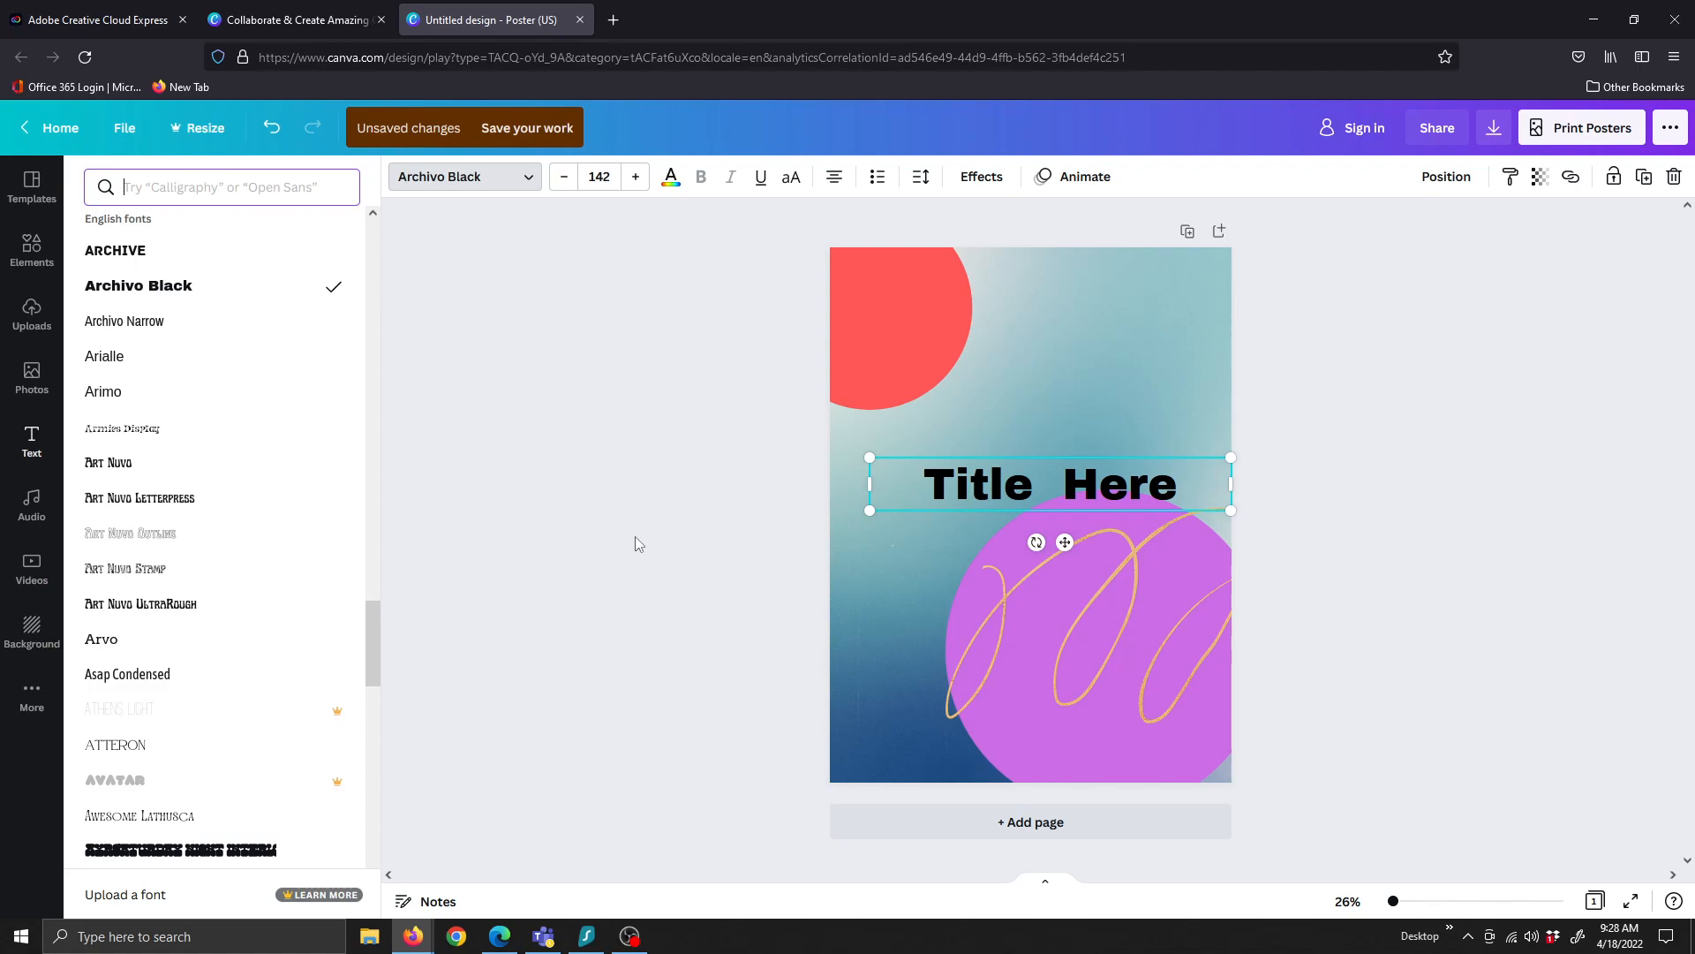
# Give the title a custom dark purple text colour, #281252
pyautogui.click(671, 179)
pyautogui.click(336, 399)
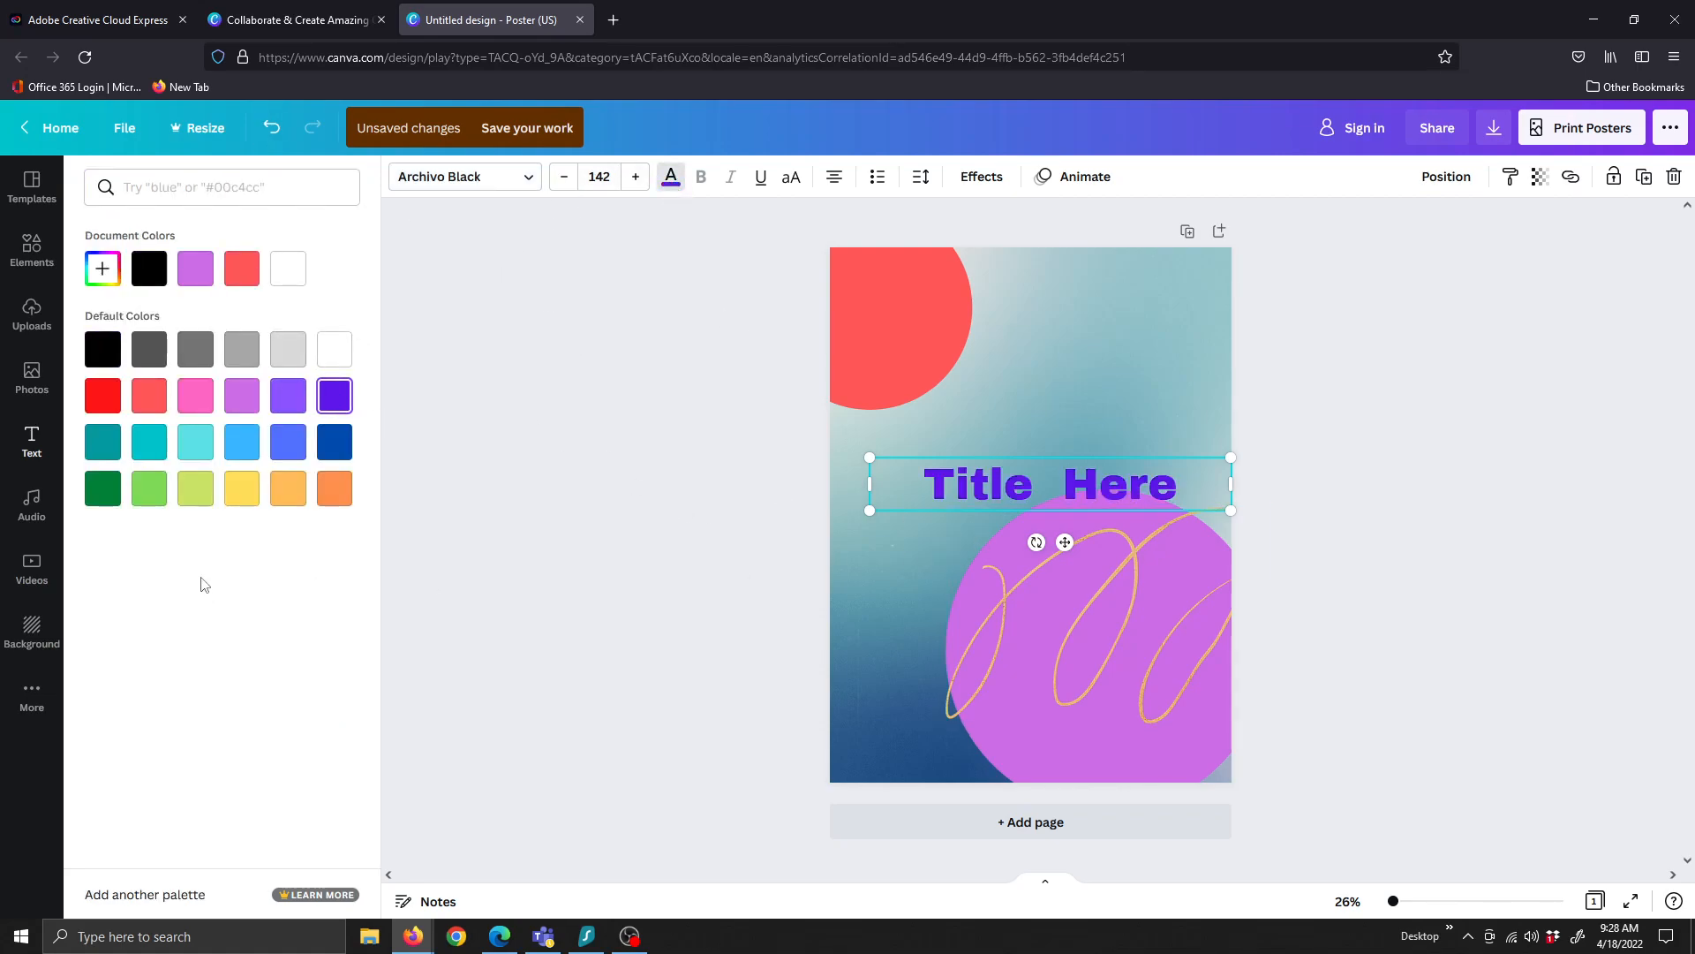
pyautogui.click(103, 277)
pyautogui.moveTo(203, 342); pyautogui.dragTo(222, 387)
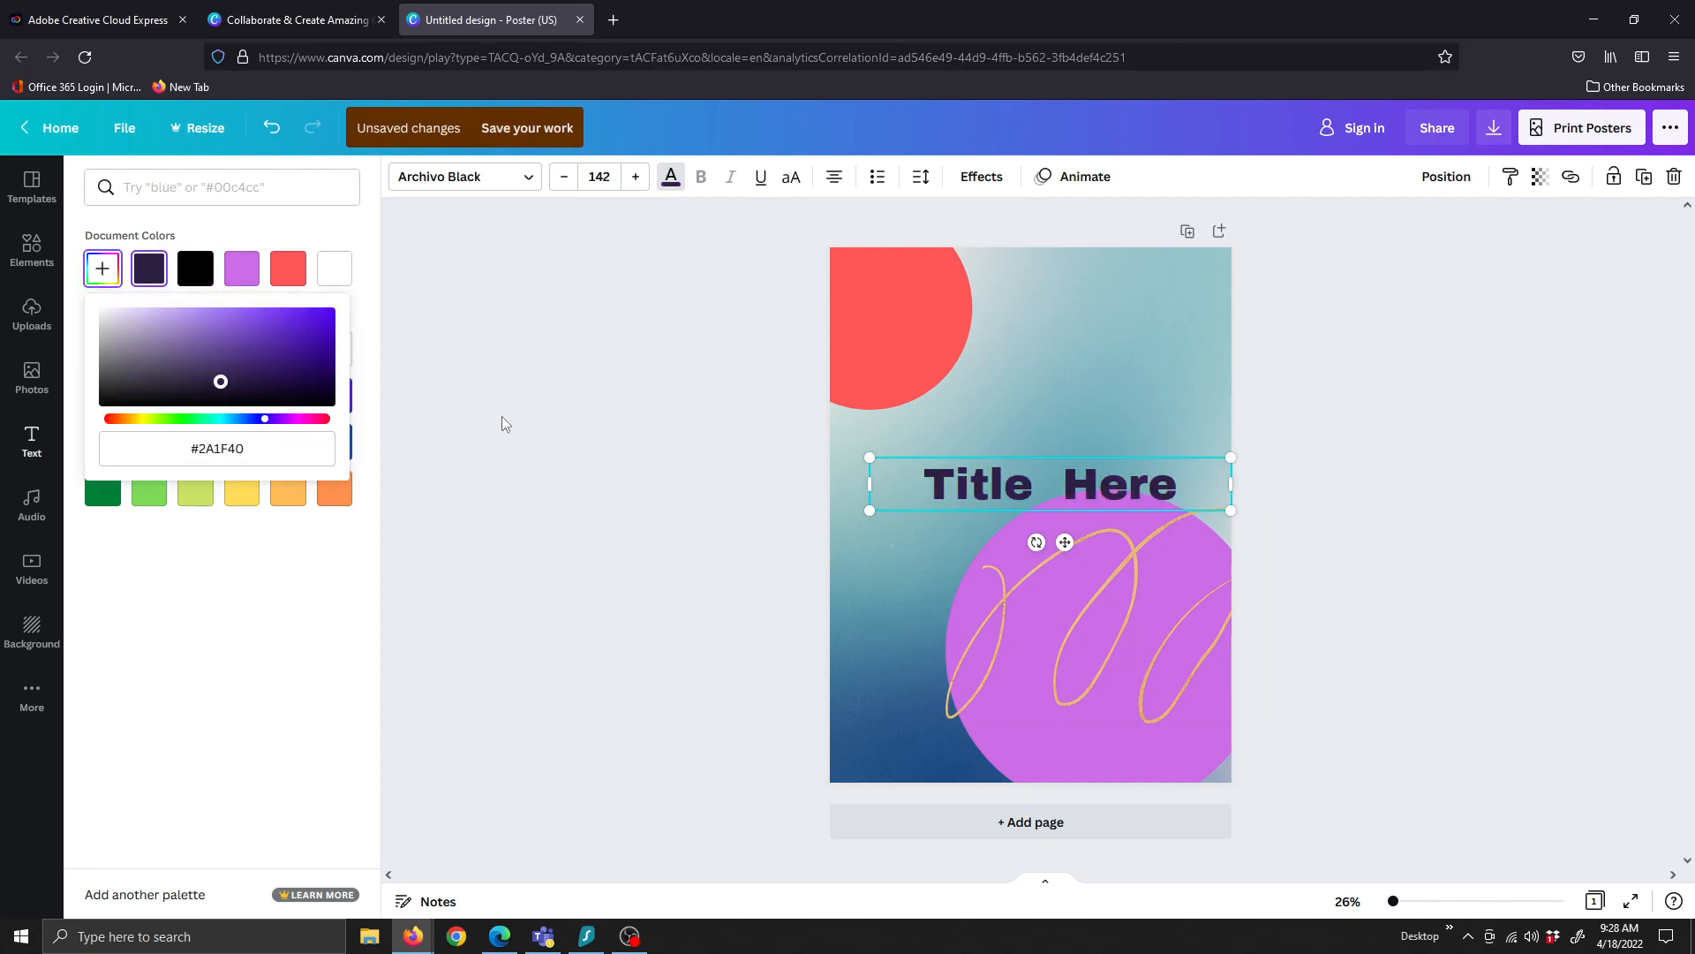
pyautogui.click(249, 373)
pyautogui.moveTo(275, 366); pyautogui.dragTo(283, 376)
# Open coolors.co in a new tab and generate a random colour palette
pyautogui.click(612, 20)
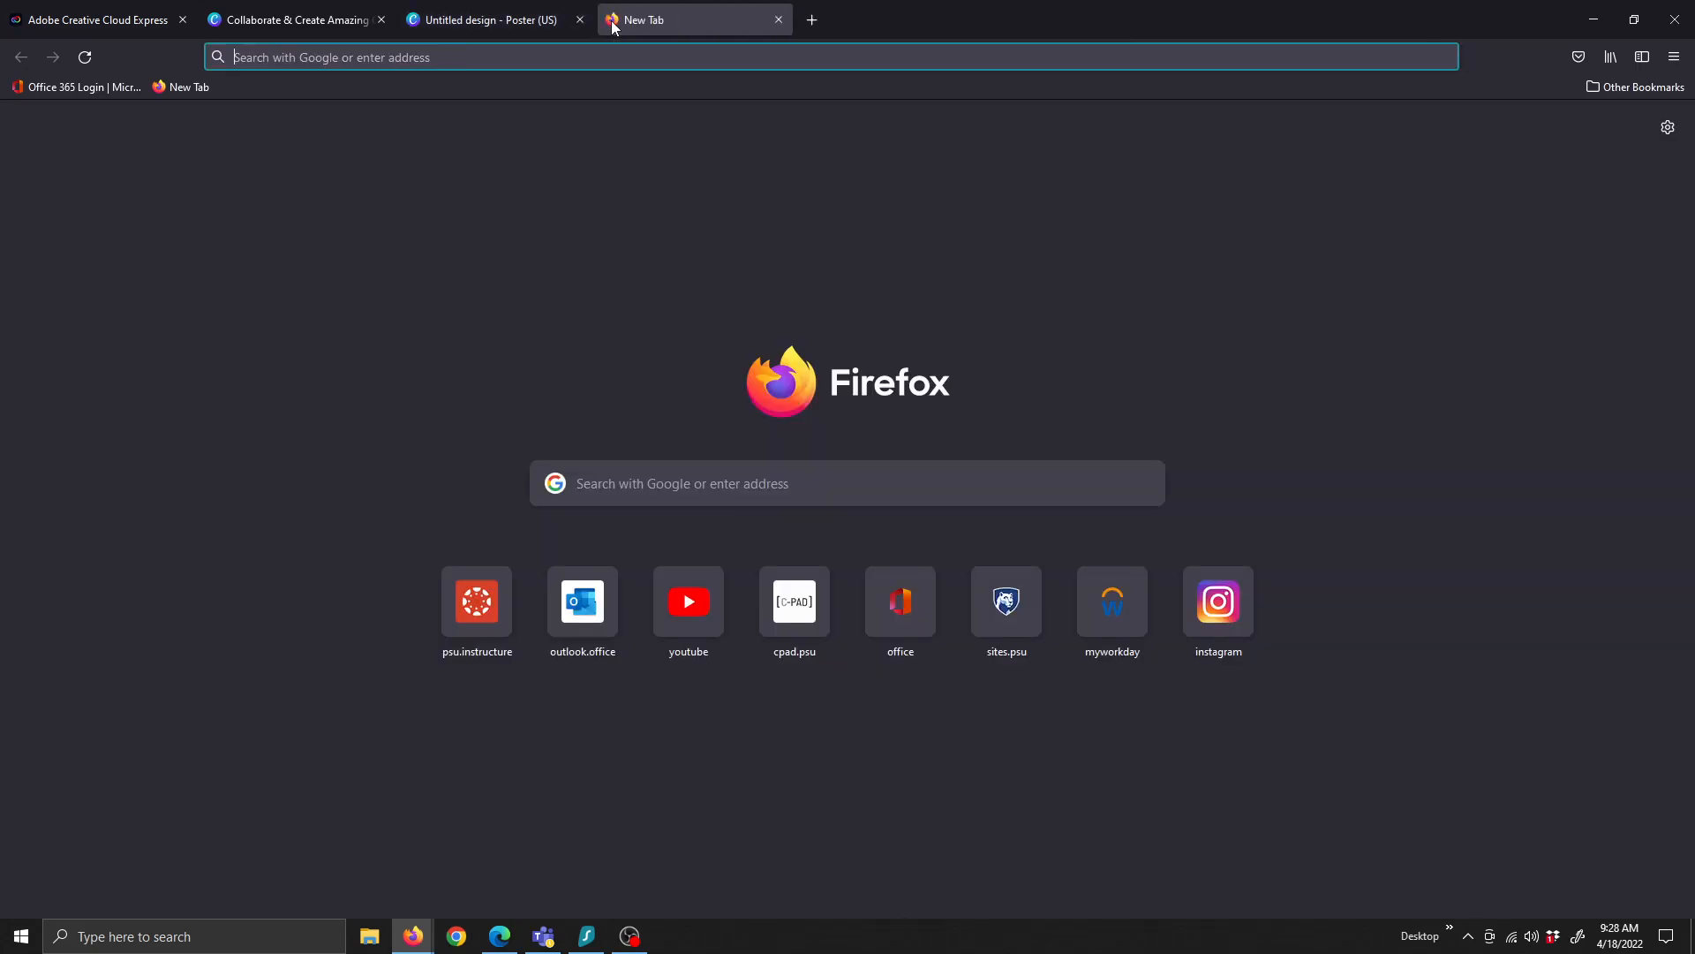
pyautogui.write('coolors.co')
pyautogui.press('Return')
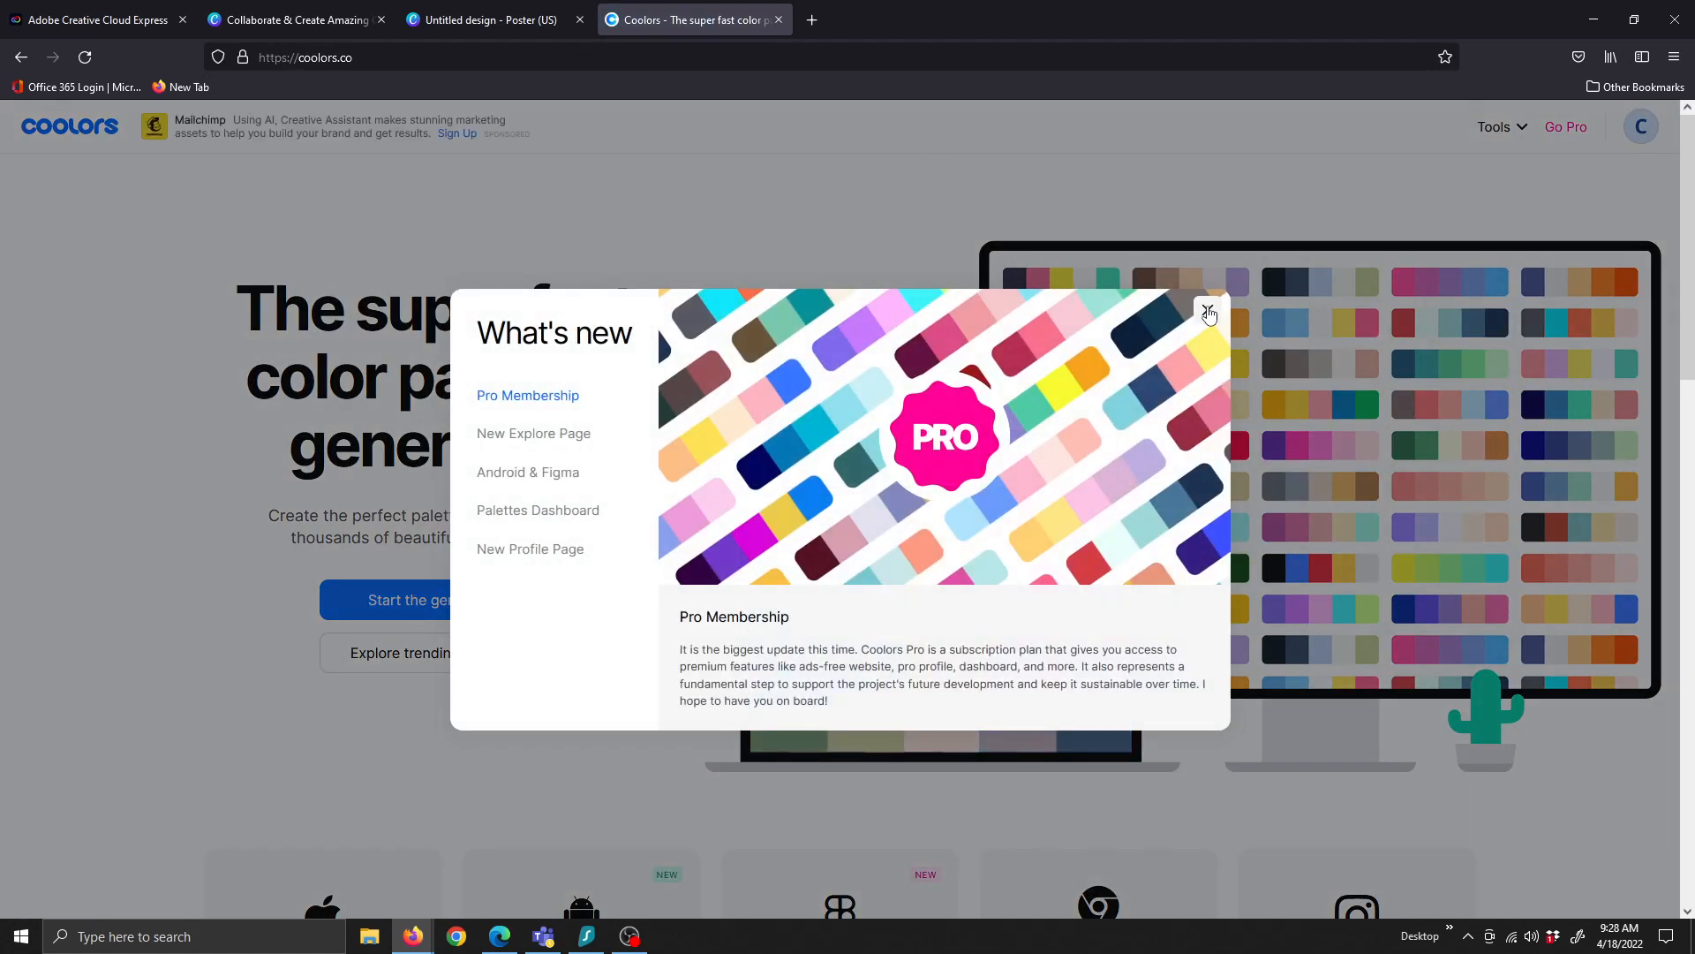
pyautogui.click(1208, 311)
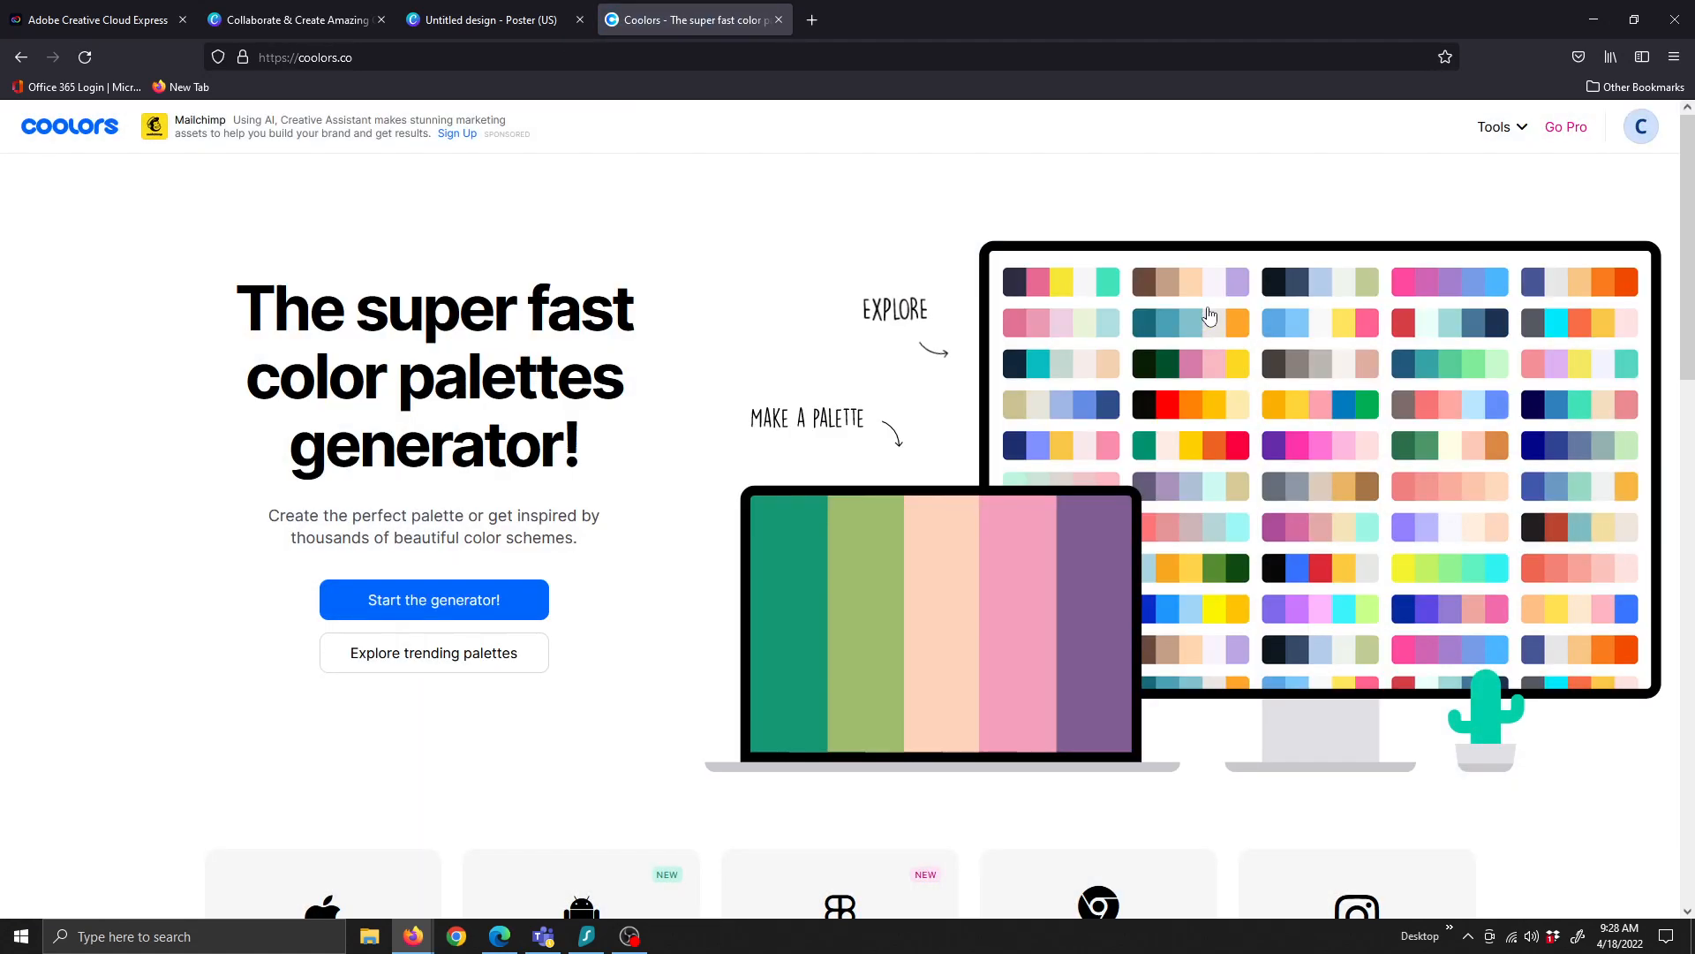
pyautogui.click(436, 598)
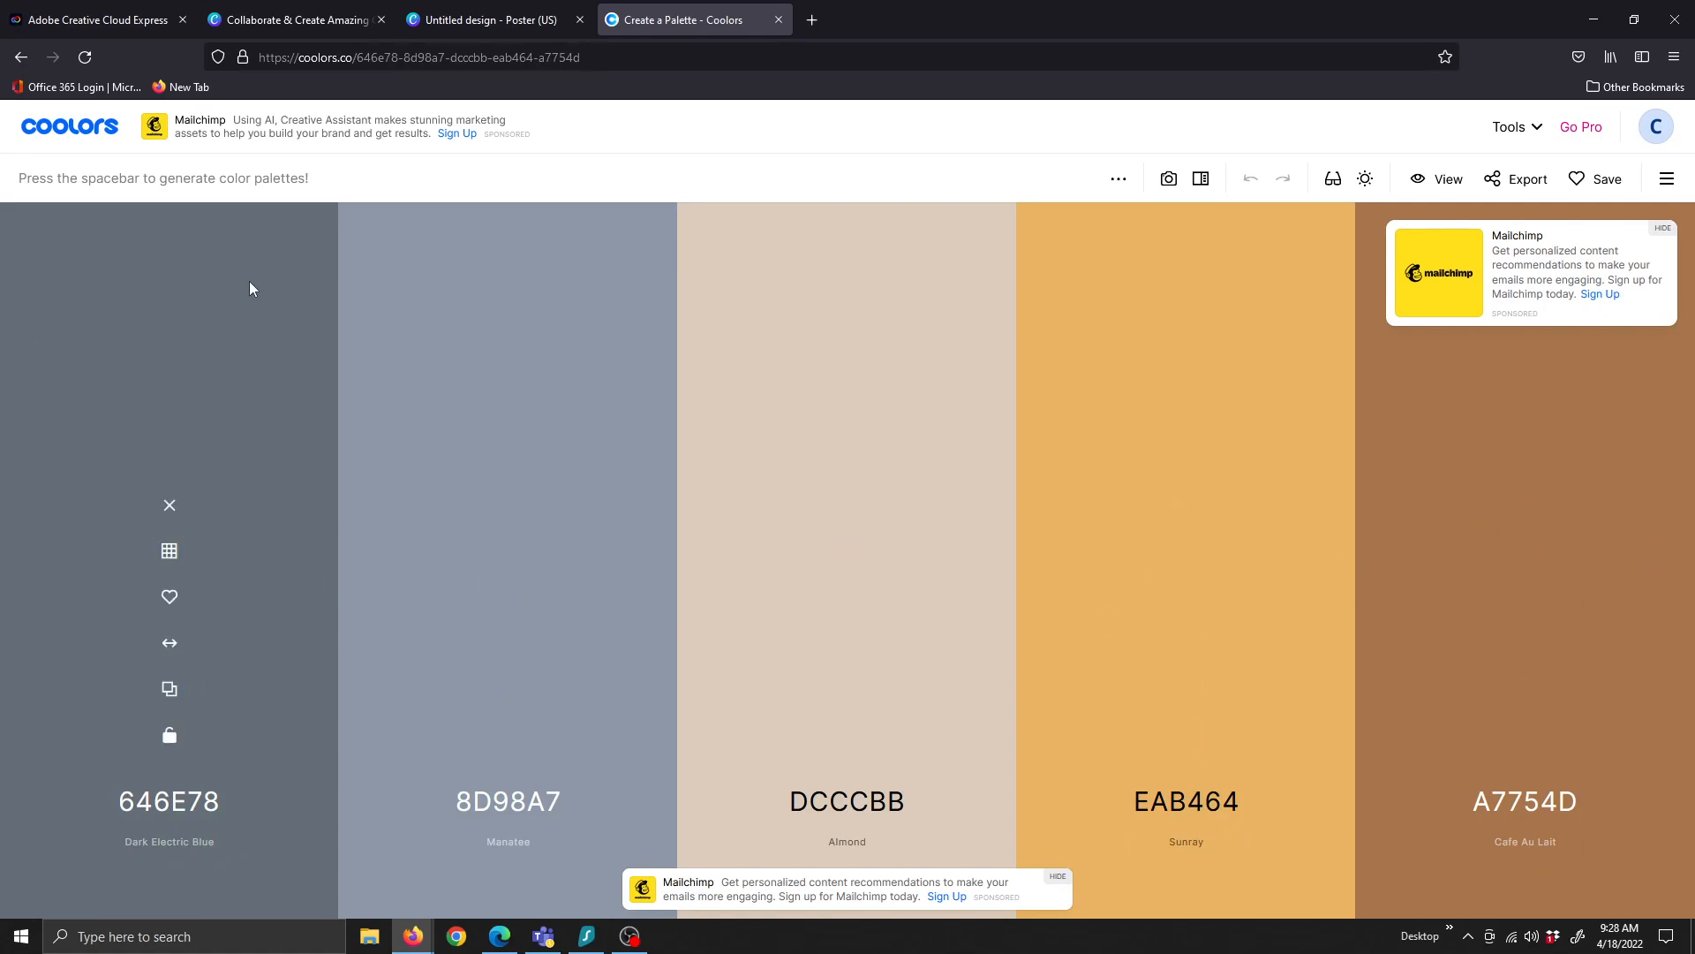
pyautogui.press('space')
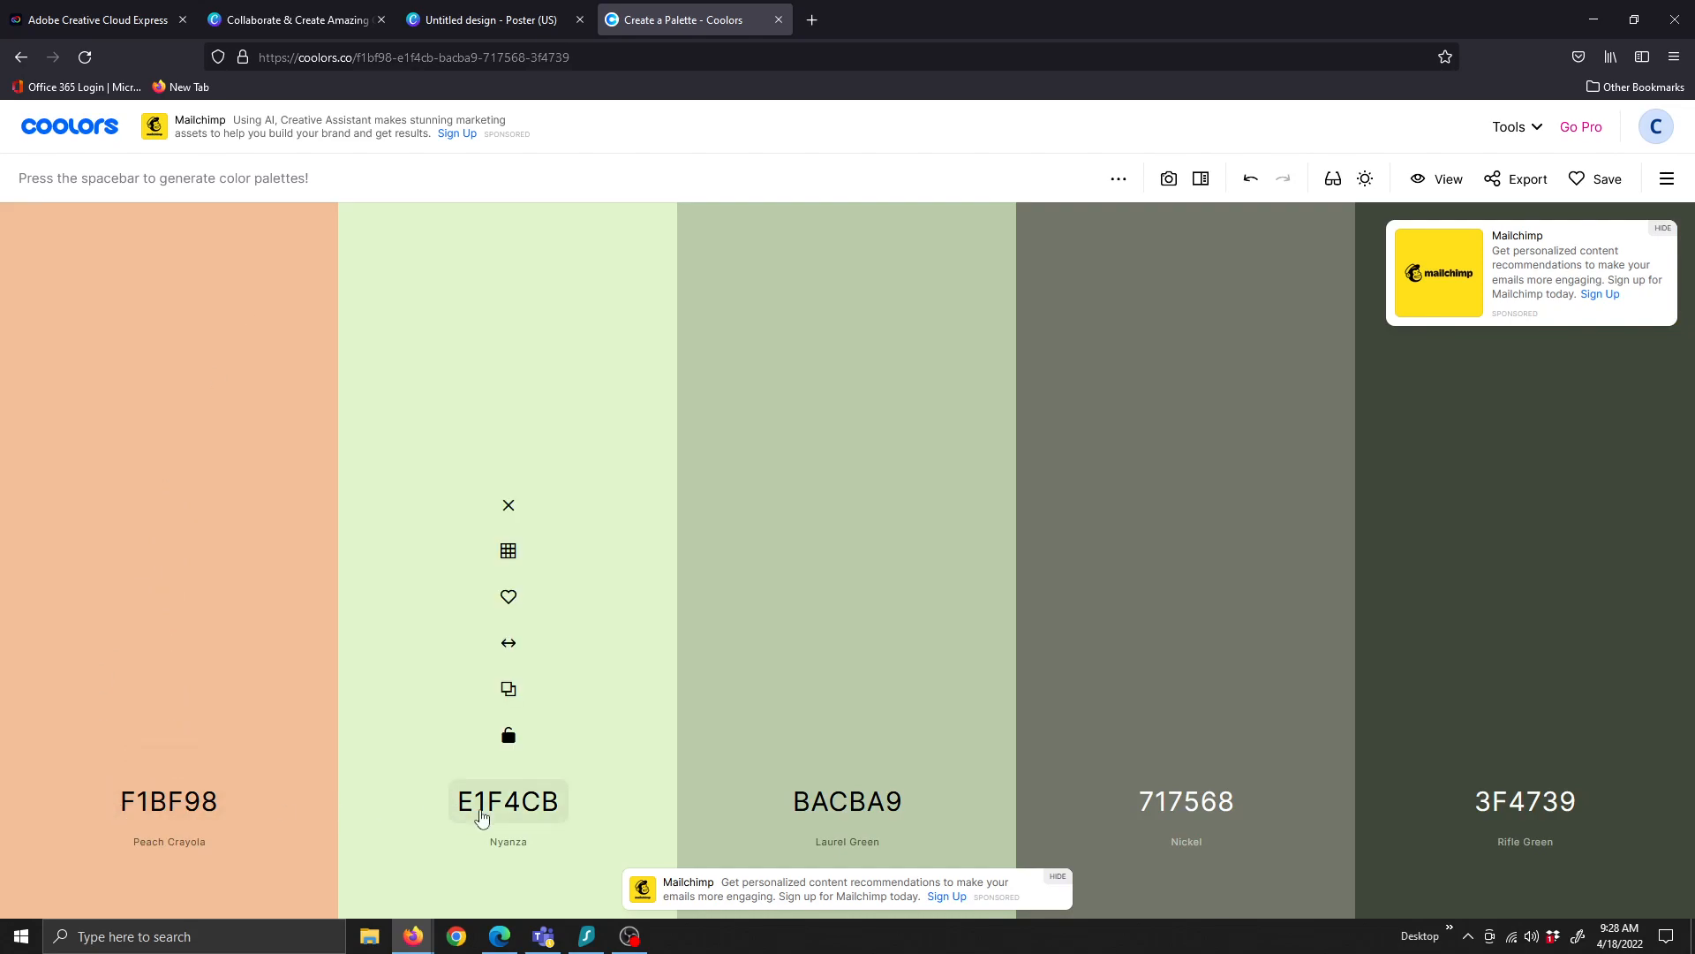
# Generate another palette and copy the Old Burgundy hex code 3E2A35
pyautogui.click(461, 21)
pyautogui.click(680, 11)
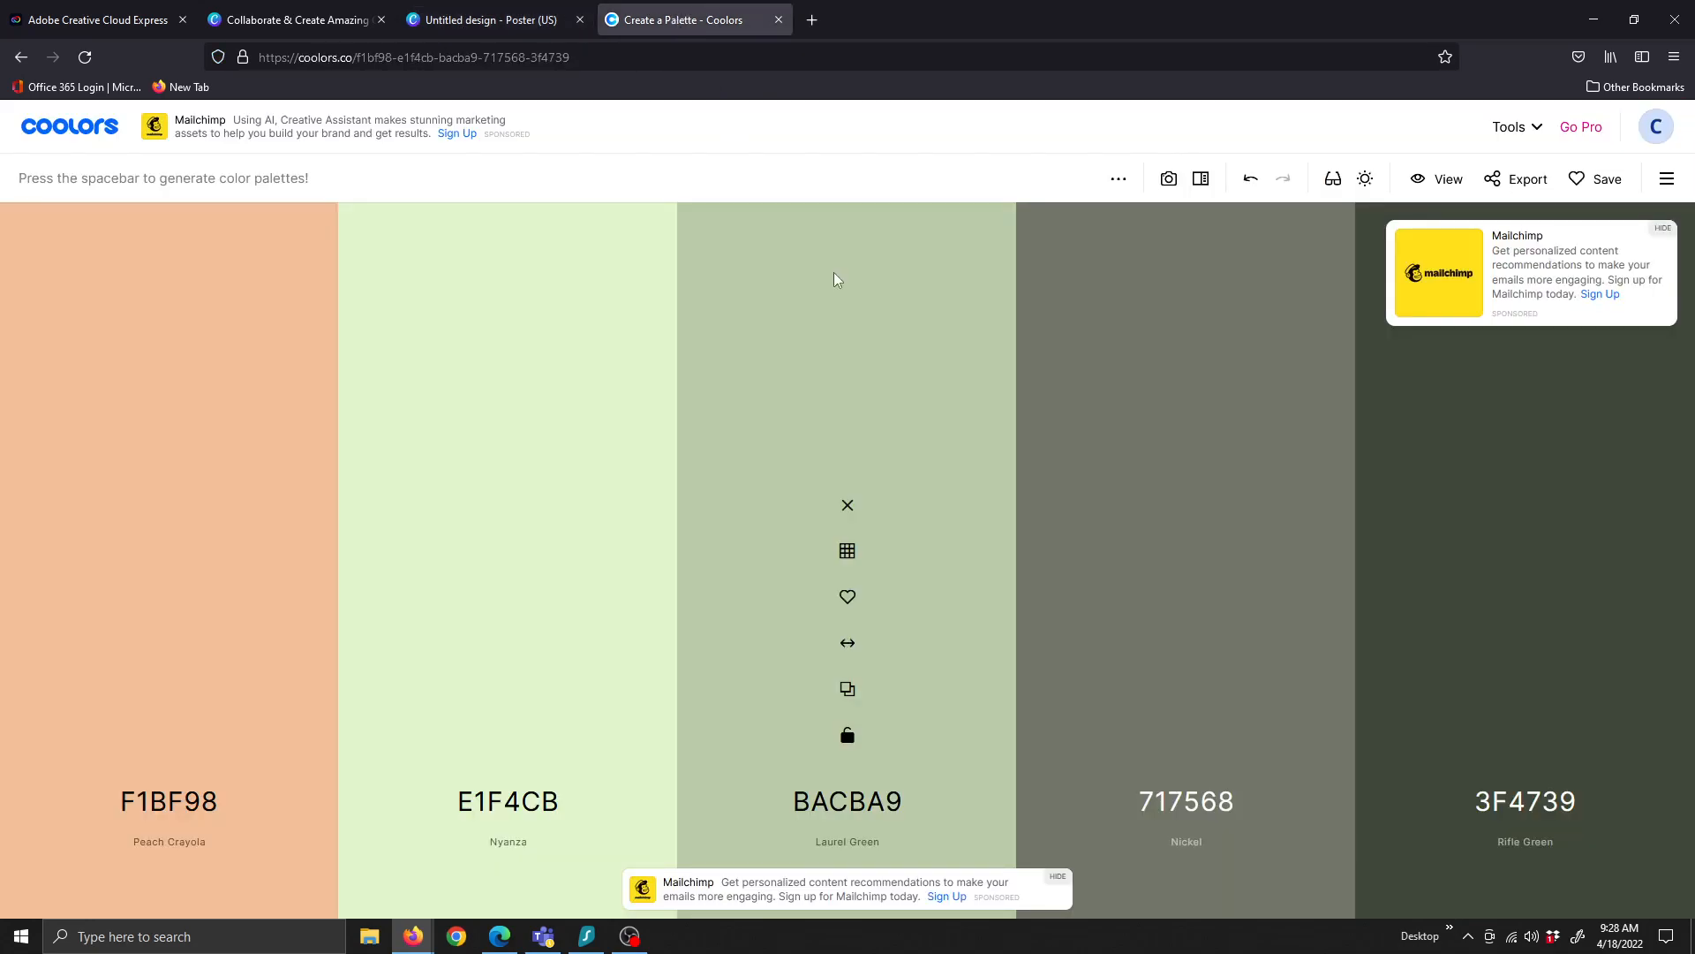
pyautogui.press('space')
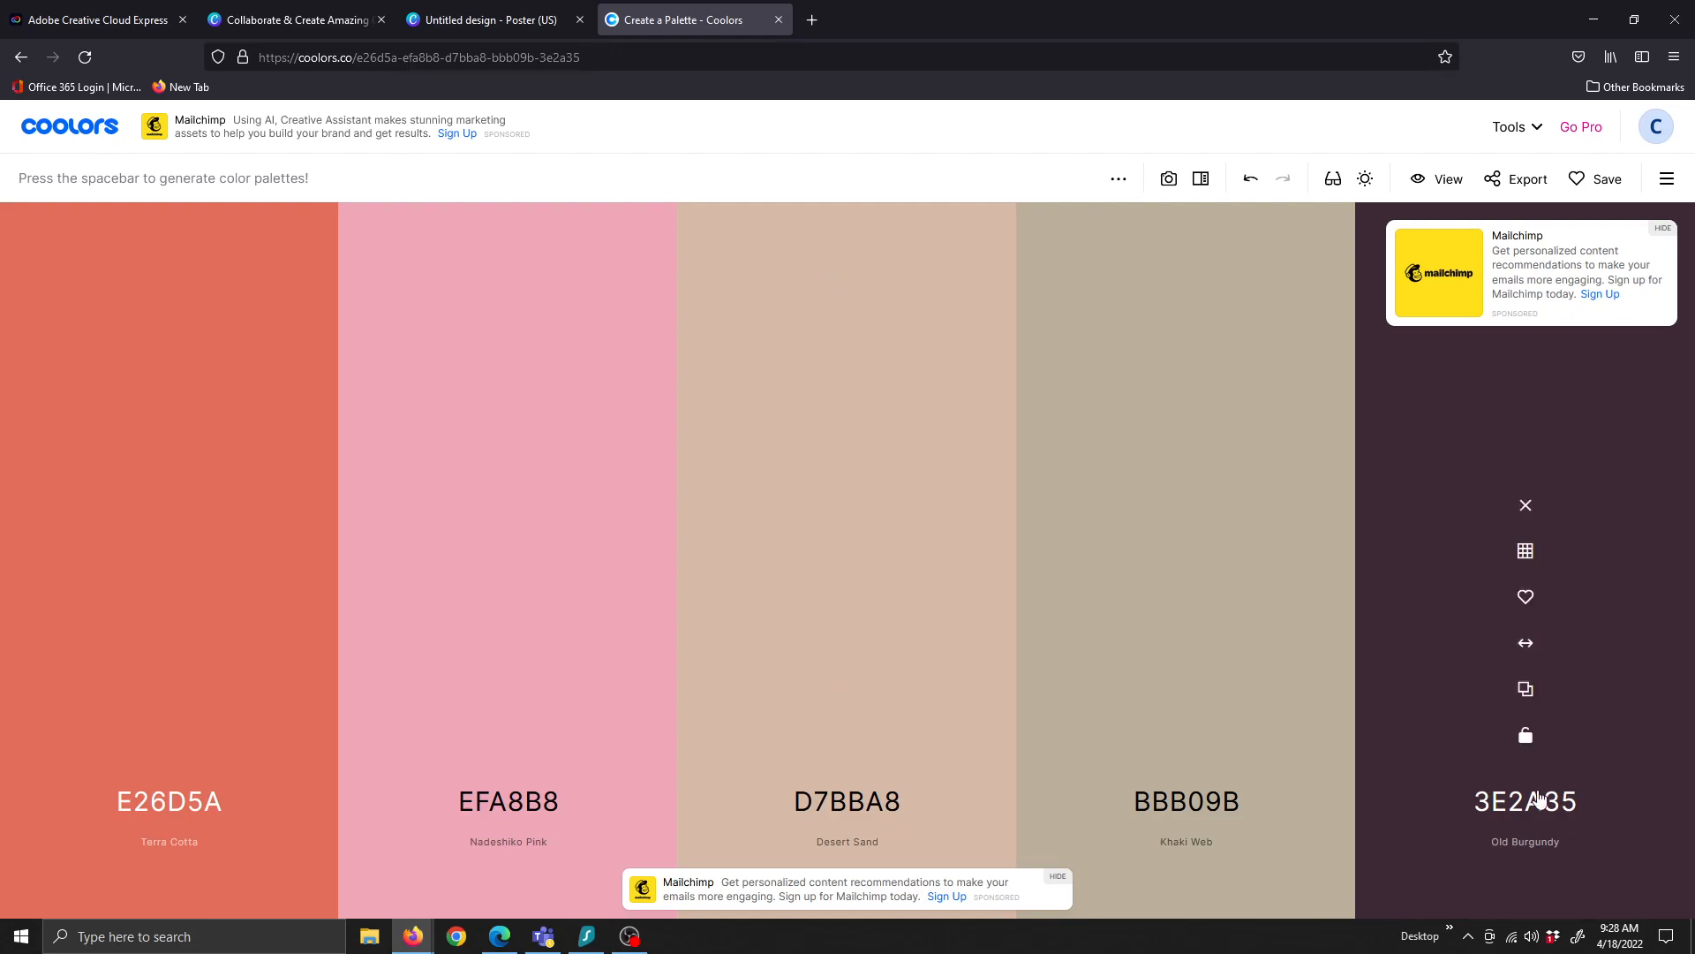
pyautogui.click(1513, 810)
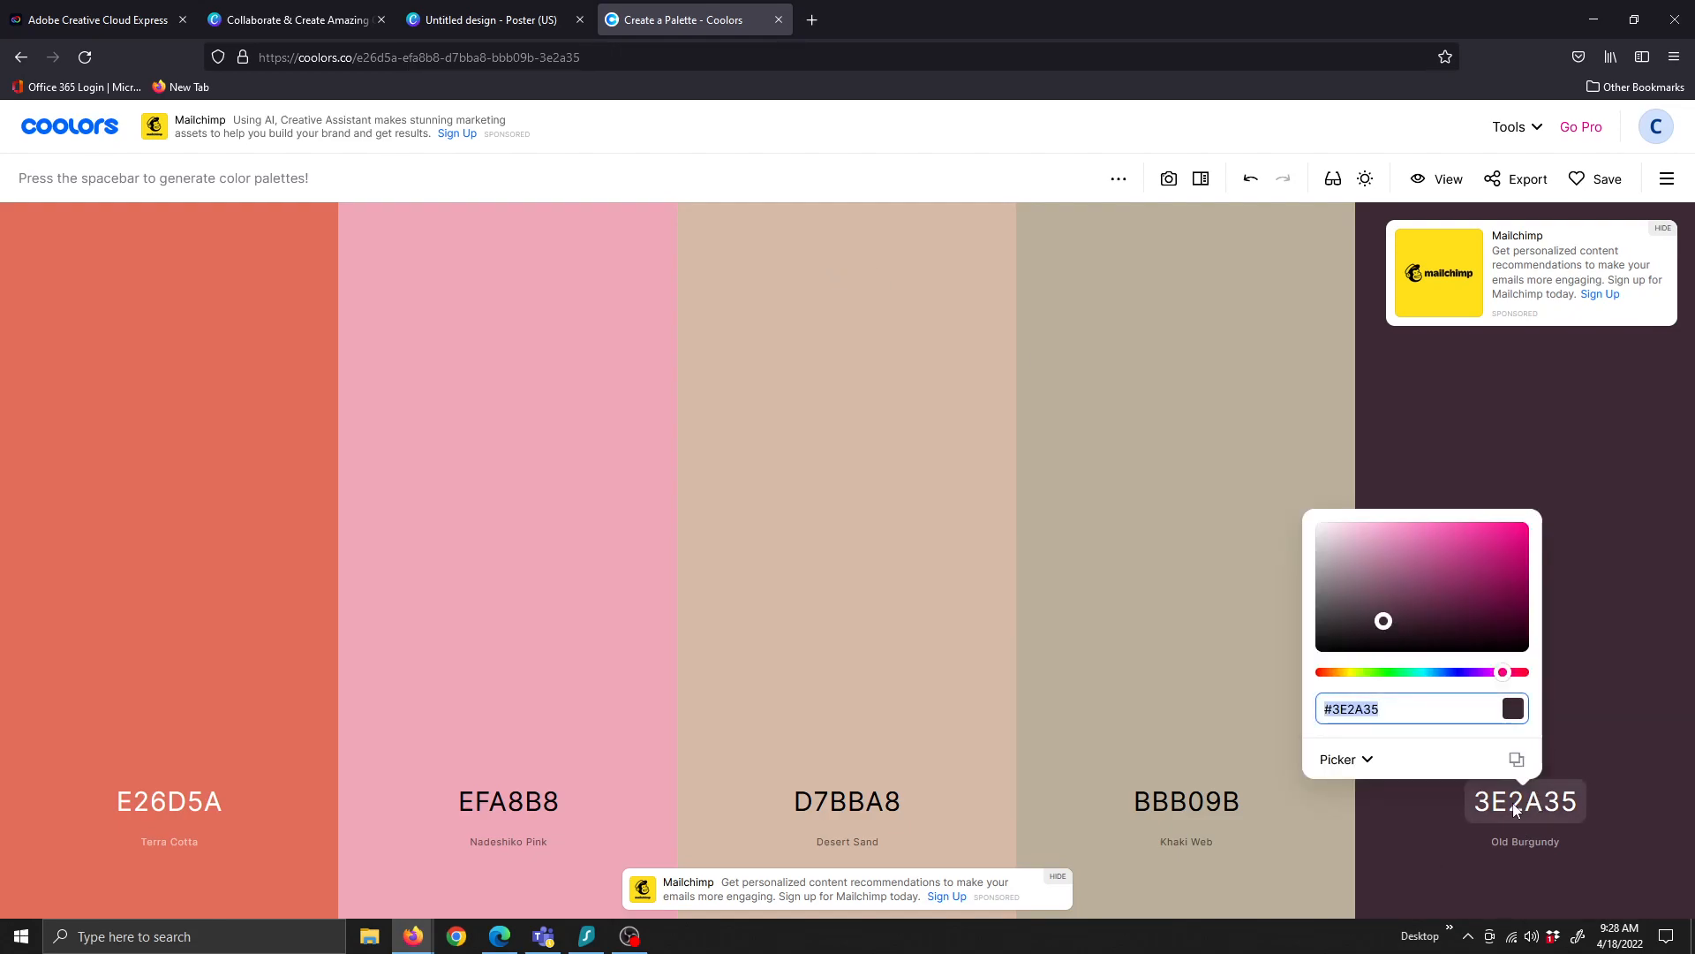
pyautogui.rightClick(1358, 709)
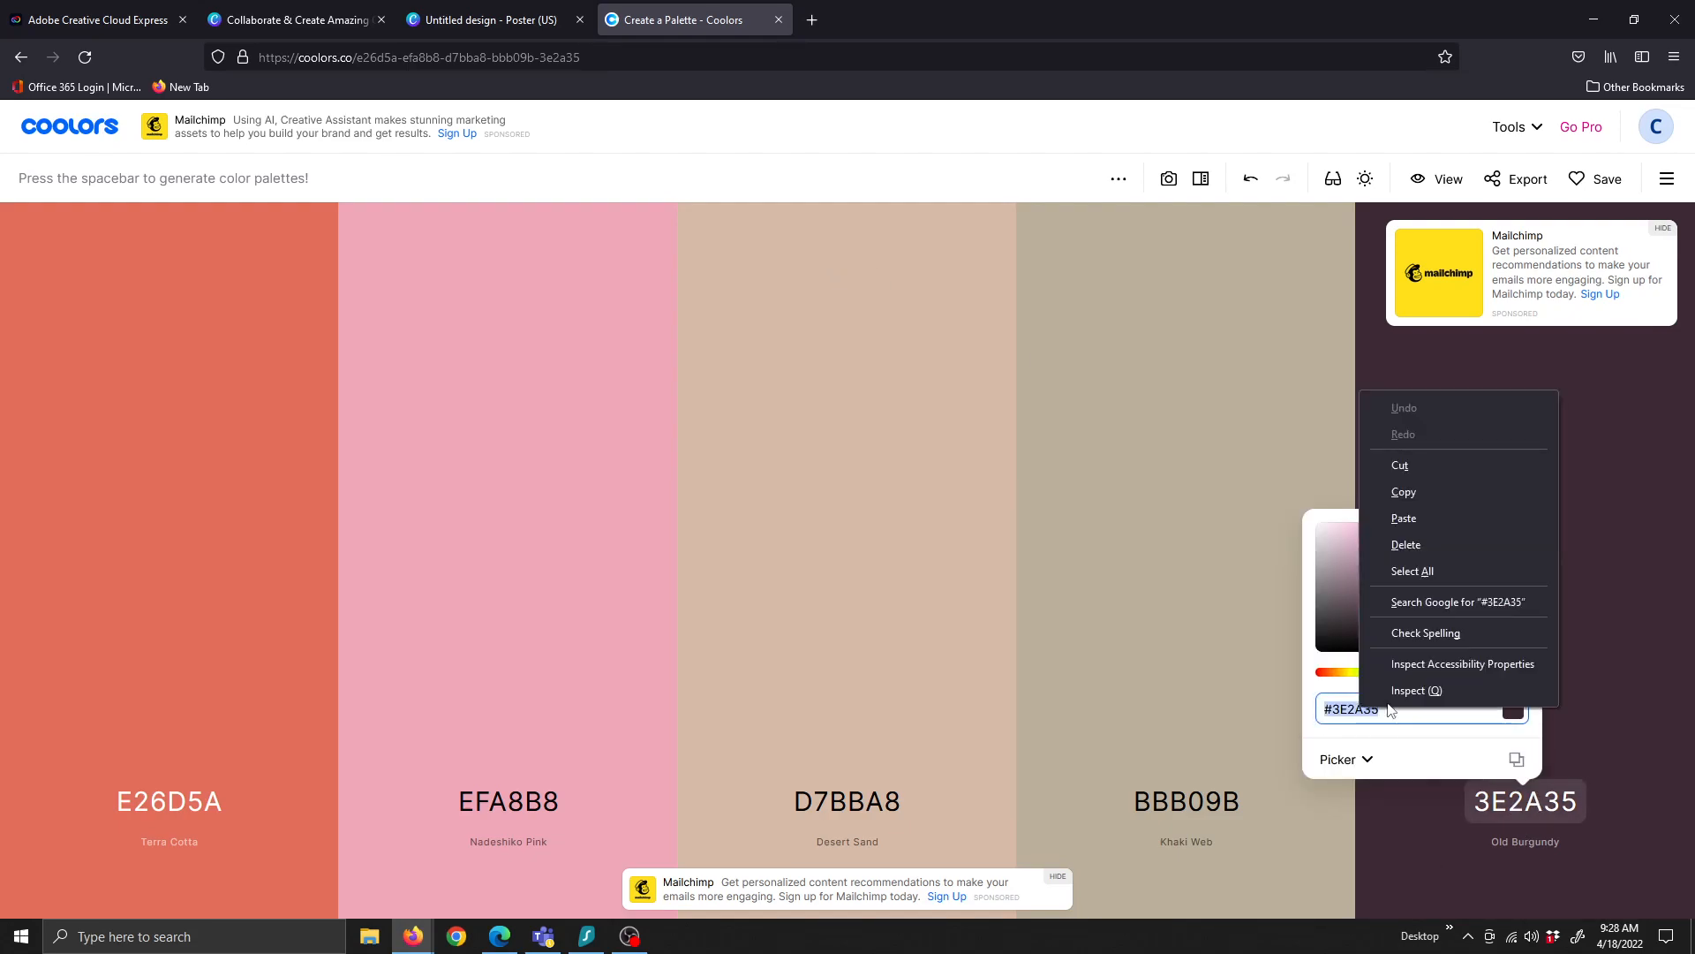
pyautogui.click(1404, 486)
# Back in Canva, select the custom colour's current hex value 281252
pyautogui.click(422, 20)
pyautogui.click(161, 441)
pyautogui.doubleClick(206, 446)
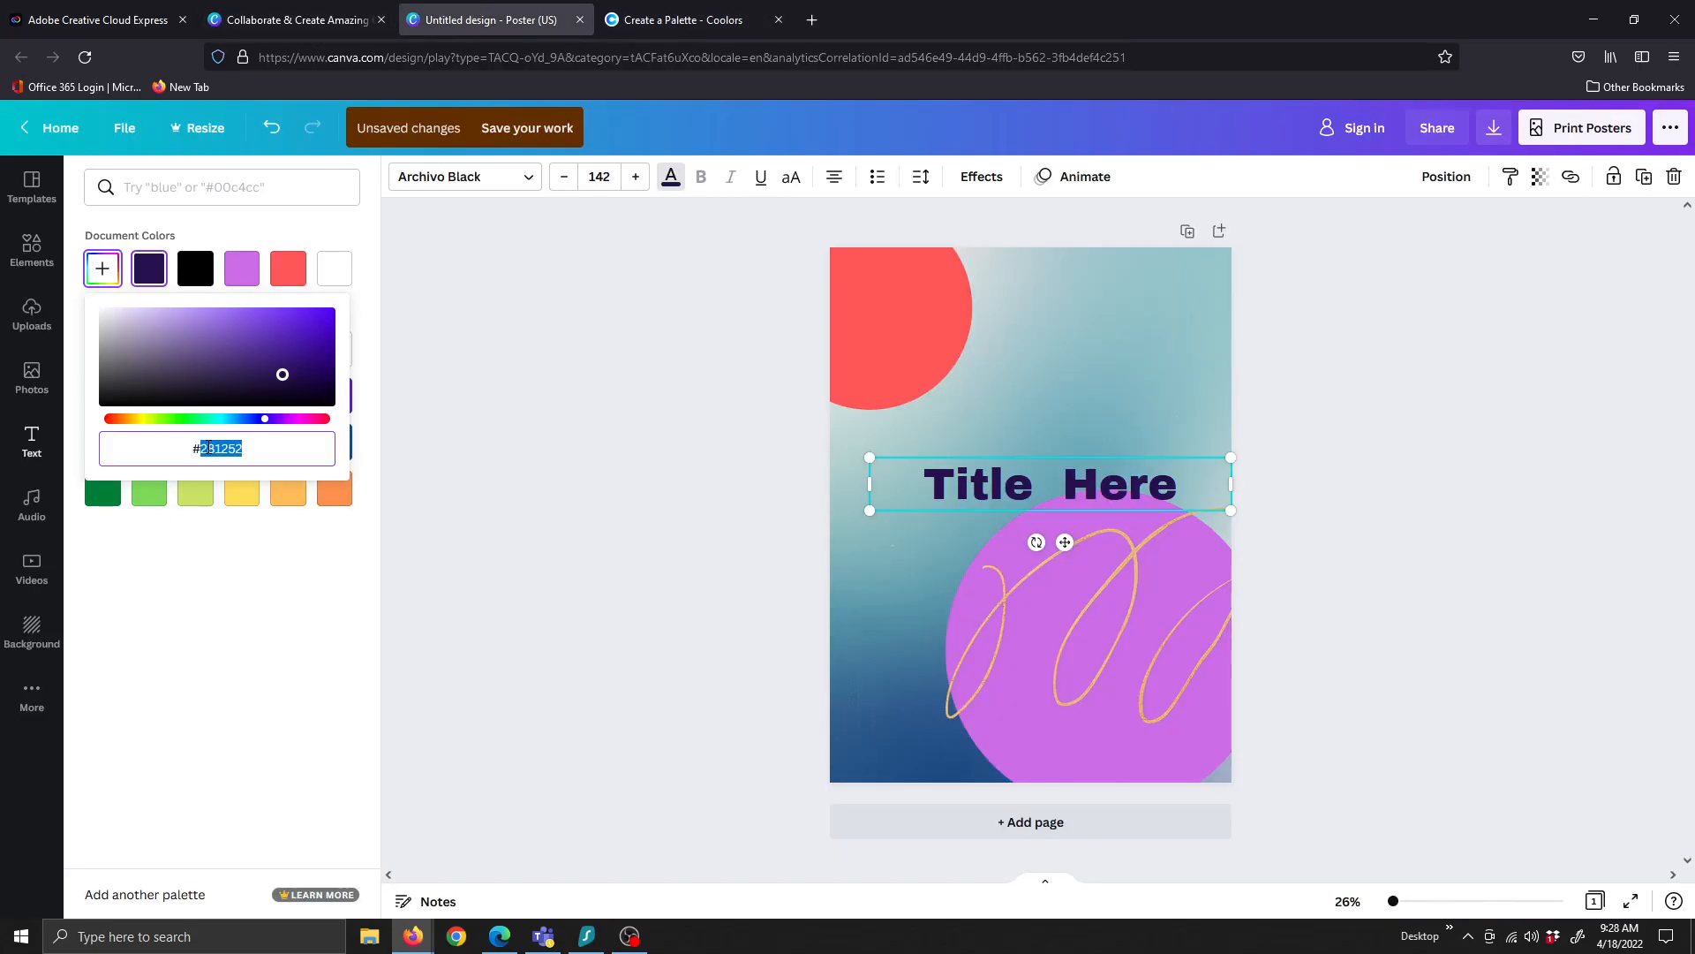
# Paste 3E2A35 as the title colour and reselect the title text
pyautogui.hotkey('ctrl', 'v')
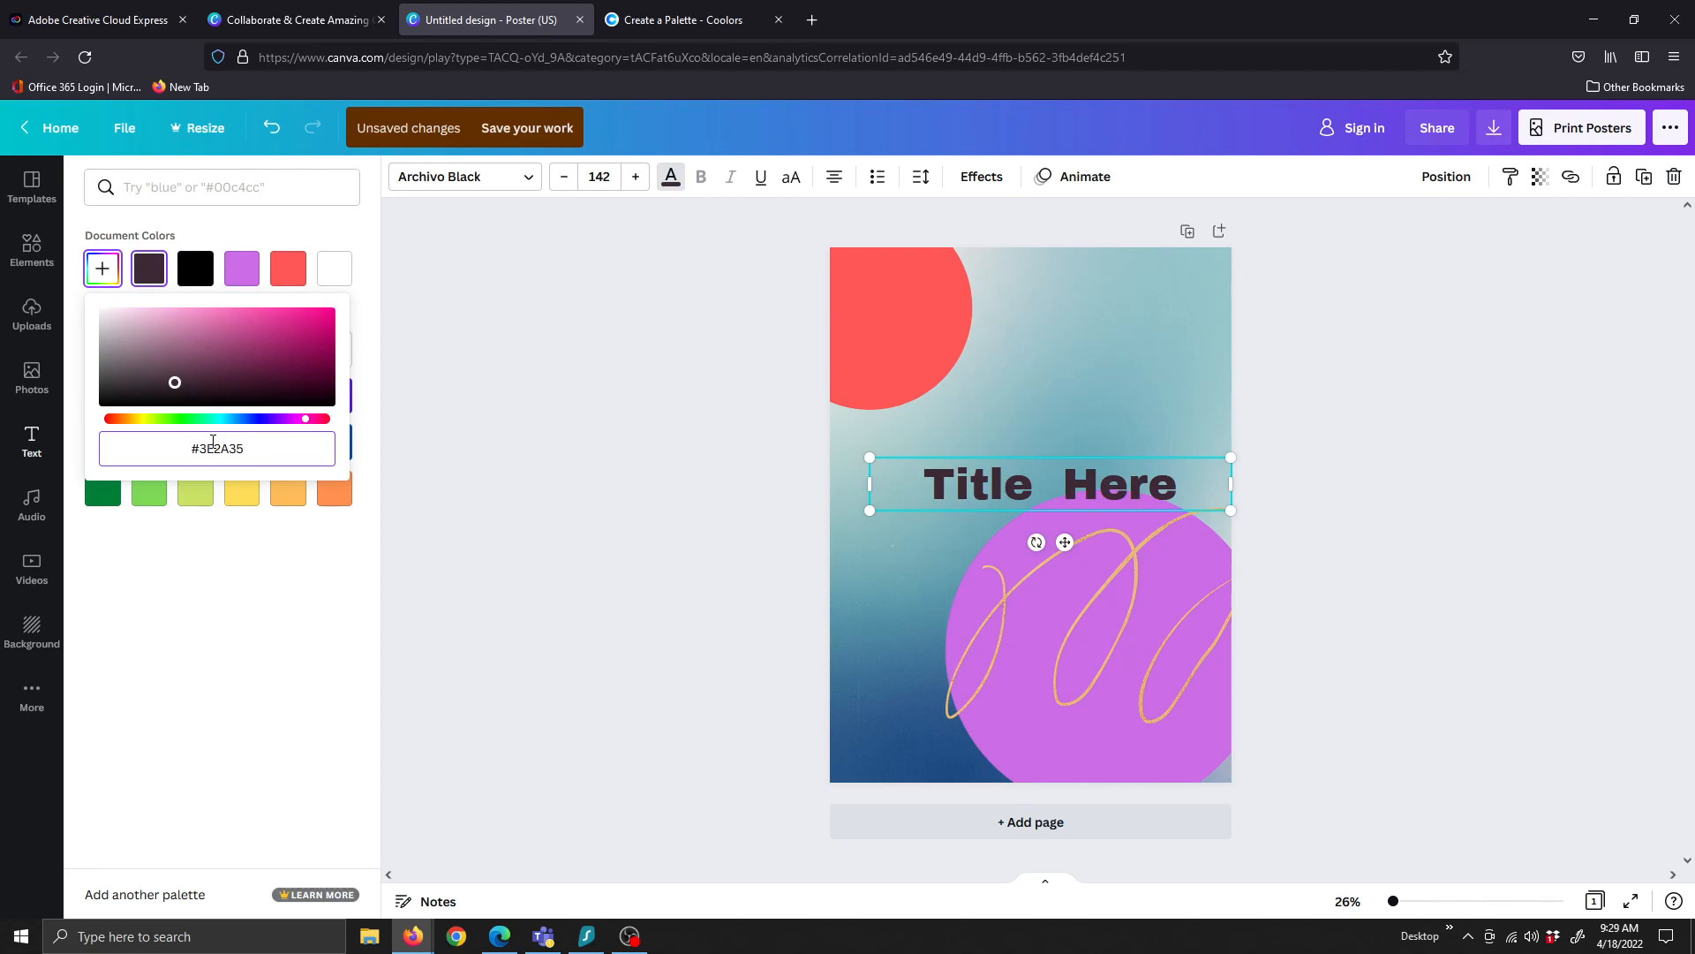
pyautogui.click(1374, 533)
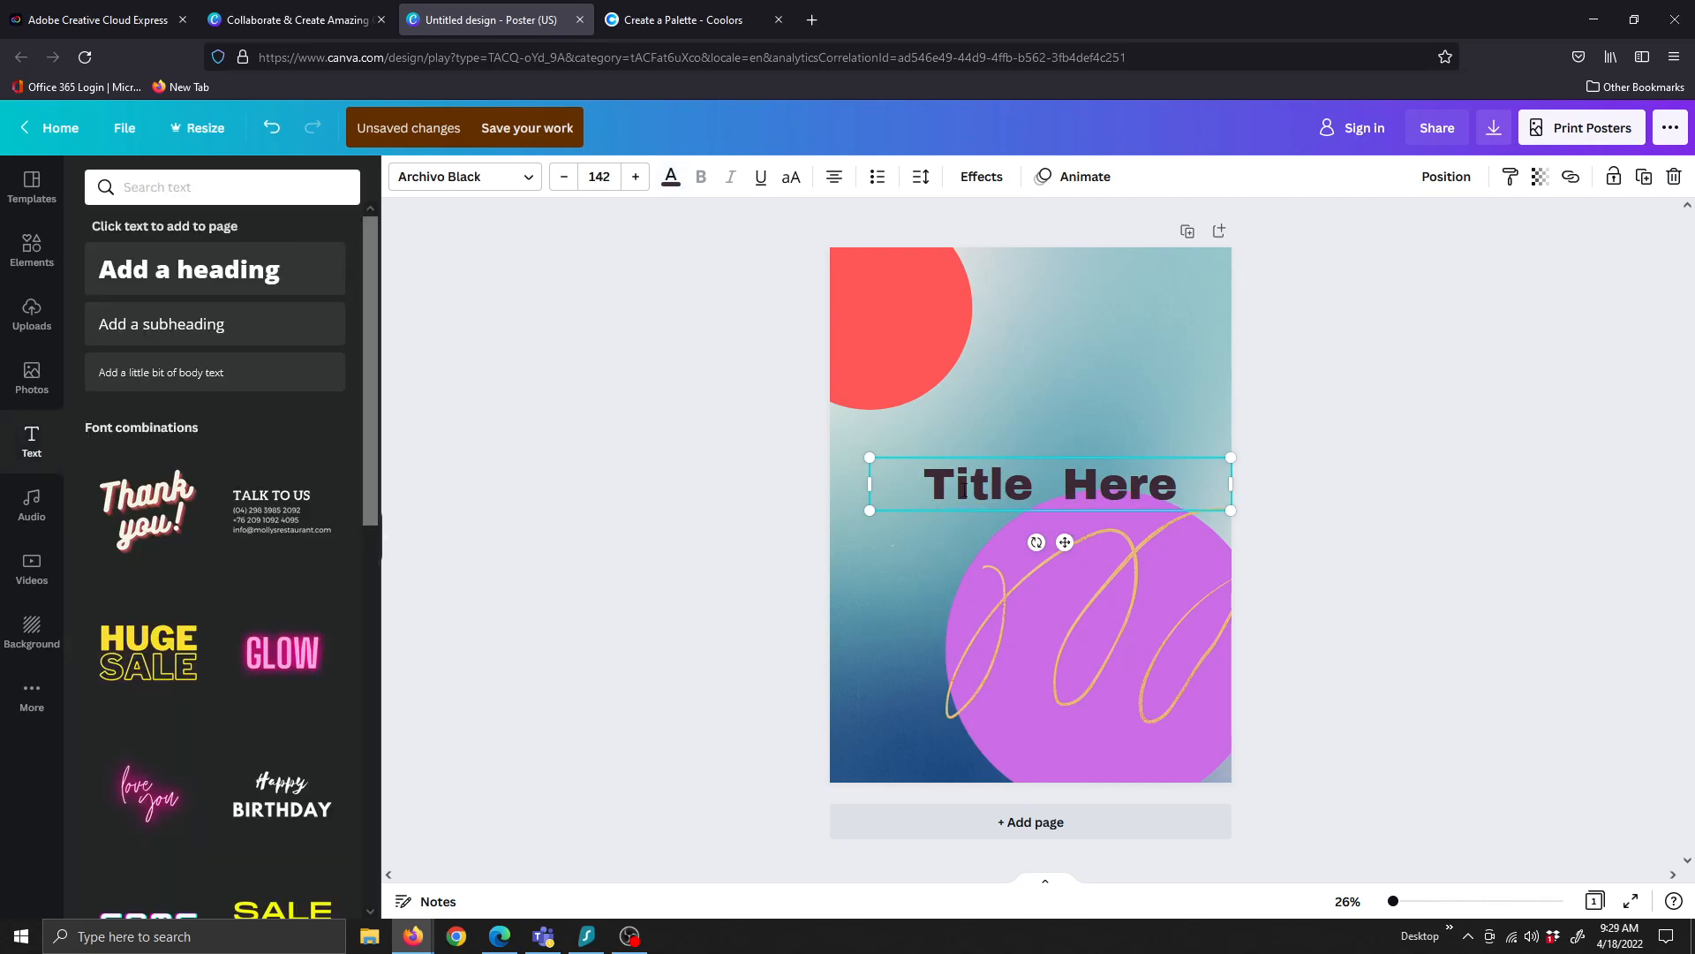
pyautogui.click(1004, 499)
pyautogui.tripleClick(1075, 504)
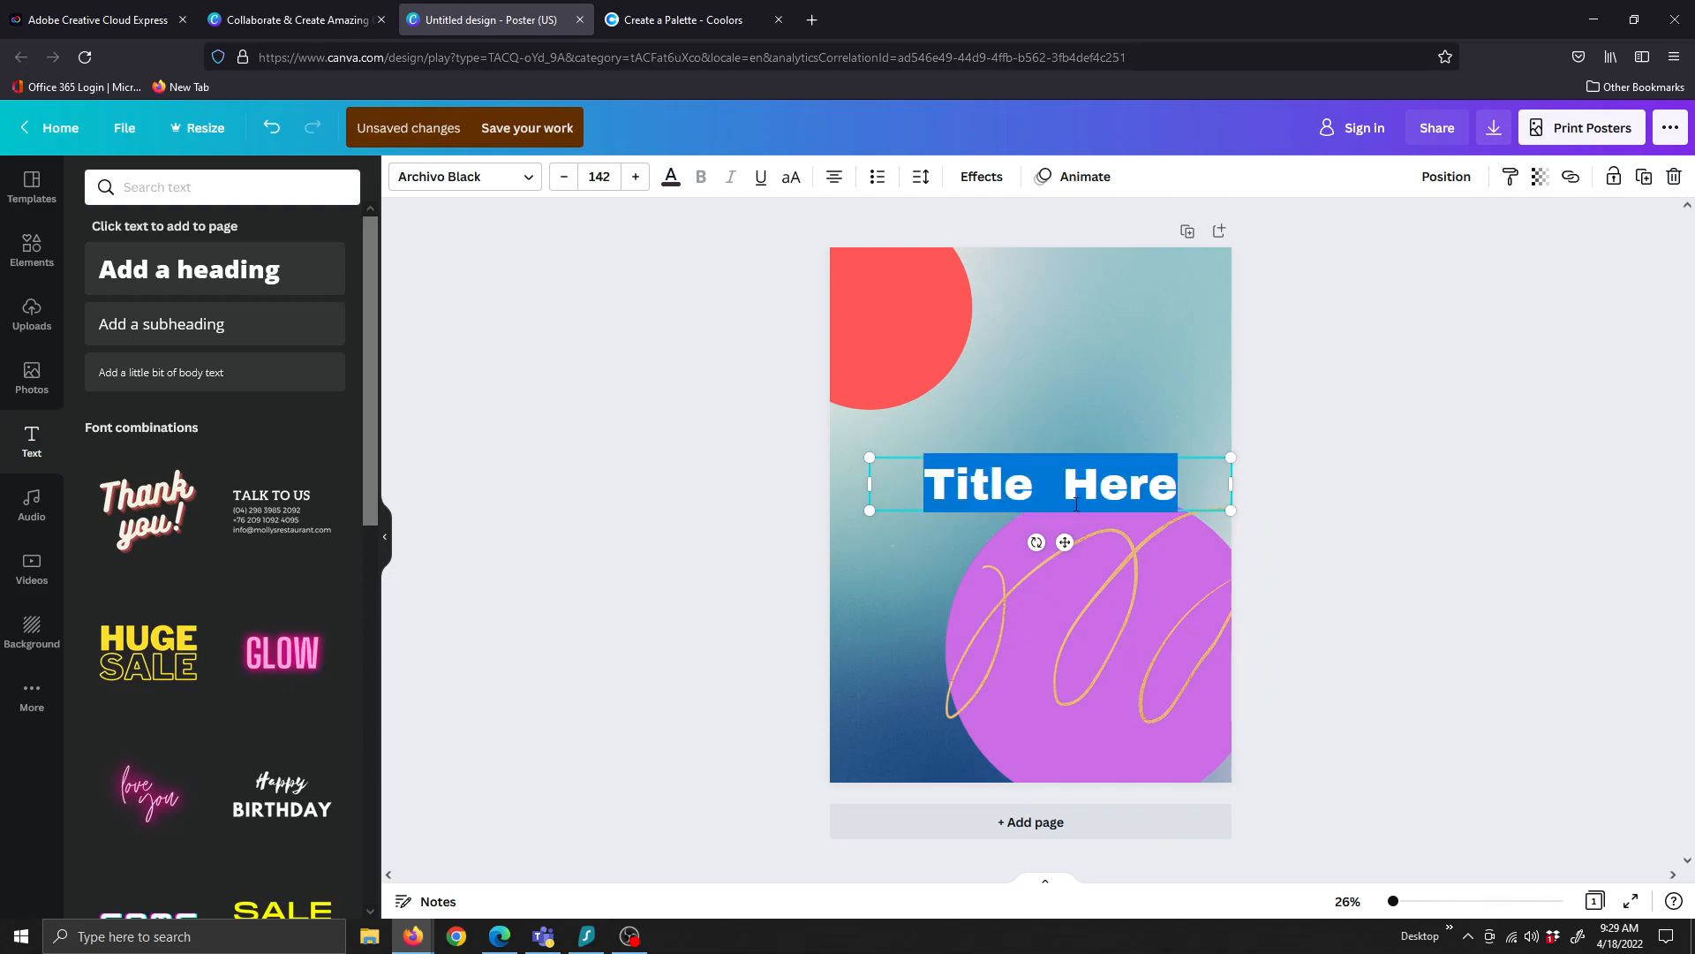
pyautogui.click(1419, 623)
pyautogui.tripleClick(1104, 474)
# Copy the Desert Sand hex code D7BBA8 from Coolors and return to Canva
pyautogui.click(618, 20)
pyautogui.click(846, 807)
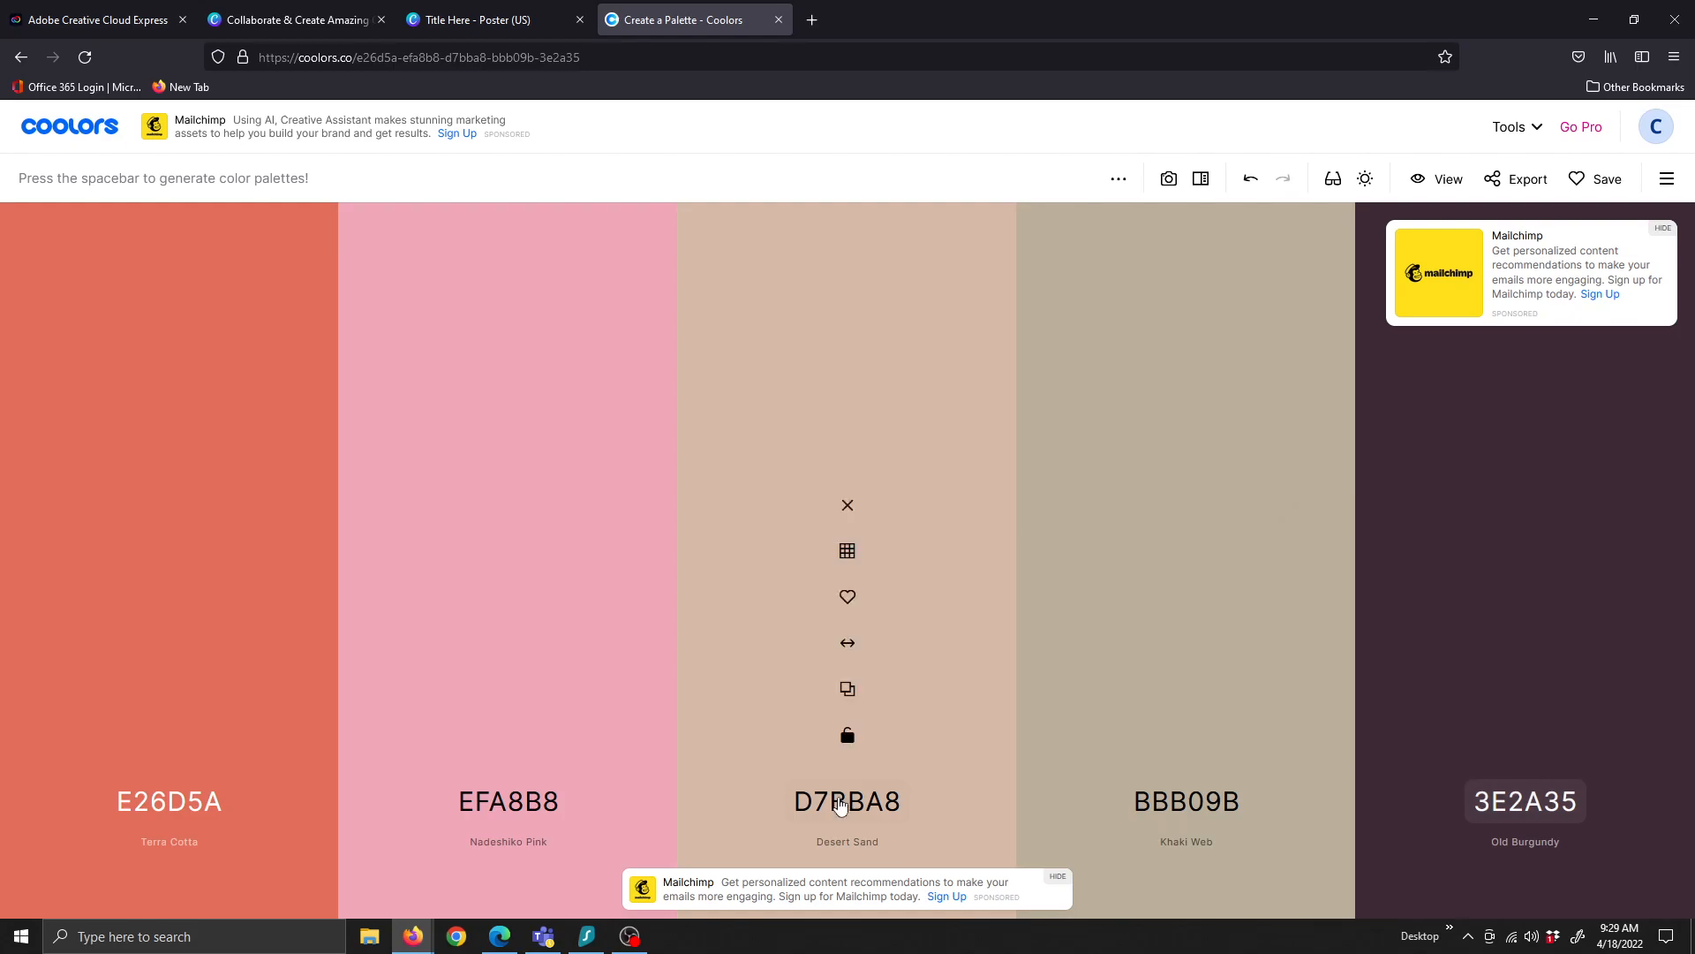
pyautogui.click(844, 802)
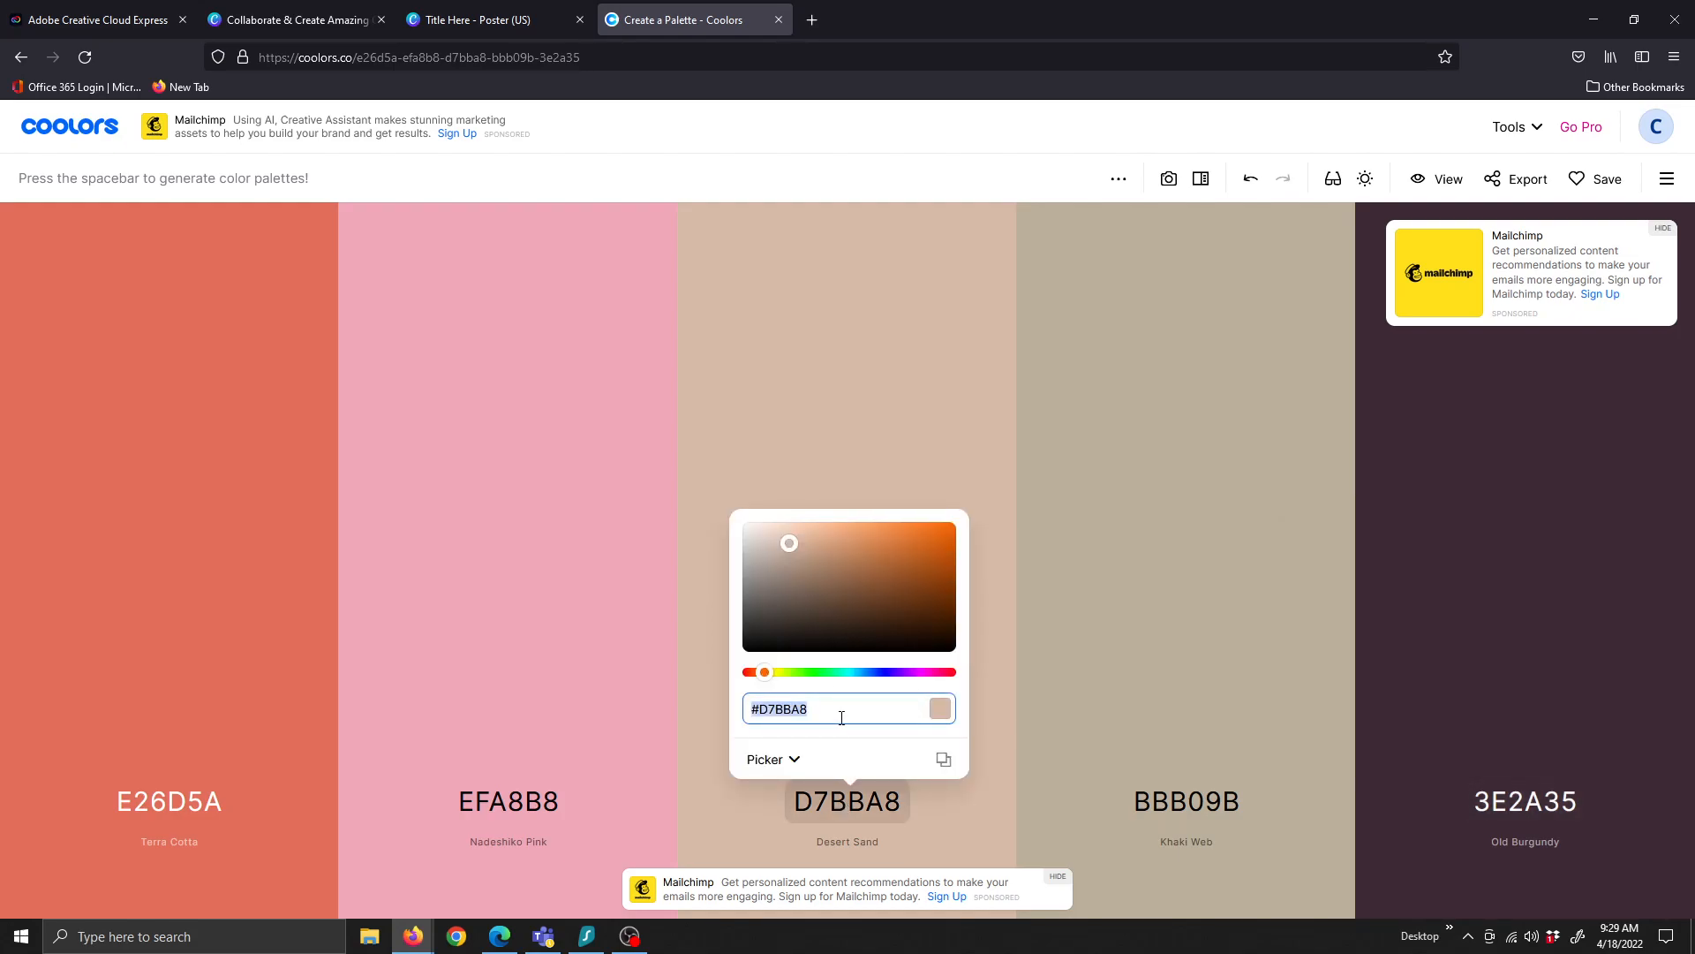
pyautogui.rightClick(768, 711)
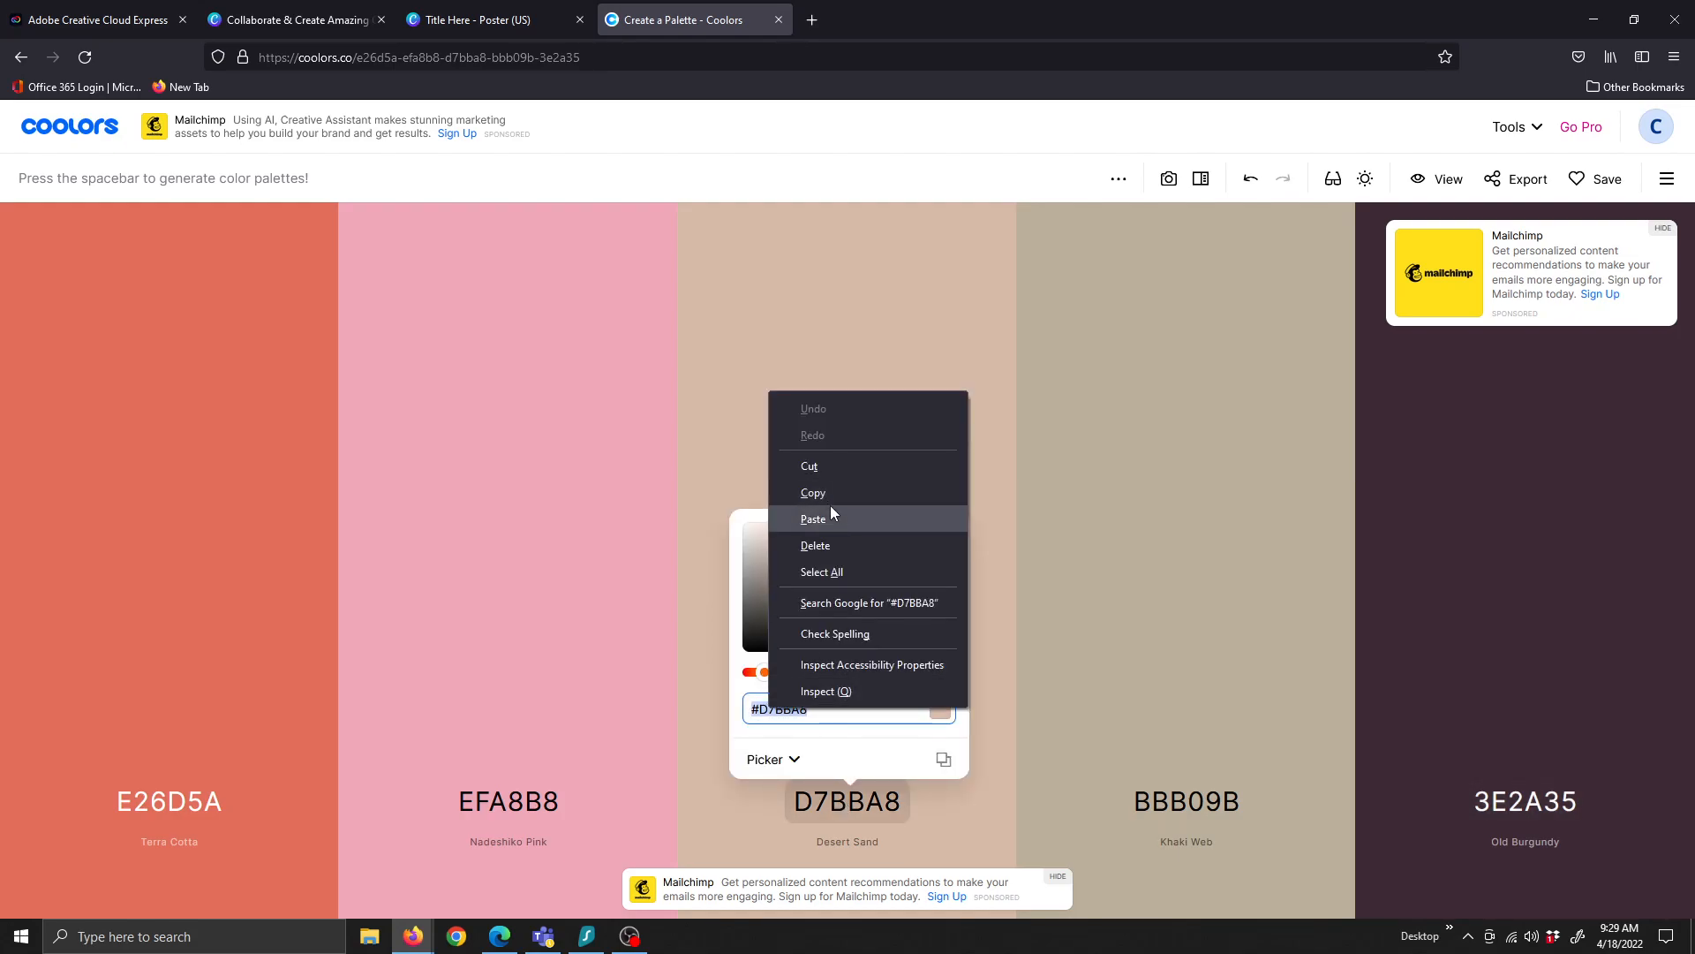
pyautogui.click(830, 496)
pyautogui.click(481, 24)
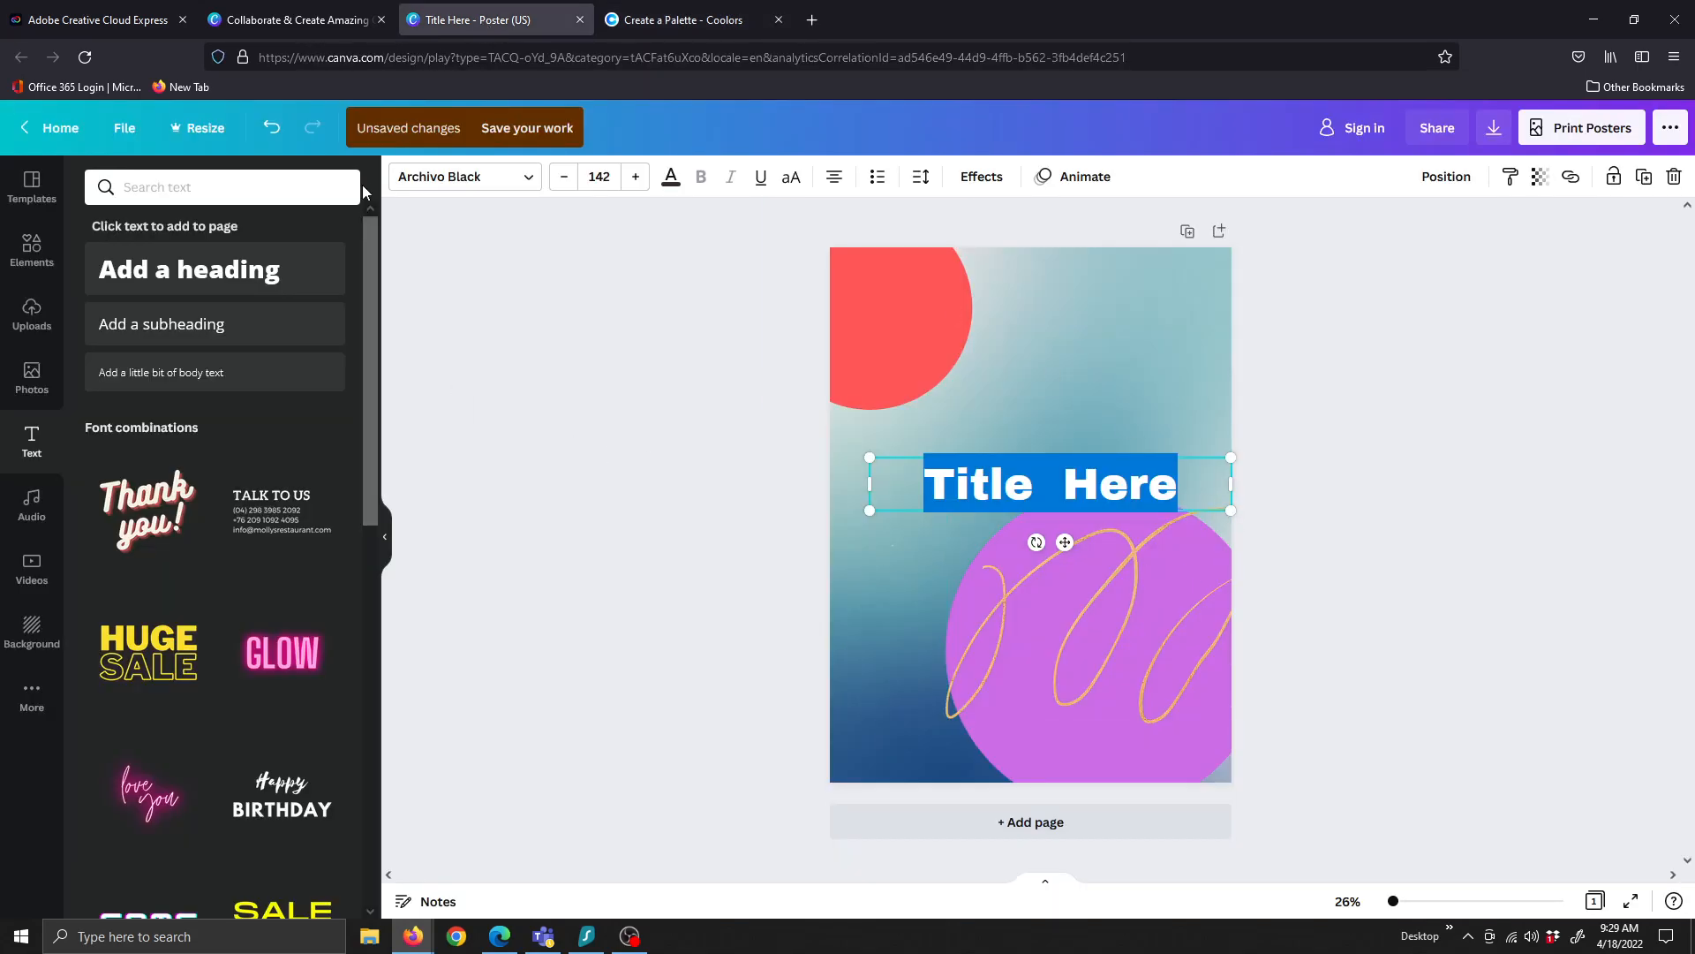
# Paste D7BBA8 into the text colour search, apply it to the title, then return to Coolors
pyautogui.click(674, 179)
pyautogui.click(207, 186)
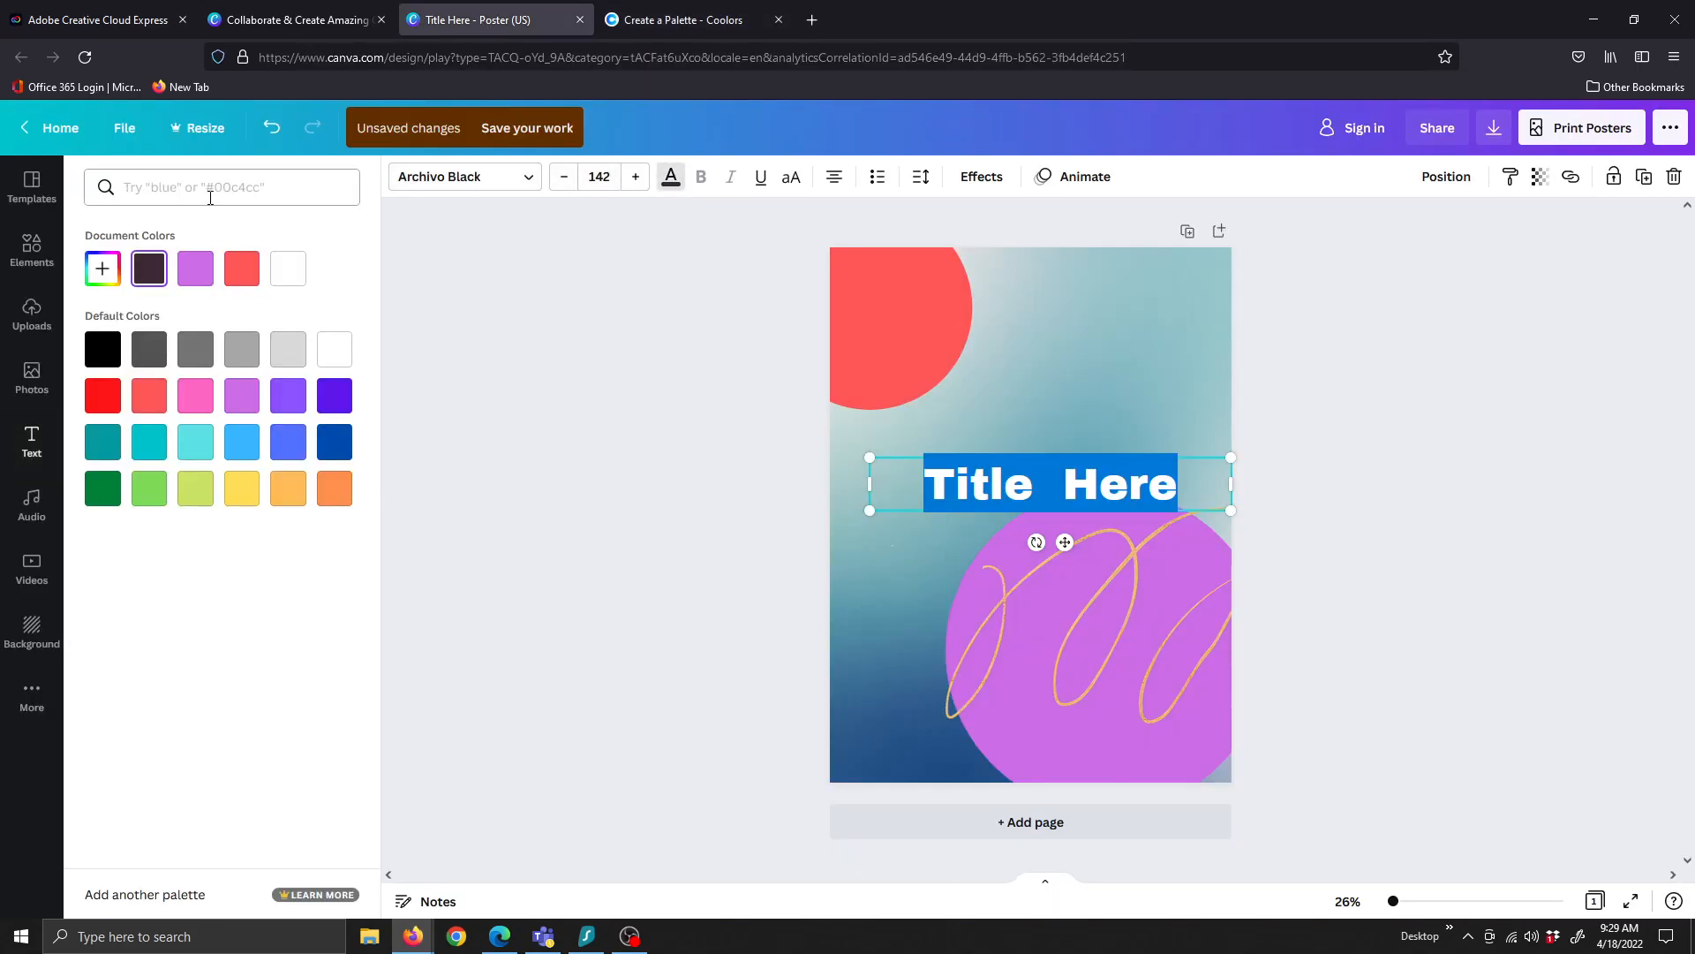
pyautogui.hotkey('ctrl', 'v')
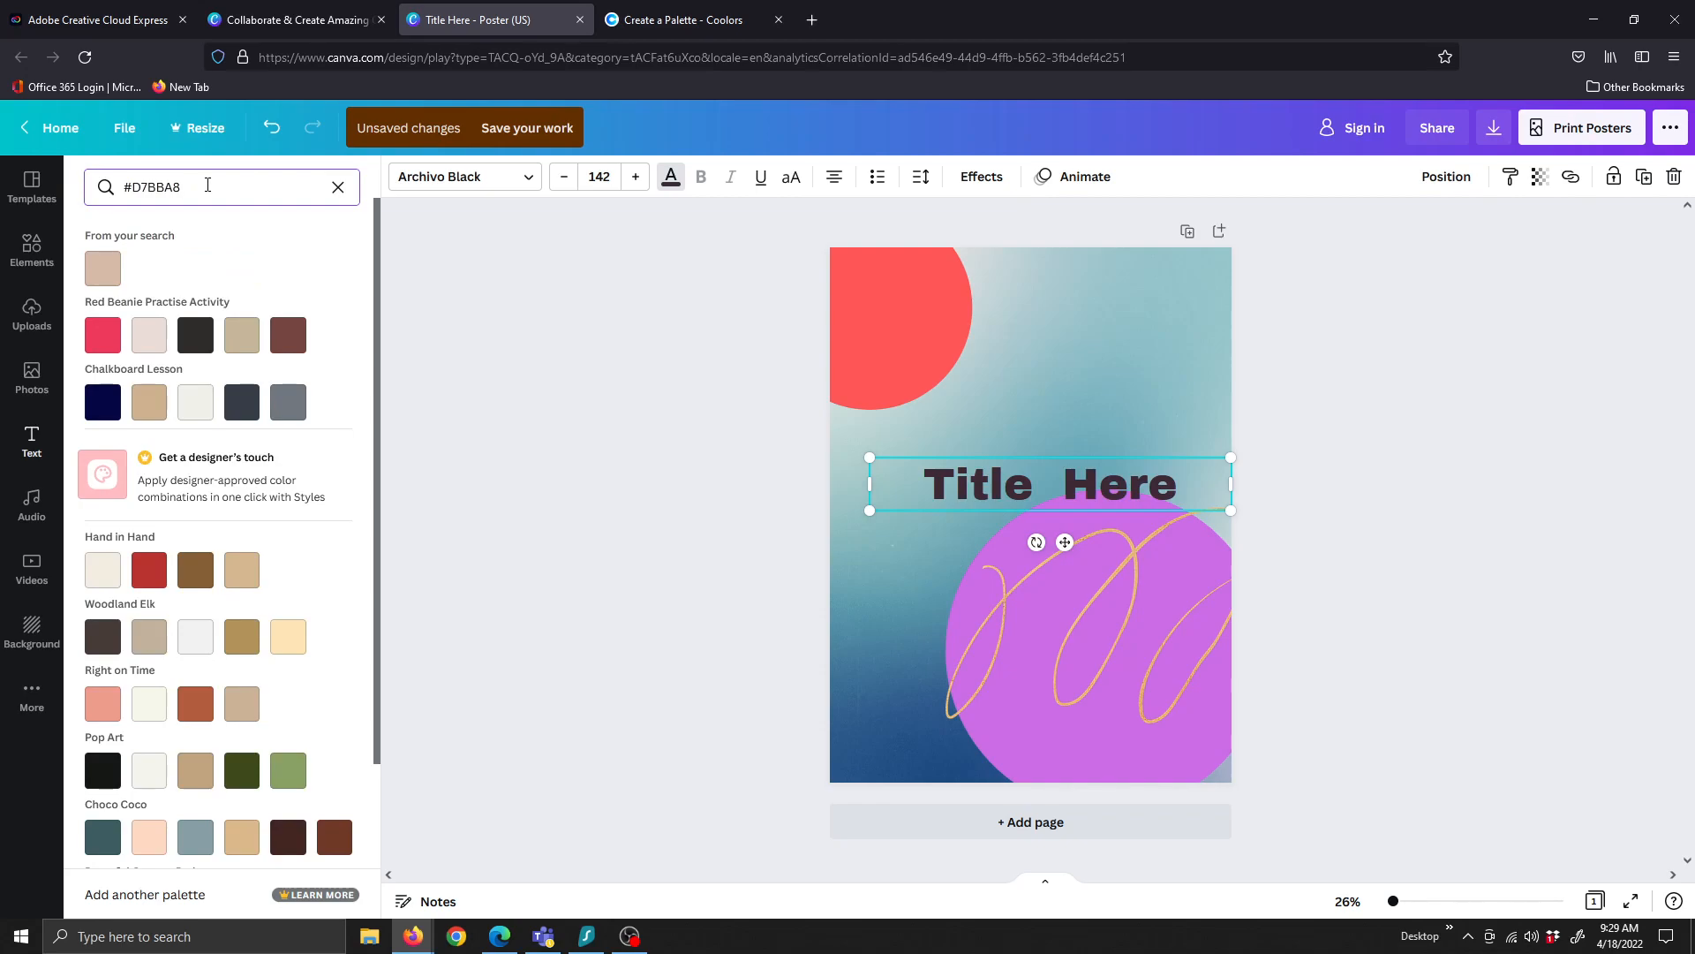
pyautogui.click(107, 269)
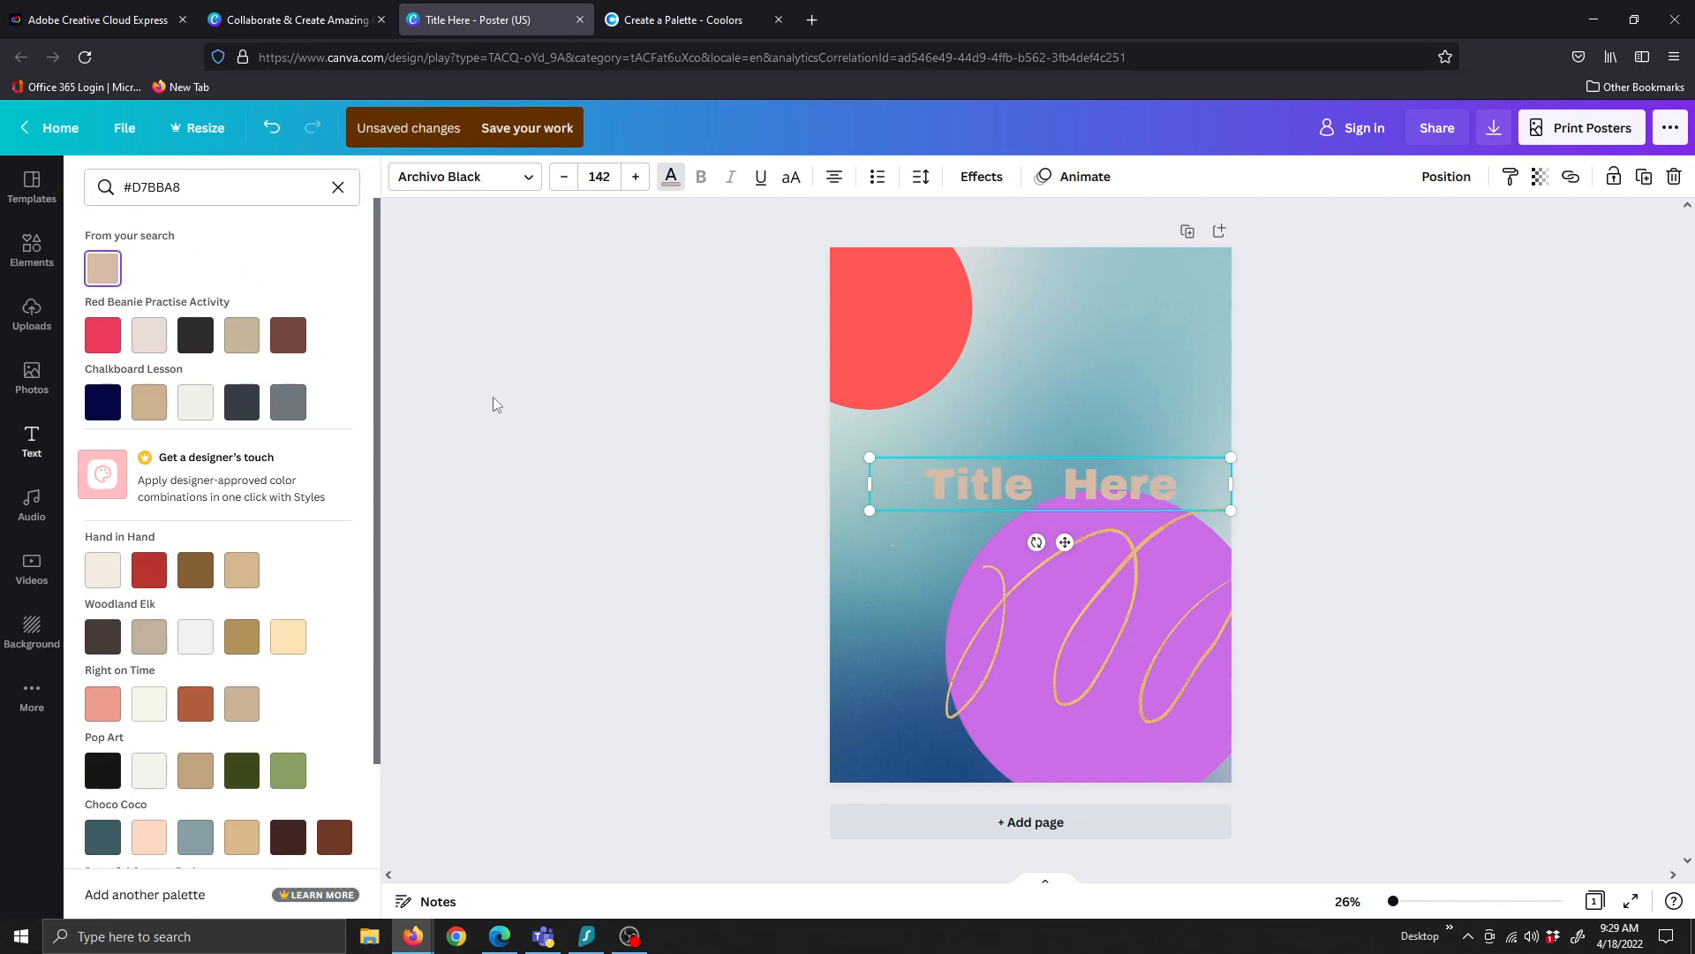
pyautogui.press('Escape')
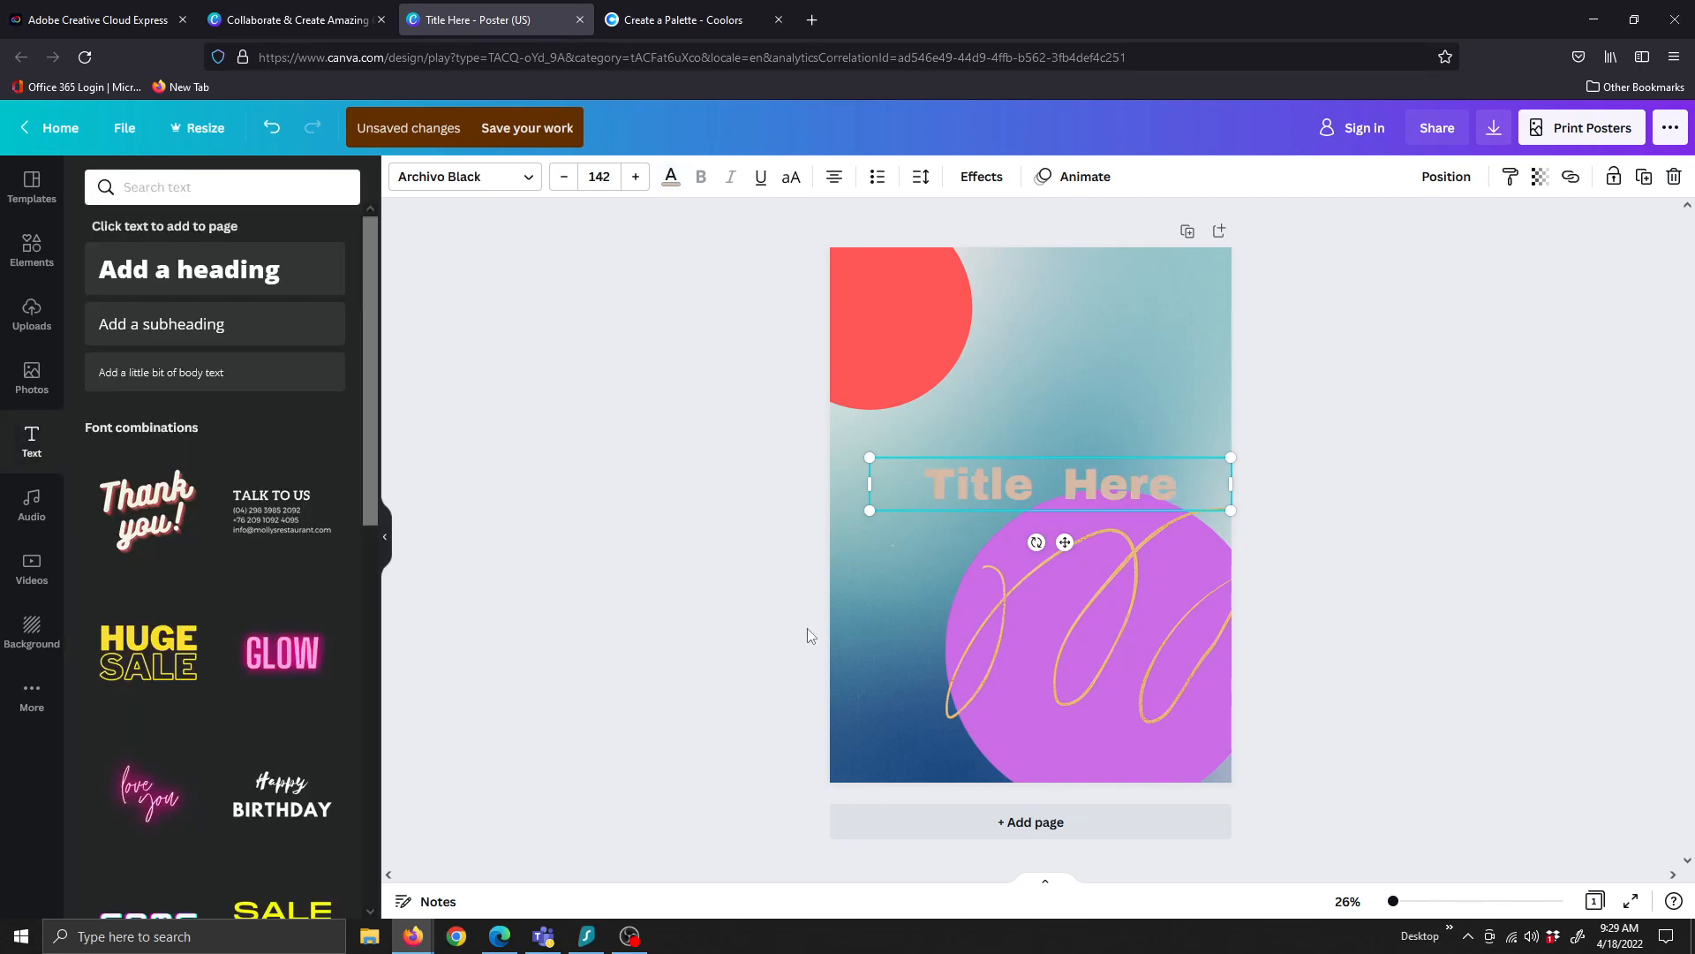
pyautogui.click(666, 20)
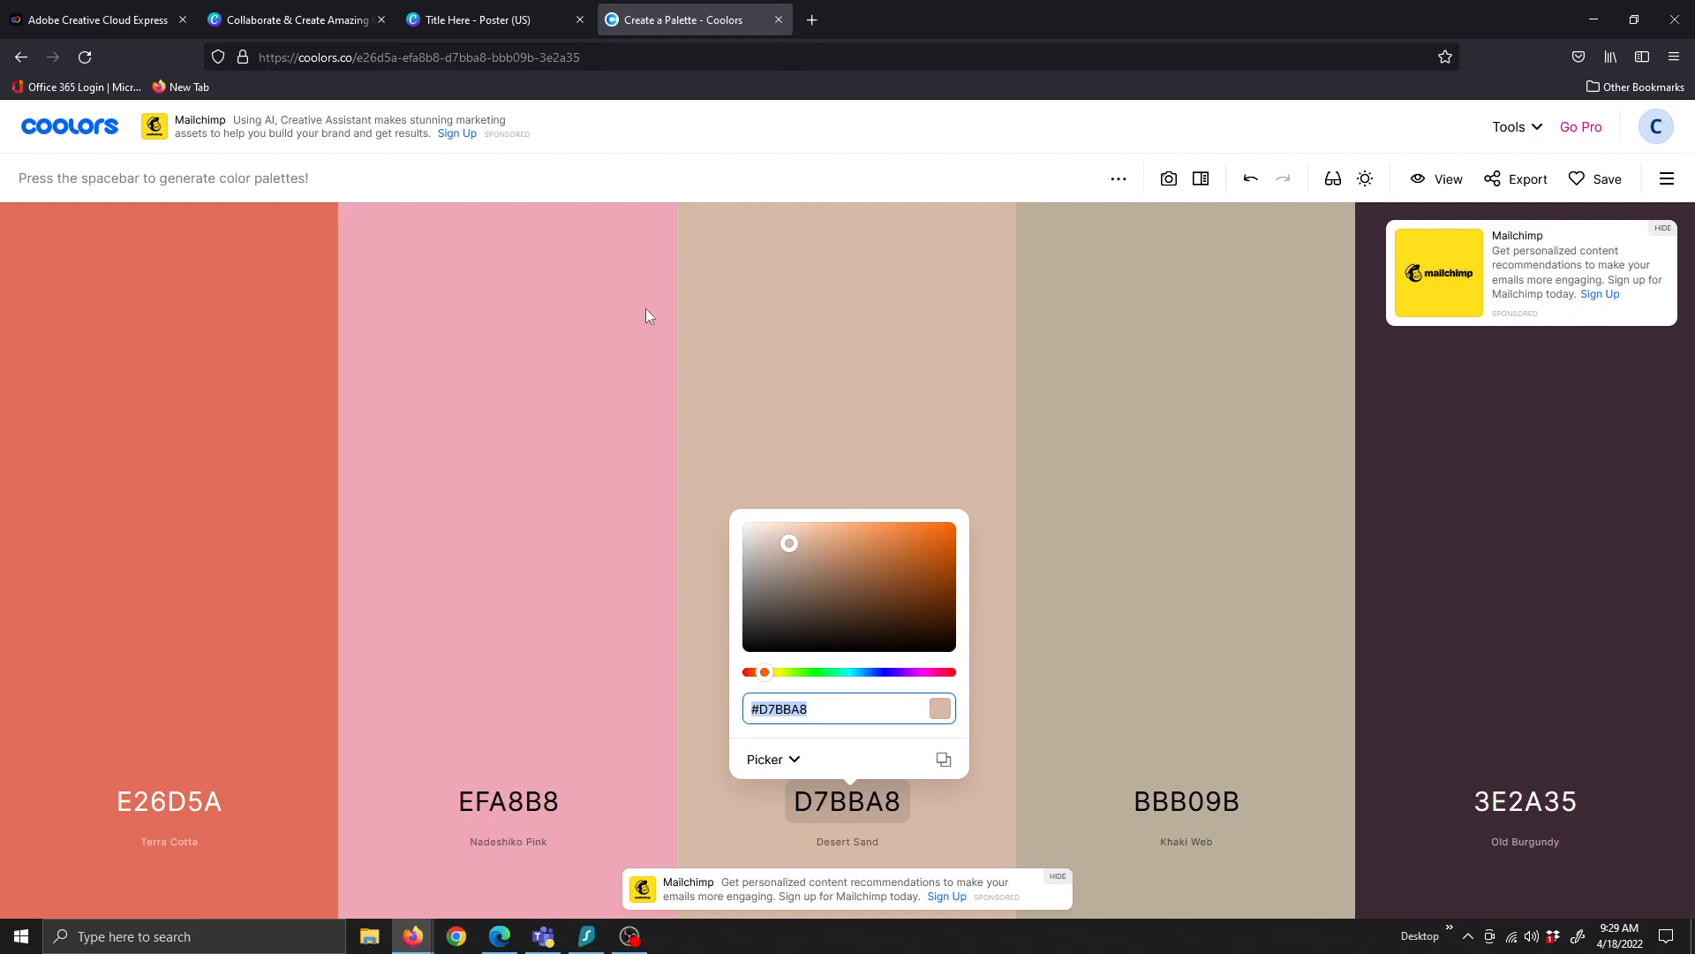
# Close the Desert Sand picker, view Coolors export options, then return to the Express poster templates
pyautogui.click(1541, 184)
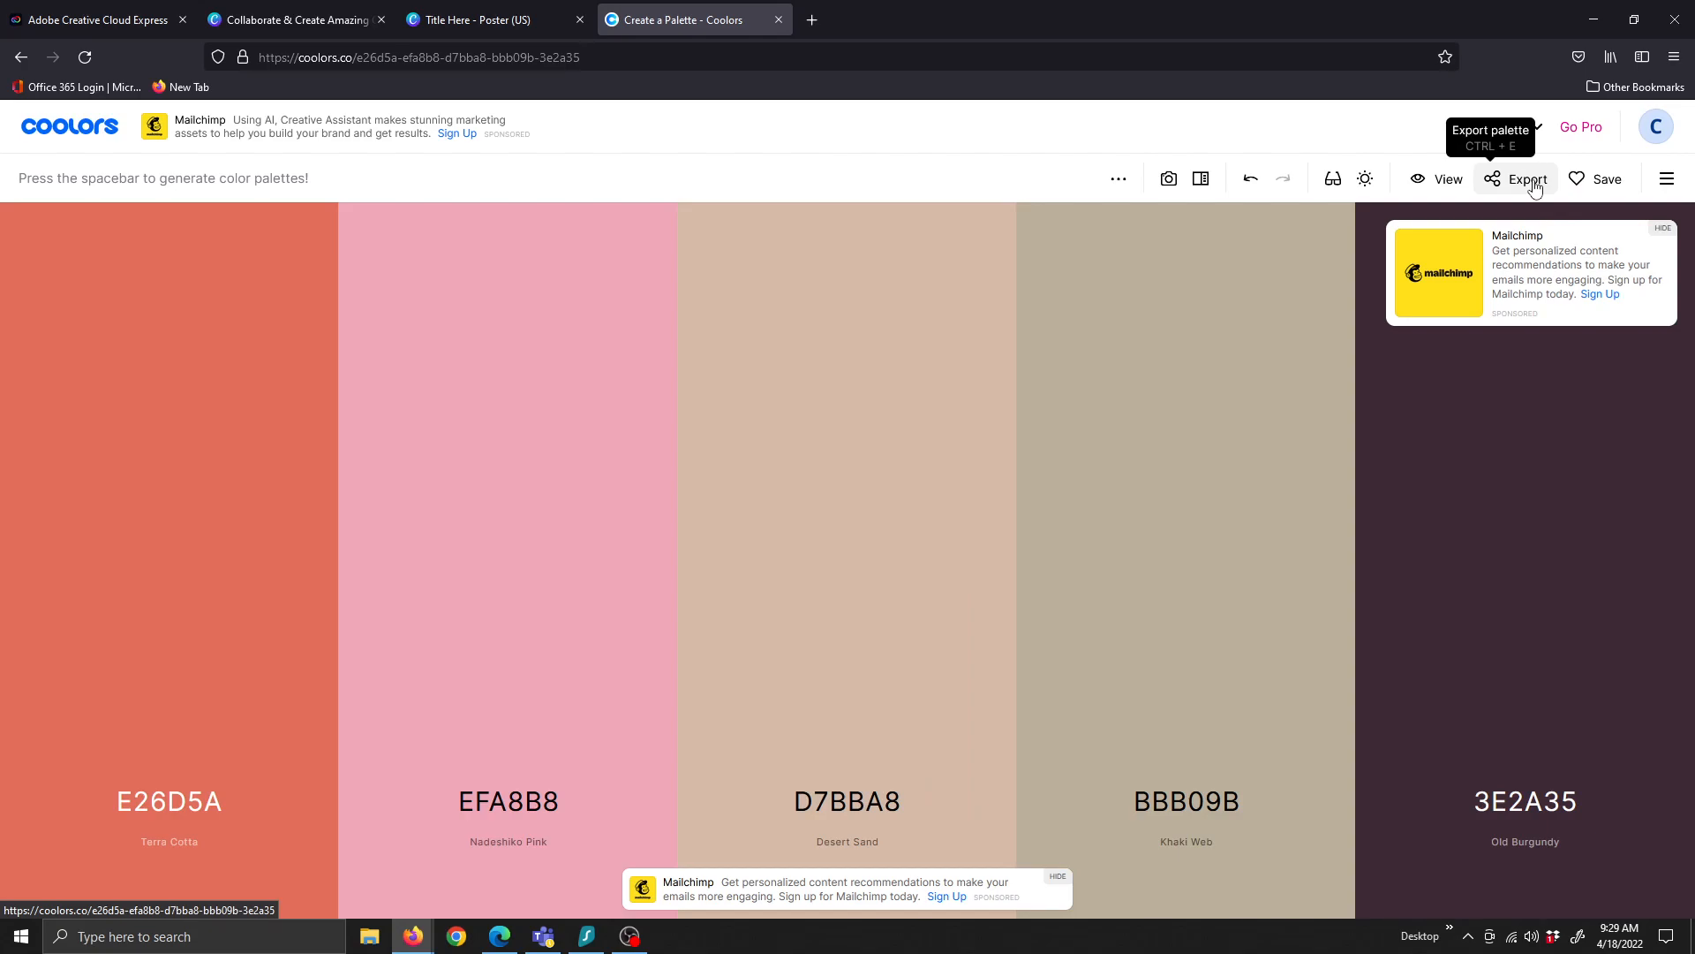
pyautogui.click(1534, 184)
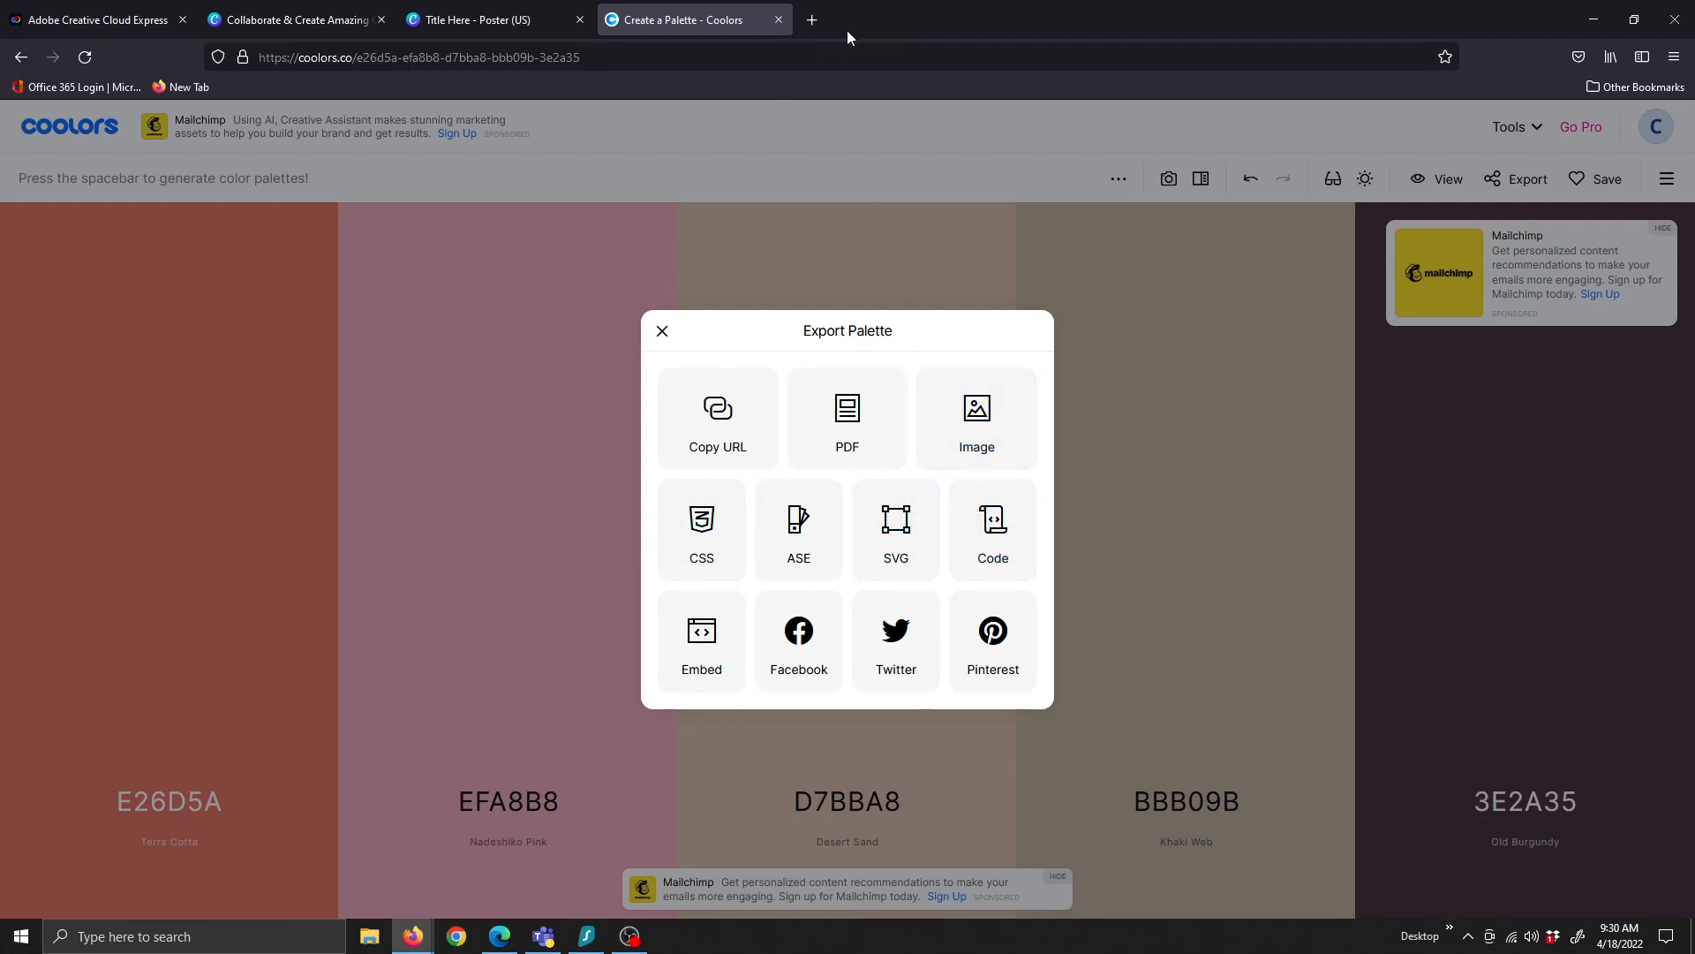
pyautogui.click(475, 25)
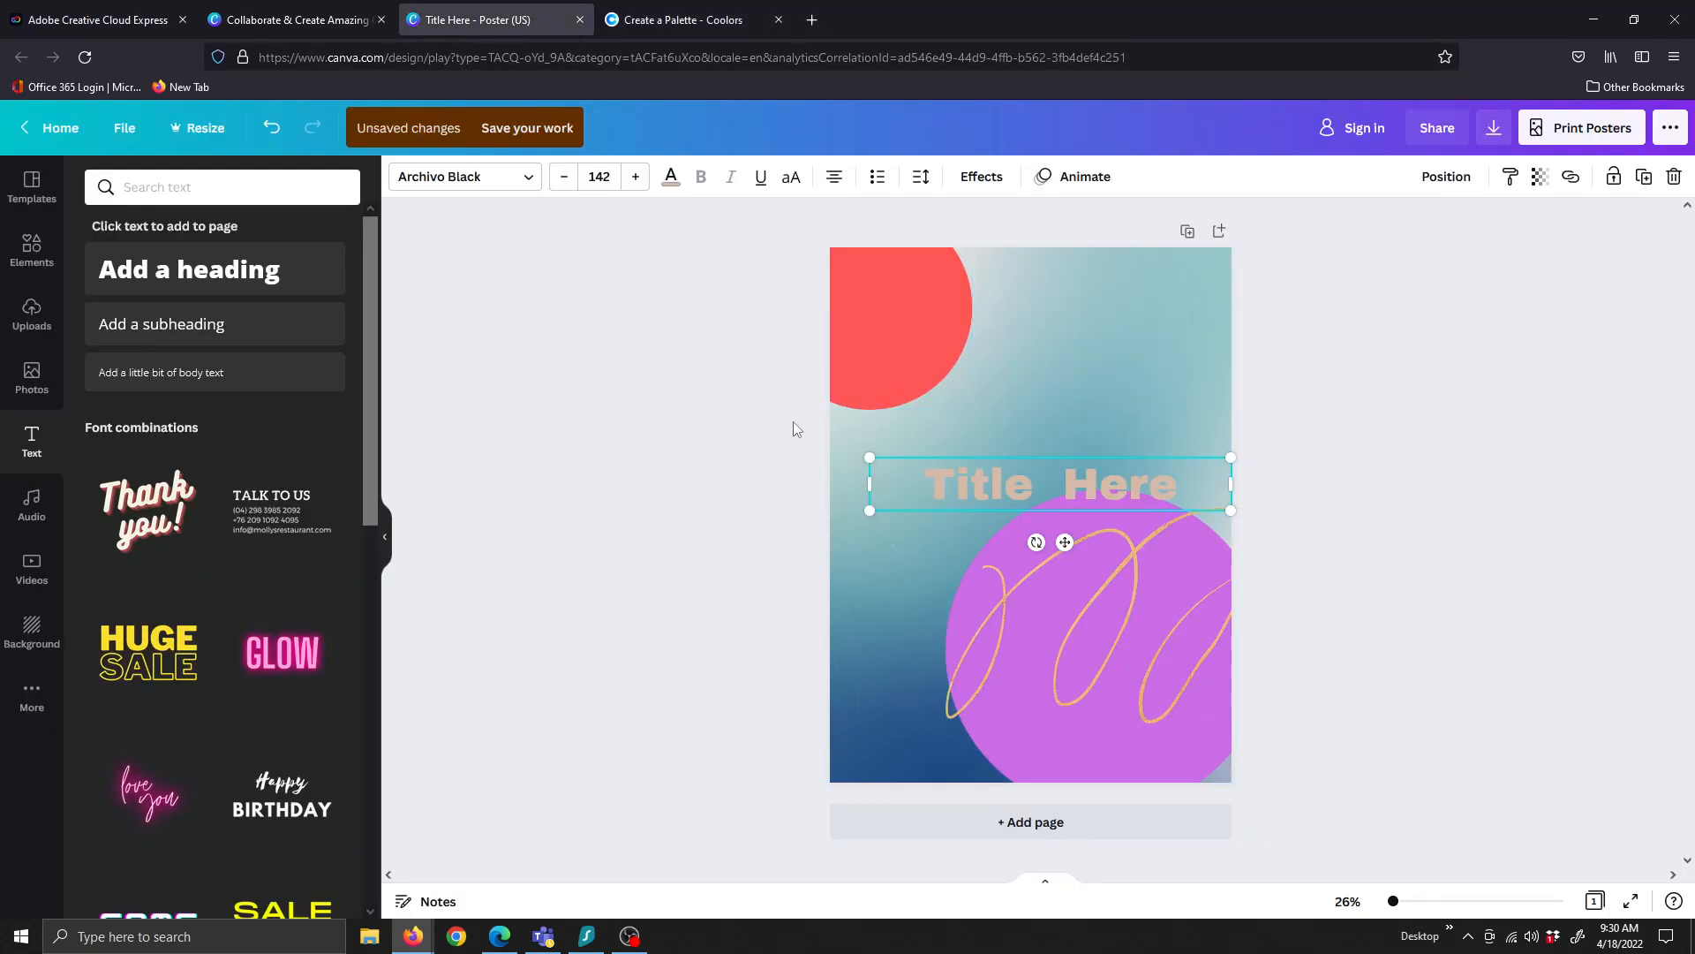
pyautogui.click(285, 19)
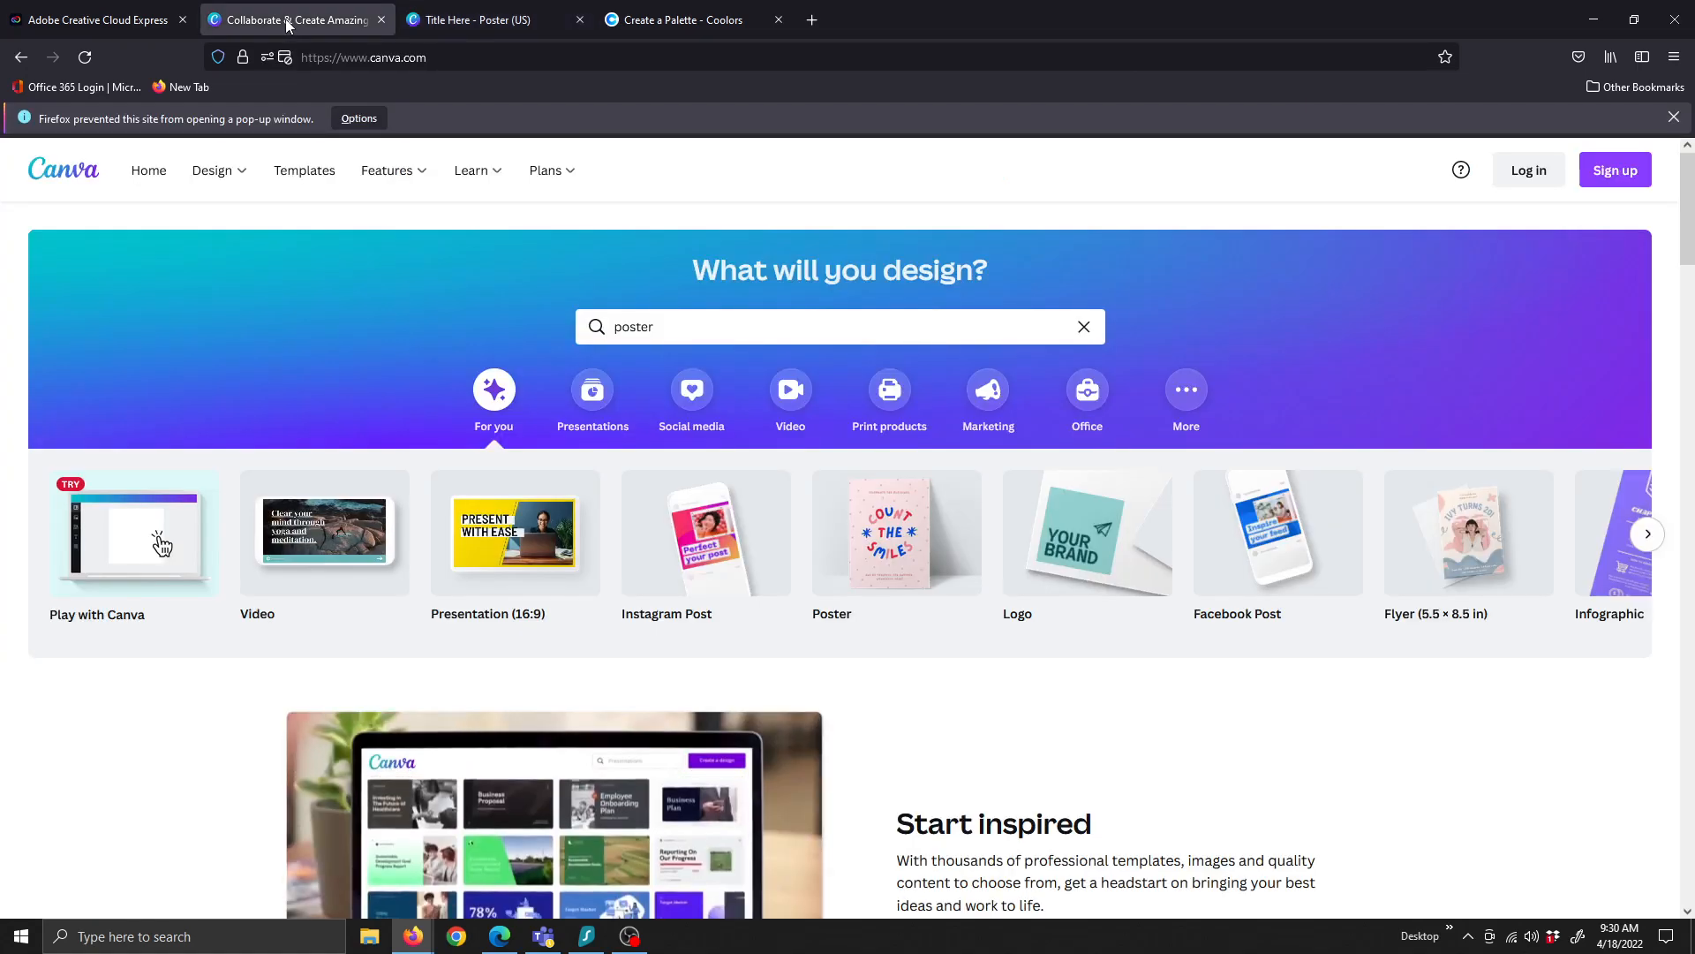
pyautogui.click(92, 22)
pyautogui.scroll(10, 389, 583)
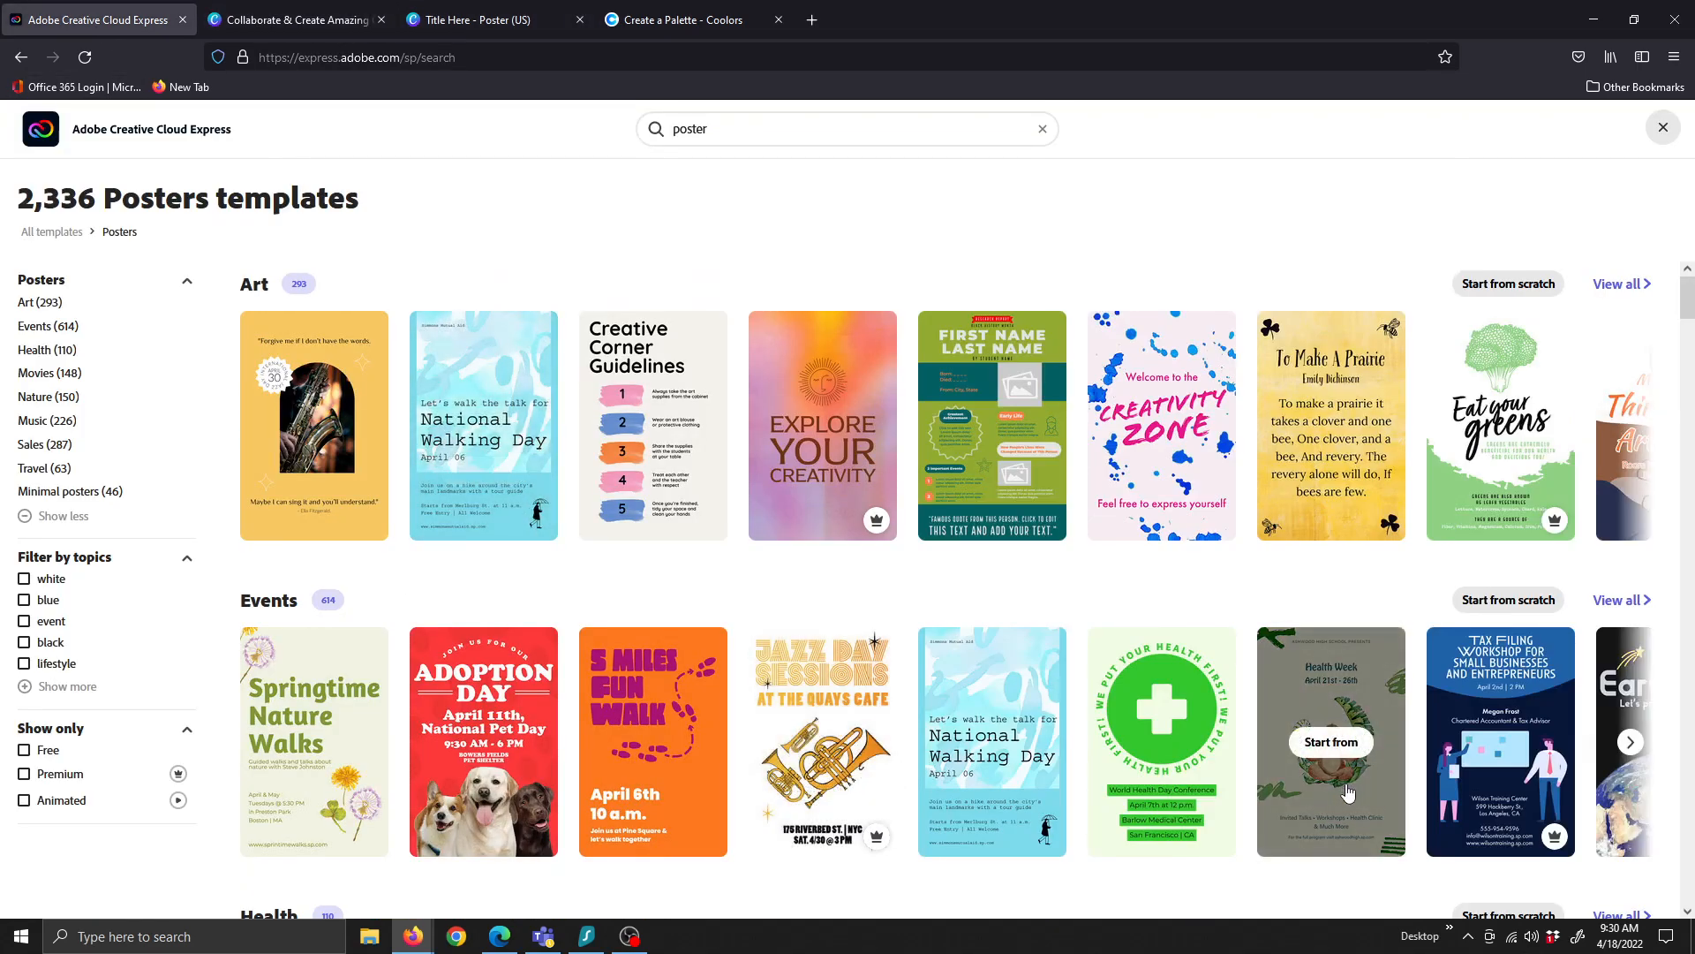
# Open the Creativity Zone poster template as a new design and dismiss the onboarding tips
pyautogui.click(1167, 427)
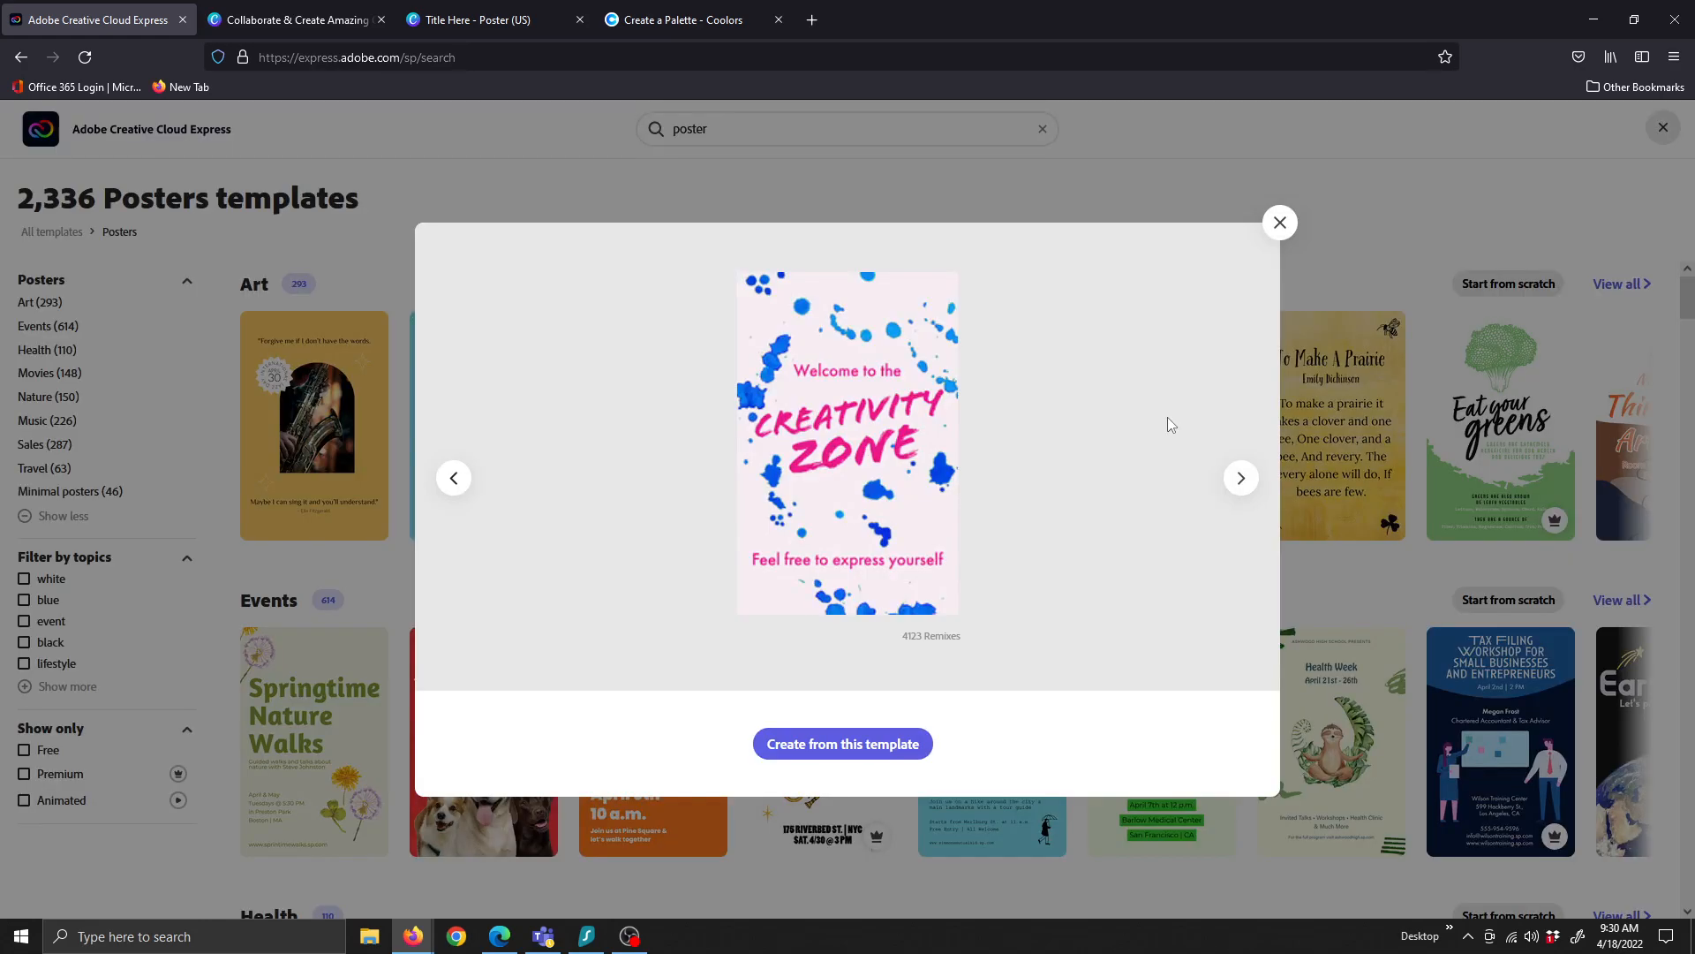
pyautogui.click(884, 752)
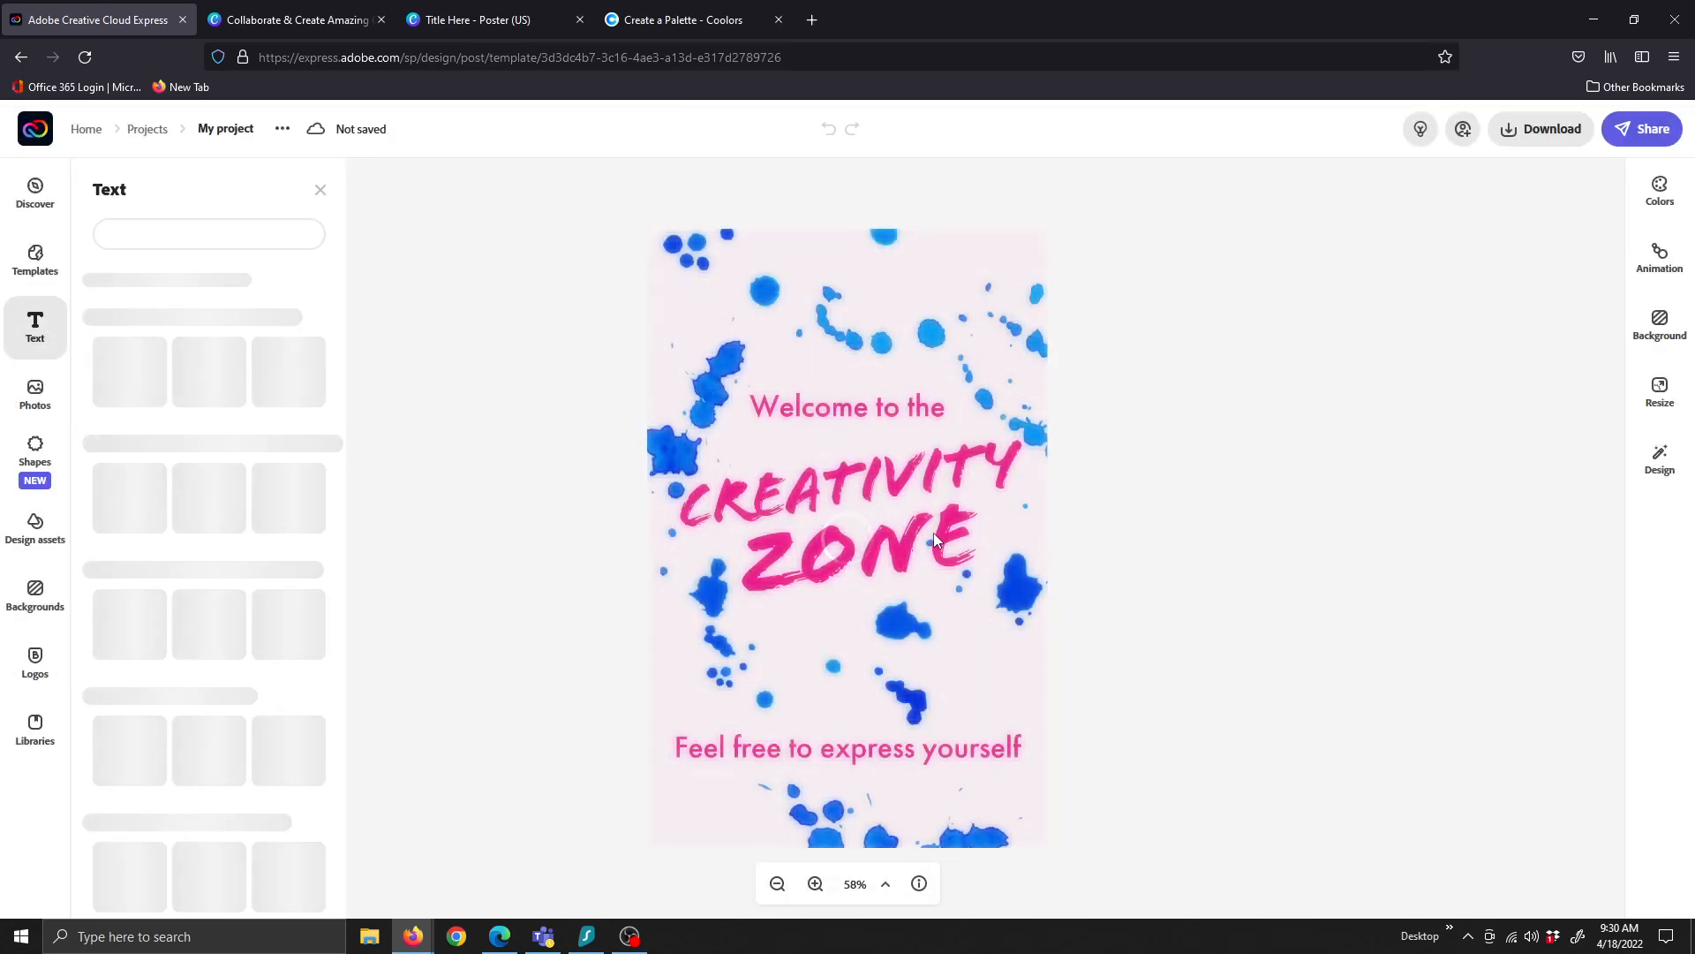
pyautogui.click(873, 528)
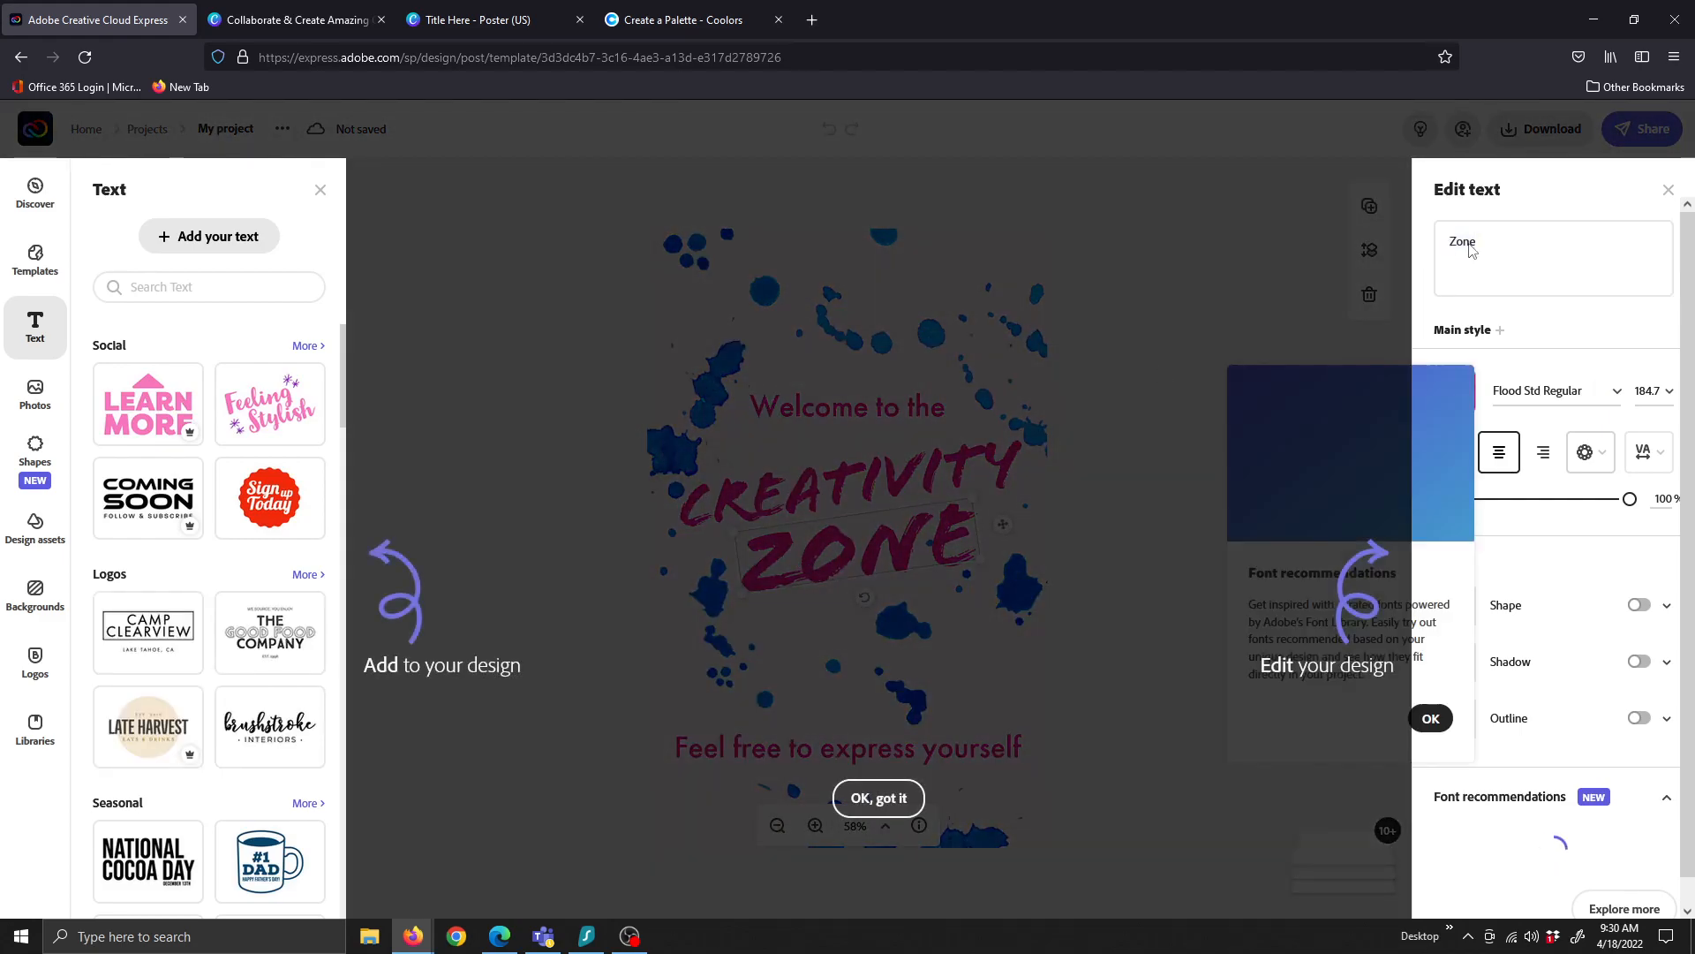
pyautogui.click(1471, 251)
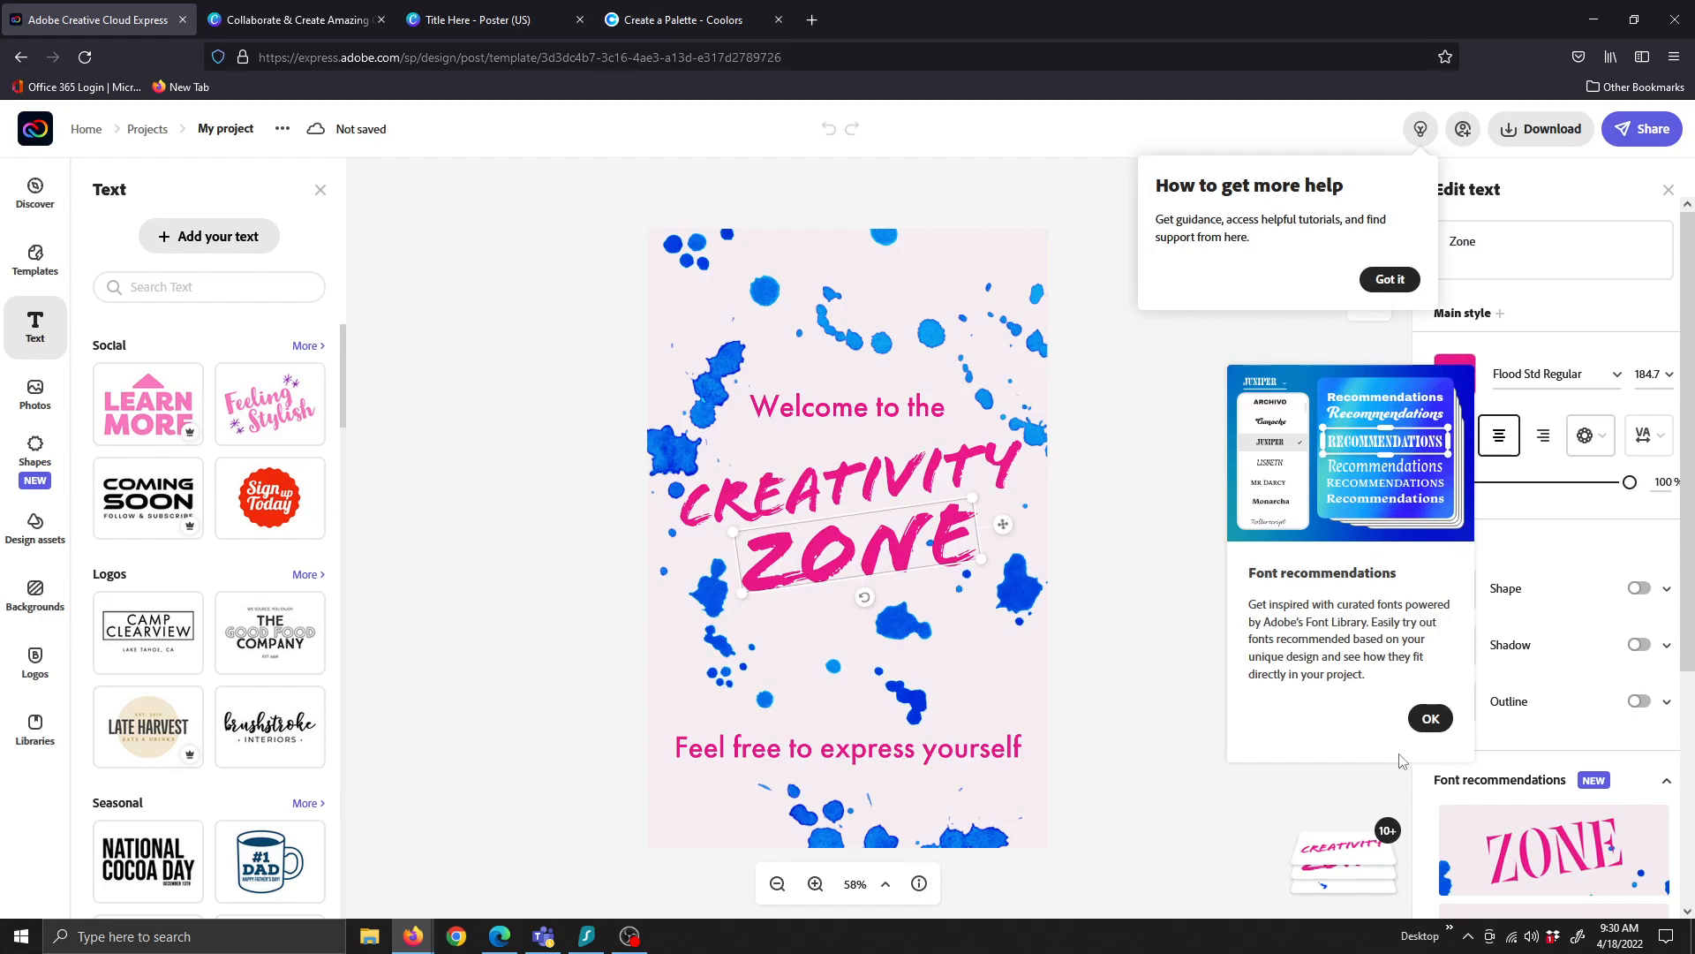
pyautogui.click(1430, 719)
pyautogui.click(1389, 278)
pyautogui.click(1471, 243)
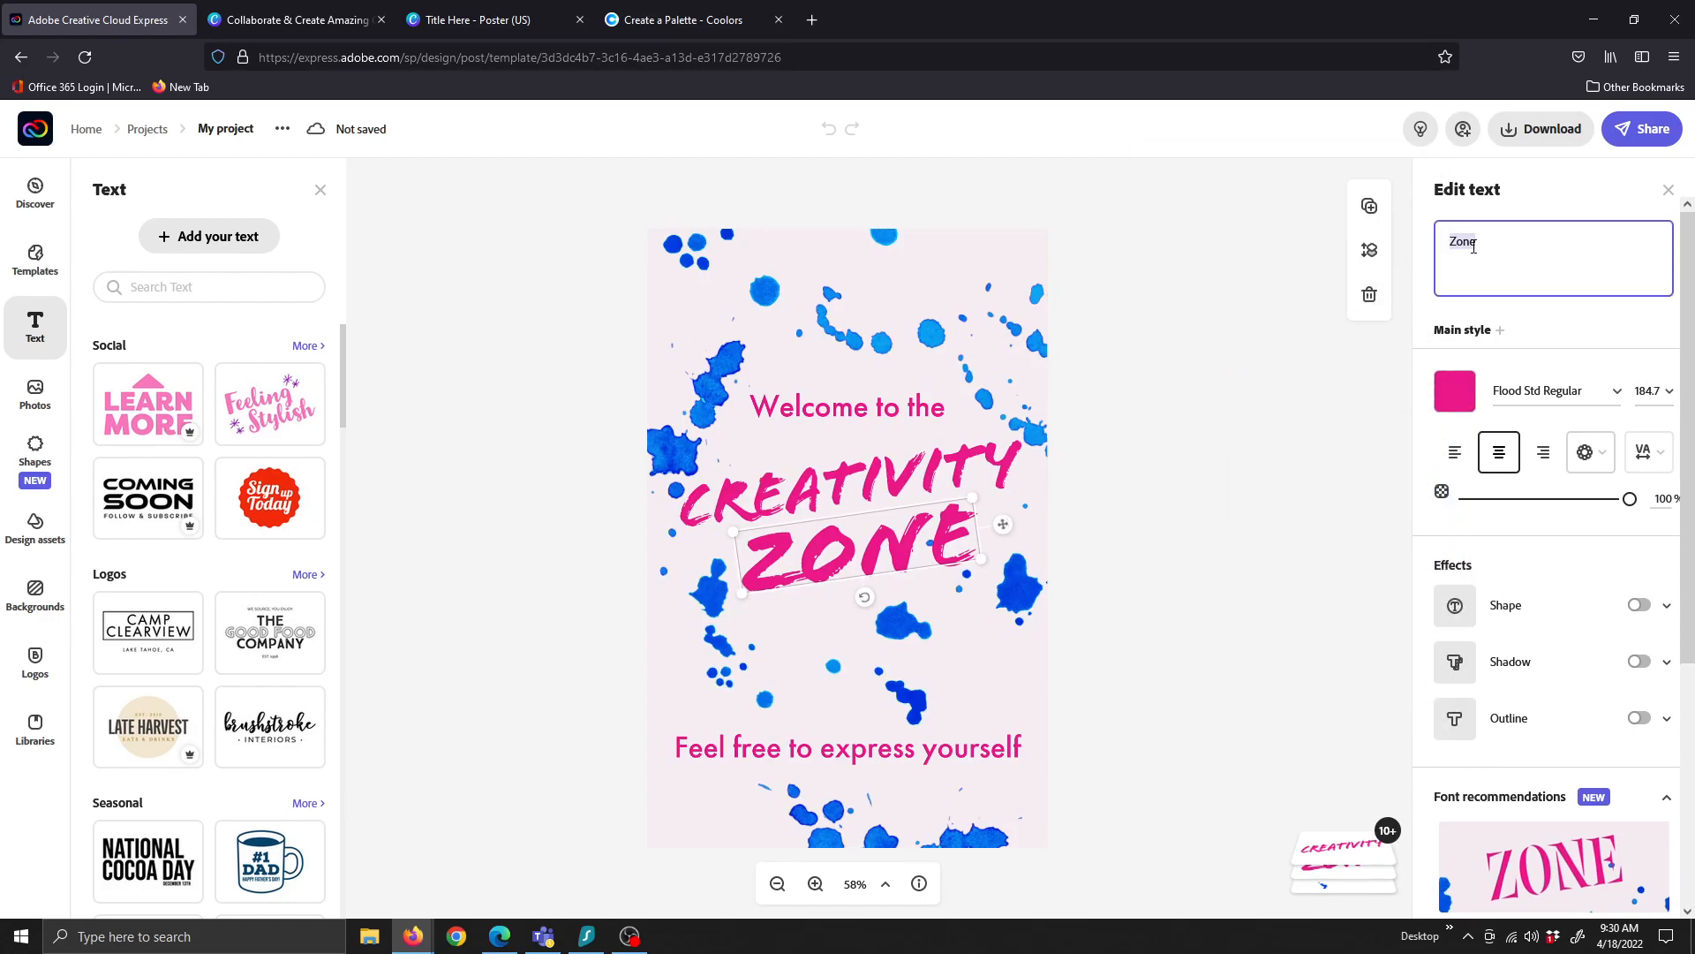
# Replace ZONE with 'Here' and CREATIVITY with 'Title' in the headline
pyautogui.write('Here')
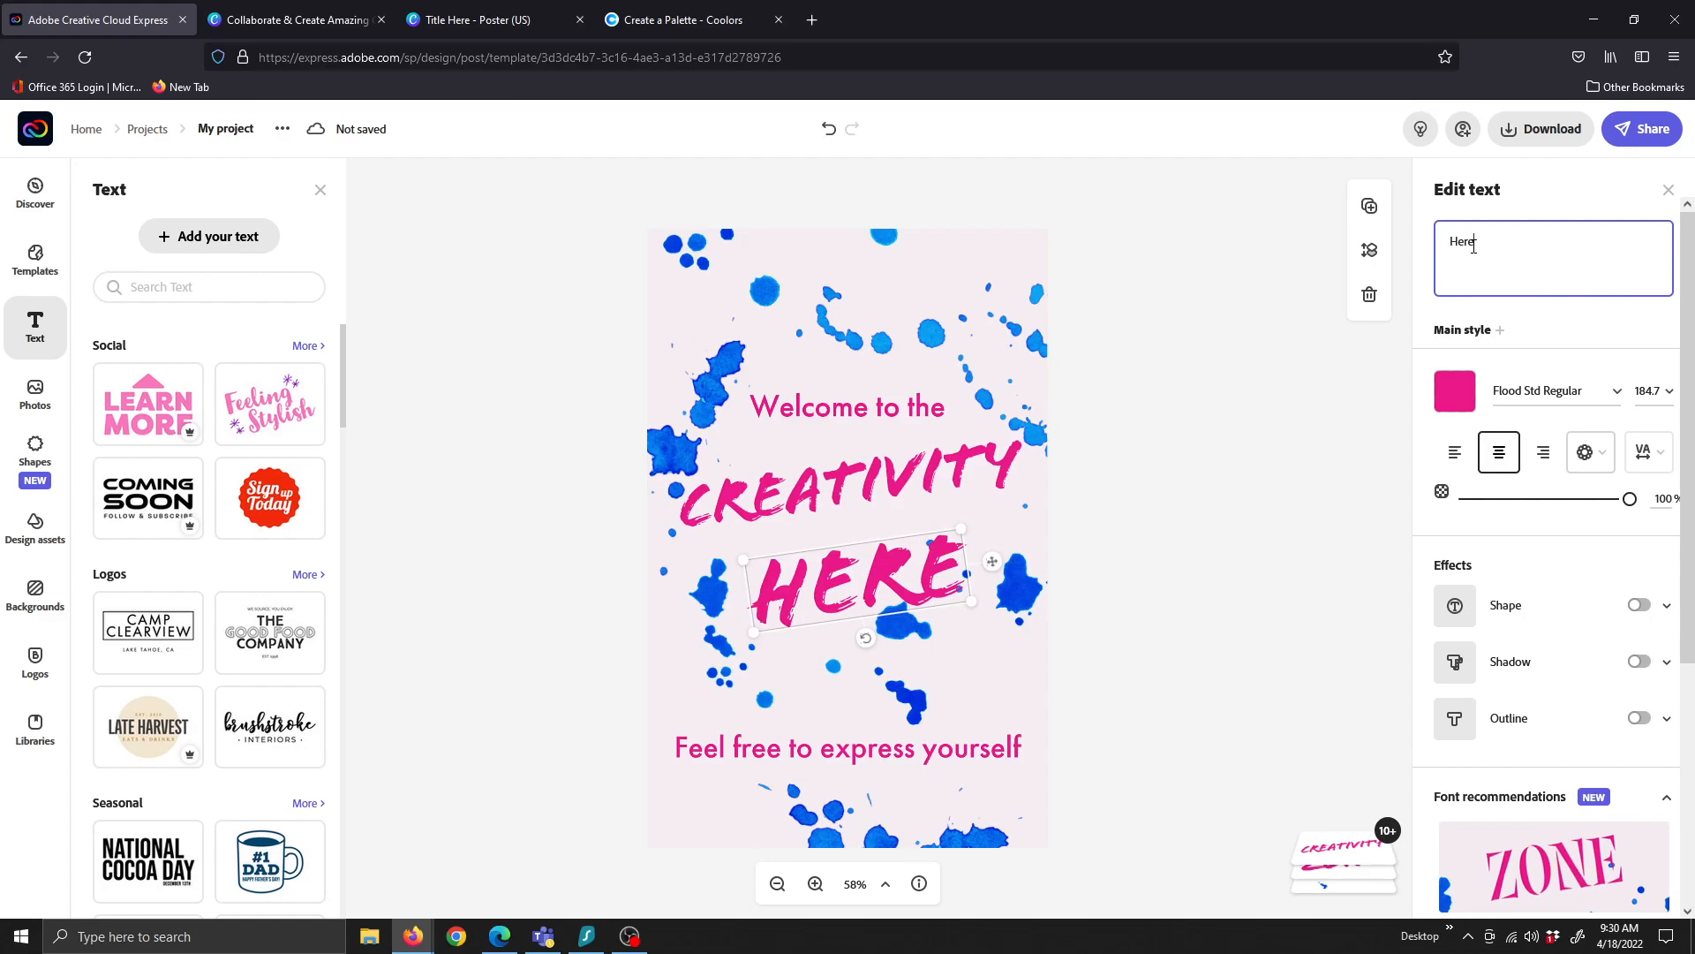
pyautogui.click(806, 483)
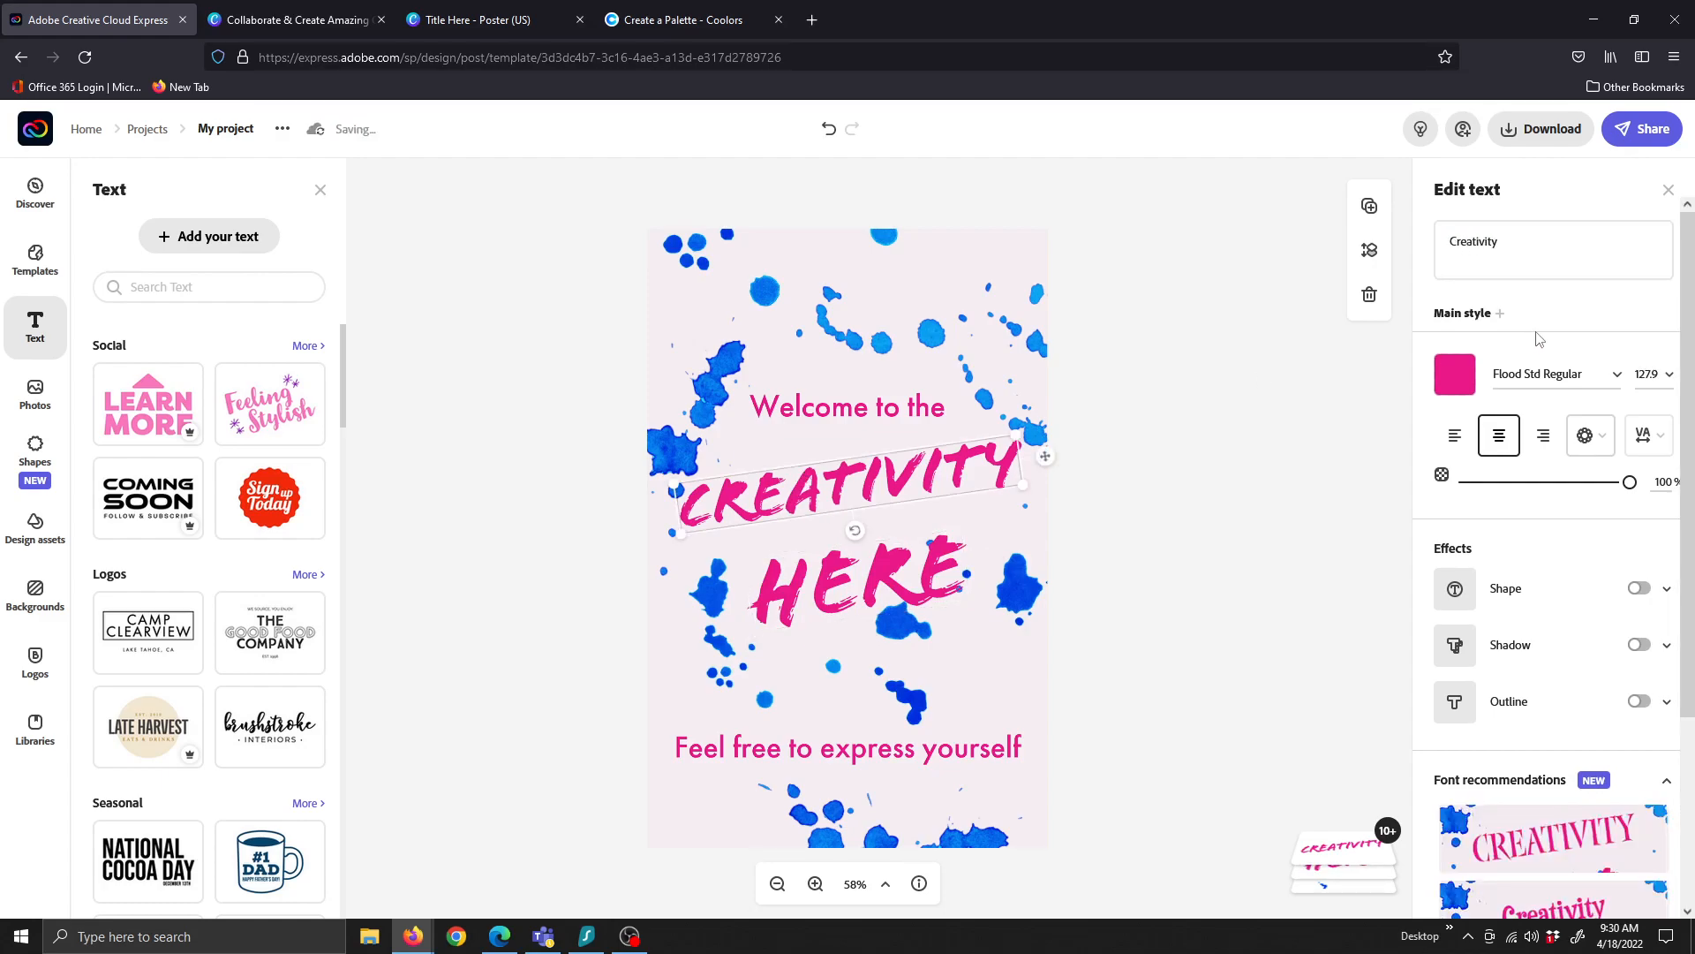
pyautogui.click(1470, 243)
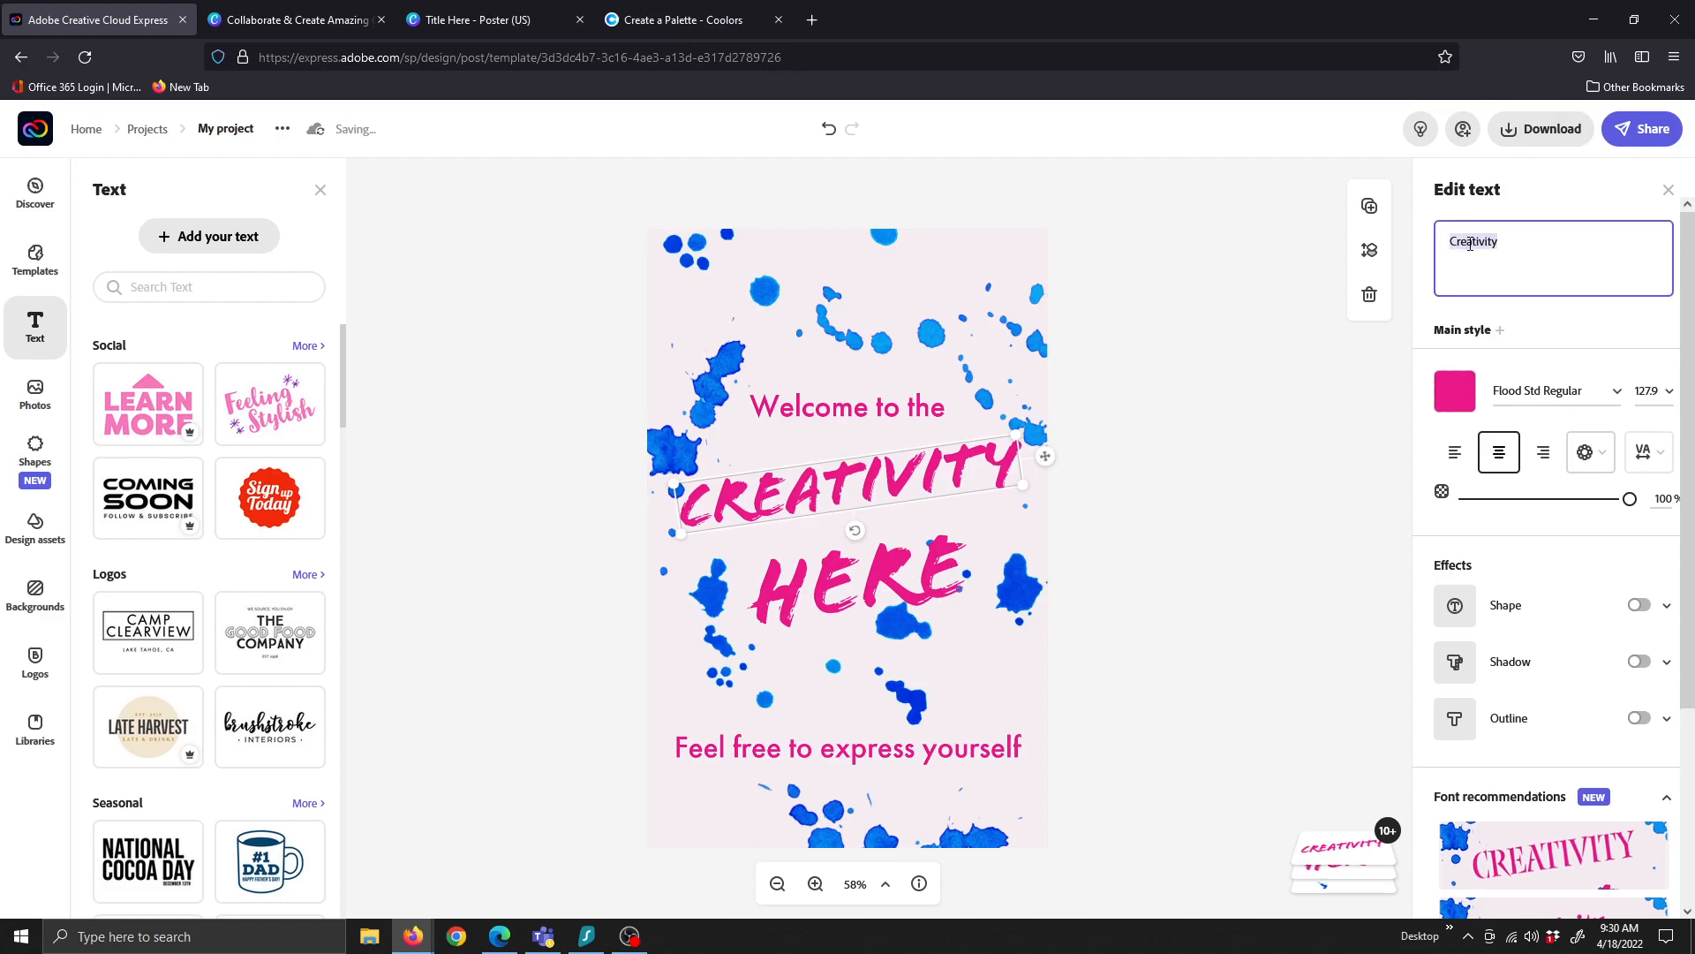
pyautogui.write('Title')
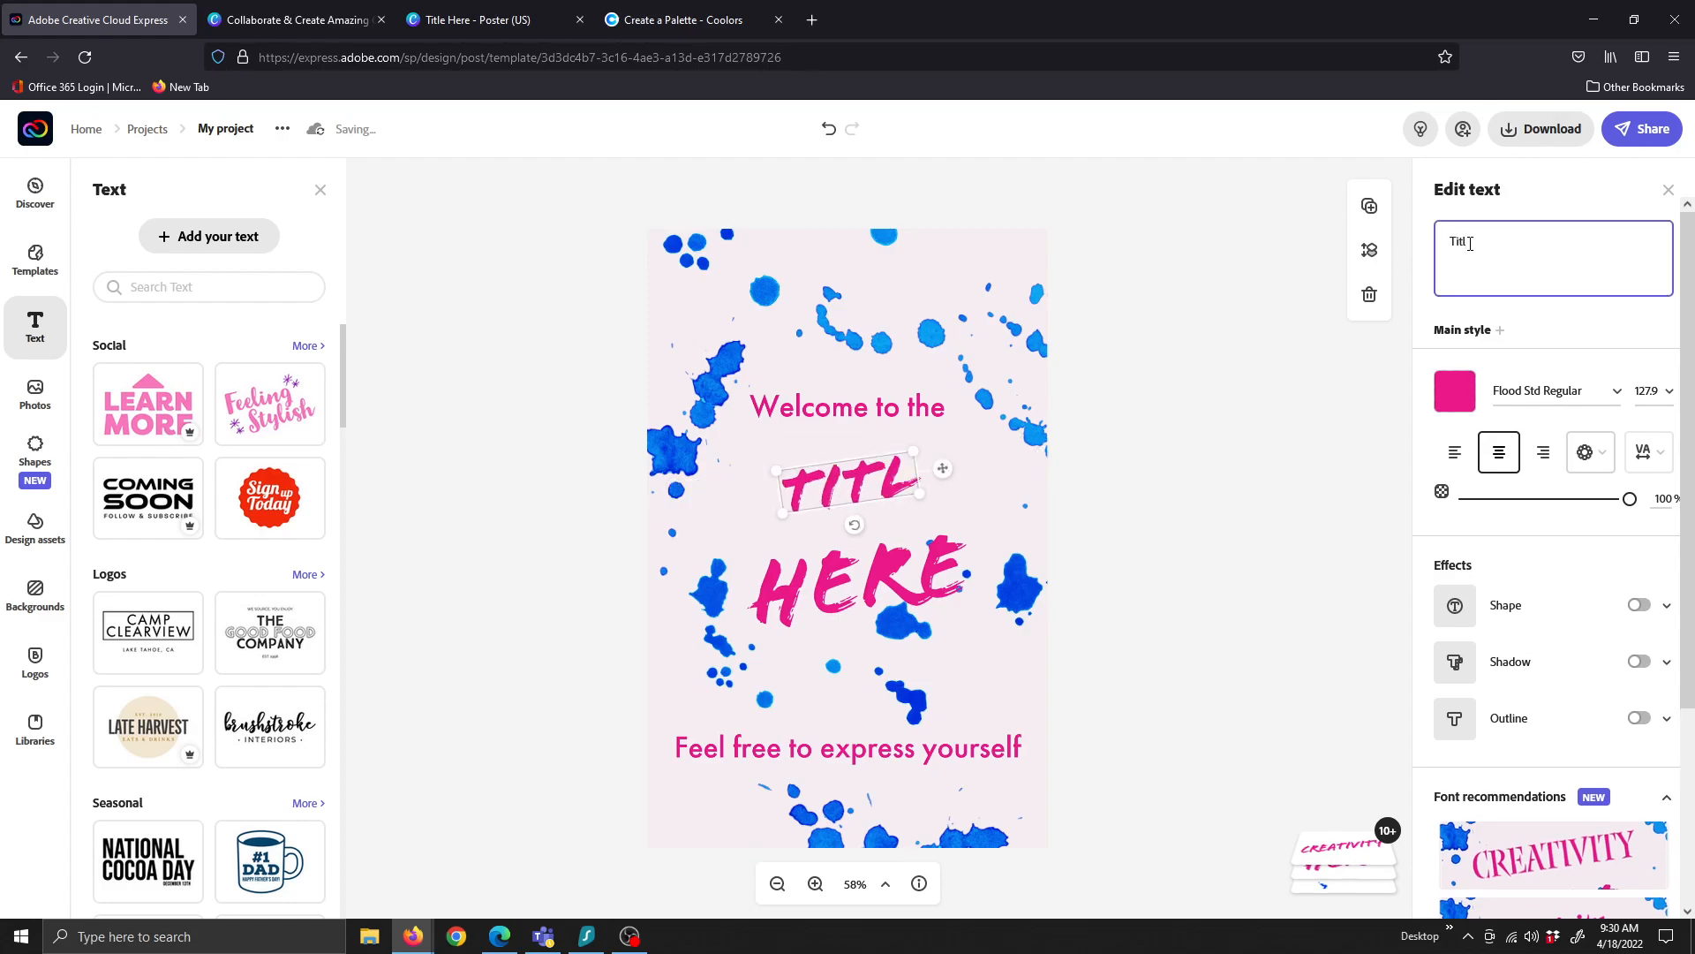
# Delete the 'Welcome to the' line from the poster
pyautogui.click(831, 427)
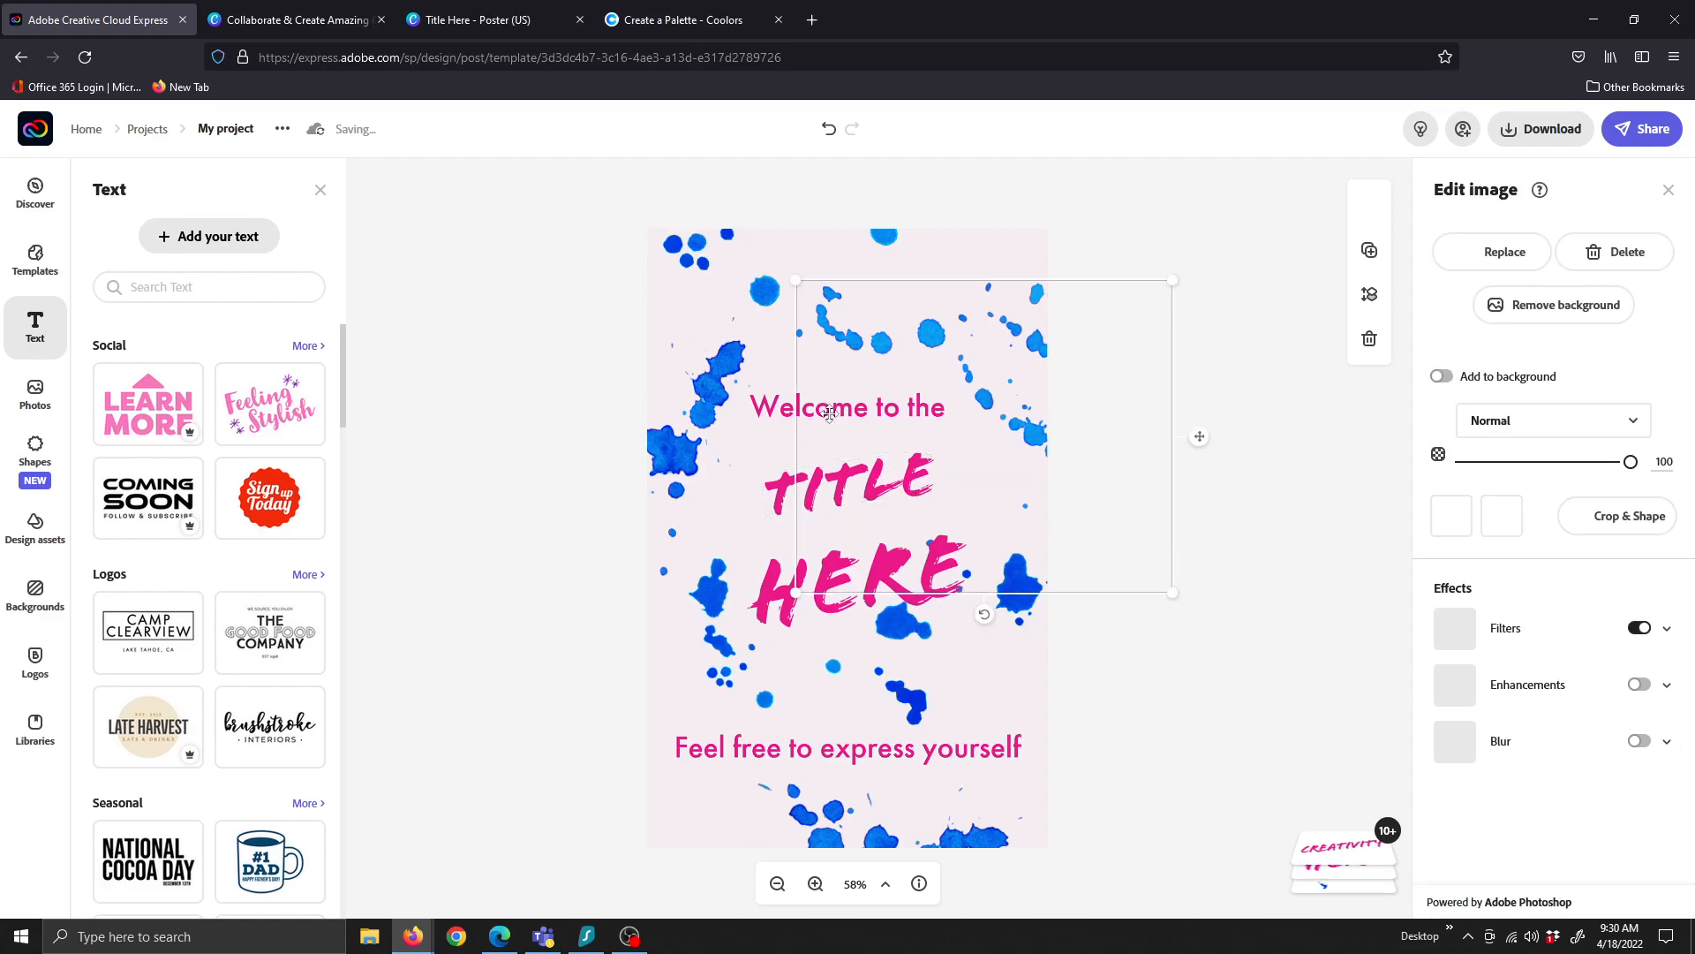
pyautogui.click(771, 408)
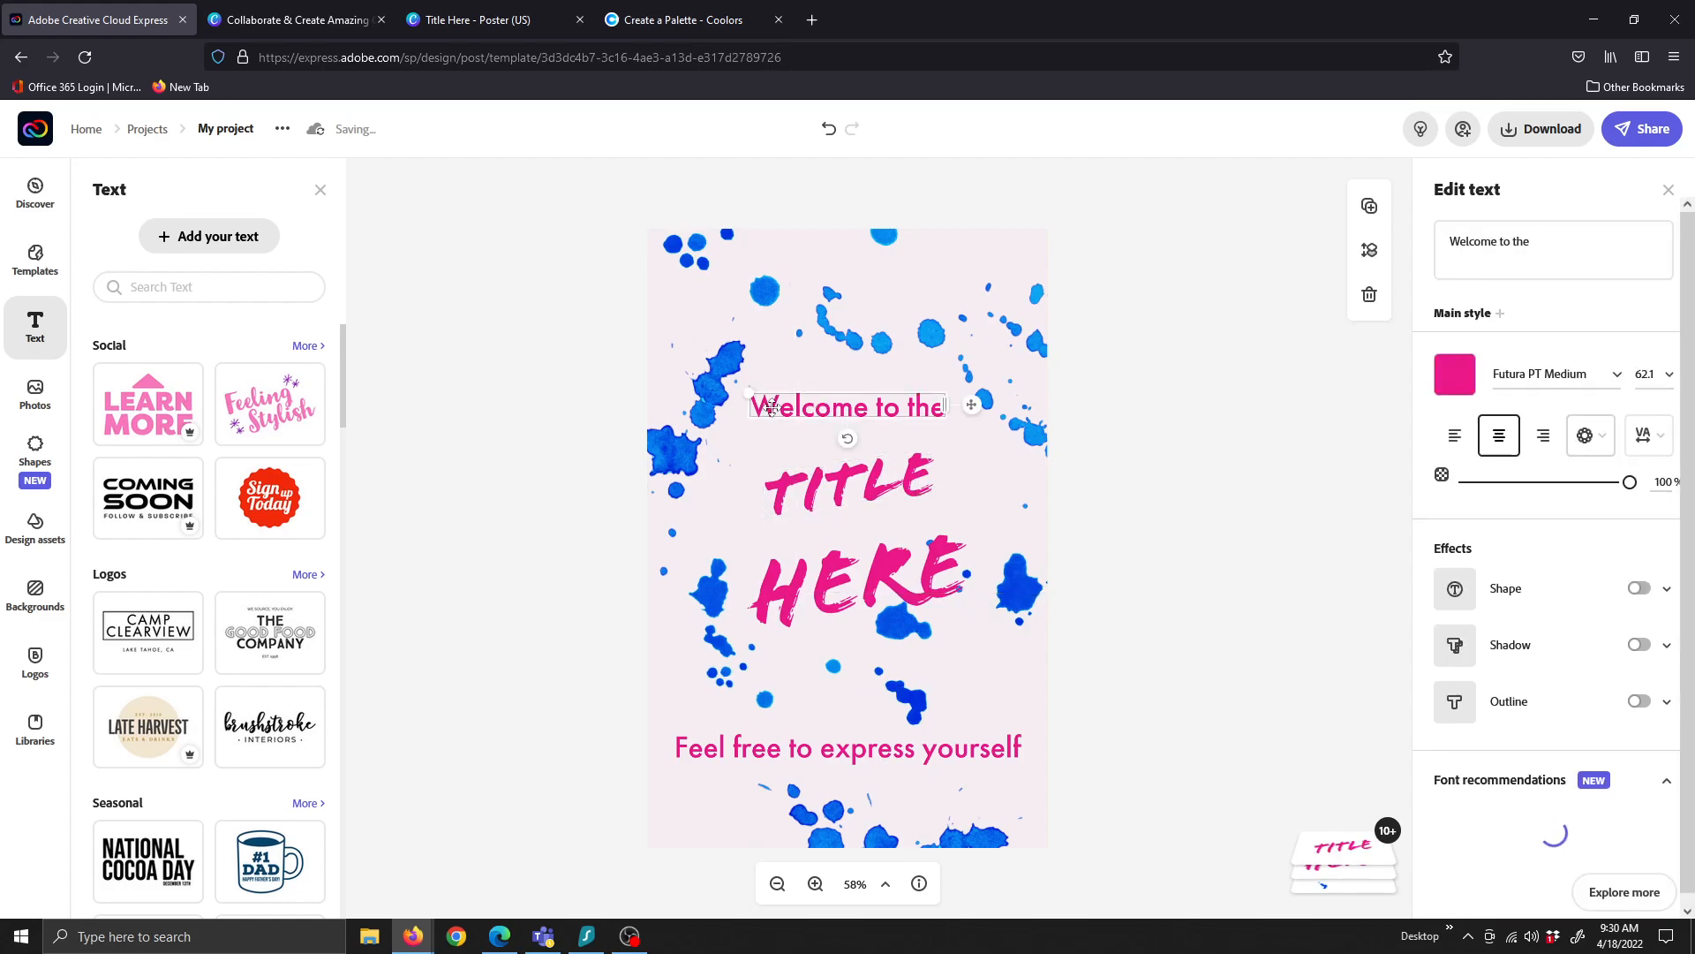
pyautogui.press('Delete')
# Delete the bottom splash, move another splash to the lower-left corner and fade it to opacity 4
pyautogui.click(830, 761)
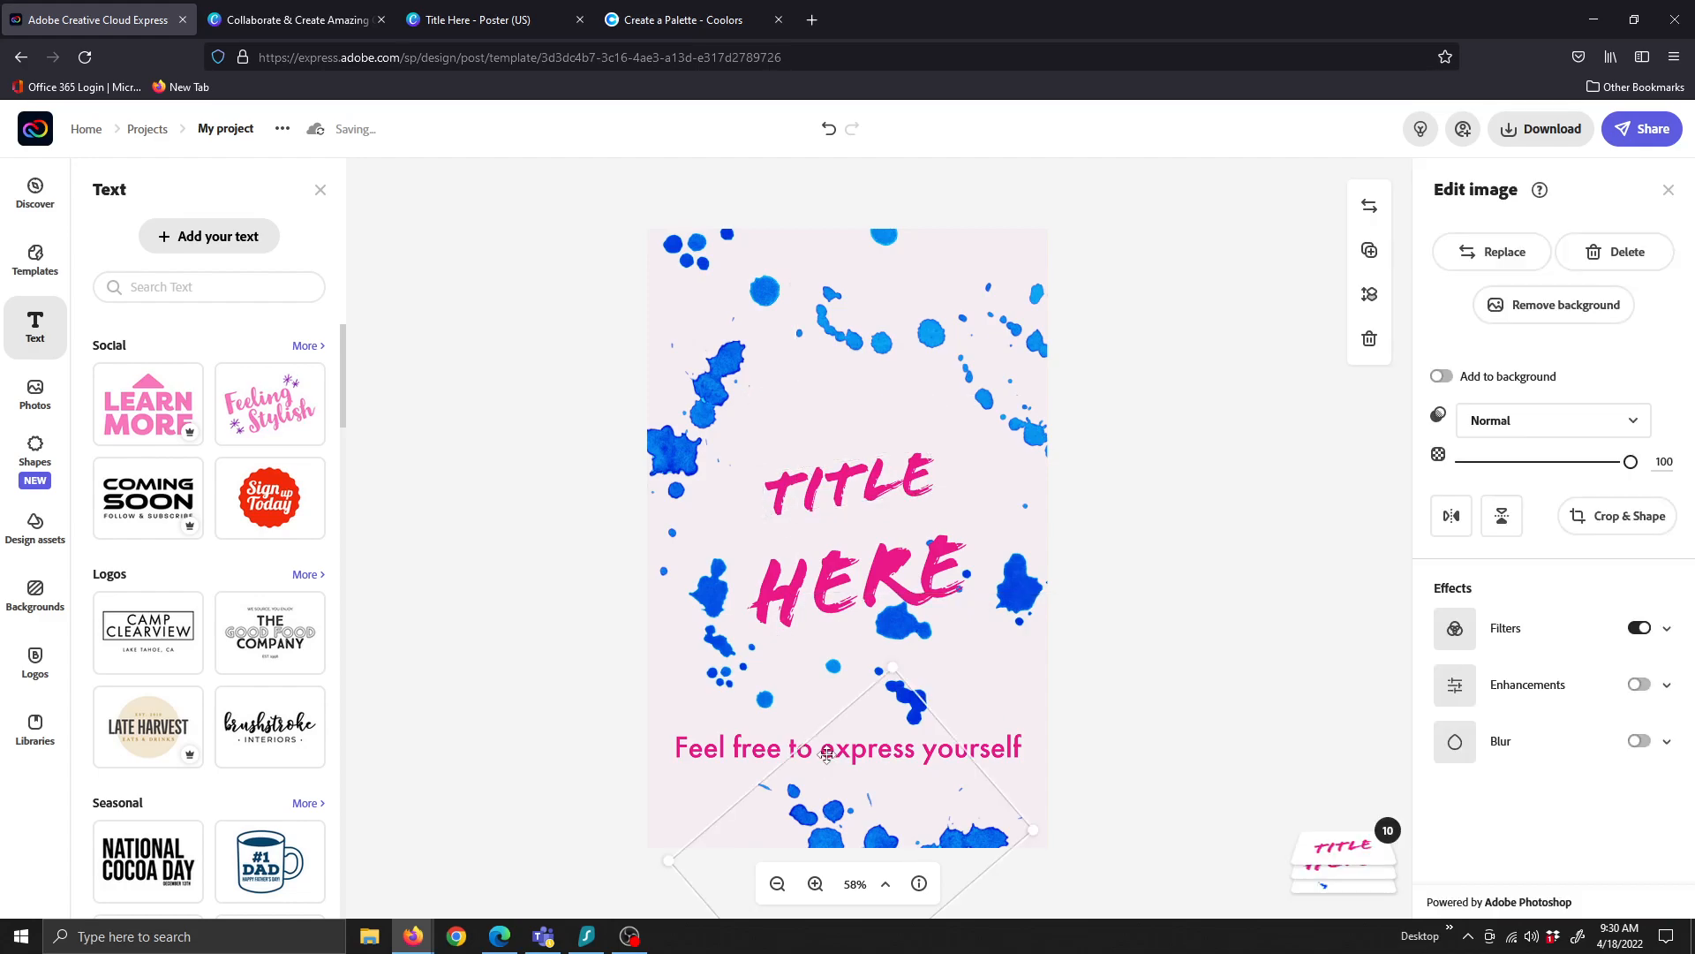
pyautogui.press('Delete')
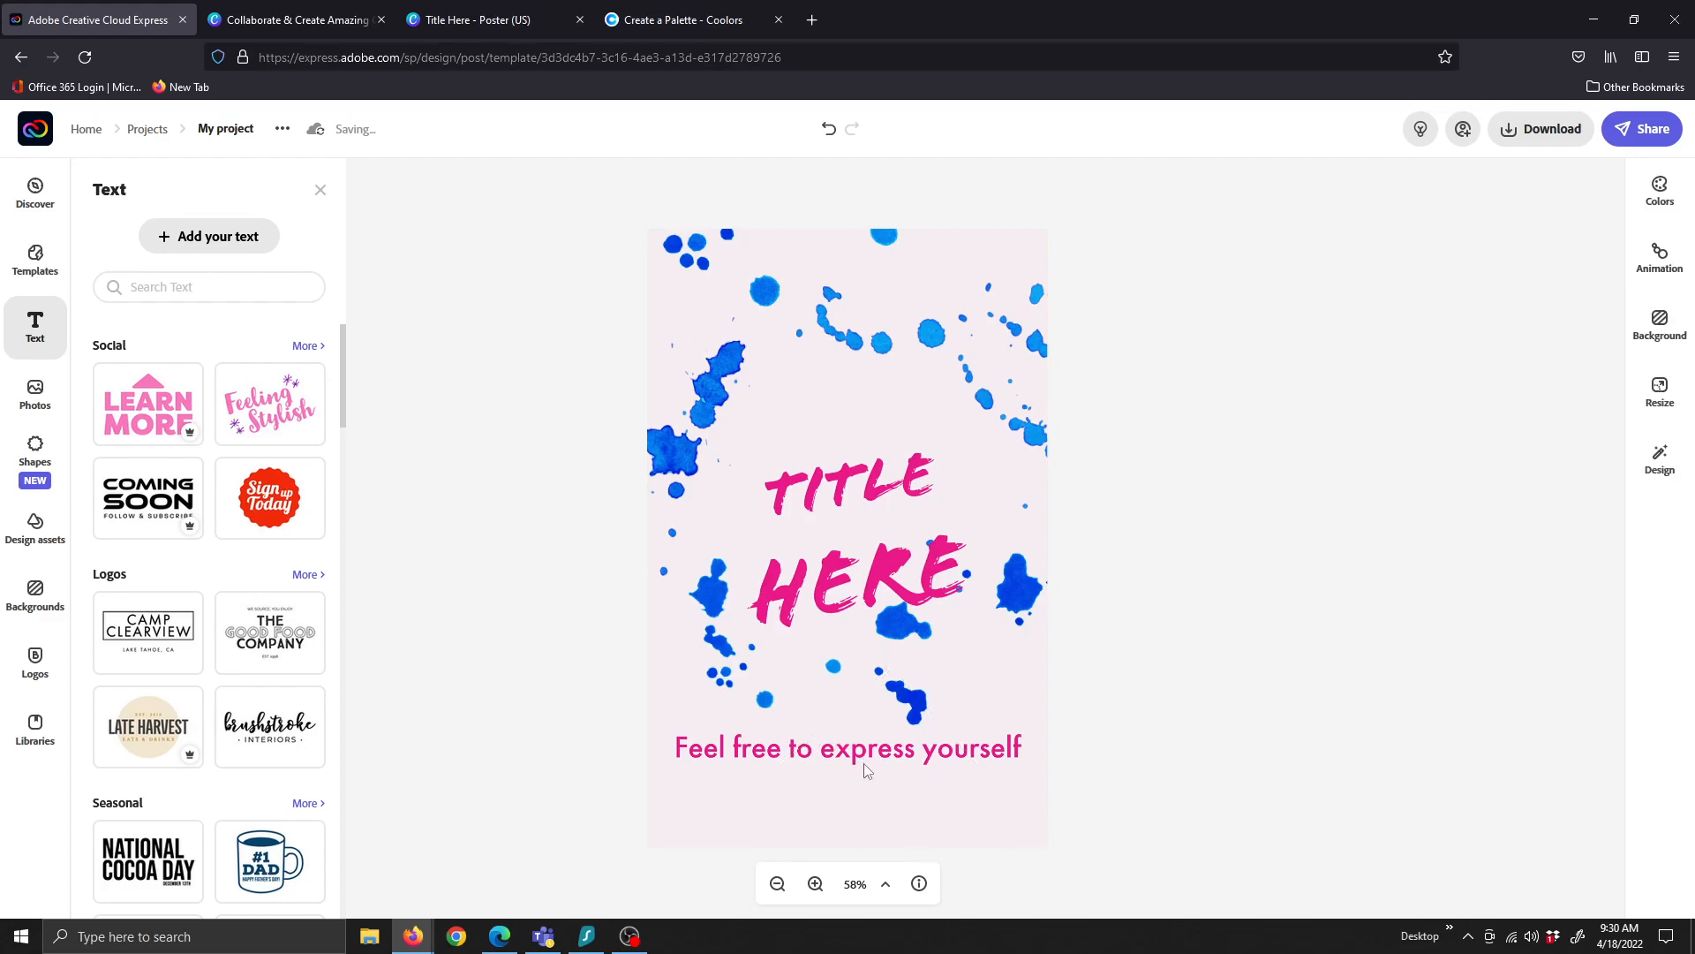
pyautogui.click(746, 697)
pyautogui.moveTo(721, 620); pyautogui.dragTo(678, 761)
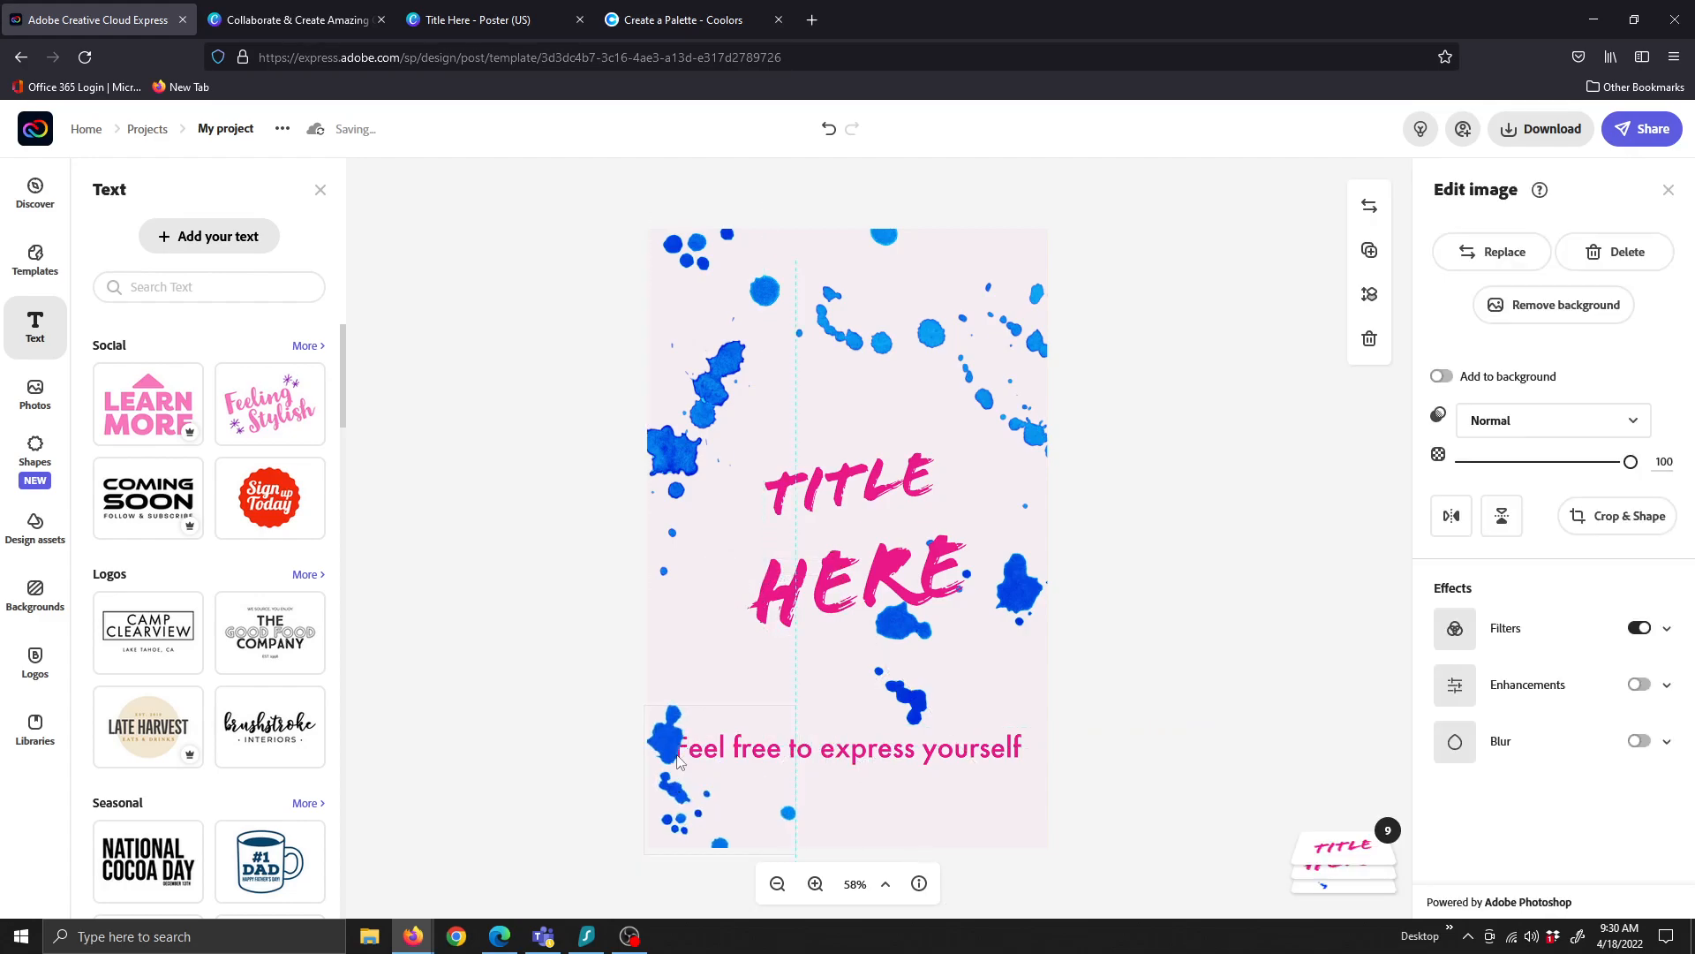
pyautogui.click(1610, 461)
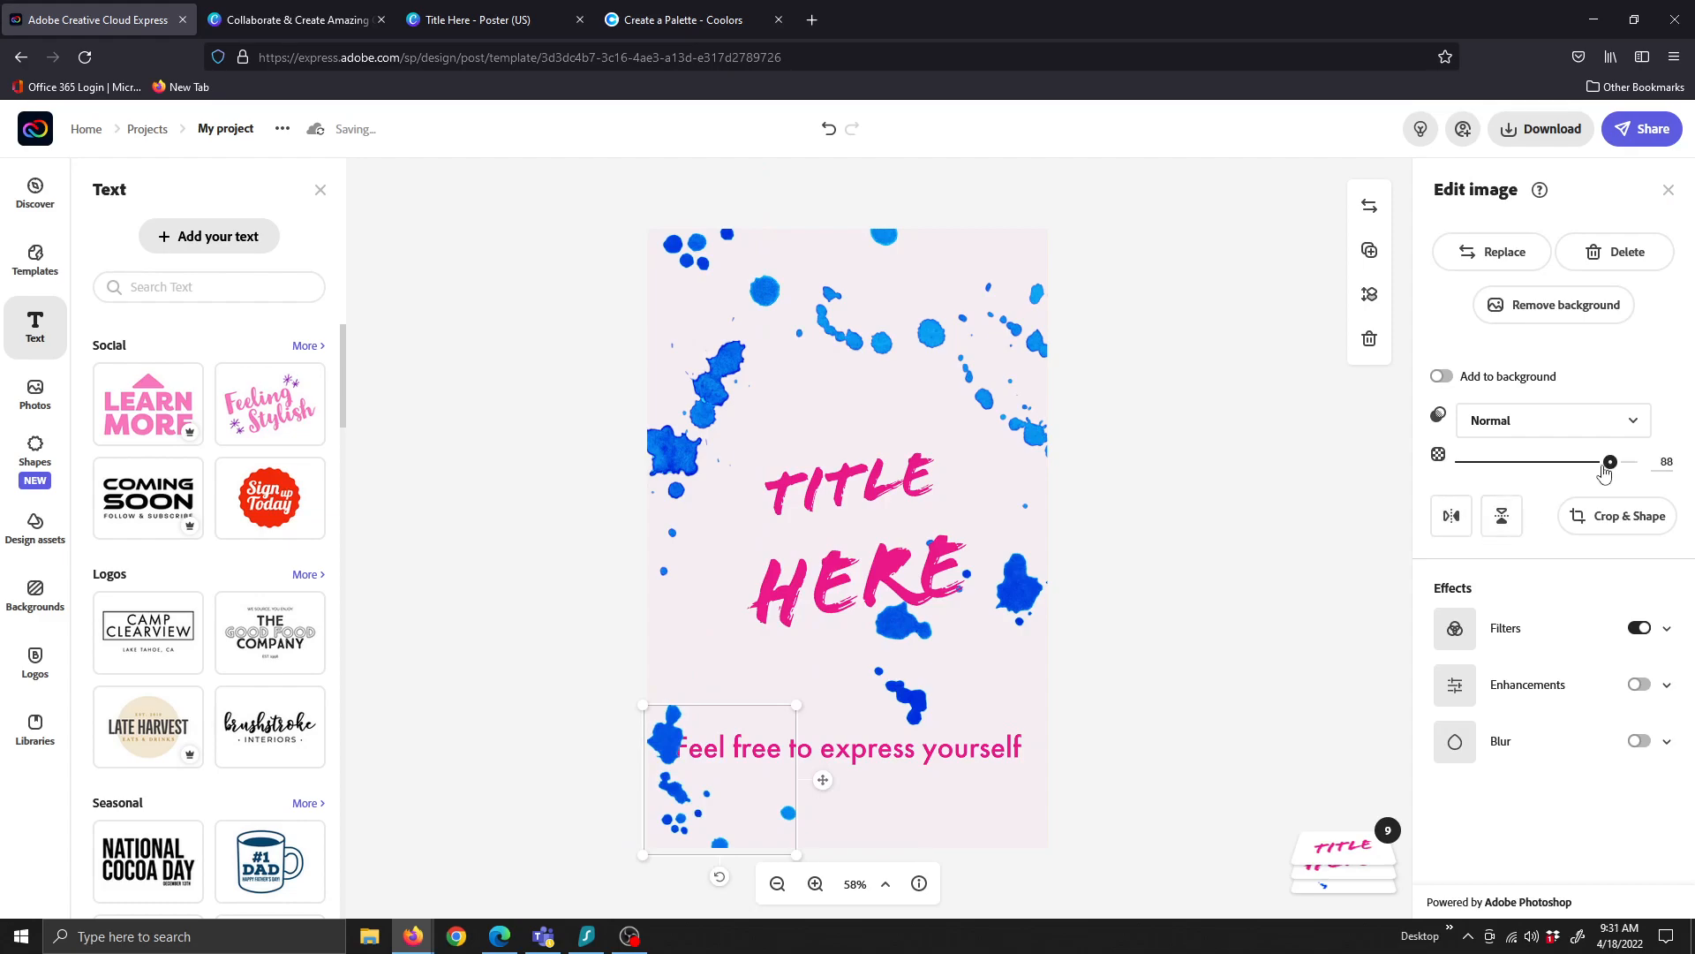
pyautogui.moveTo(1610, 462); pyautogui.dragTo(1467, 462)
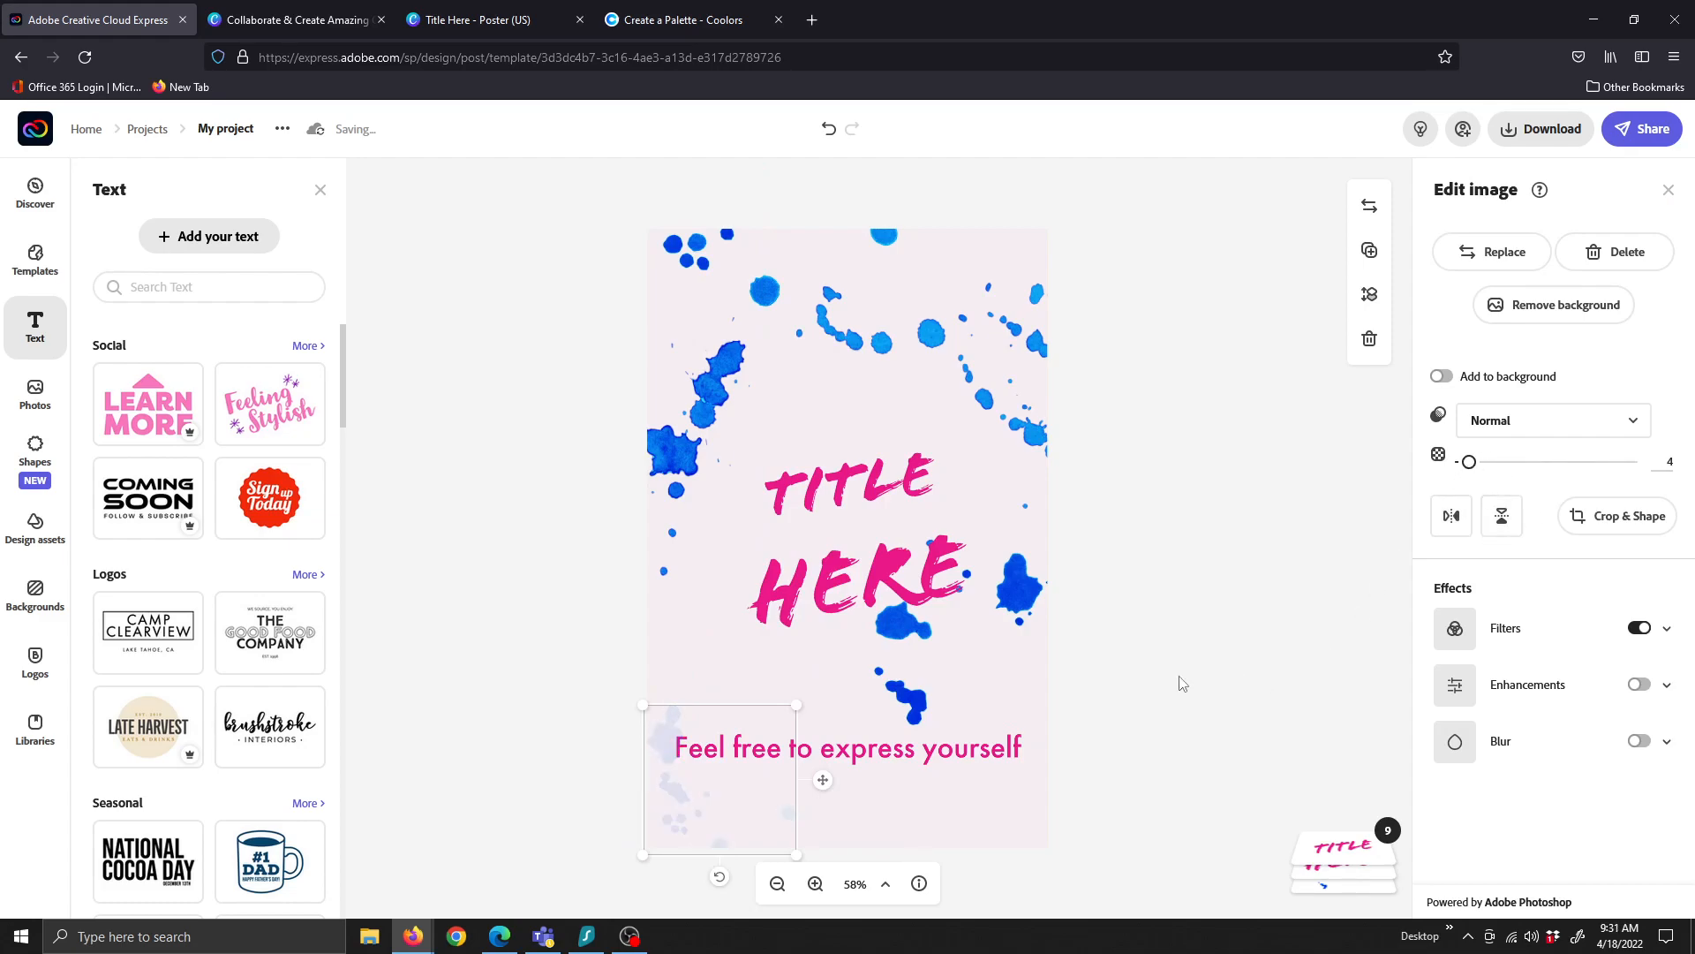
pyautogui.click(1124, 753)
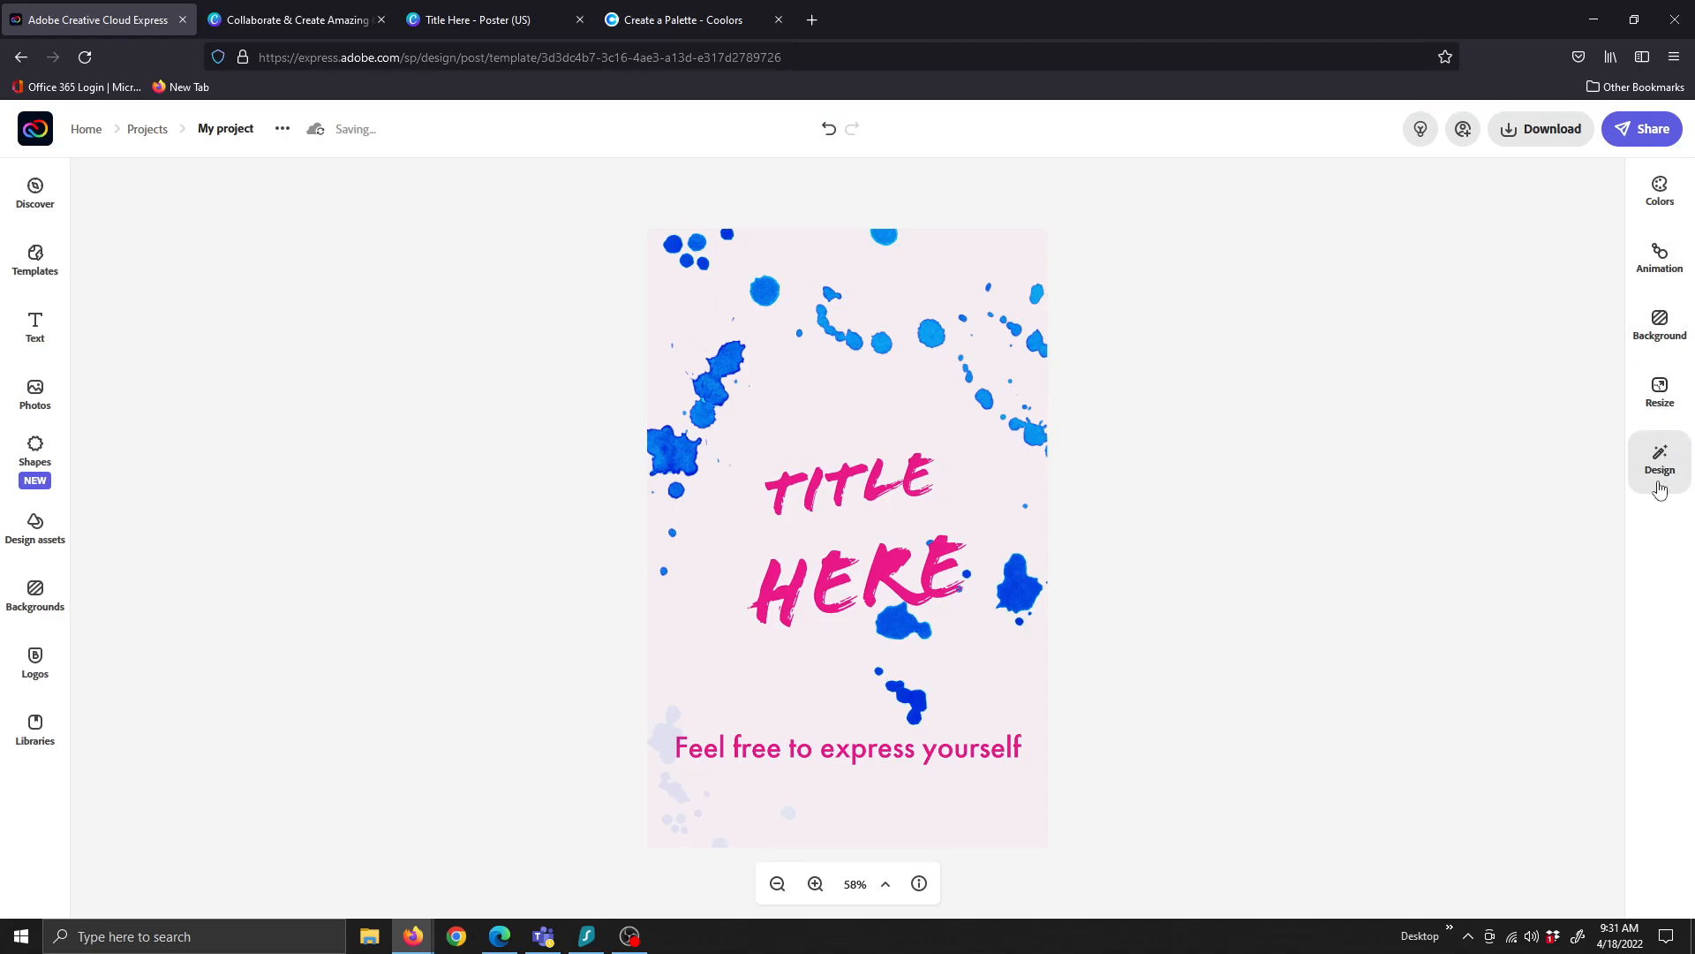
# Add a new text box and replace its placeholder with 'Whatever I want to say!'
pyautogui.click(60, 327)
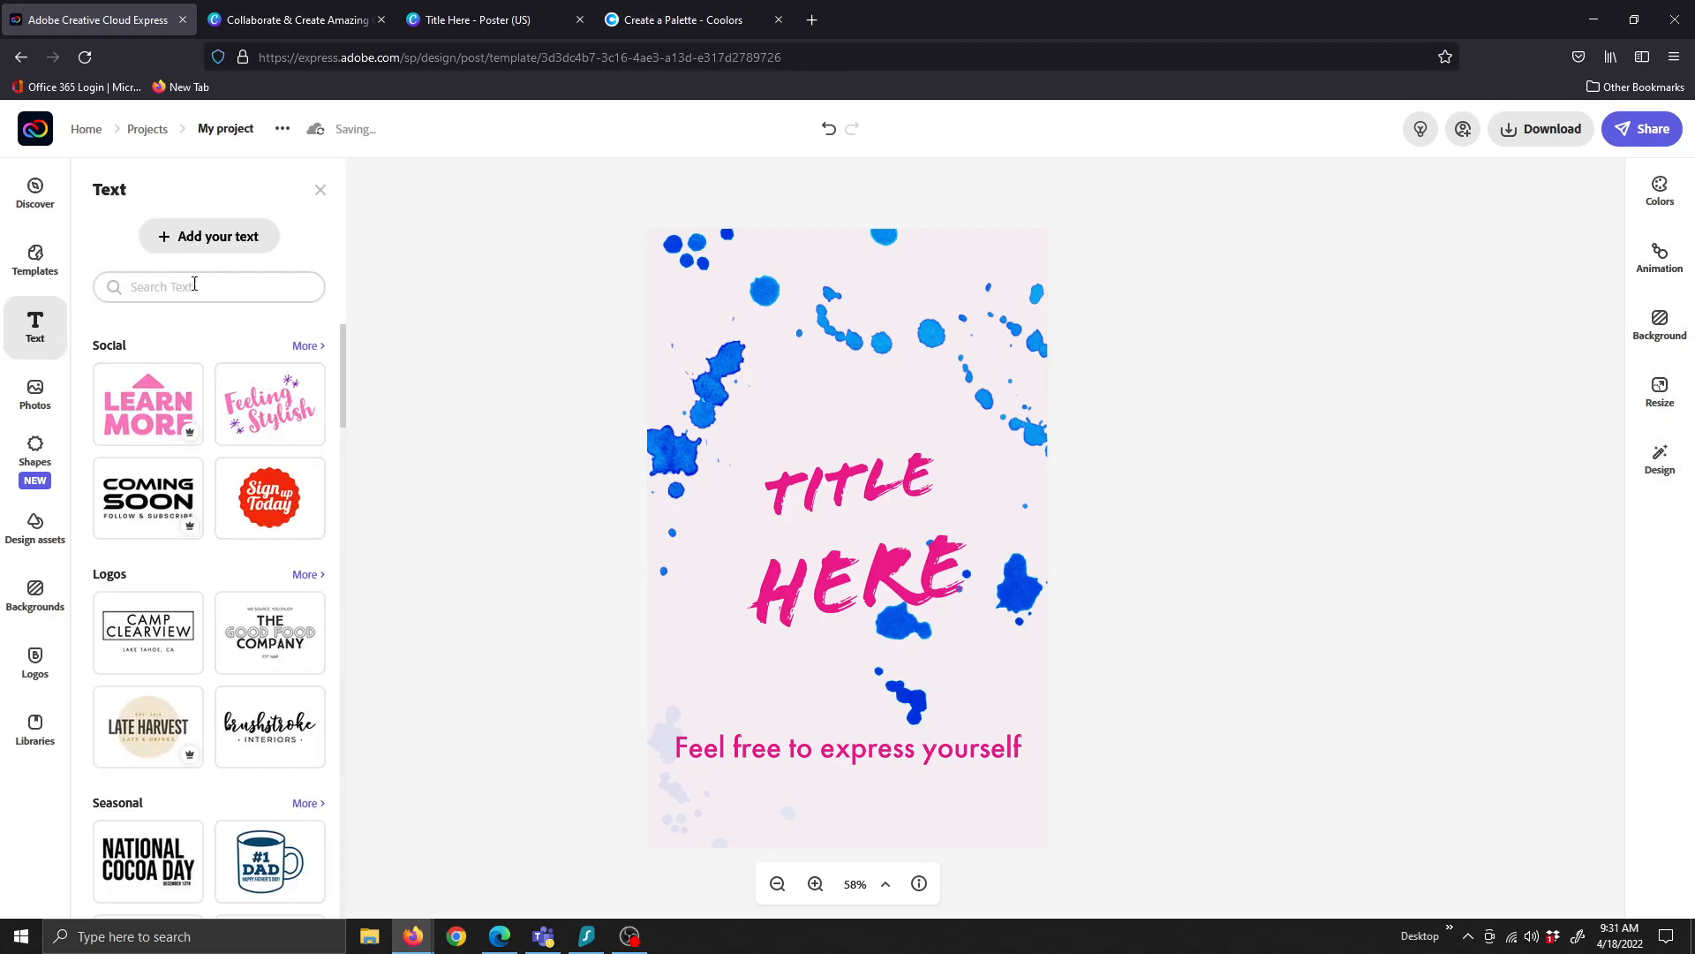
pyautogui.click(210, 238)
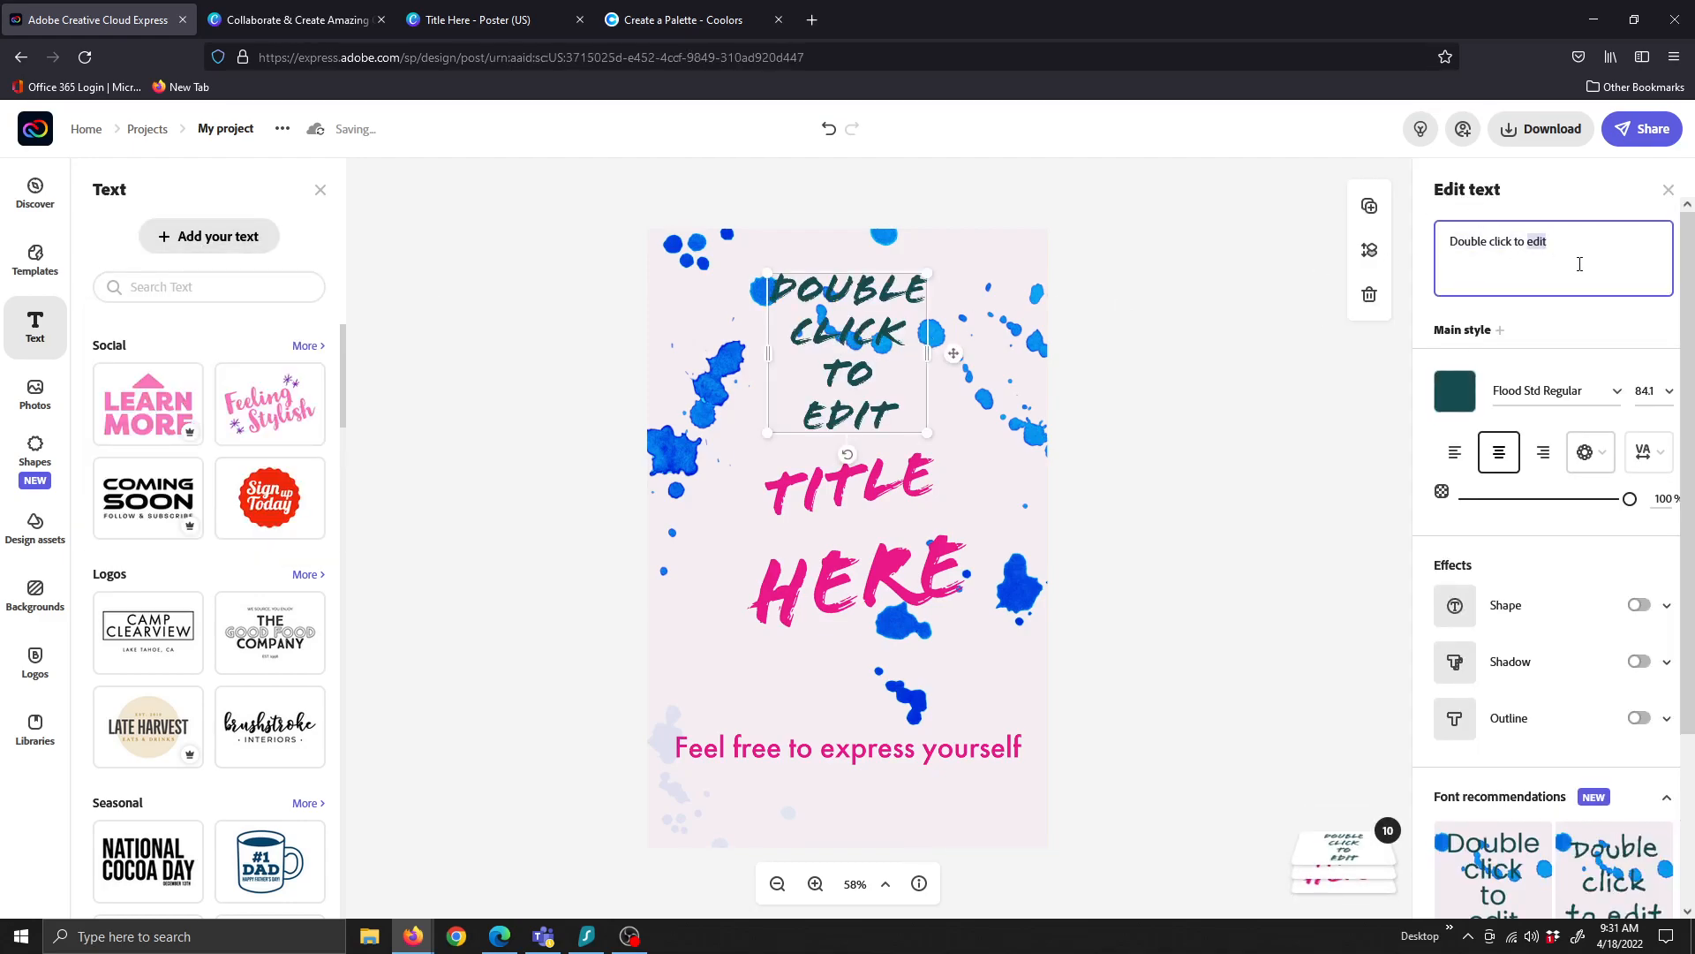
pyautogui.moveTo(1571, 265); pyautogui.dragTo(1371, 253)
pyautogui.write('Wha')
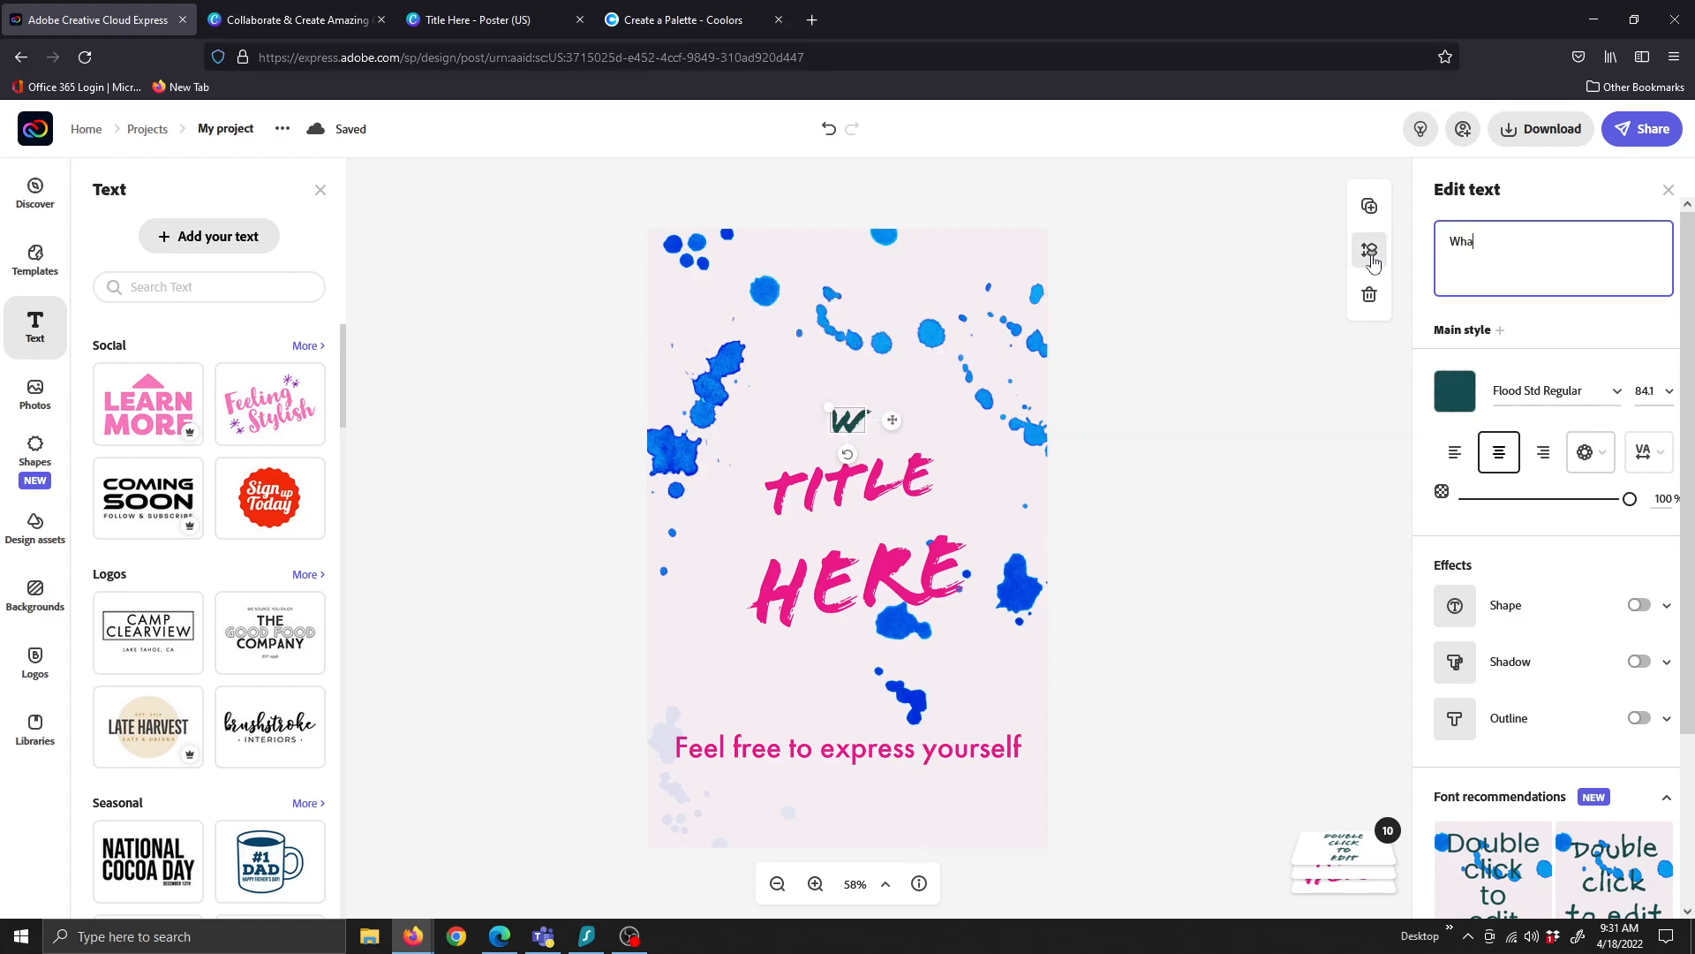
pyautogui.write('tever I want to ')
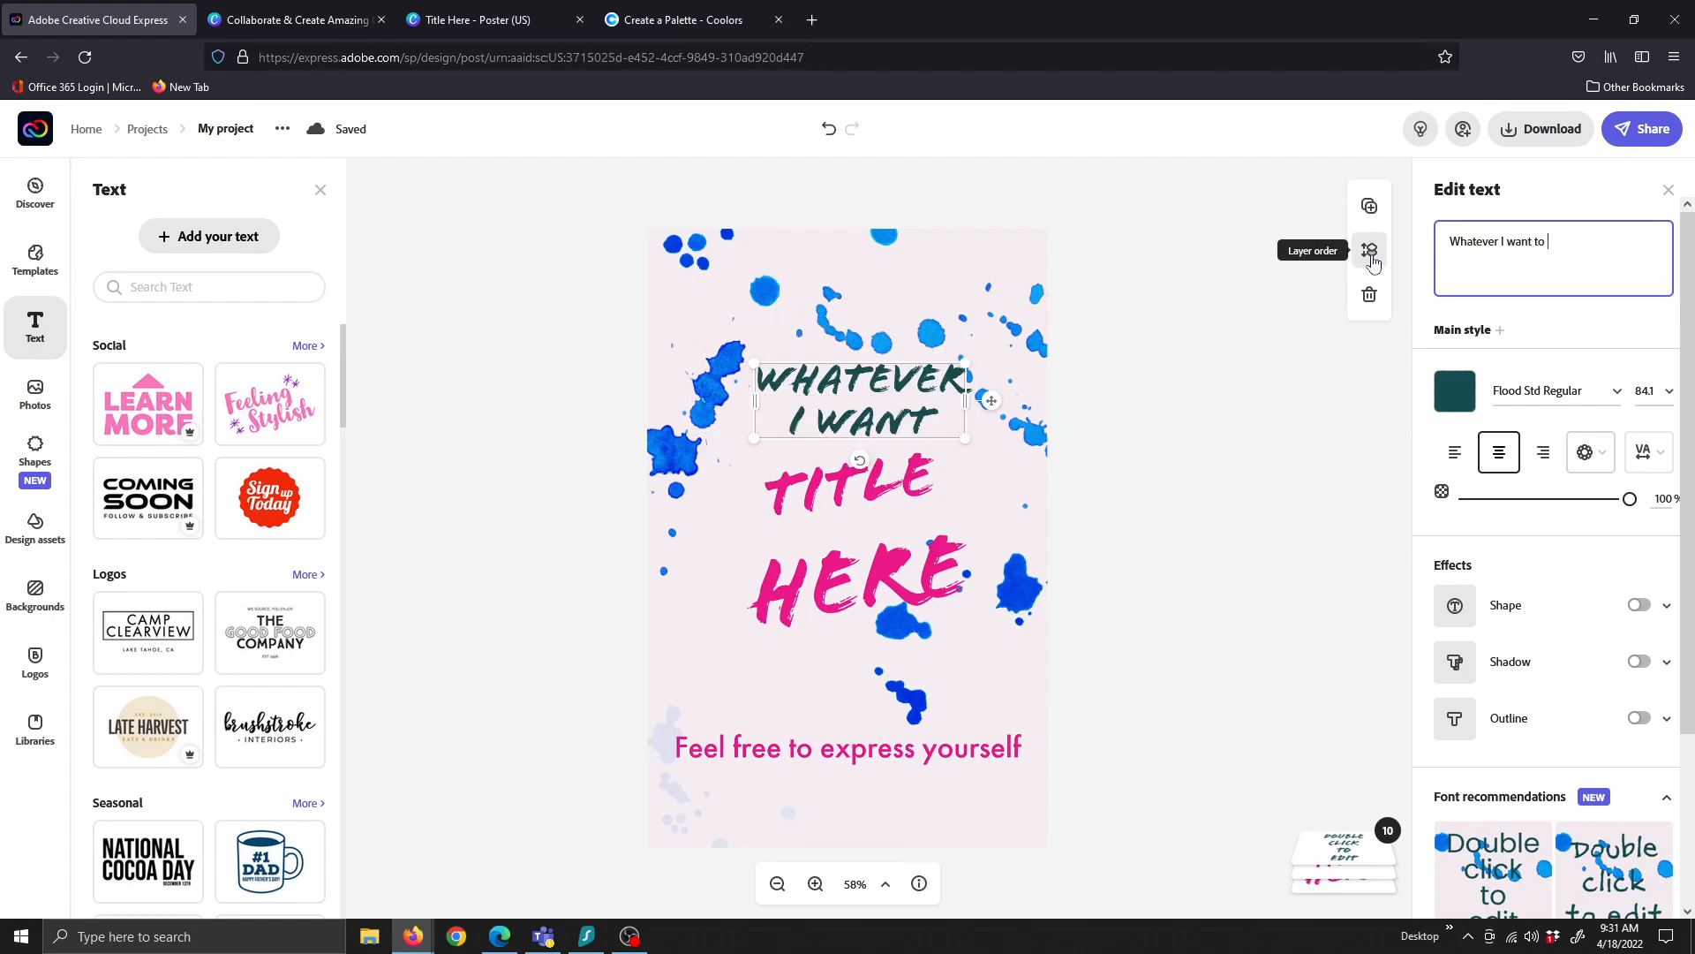
pyautogui.write('say!')
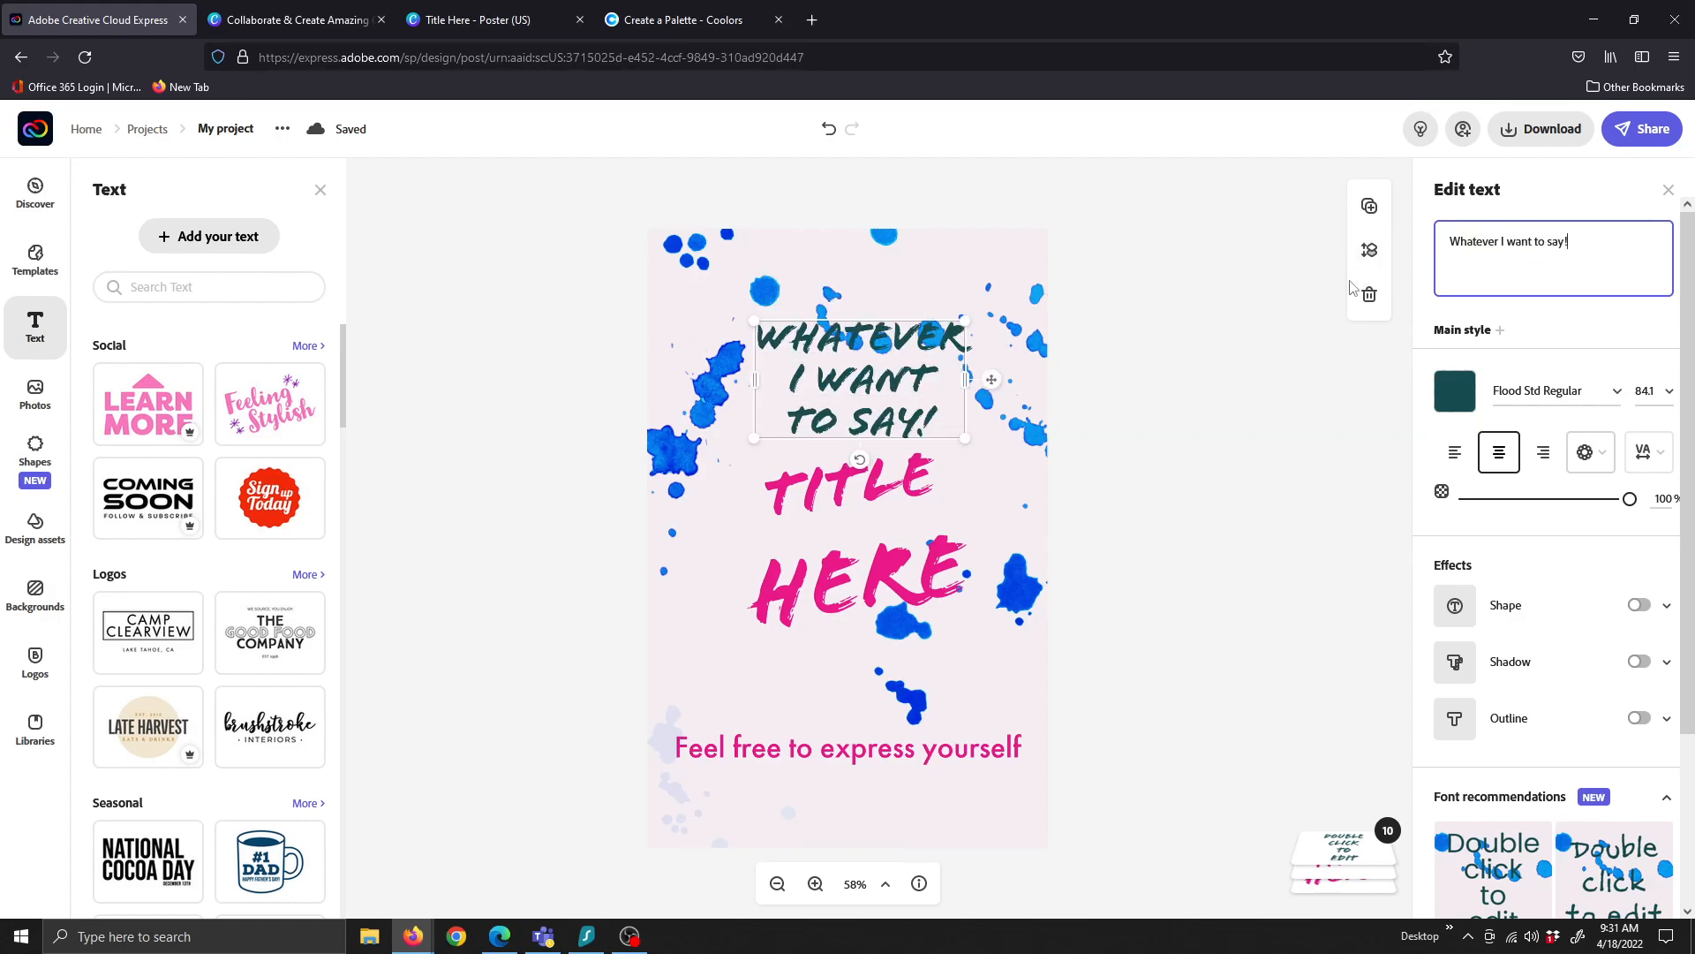
# Left-align the heading and enlarge it to size 127.9
pyautogui.click(1458, 465)
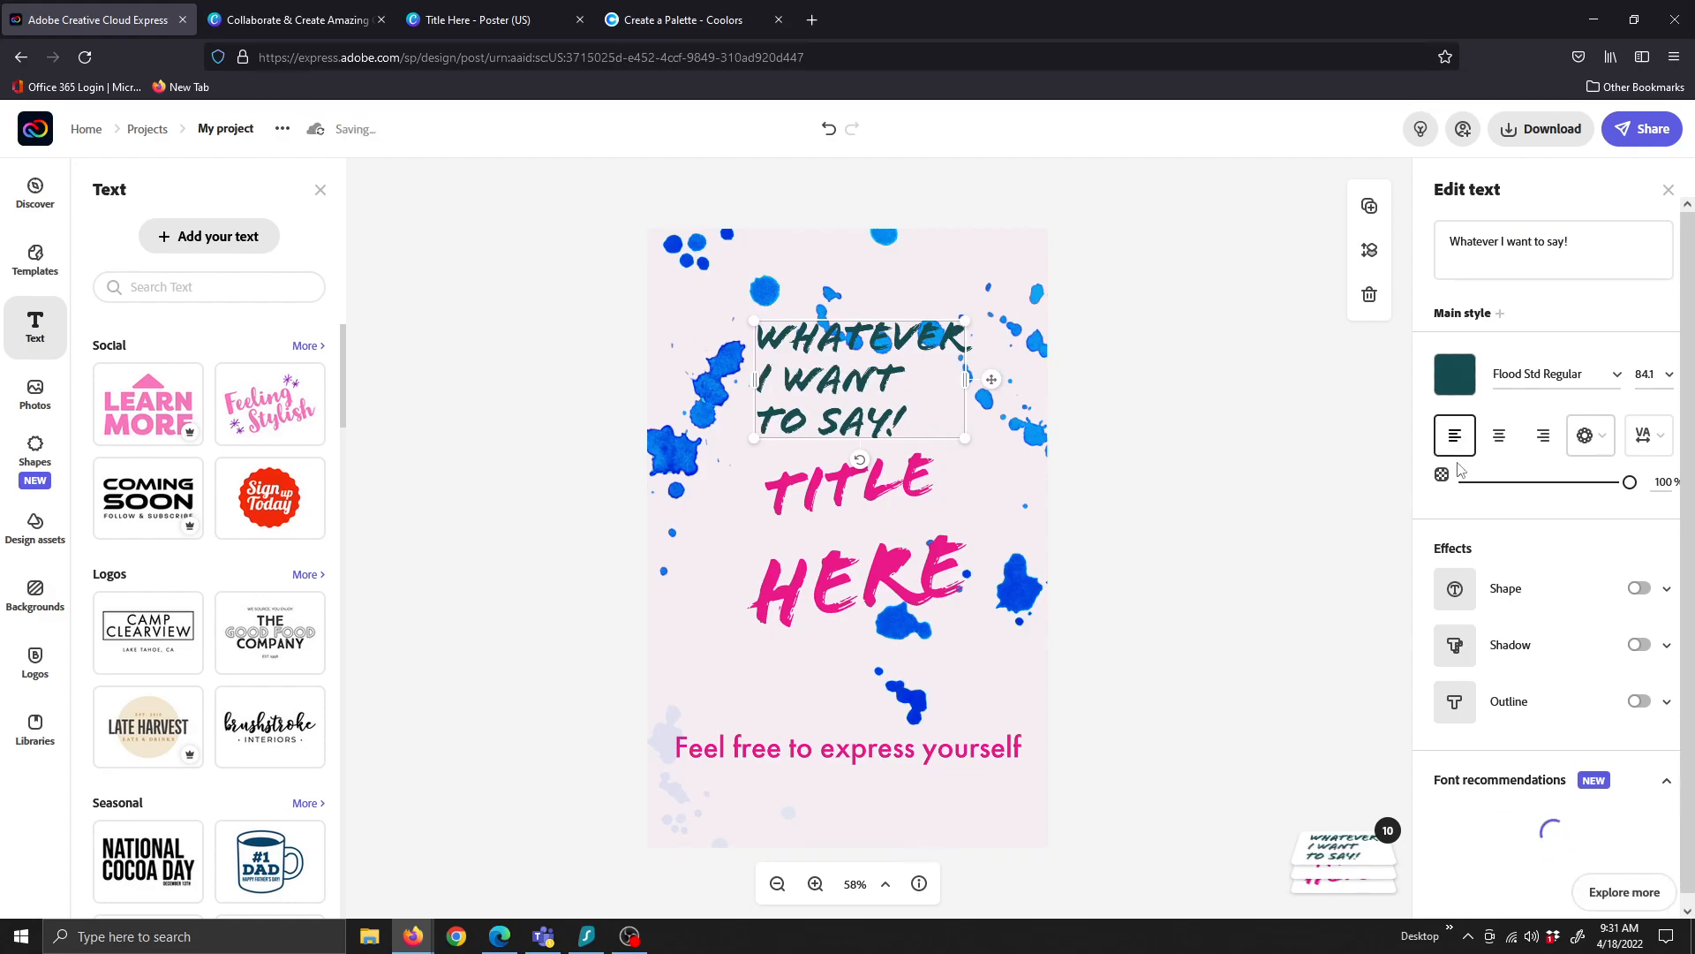
pyautogui.click(1668, 380)
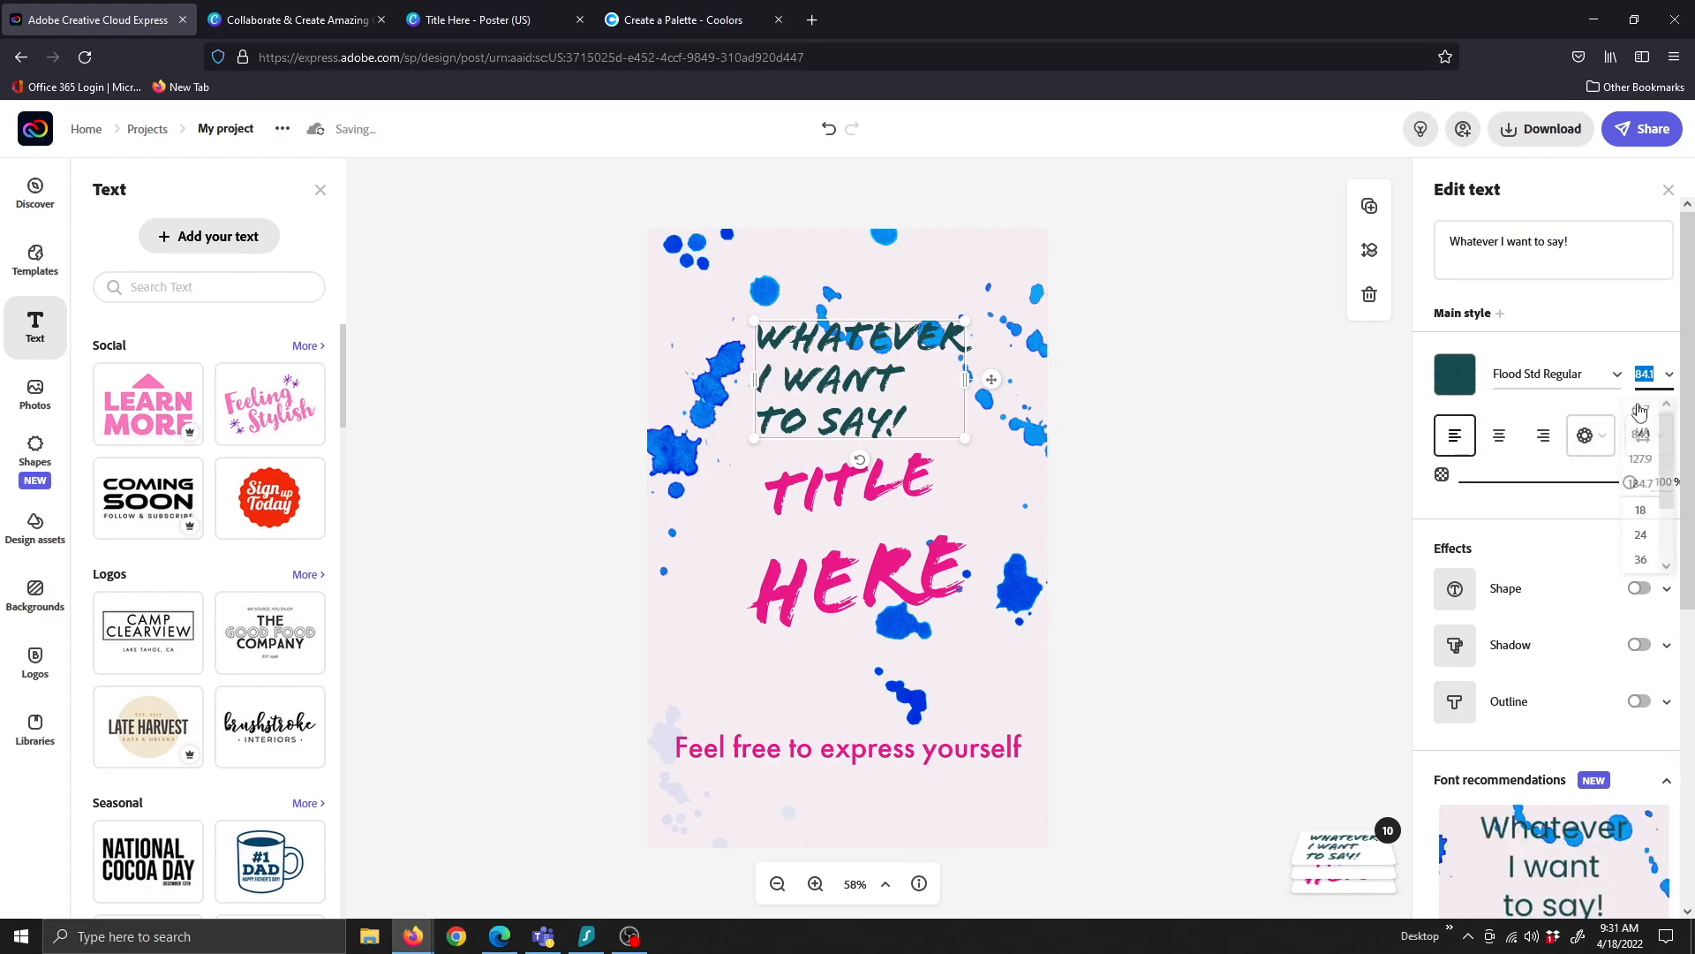
pyautogui.click(1640, 459)
# Move the heading to the poster's top, fit its box to two lines and scale it to about 121
pyautogui.moveTo(785, 329); pyautogui.dragTo(759, 279)
pyautogui.moveTo(994, 421); pyautogui.dragTo(888, 411)
pyautogui.moveTo(892, 330); pyautogui.dragTo(1029, 344)
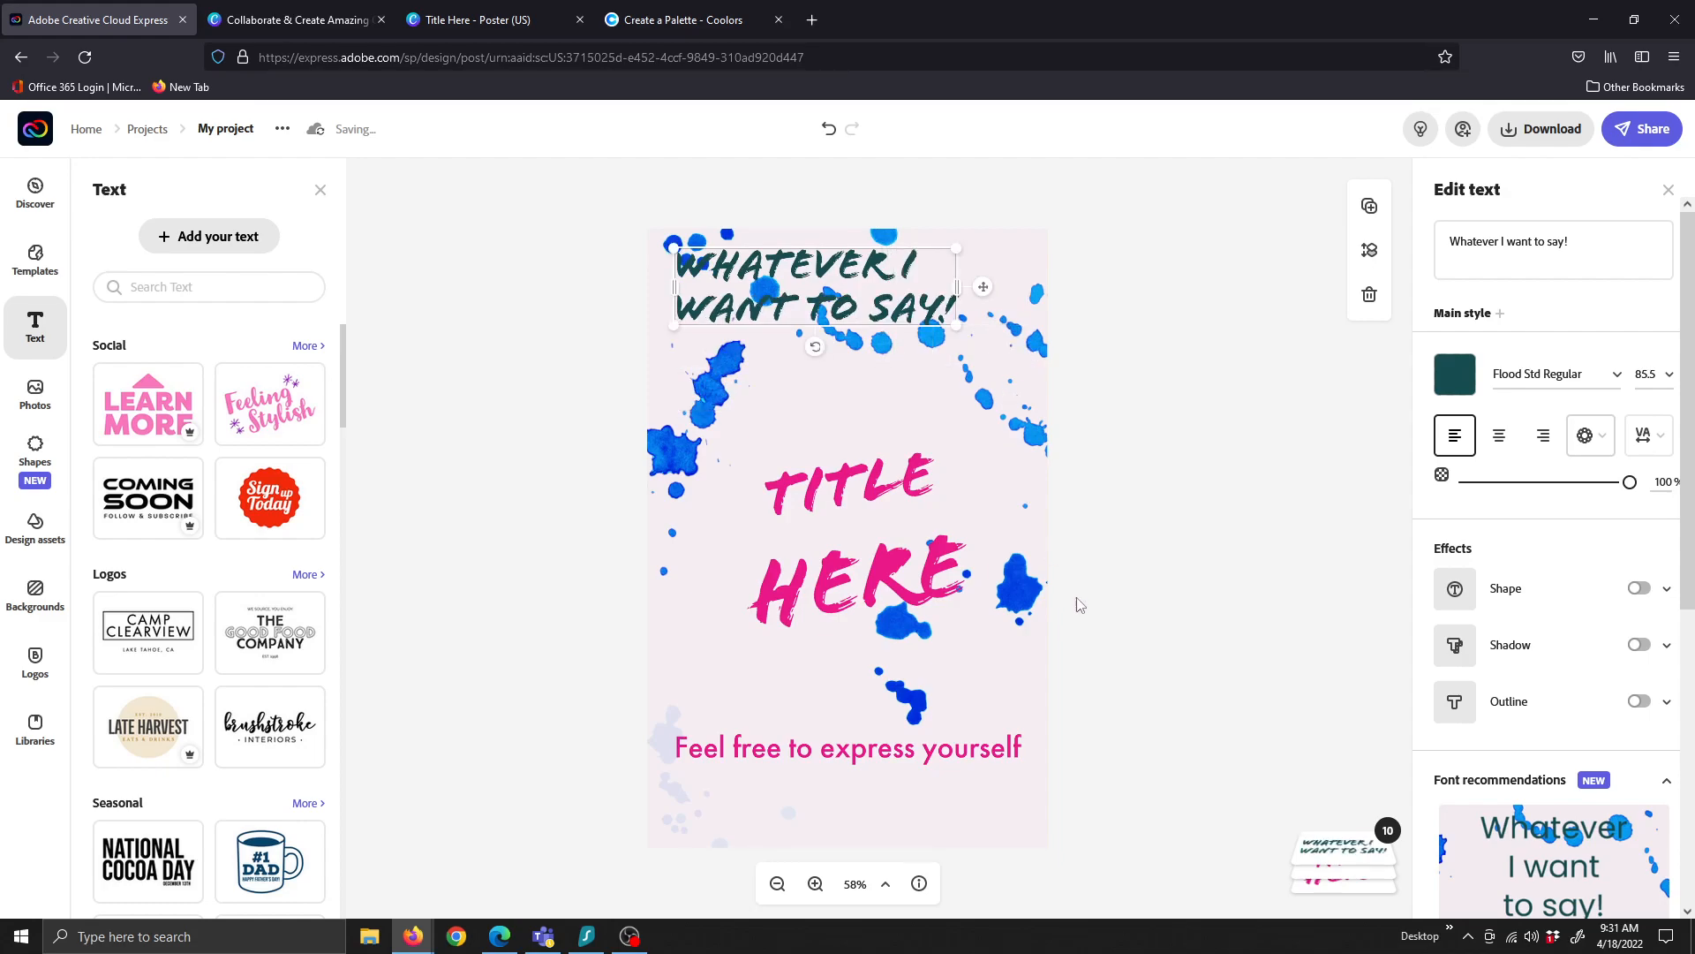
pyautogui.click(1221, 603)
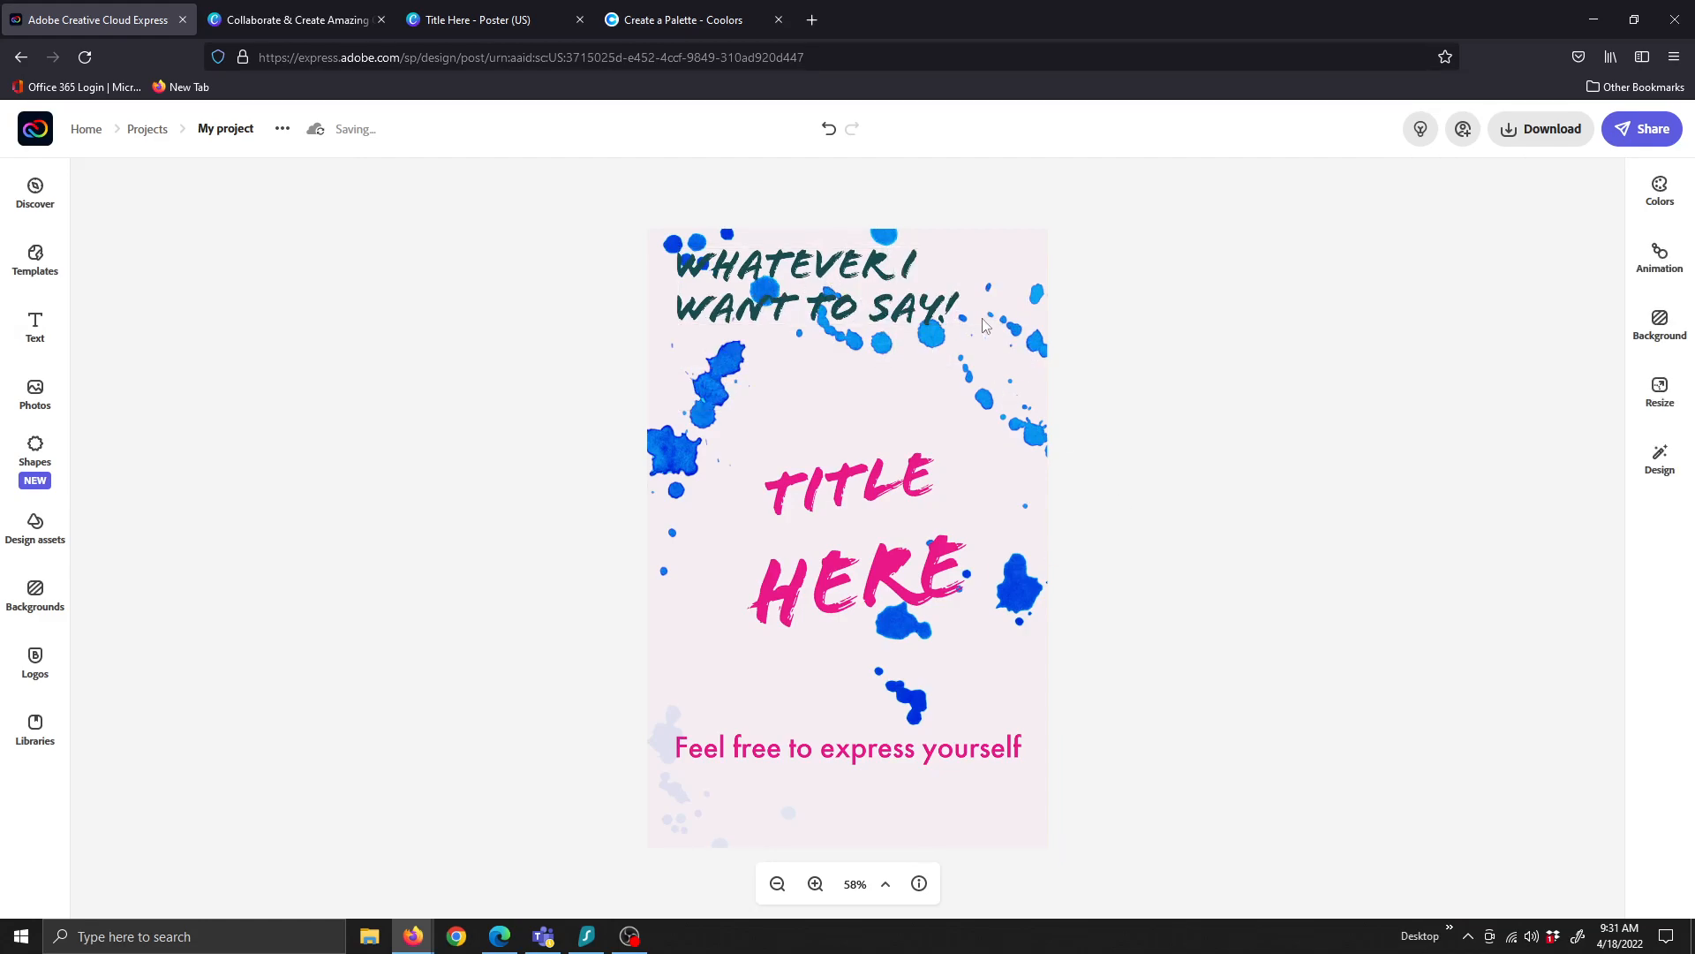
pyautogui.click(945, 318)
pyautogui.moveTo(956, 325); pyautogui.dragTo(970, 474)
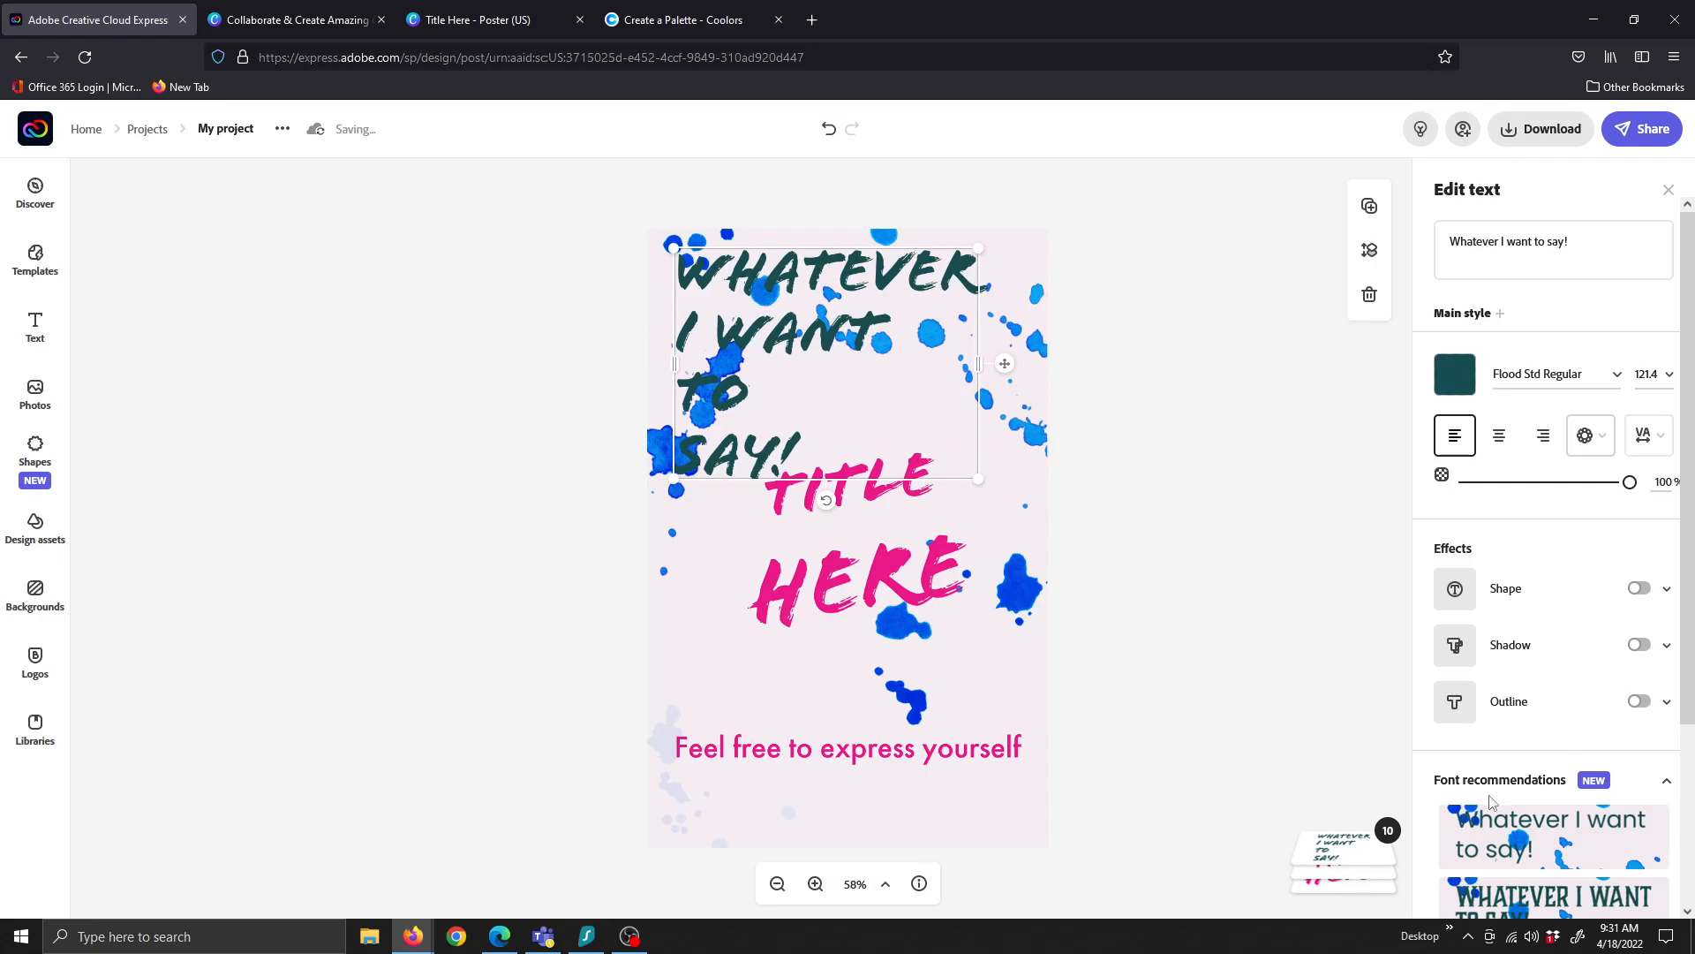
pyautogui.scroll(-1, 1495, 660)
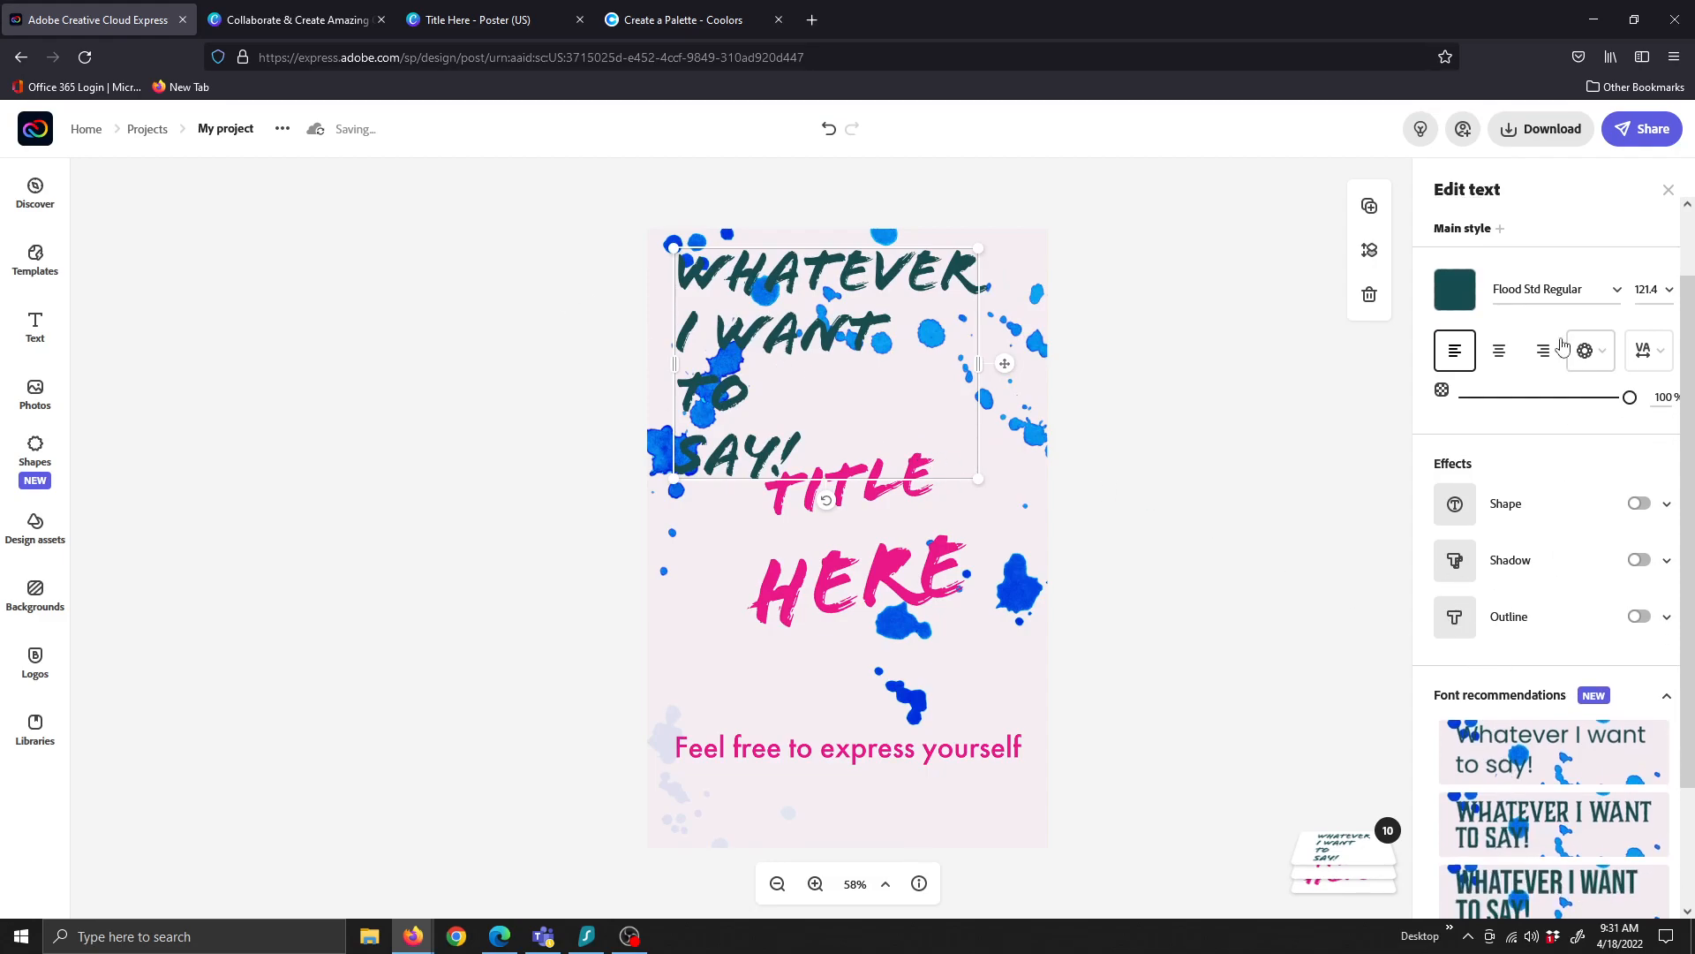
pyautogui.click(1616, 294)
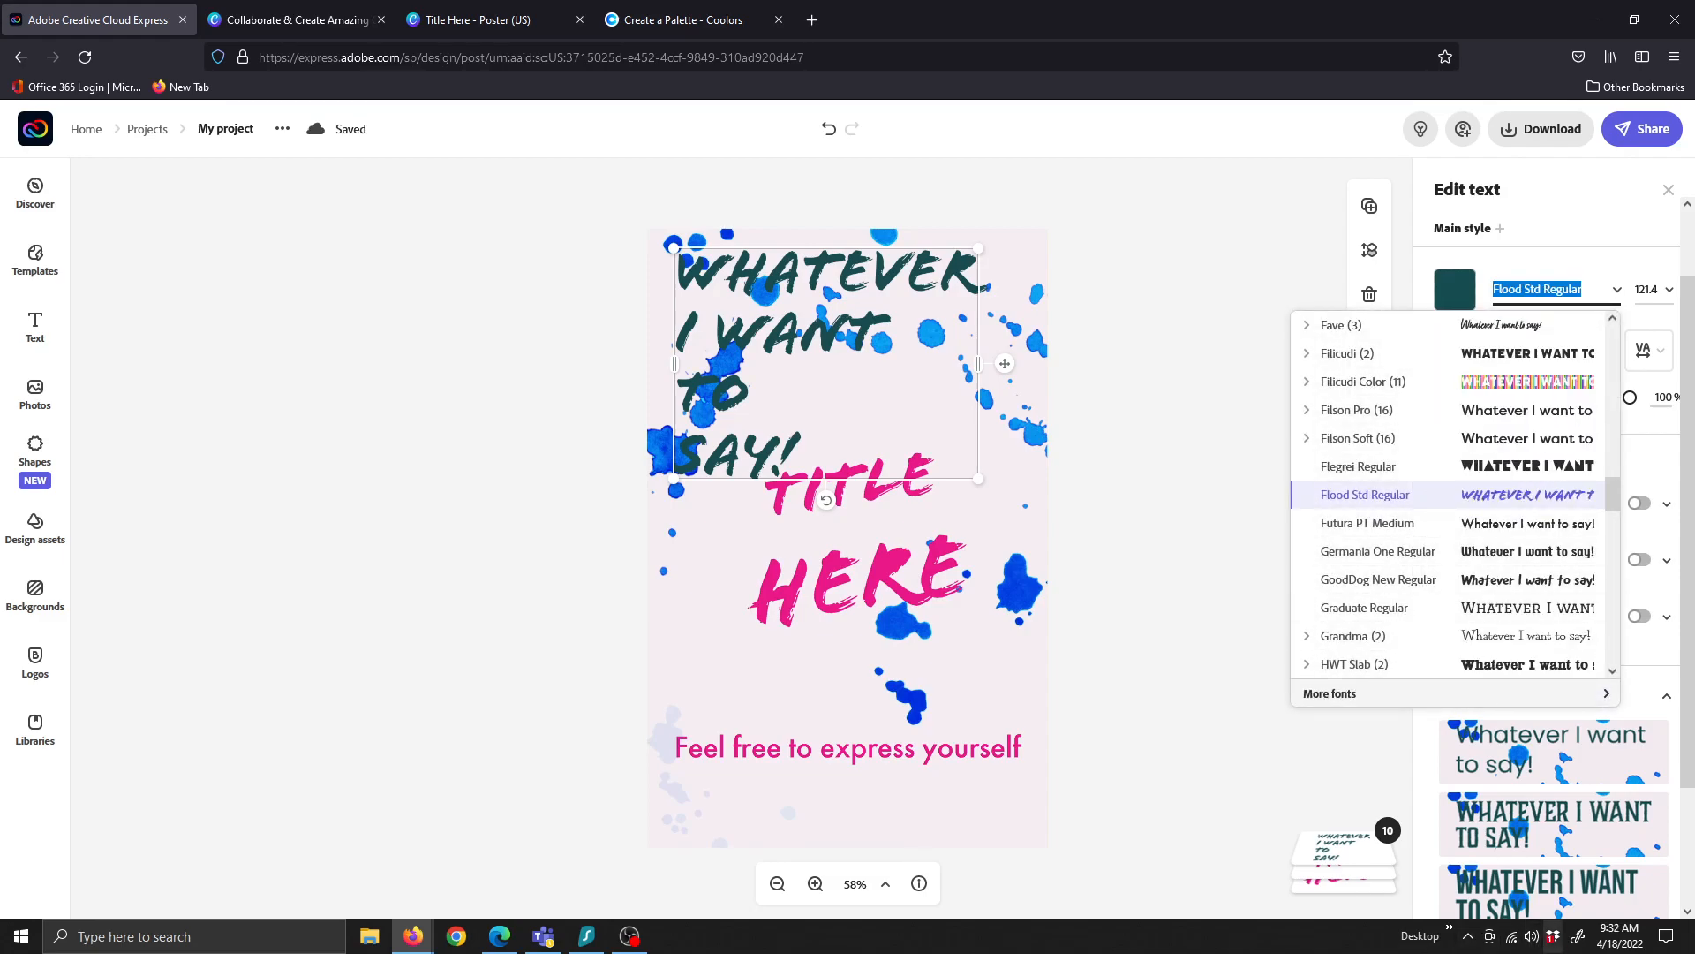
# Review the active fonts in Creative Cloud Desktop, then open the Adobe Fonts browse page
pyautogui.click(1468, 943)
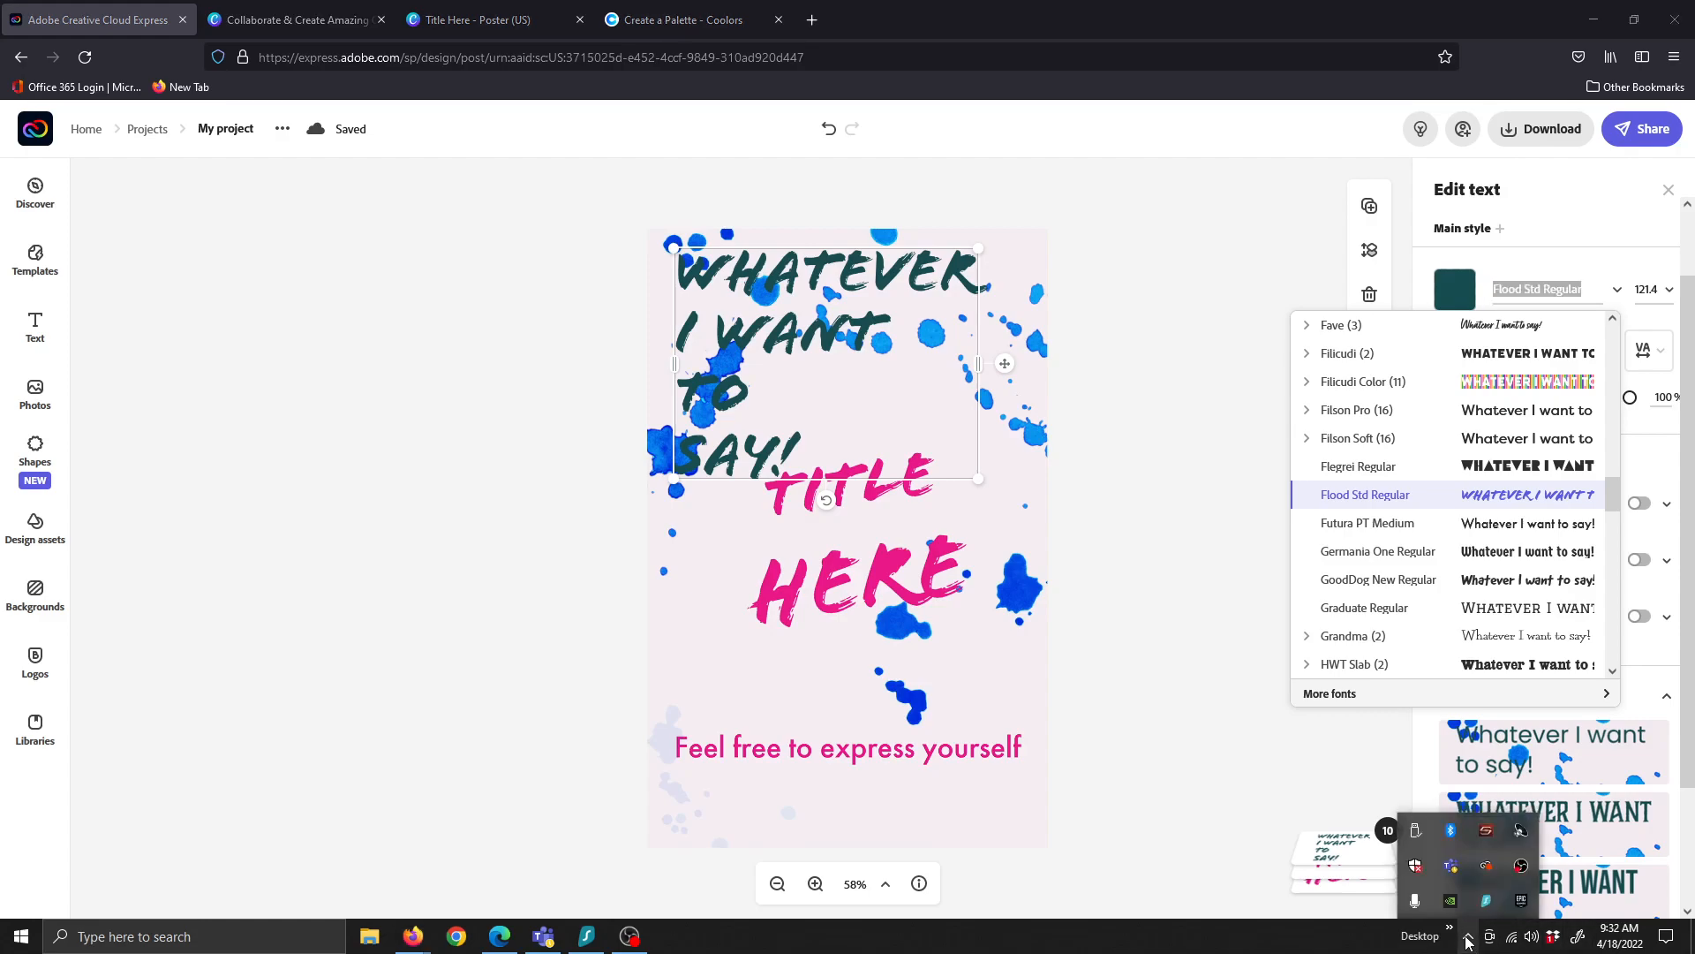
pyautogui.click(1486, 865)
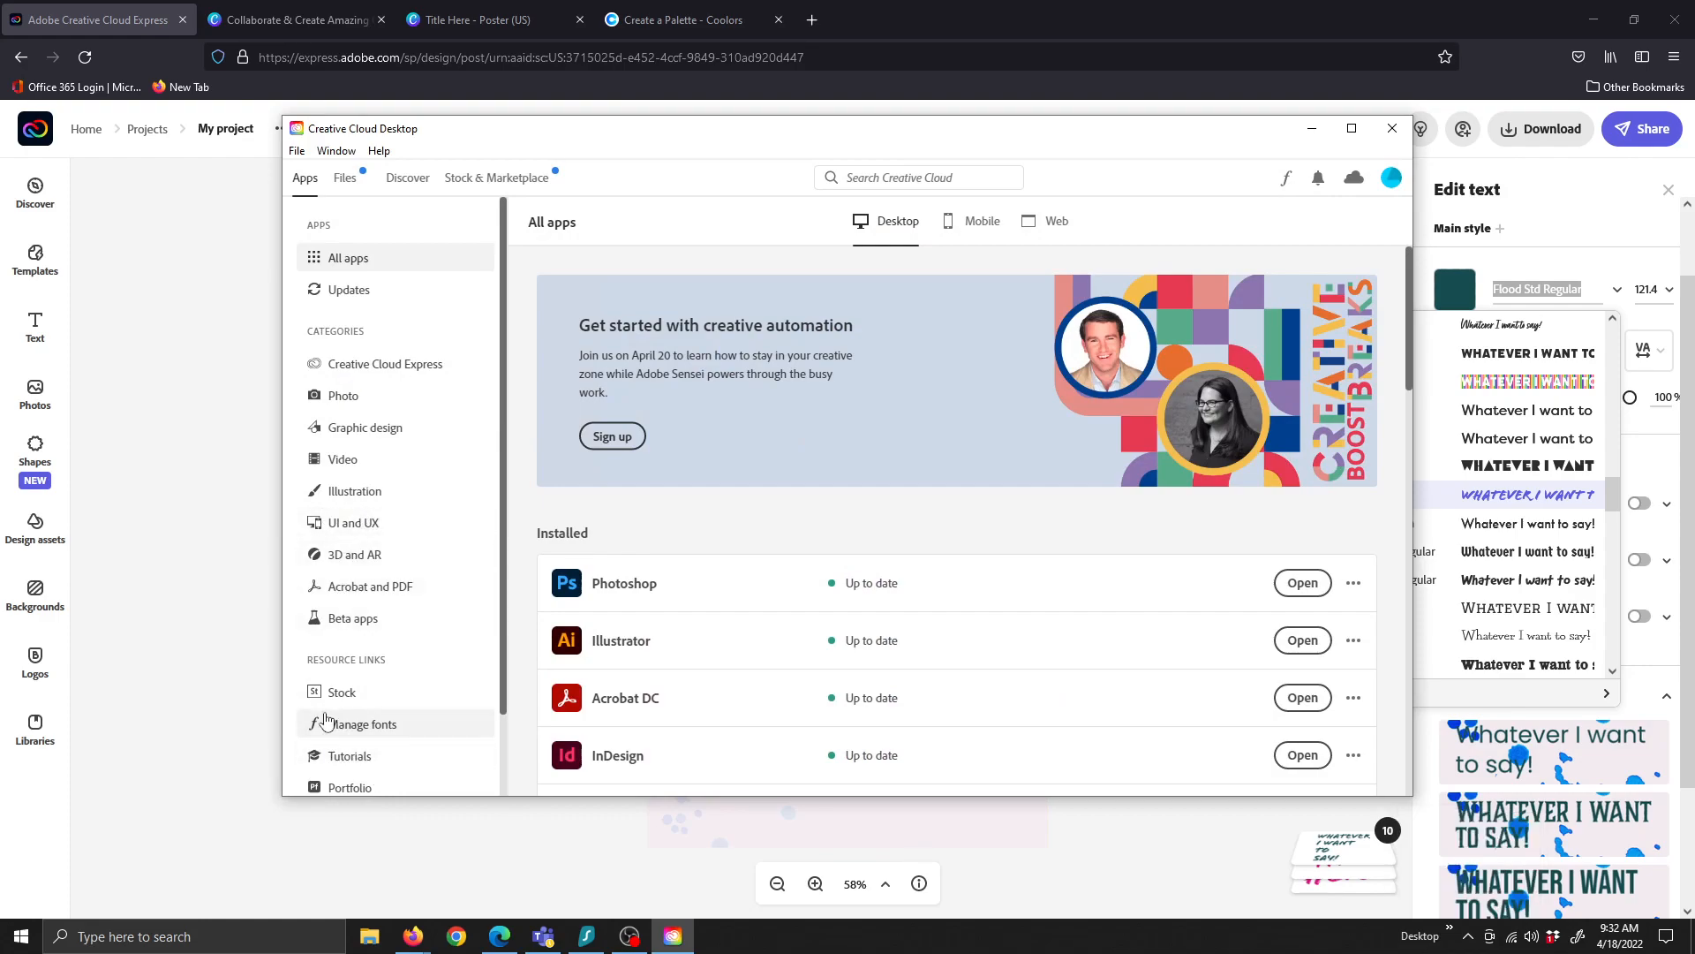
pyautogui.click(351, 726)
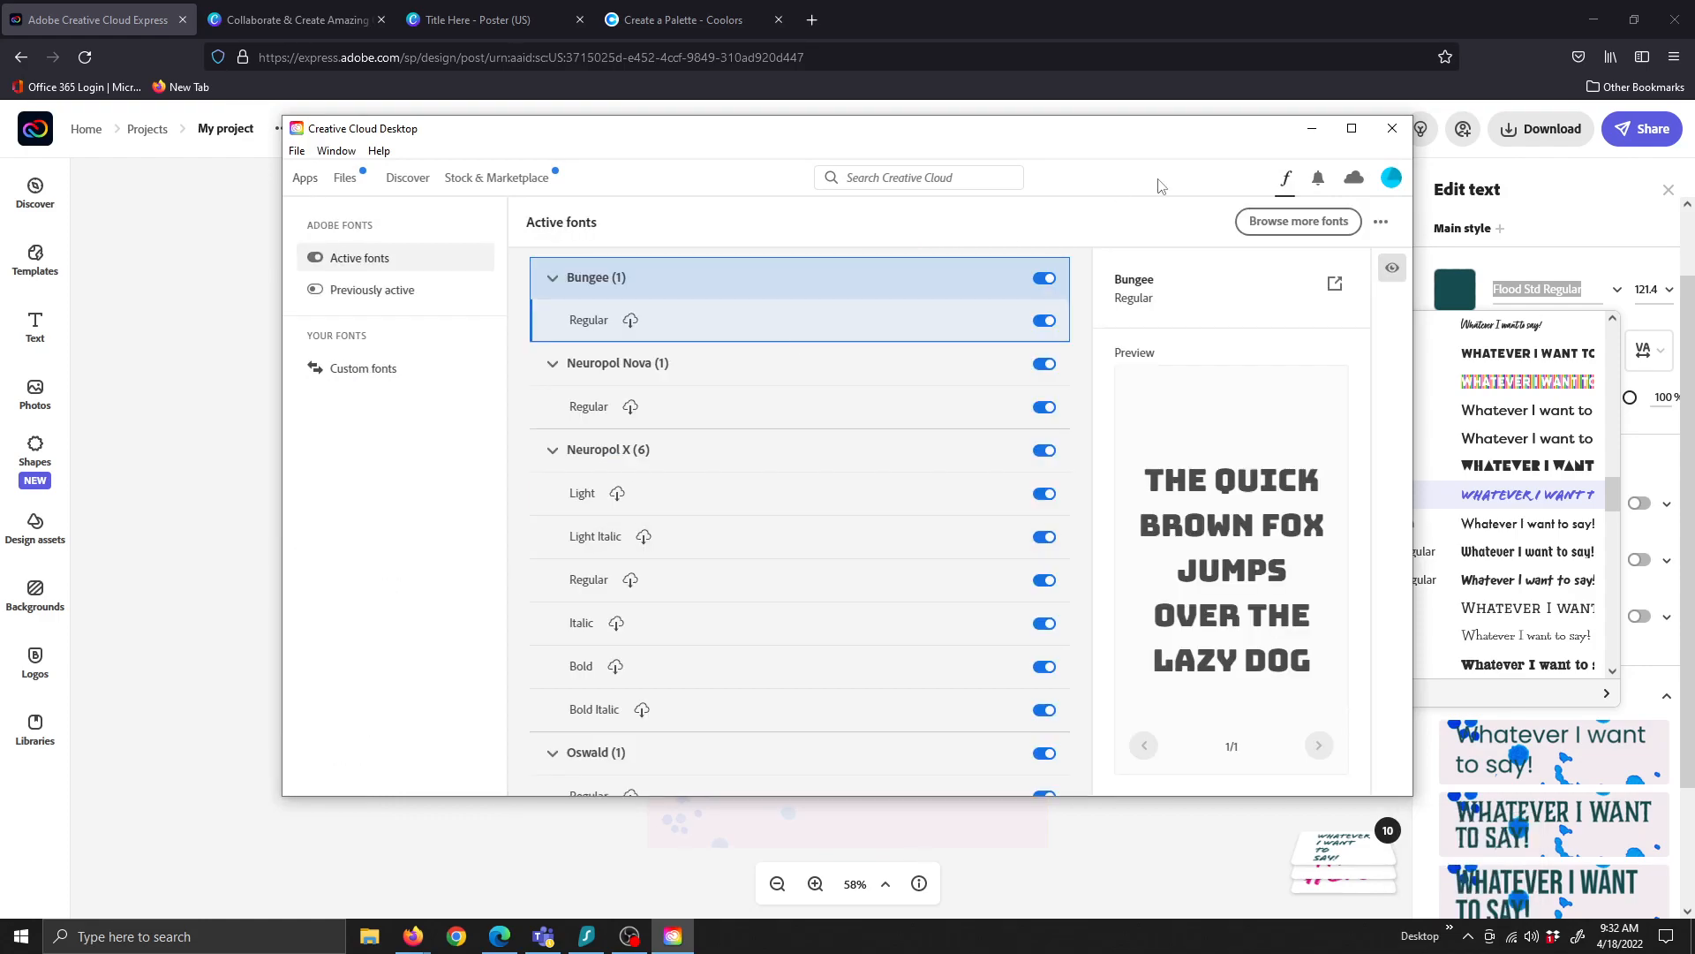
pyautogui.scroll(-1, 754, 560)
pyautogui.scroll(1, 909, 465)
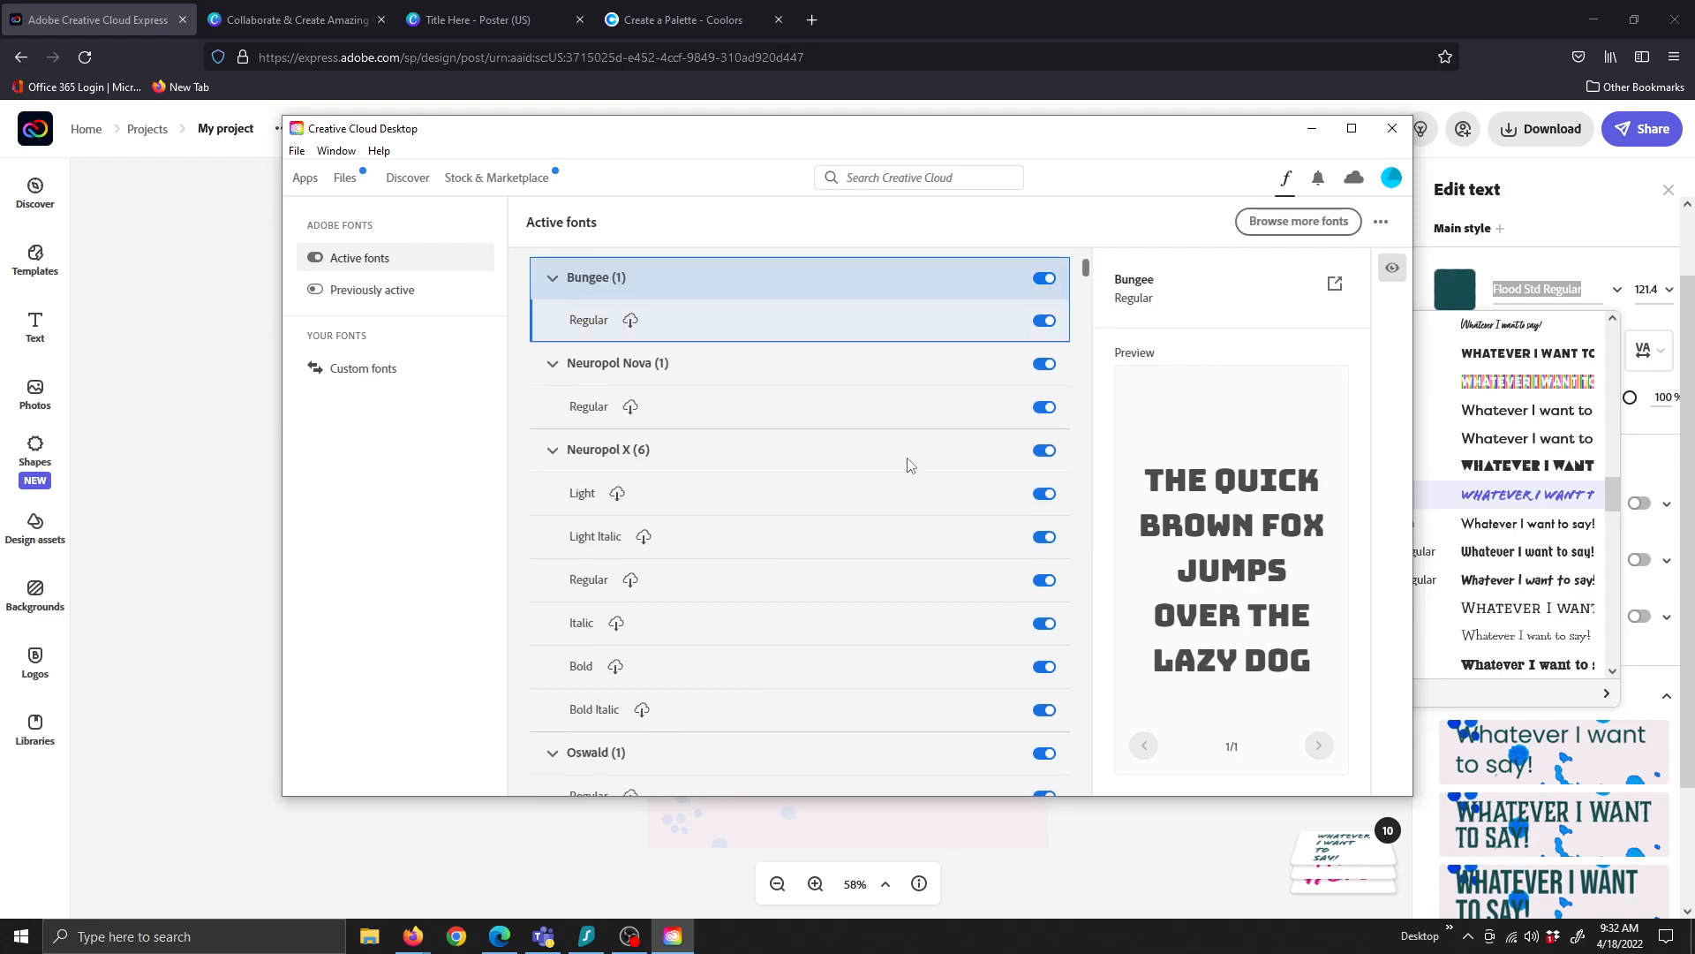
pyautogui.click(1287, 232)
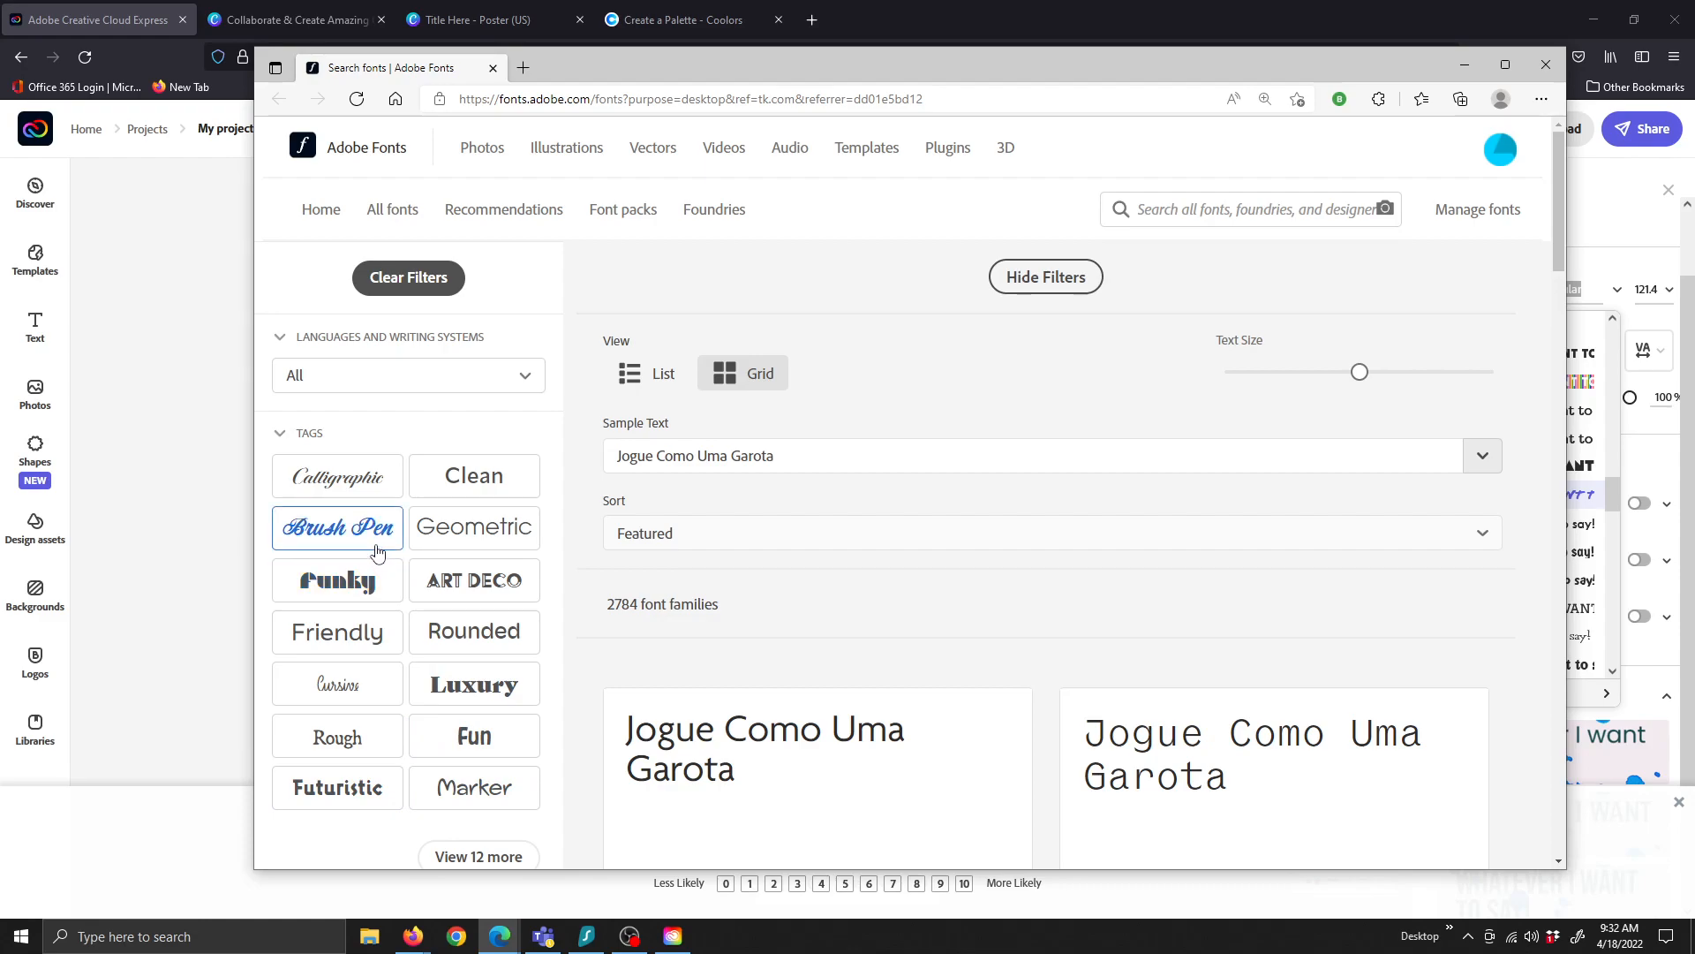
# Filter Adobe Fonts by the Geometric tag and open the Rockwell Nova family page
pyautogui.click(429, 535)
pyautogui.scroll(-10, 769, 613)
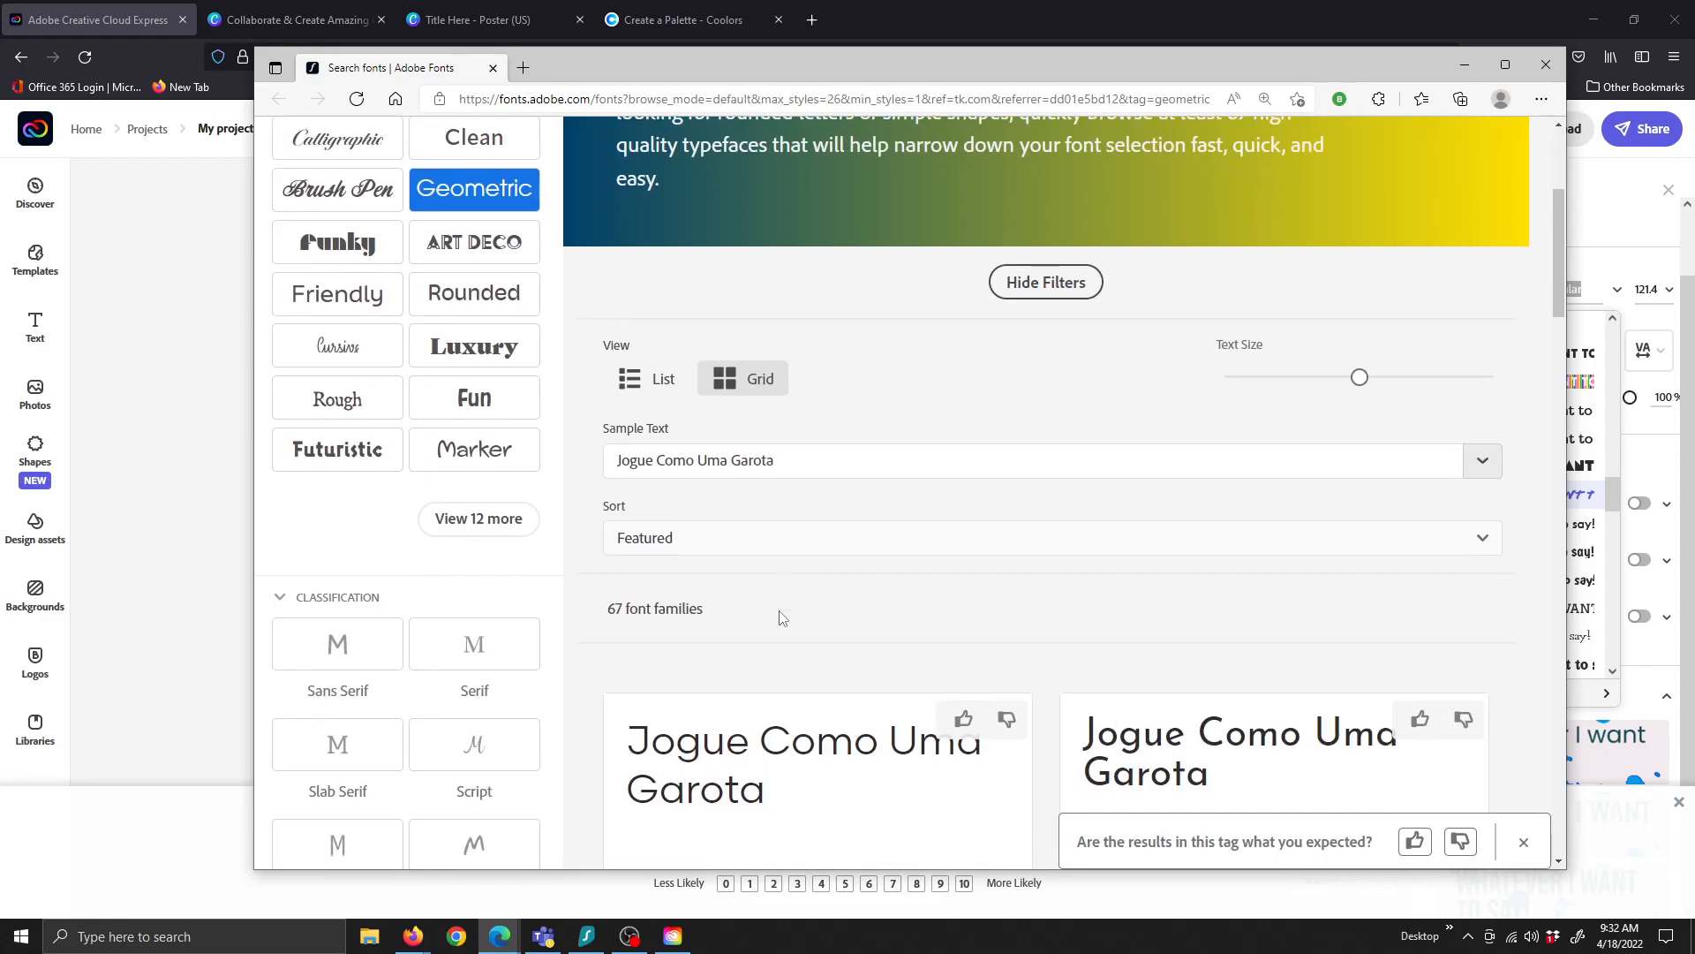
pyautogui.scroll(-3, 784, 616)
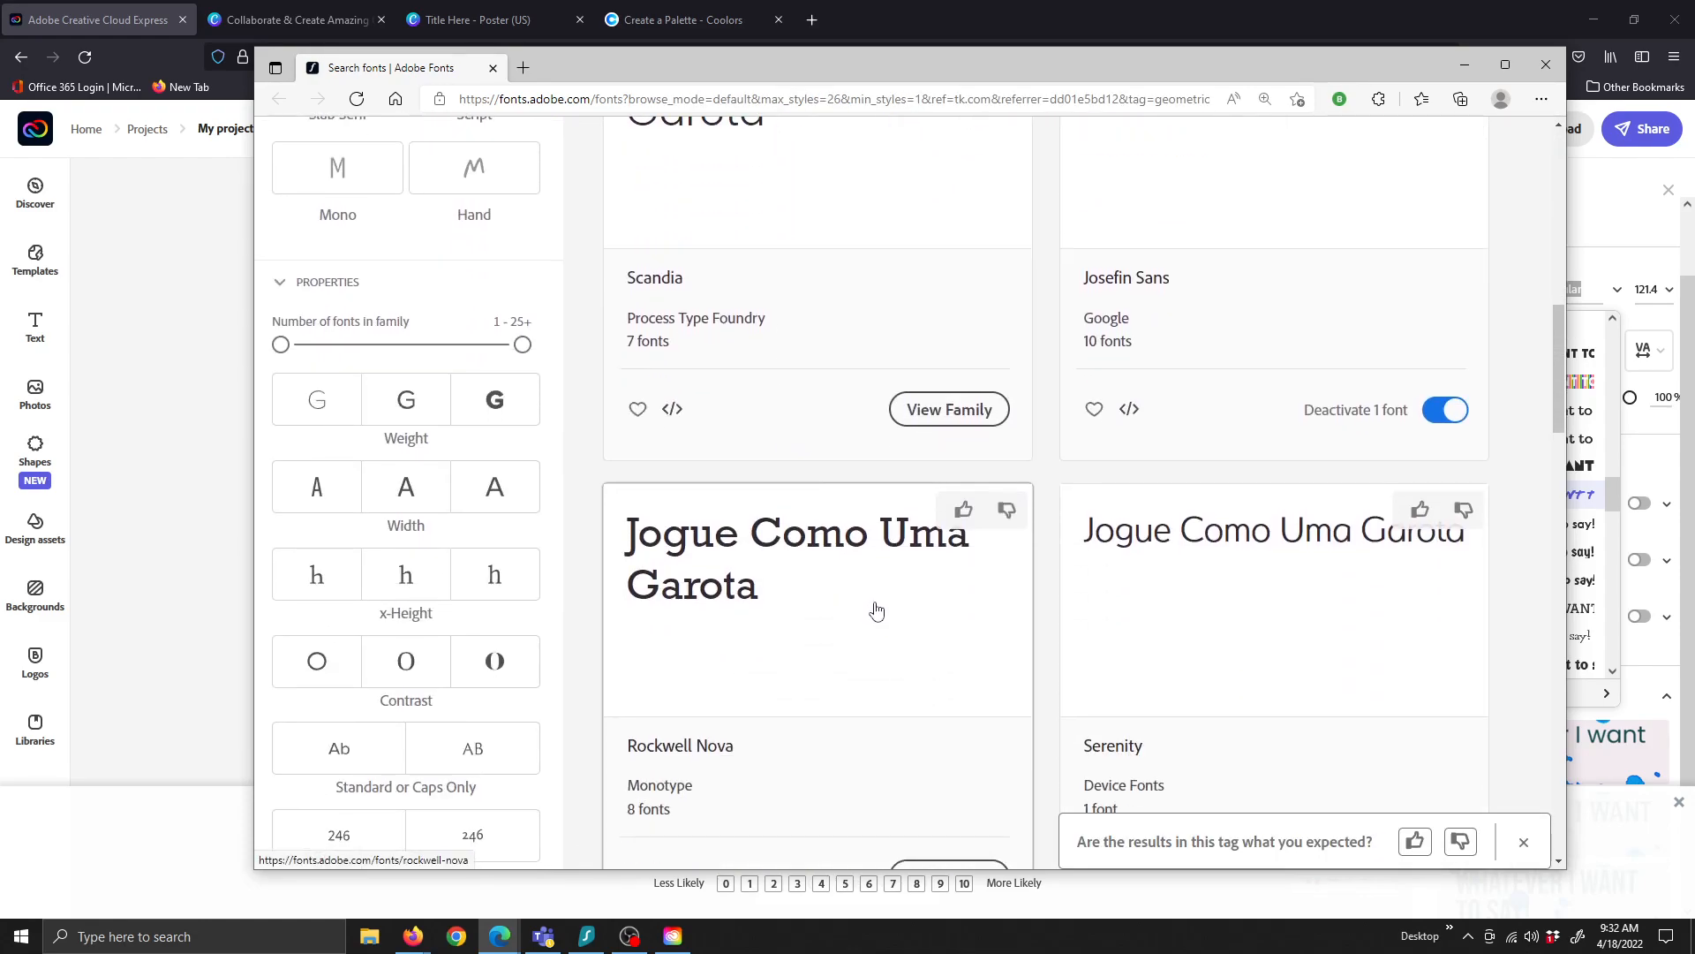
pyautogui.scroll(4, 1275, 454)
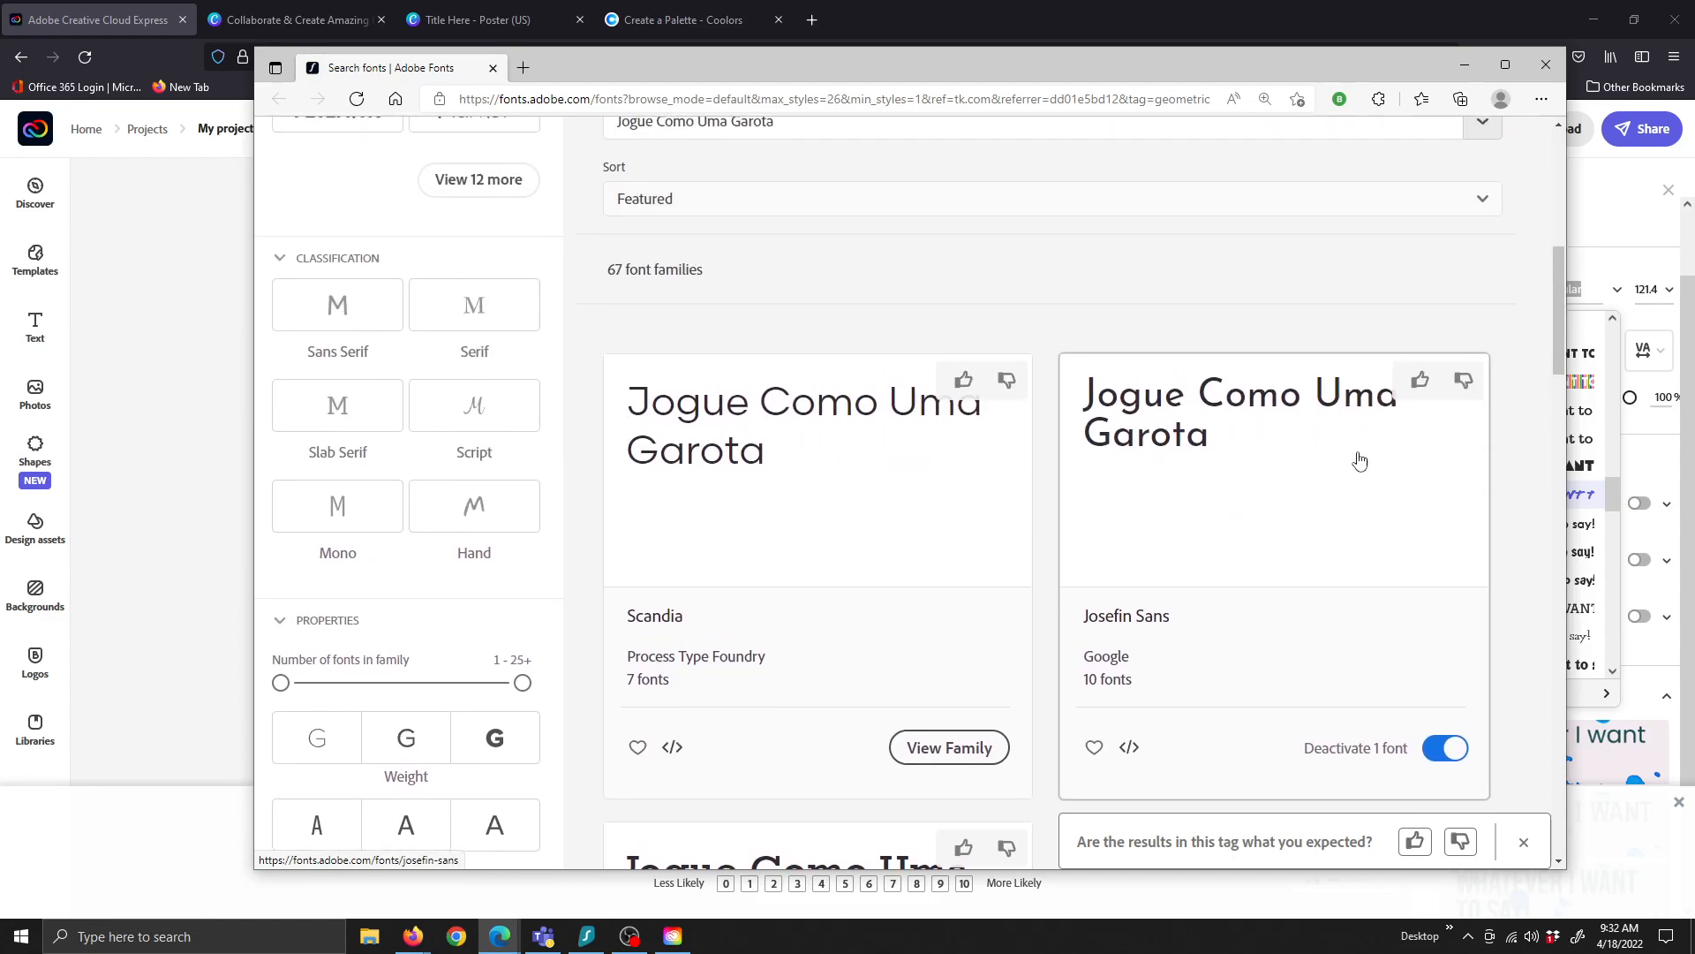
pyautogui.scroll(-3, 1325, 623)
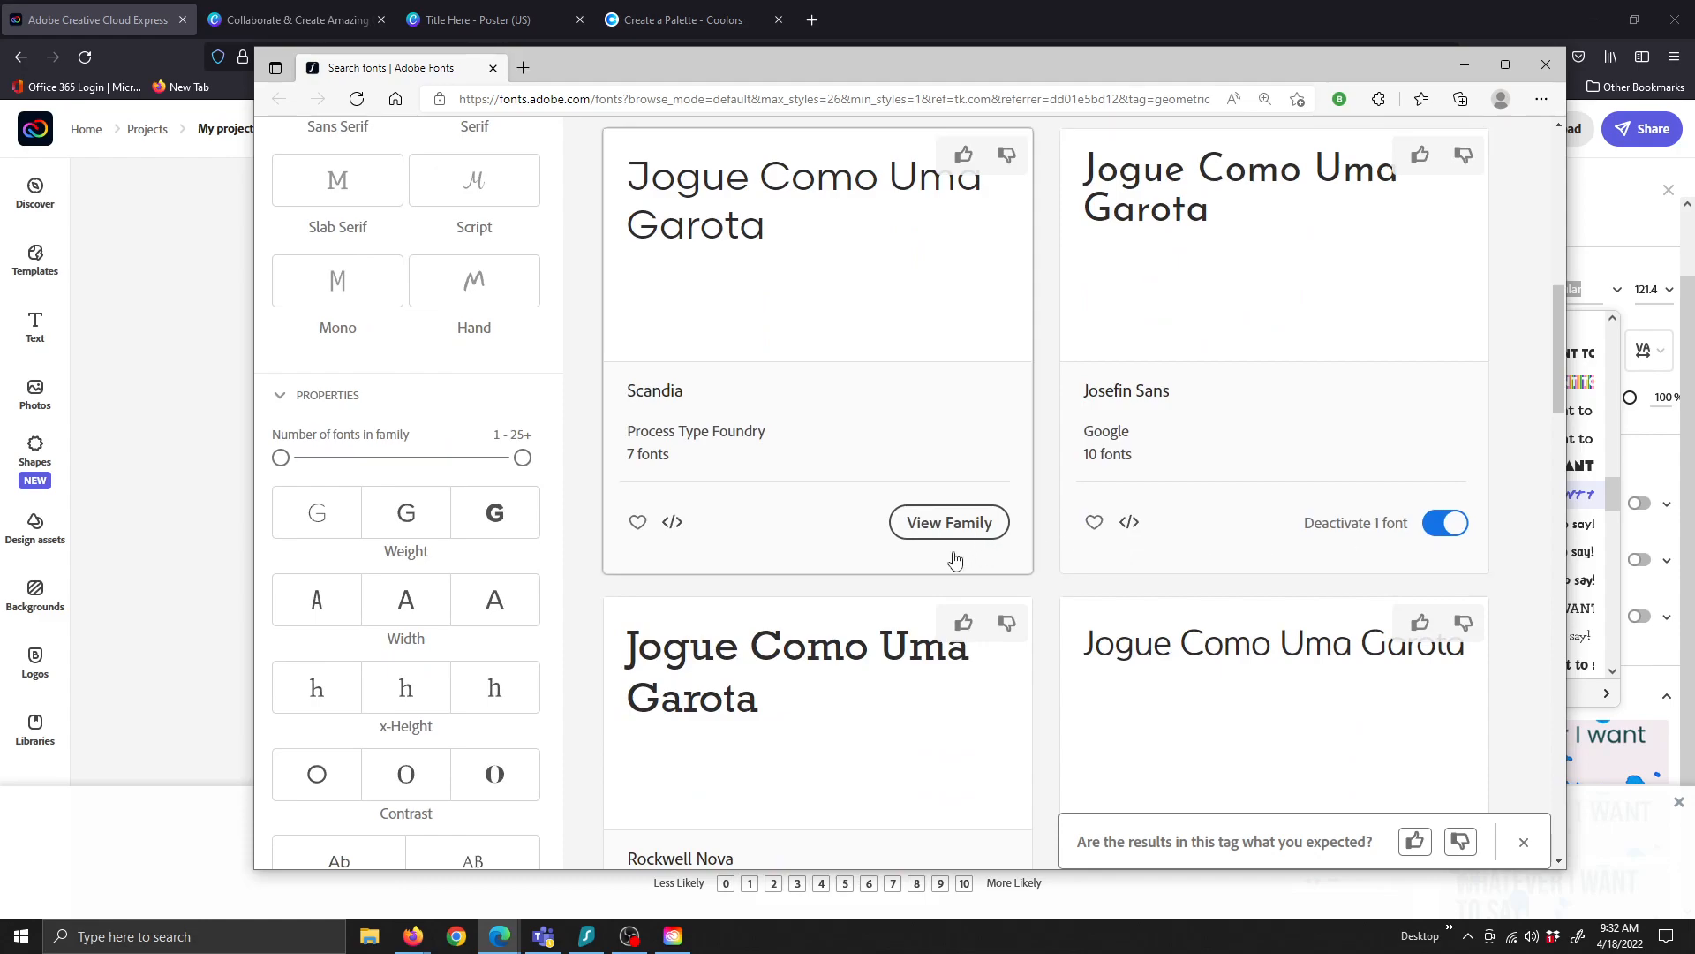
pyautogui.scroll(-8, 918, 632)
pyautogui.scroll(5, 901, 622)
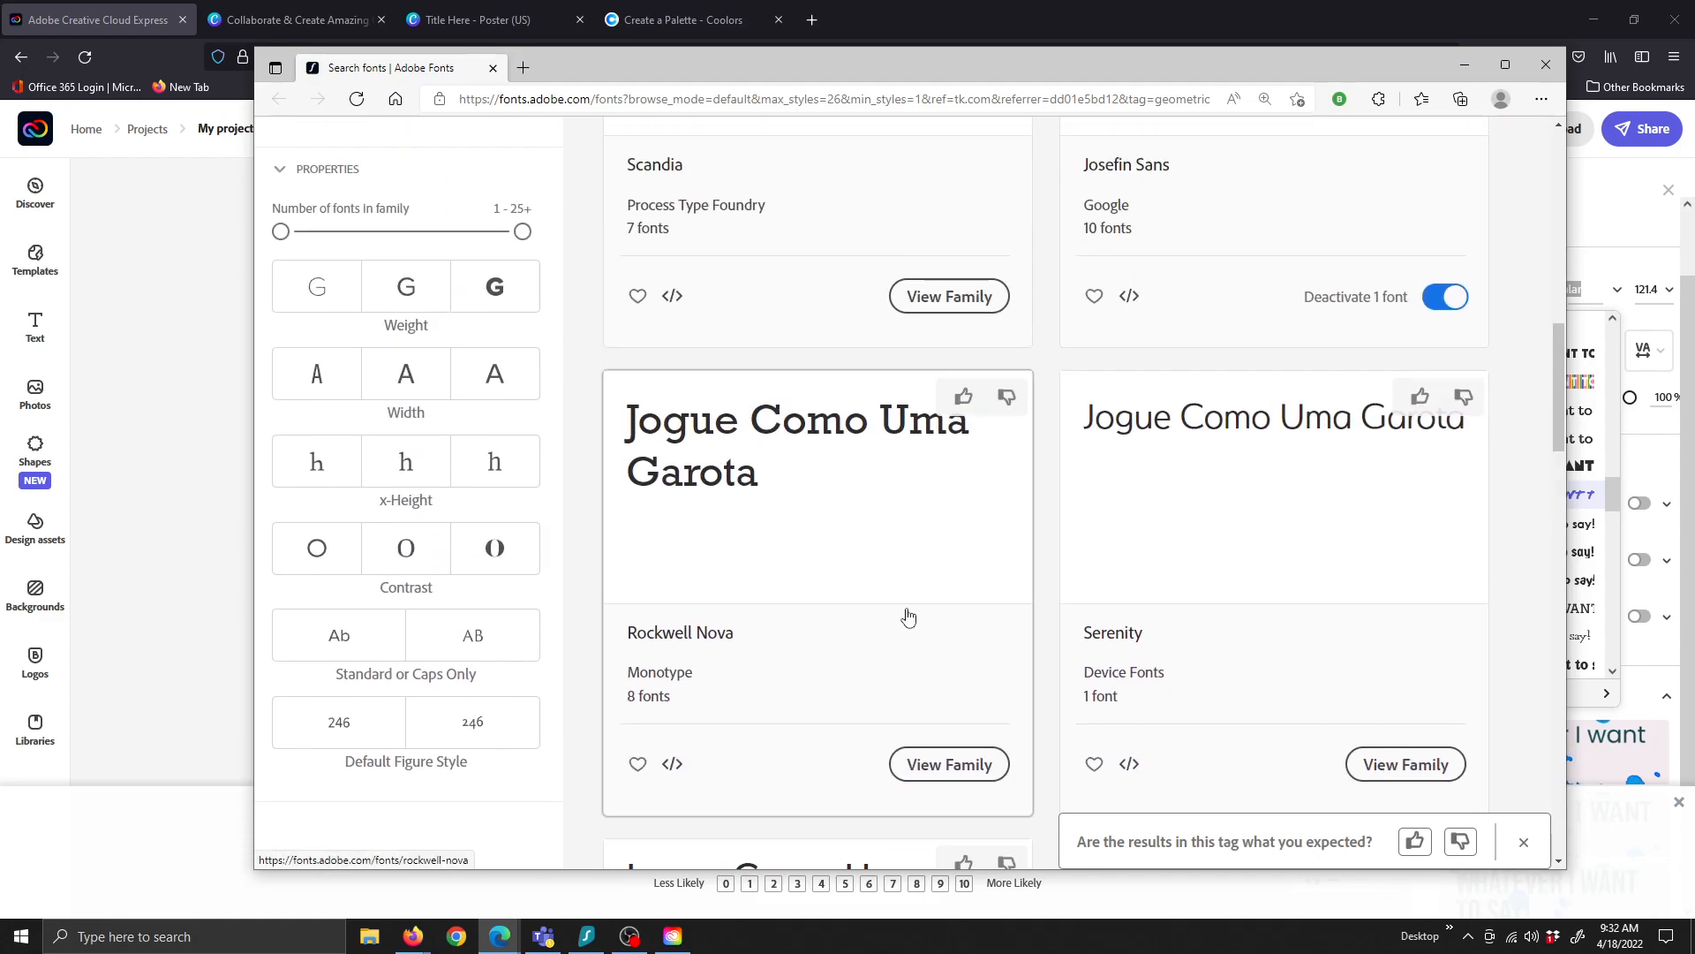
pyautogui.scroll(-3, 733, 587)
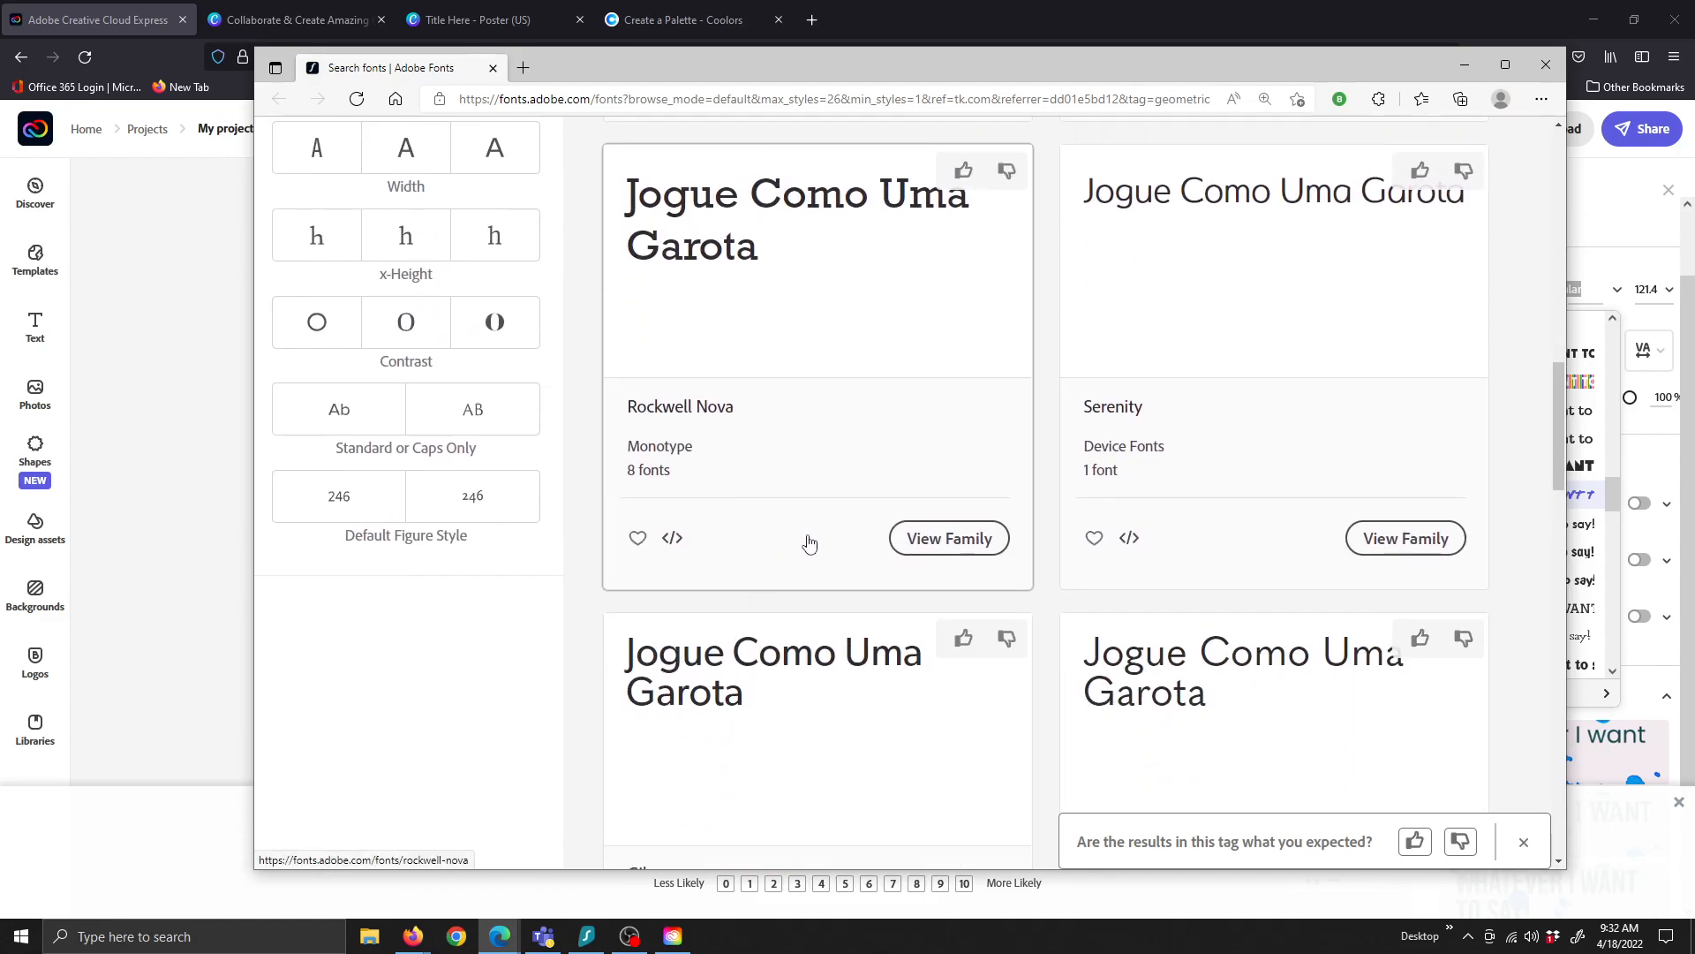
pyautogui.click(912, 549)
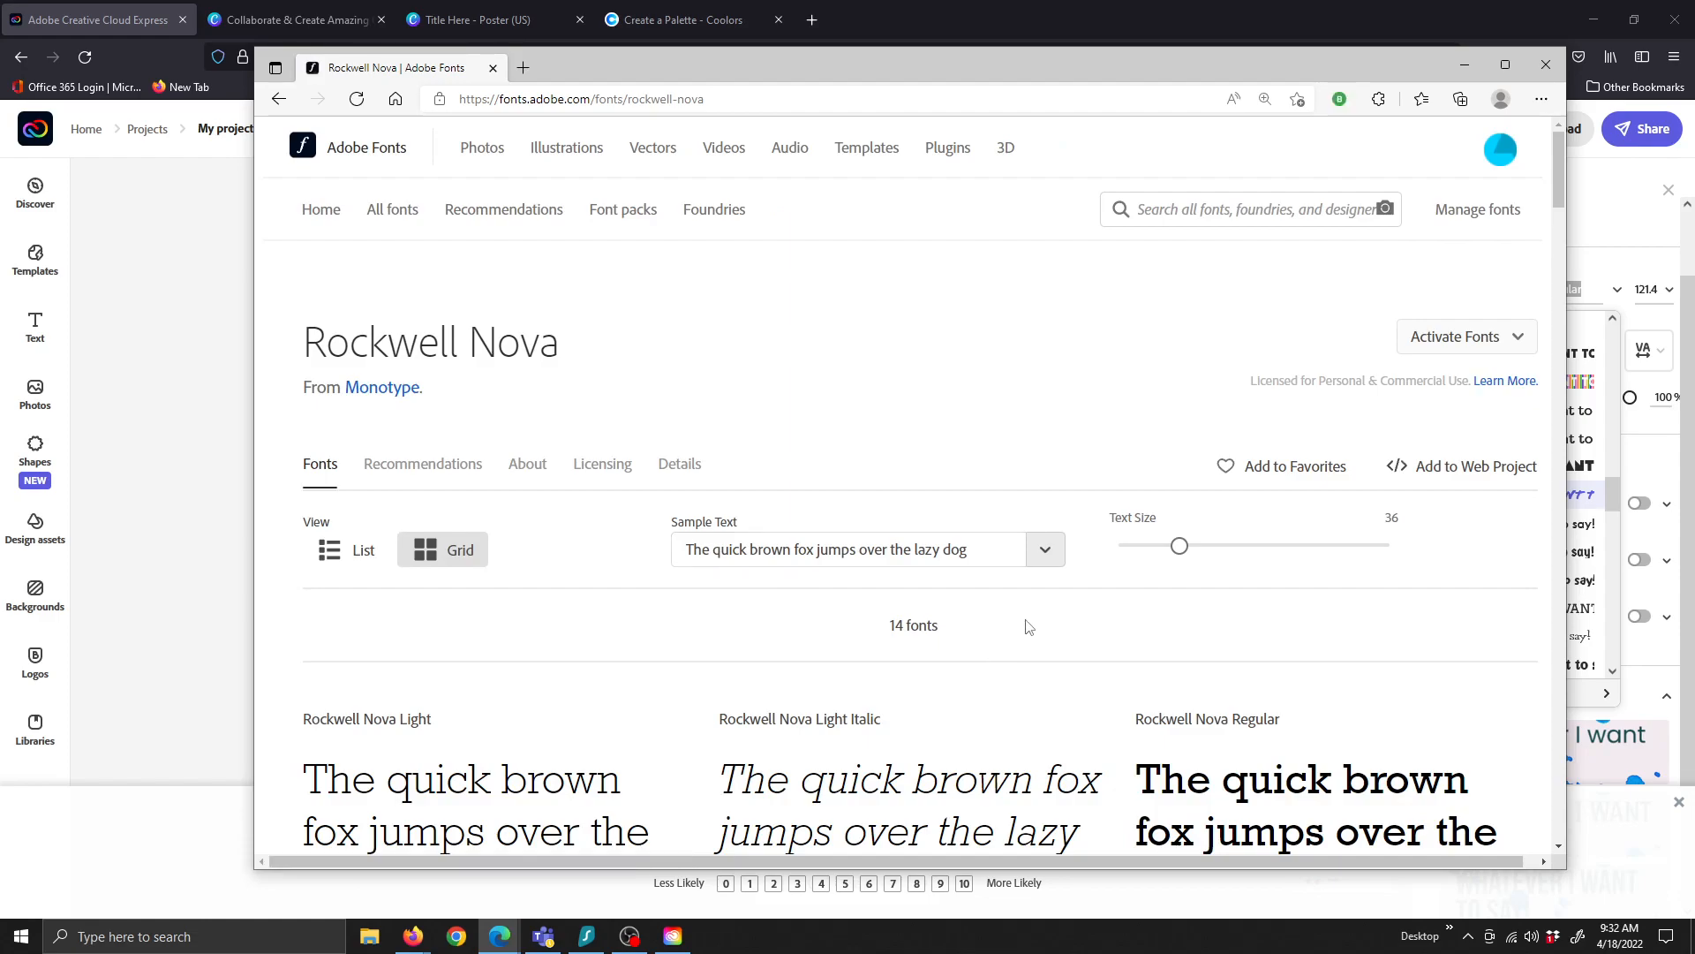
# Activate the Rockwell Nova and Rockwell Nova Condensed fonts, then return to the Express poster
pyautogui.click(1439, 353)
pyautogui.click(1507, 385)
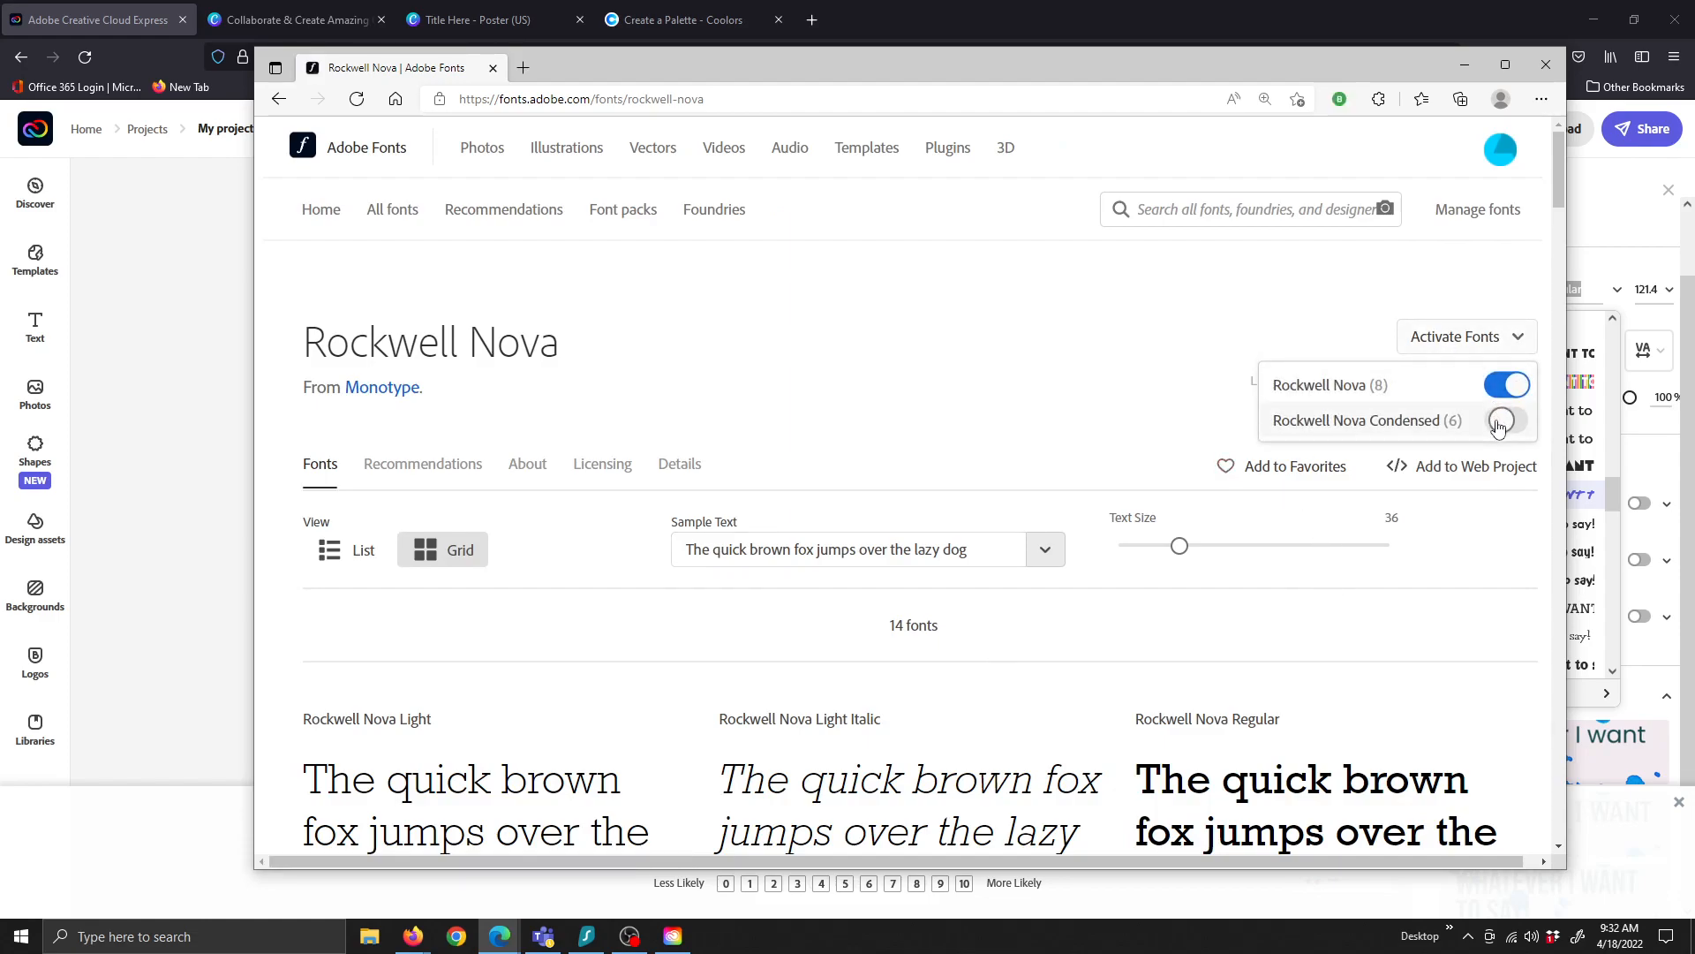
pyautogui.click(1501, 421)
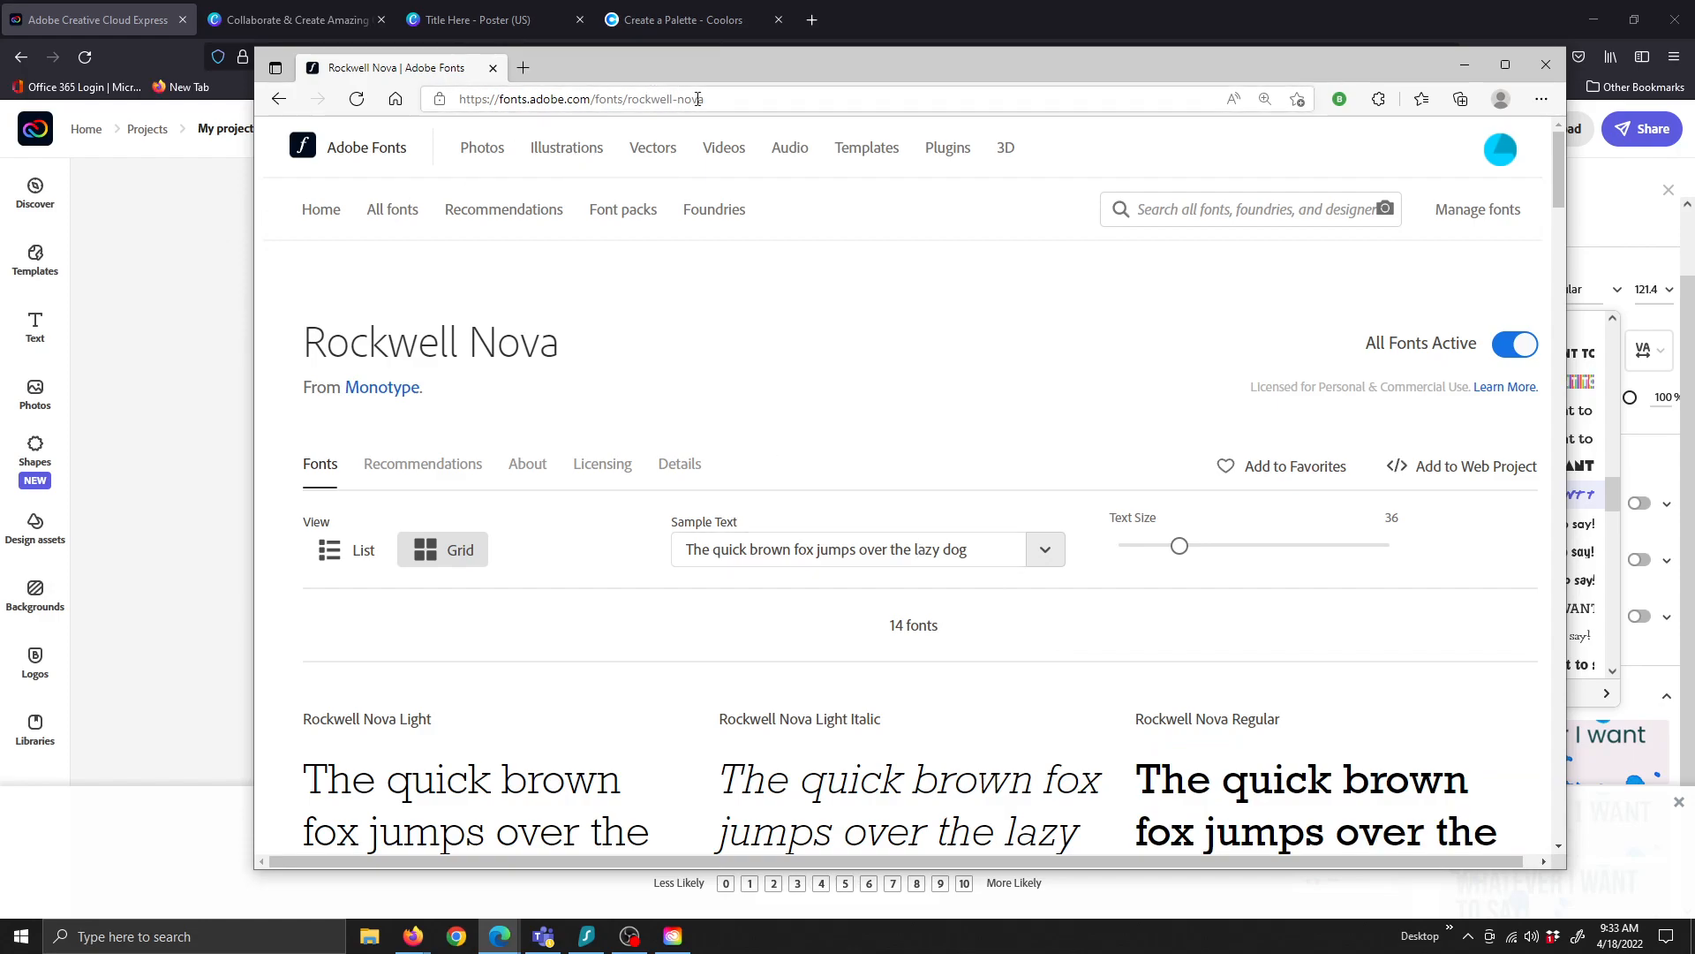
pyautogui.click(105, 27)
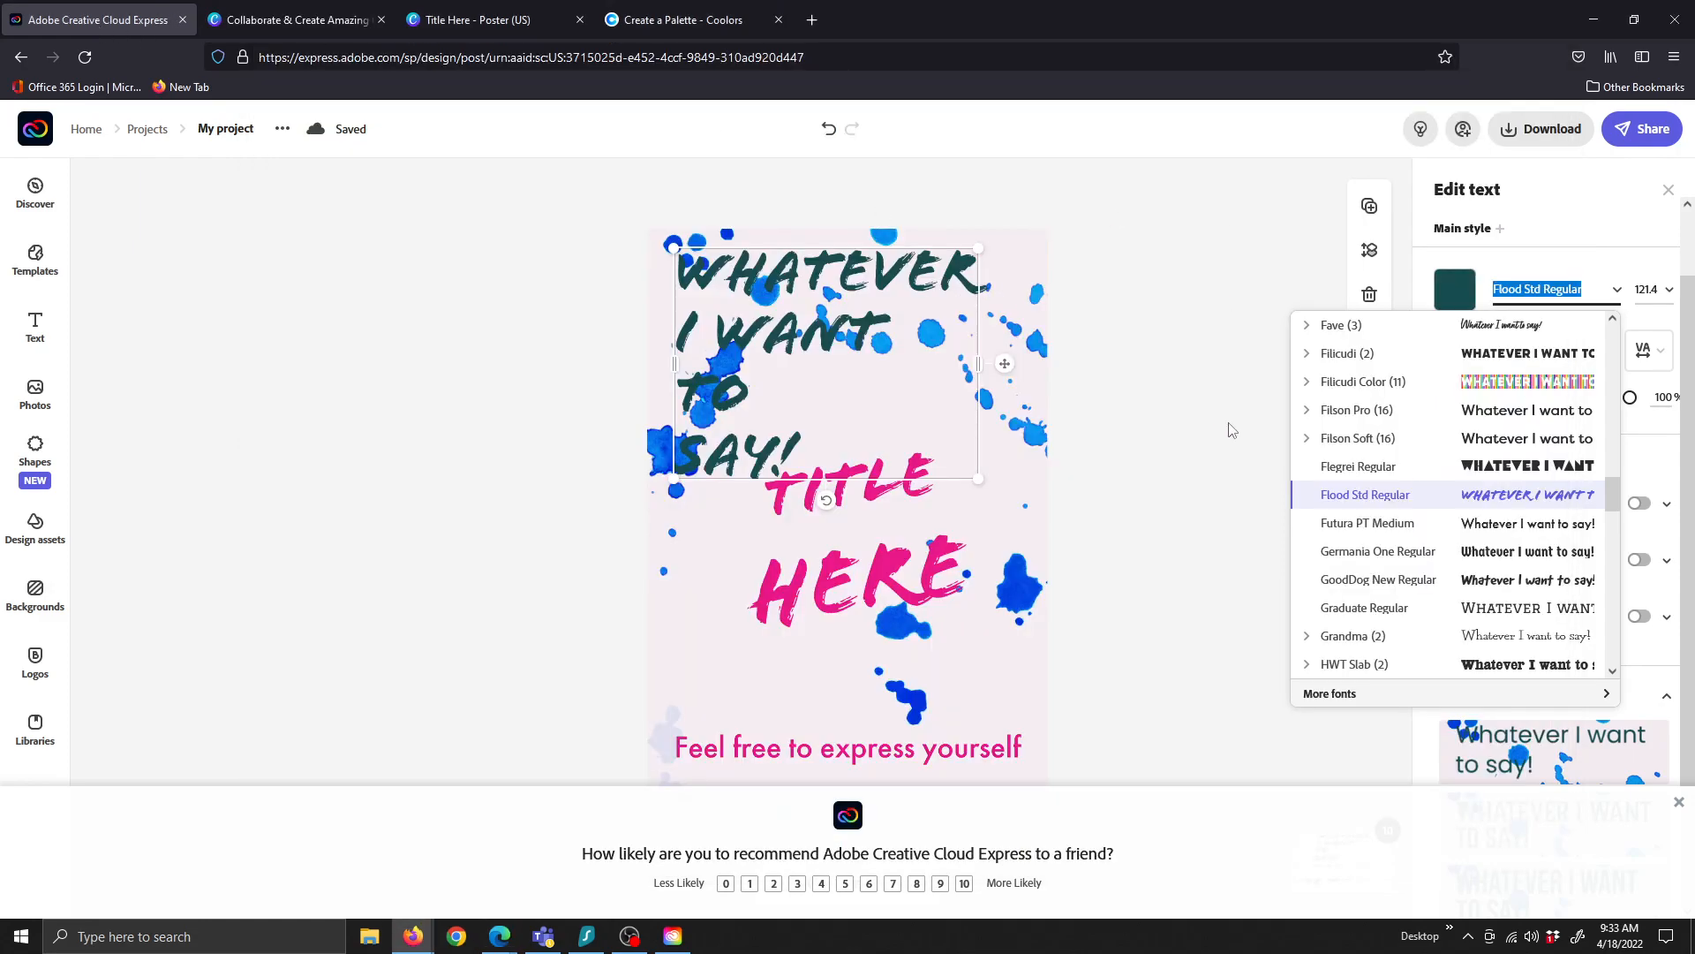
# Apply the Filicudi Color Pride font to the 'Whatever I want to say!' heading
pyautogui.click(1368, 390)
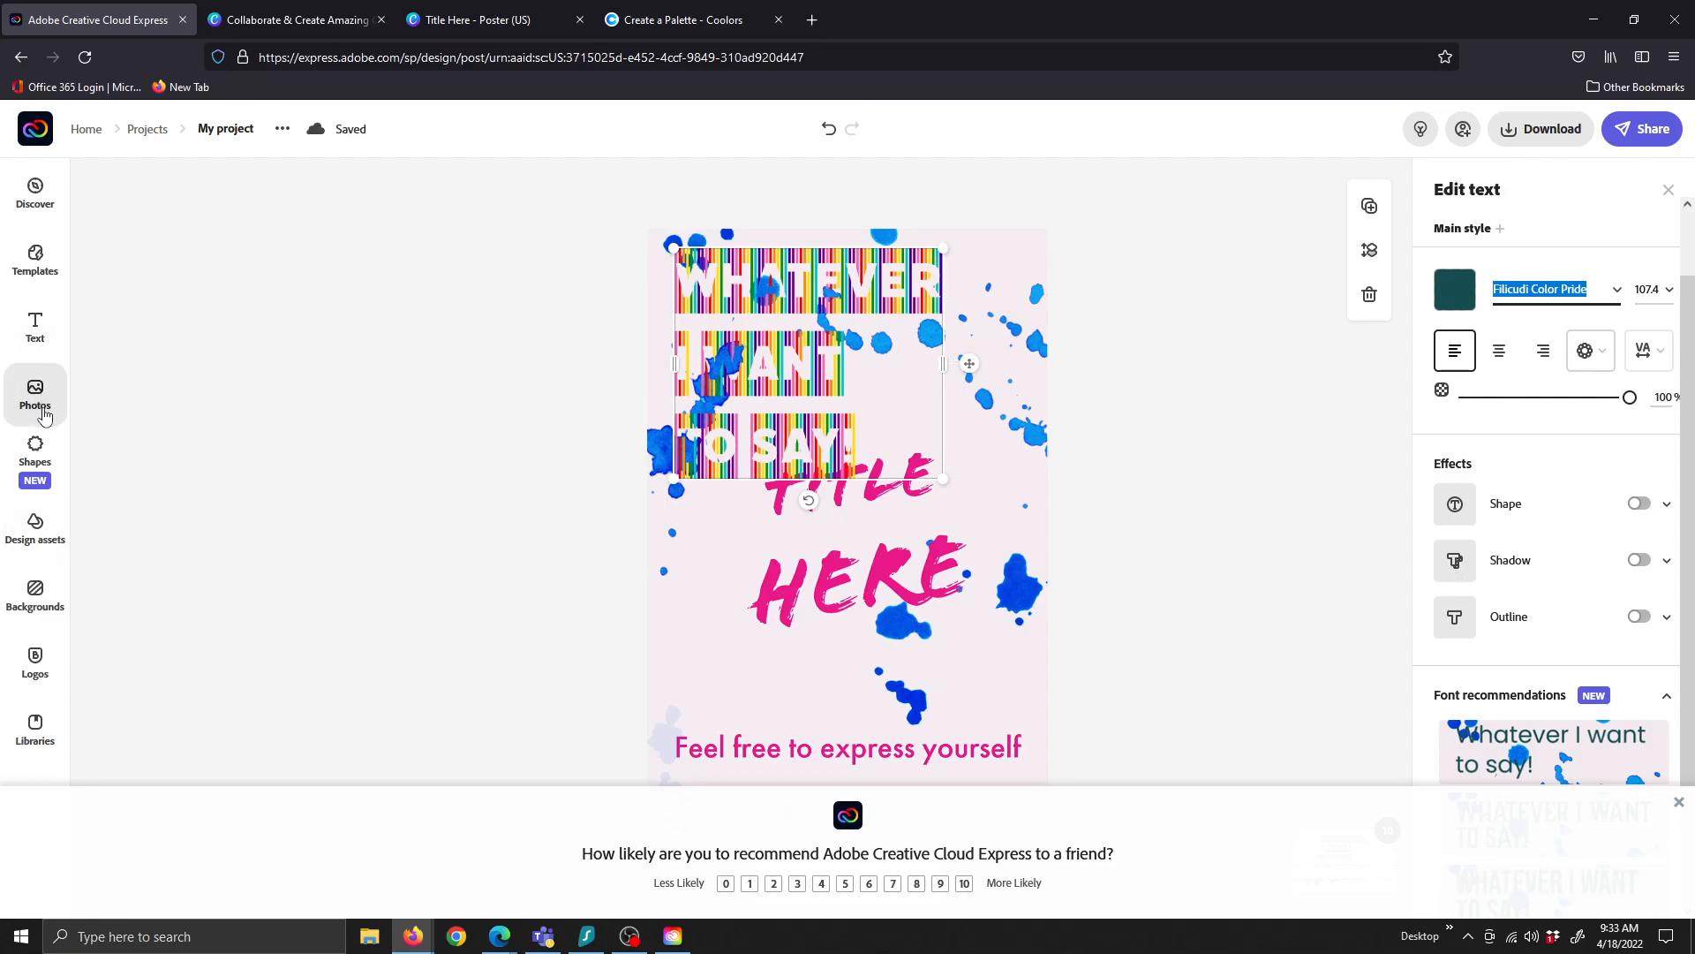
# Add a speech-bubble shape and place it over the word HERE
pyautogui.click(36, 457)
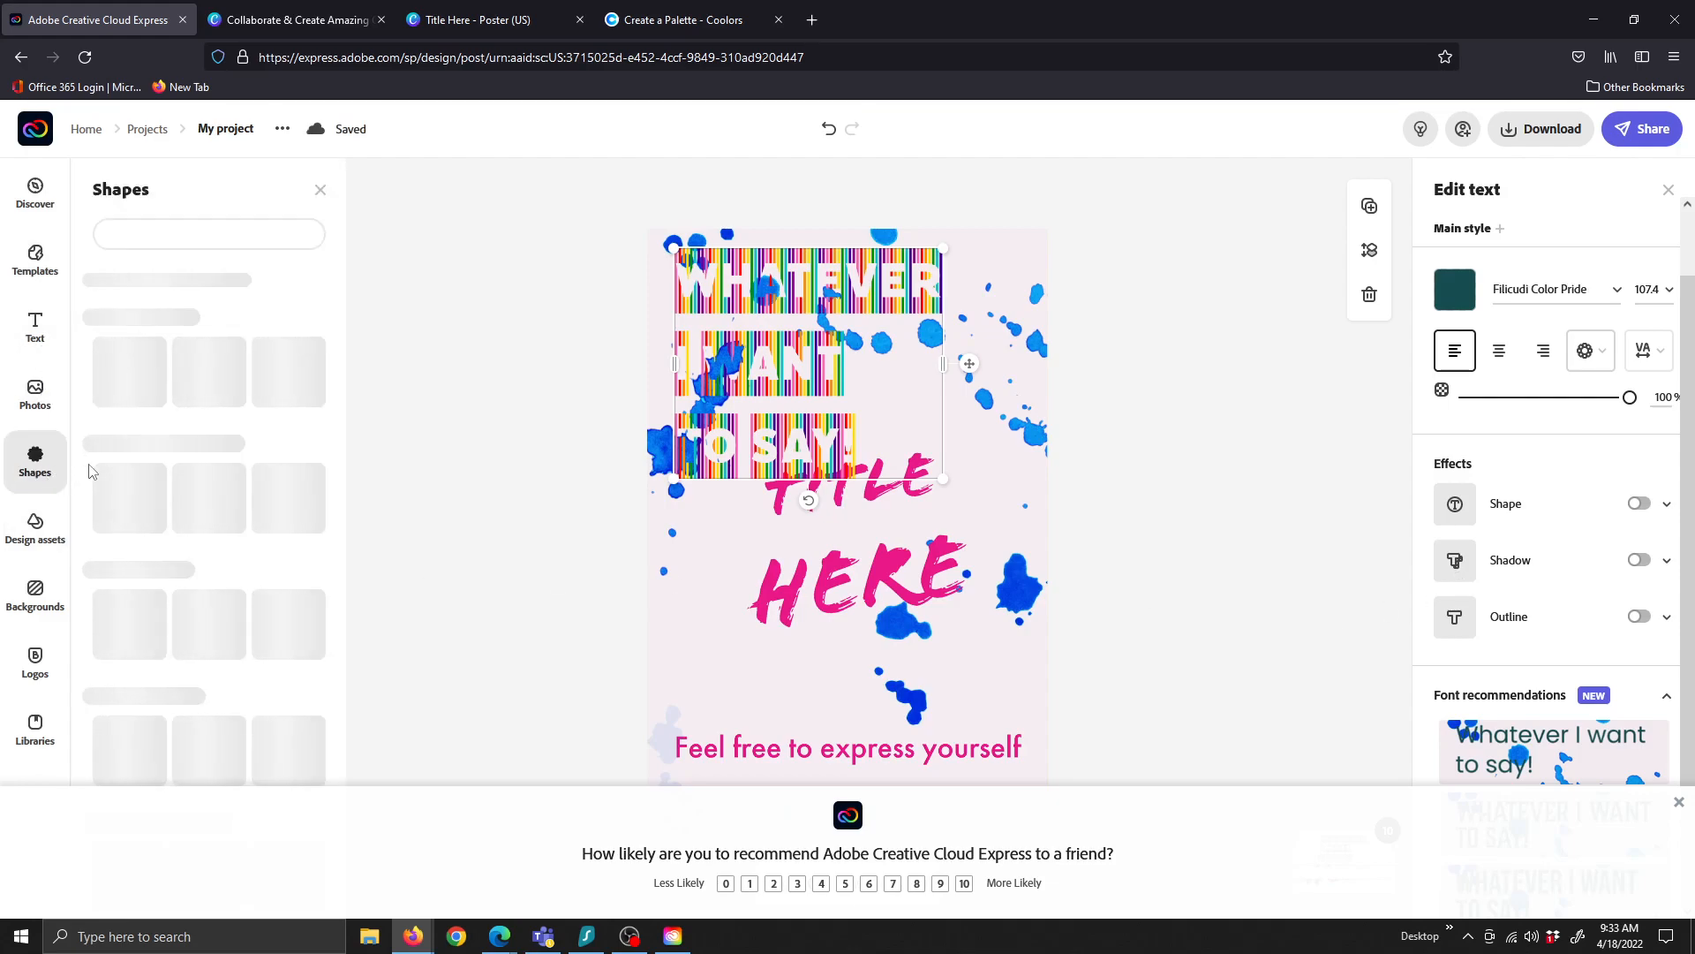
pyautogui.click(274, 369)
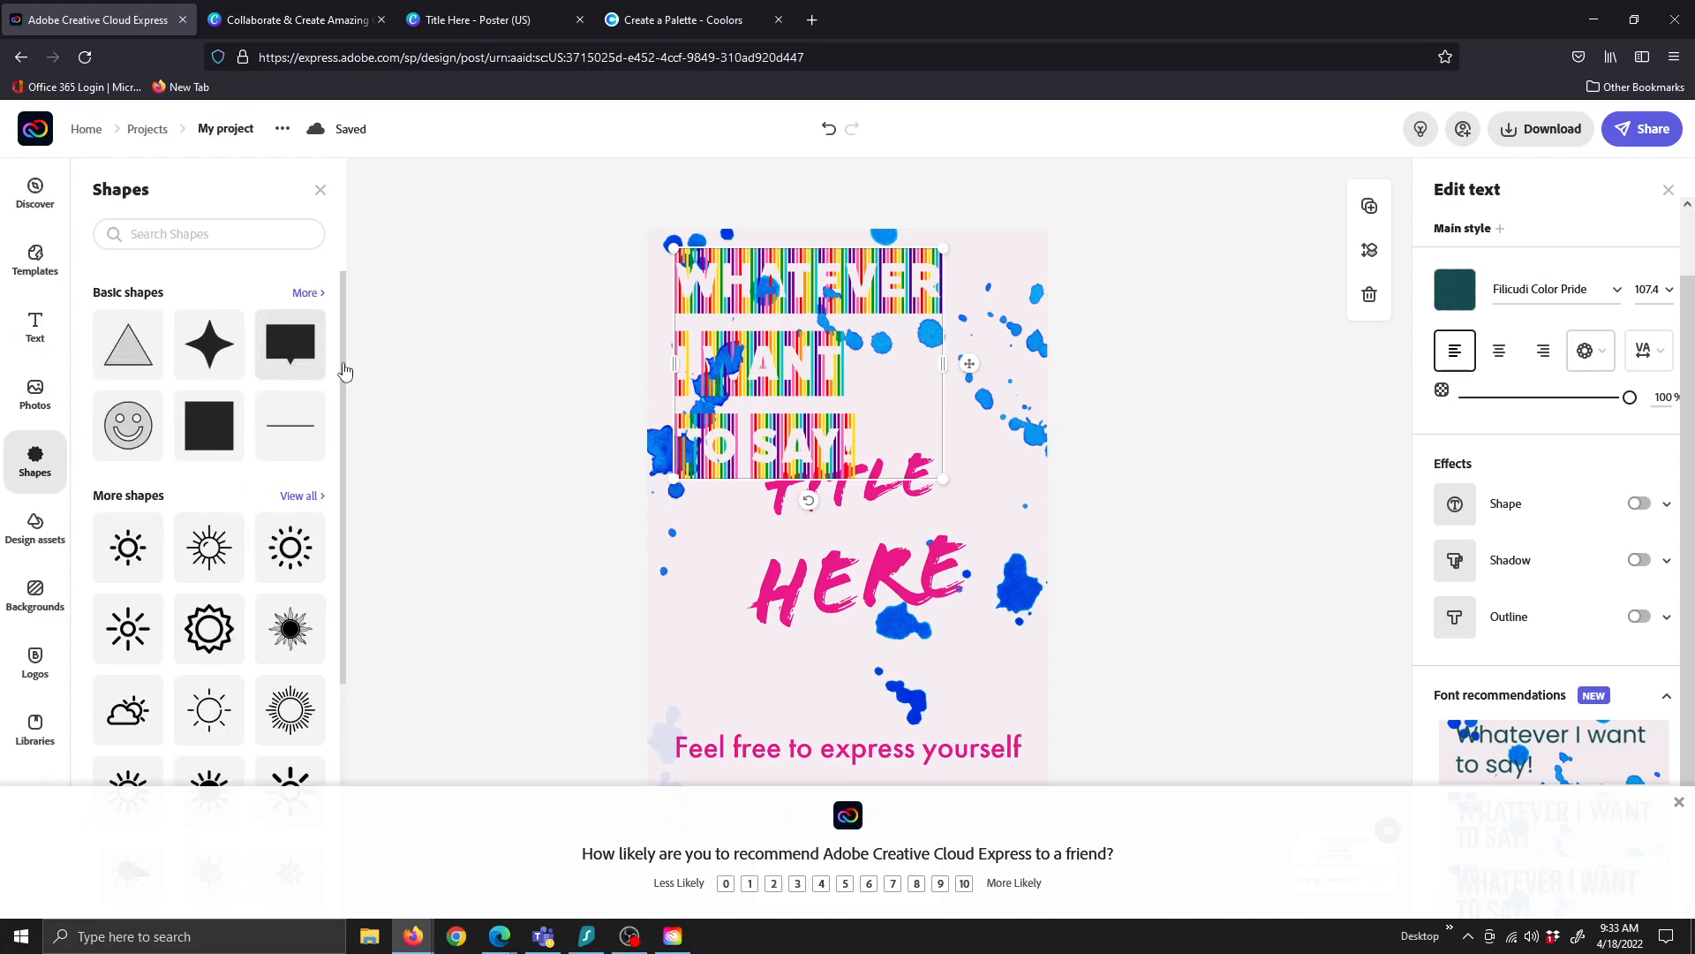
pyautogui.moveTo(808, 738); pyautogui.dragTo(905, 543)
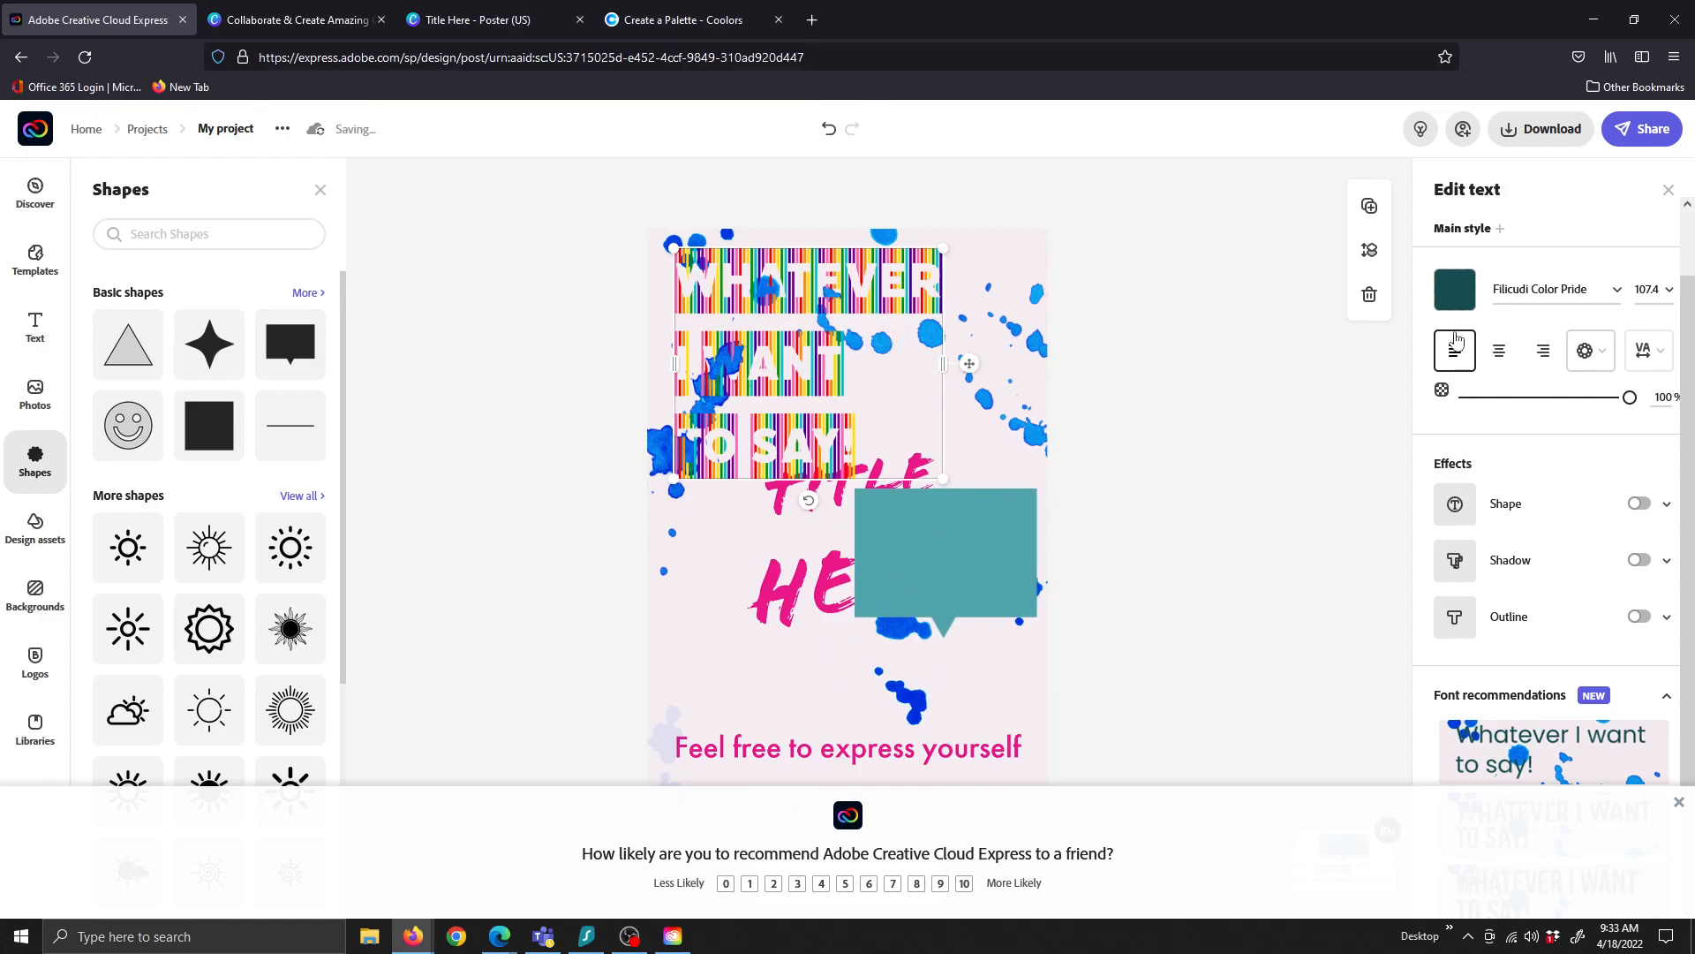
# Colour the heading and fill the speech bubble pink #EA1889
pyautogui.click(1454, 289)
pyautogui.click(1507, 383)
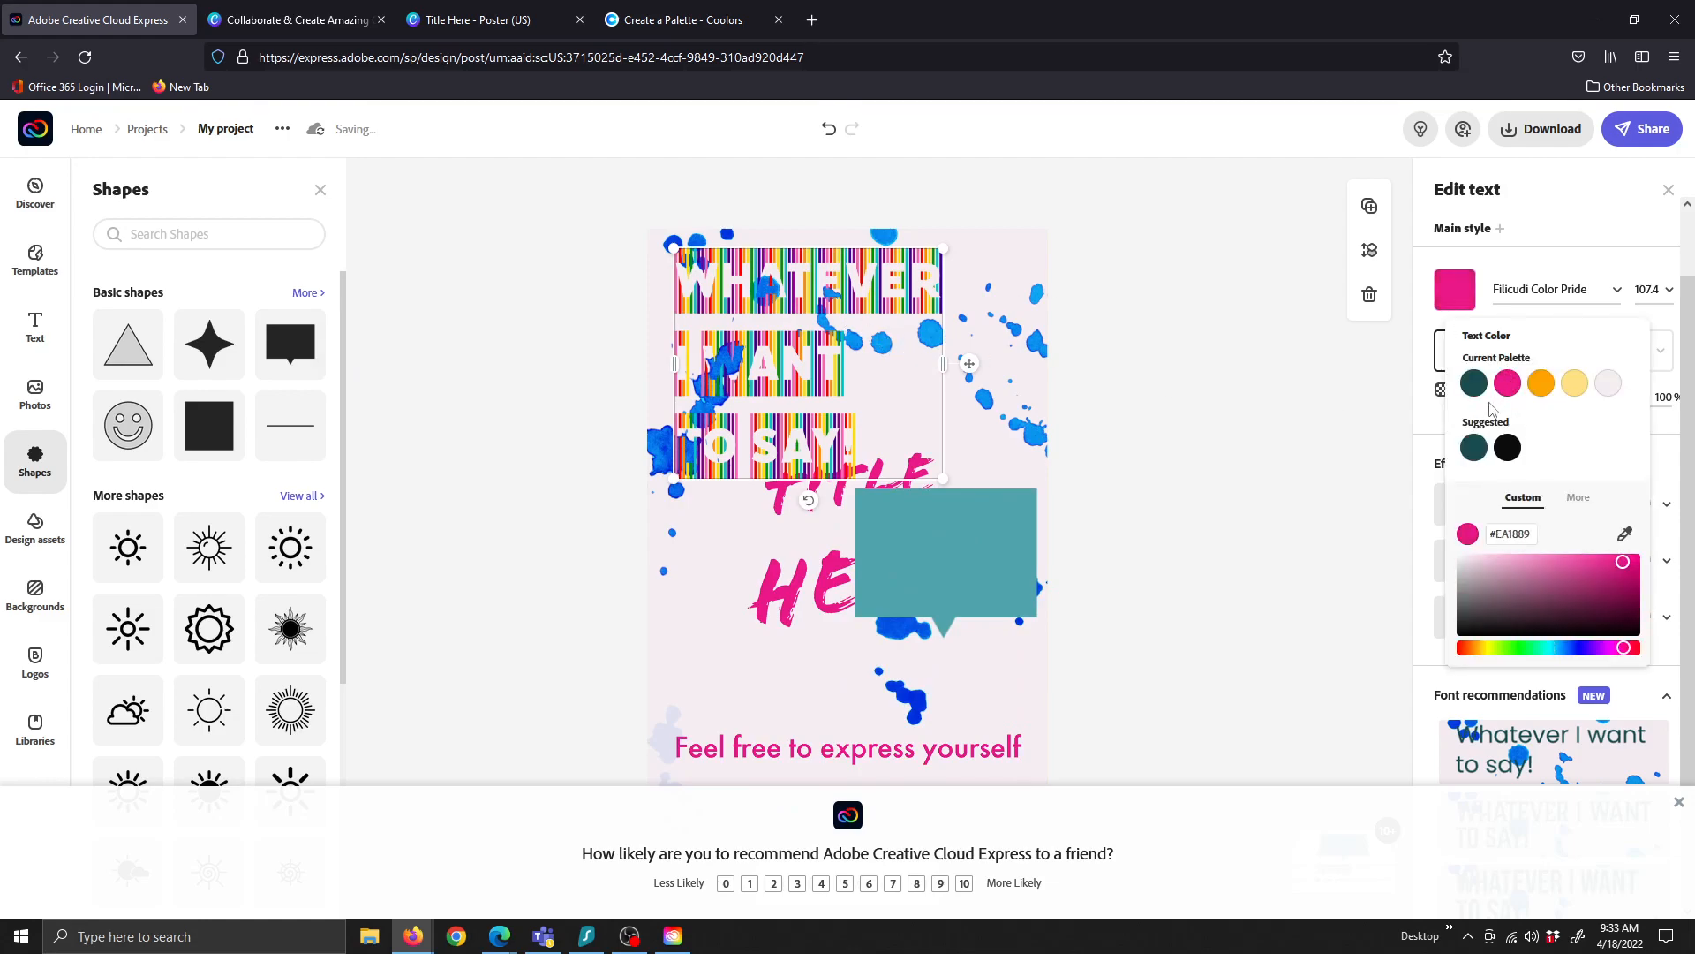
pyautogui.click(956, 555)
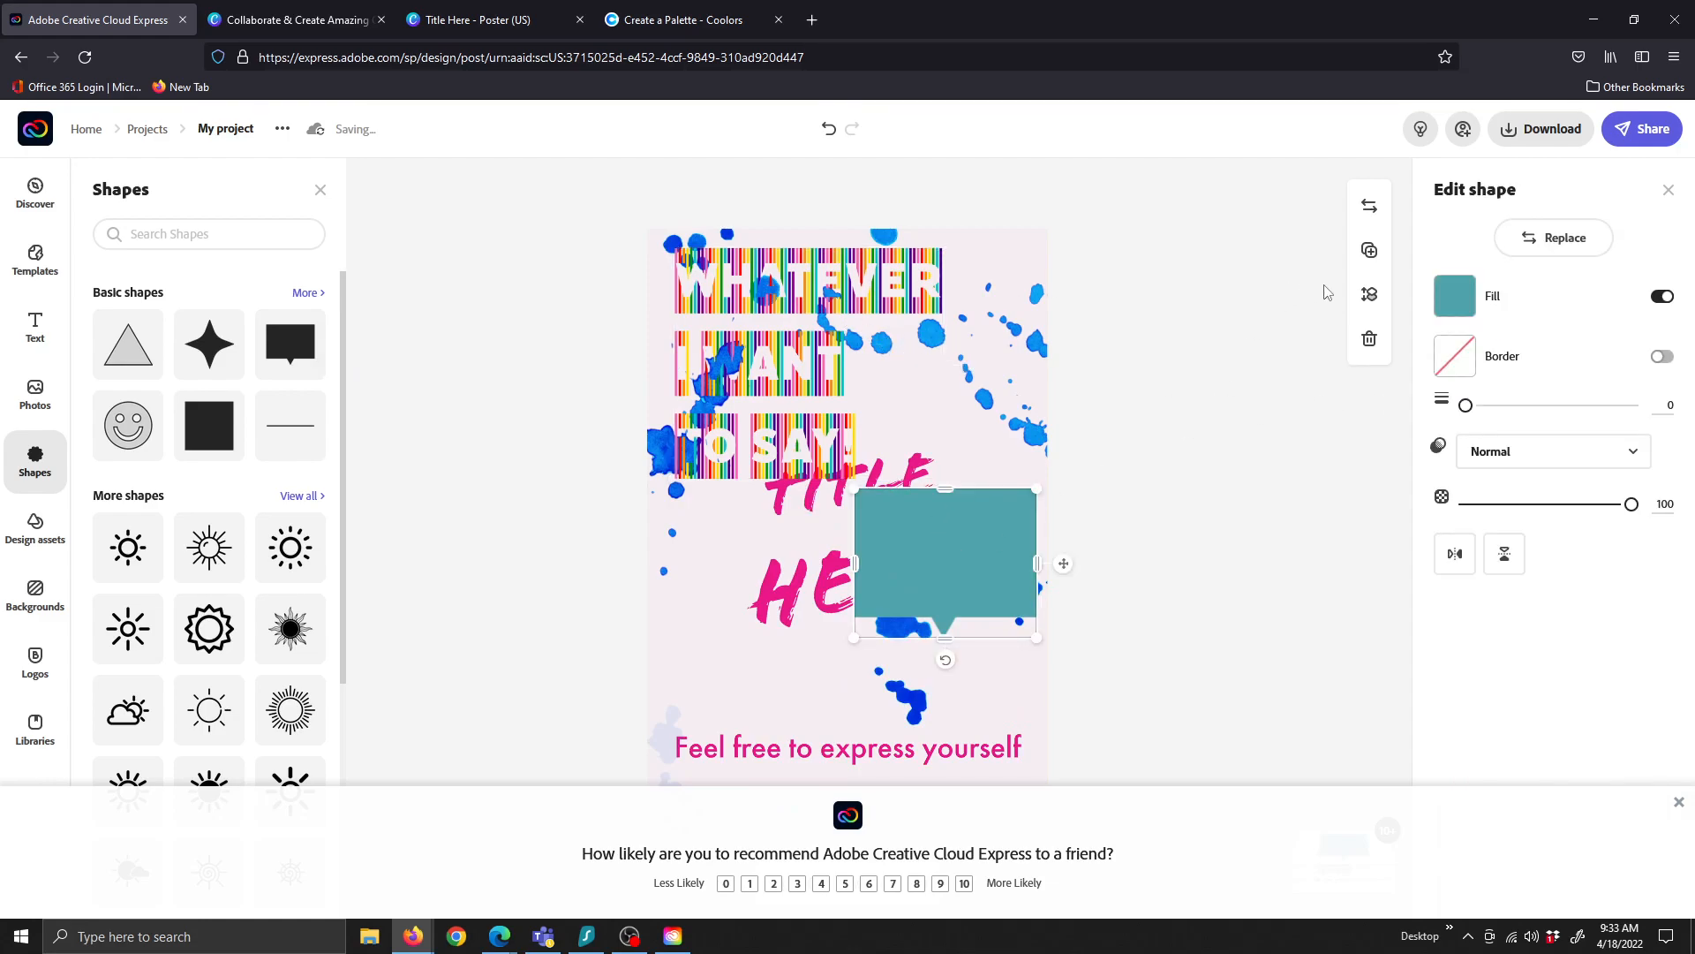
pyautogui.click(1454, 296)
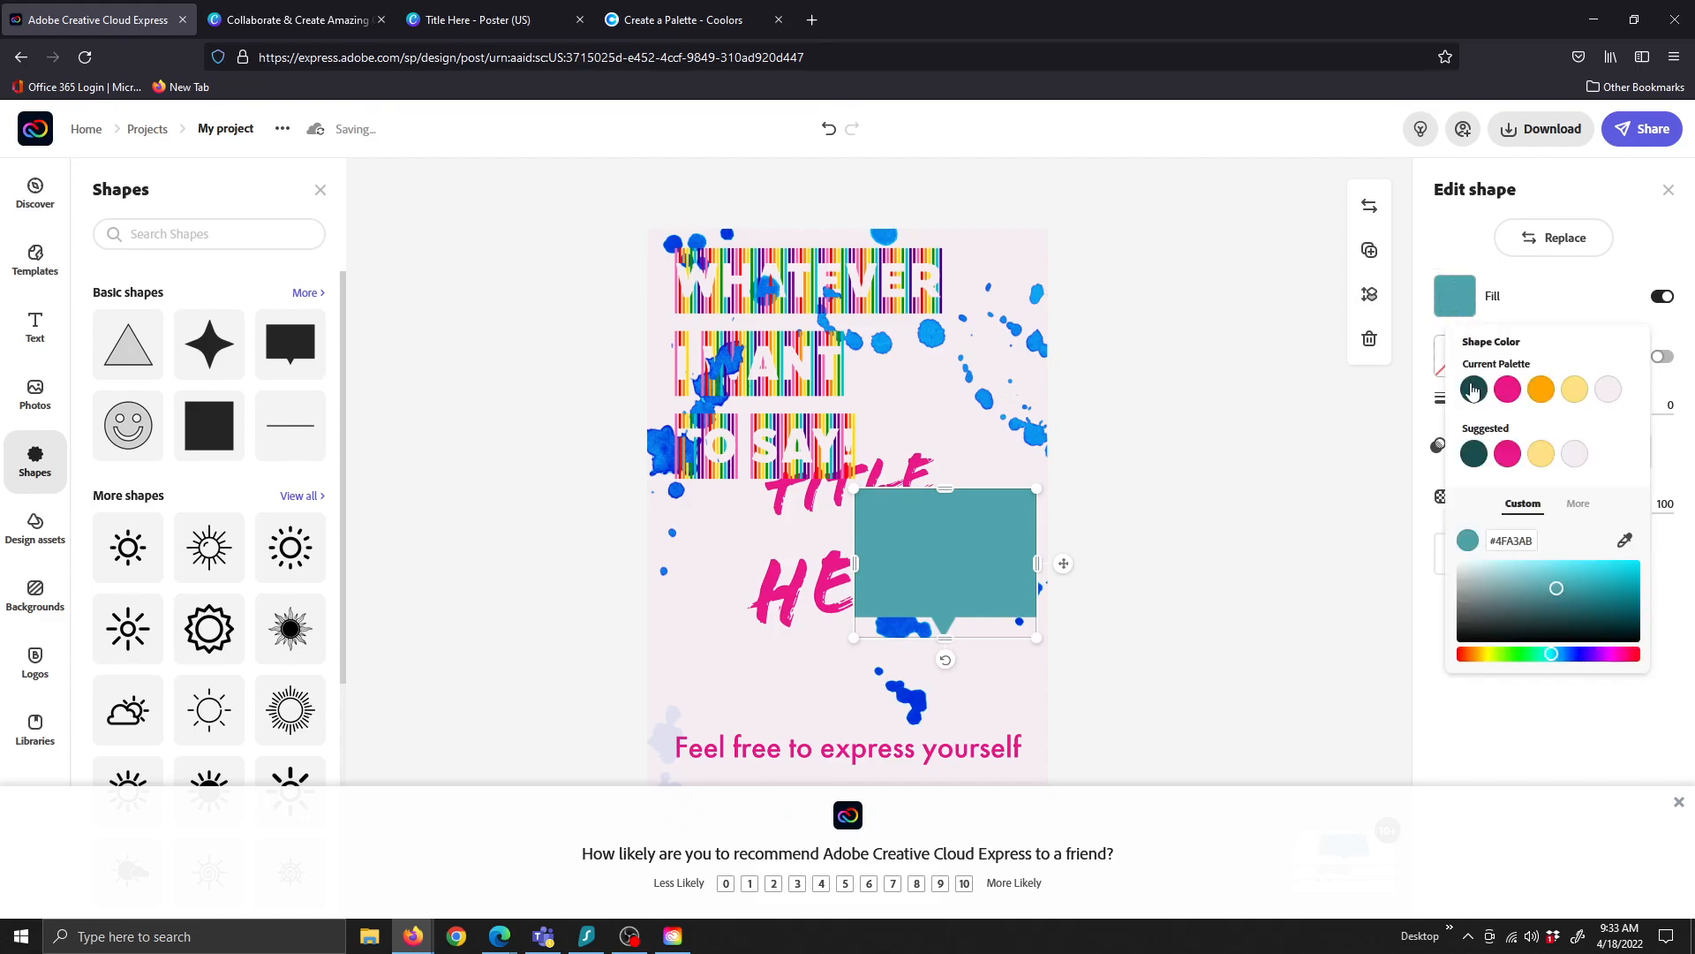
pyautogui.click(1506, 389)
# Move the pink bubble lower, widen it leftward and drop its top to reveal HERE
pyautogui.moveTo(960, 551); pyautogui.dragTo(988, 602)
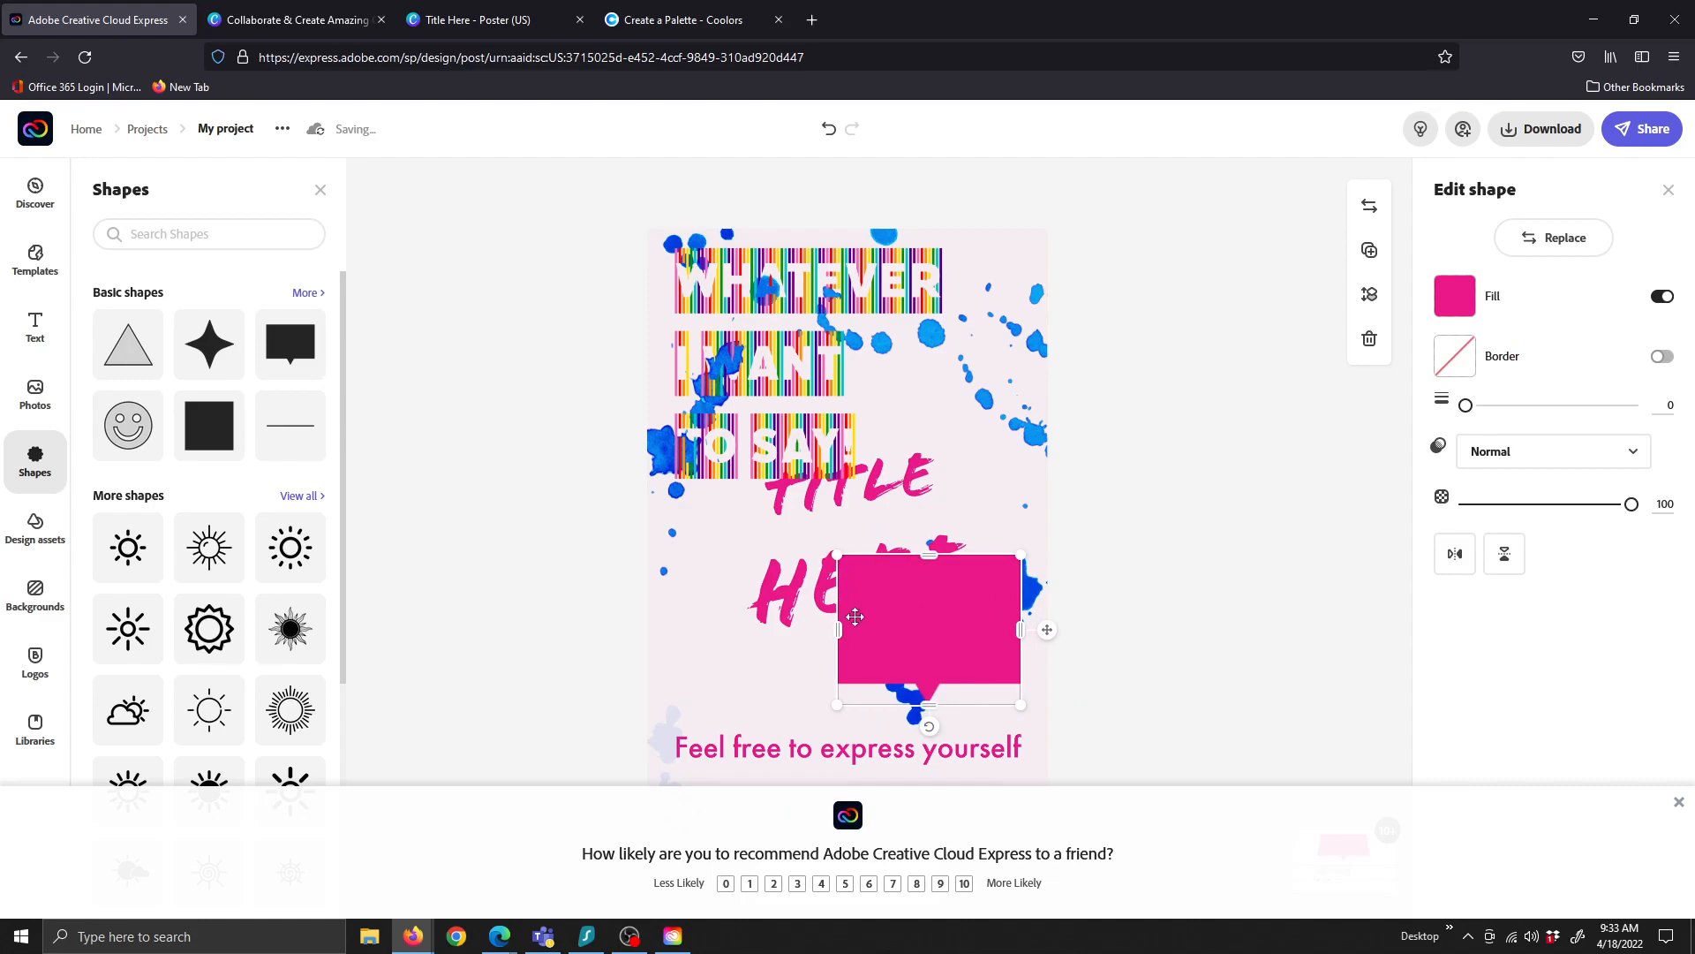
pyautogui.moveTo(840, 630); pyautogui.dragTo(651, 630)
pyautogui.moveTo(832, 556); pyautogui.dragTo(833, 613)
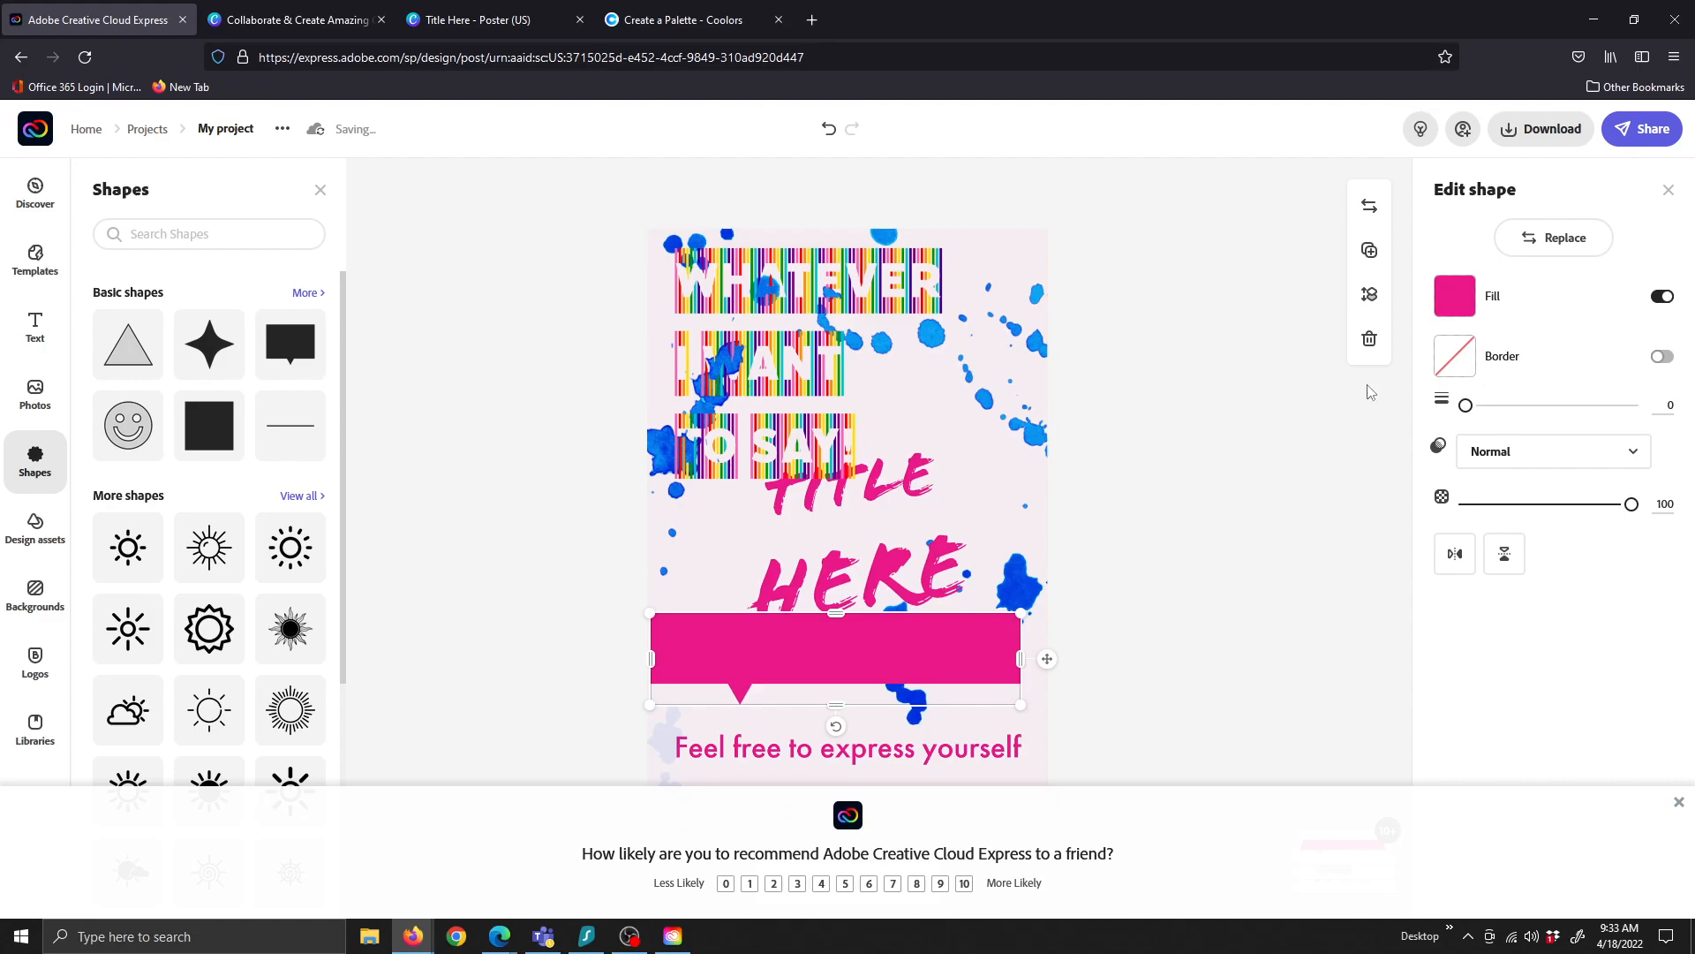
# Give the pink banner a cyan #19C5E6 border of width 38 and view all shapes
pyautogui.click(1660, 357)
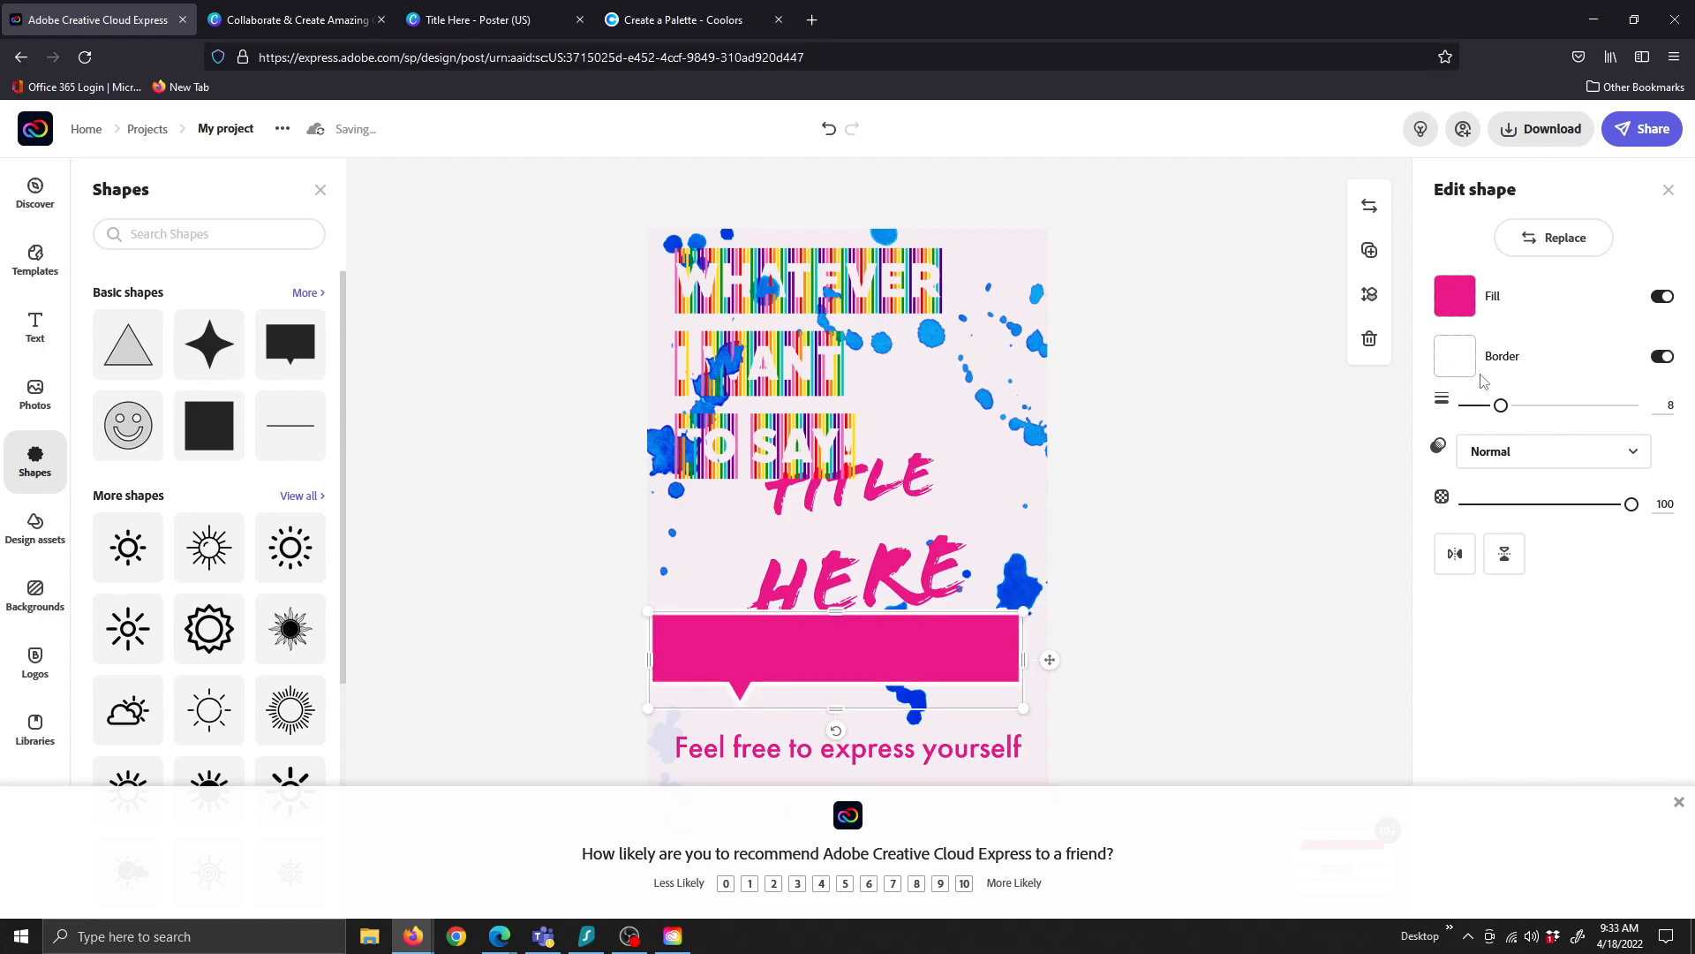
pyautogui.click(1455, 362)
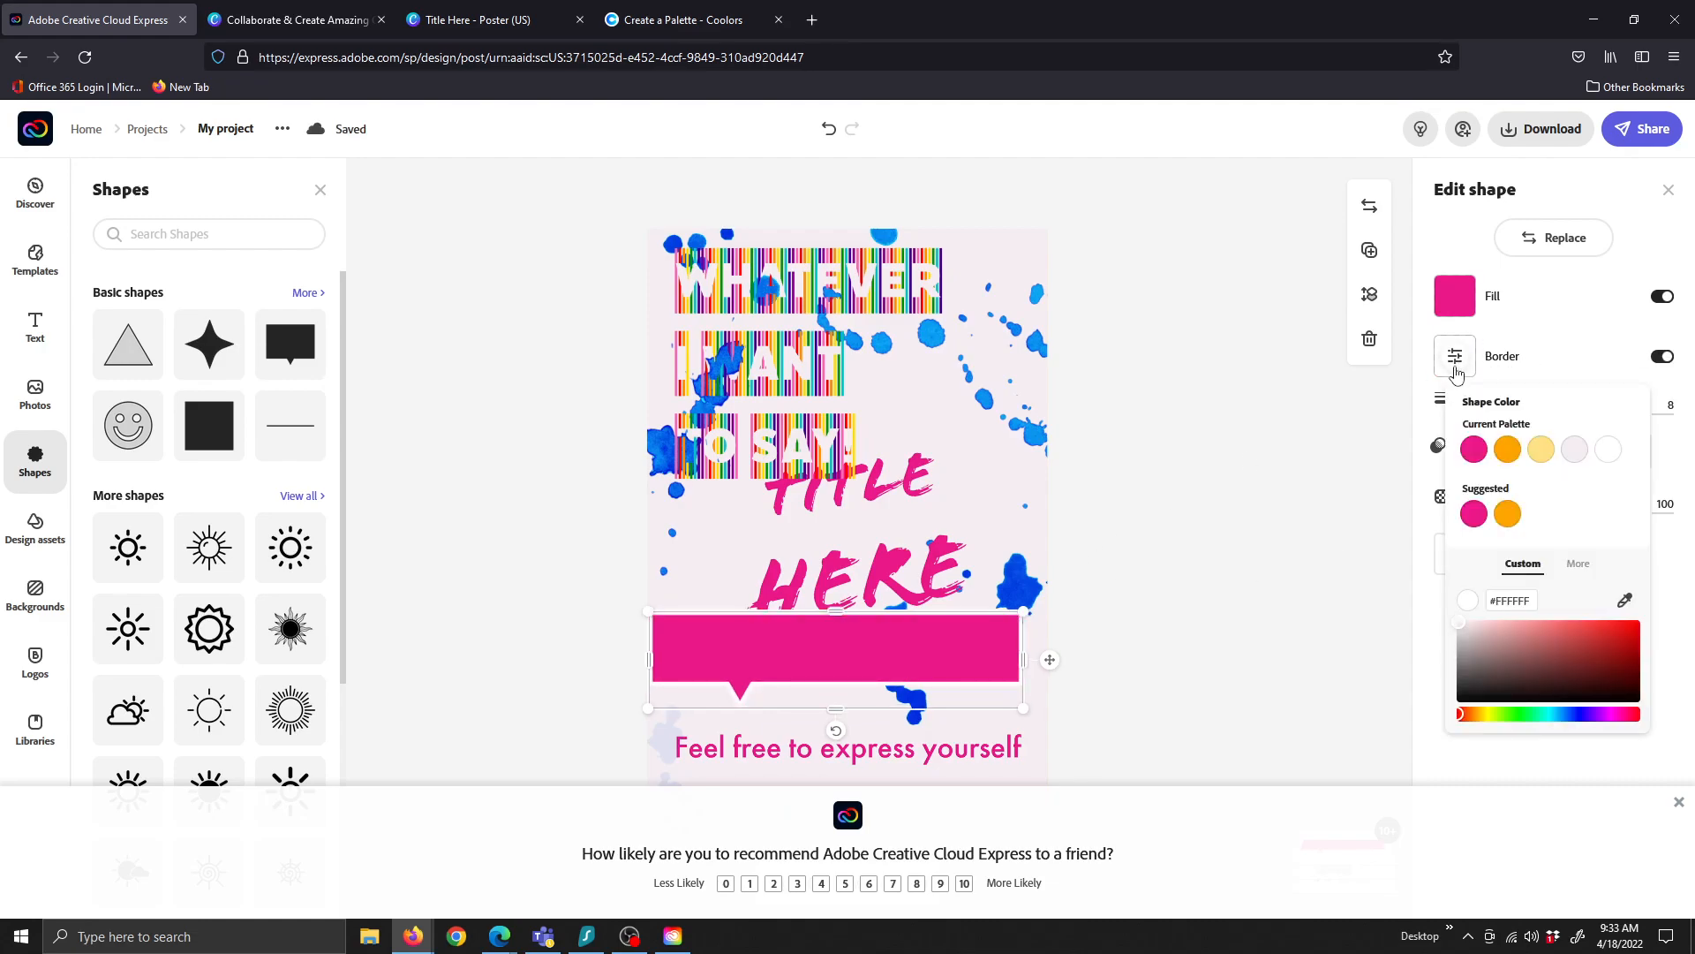
pyautogui.click(1553, 713)
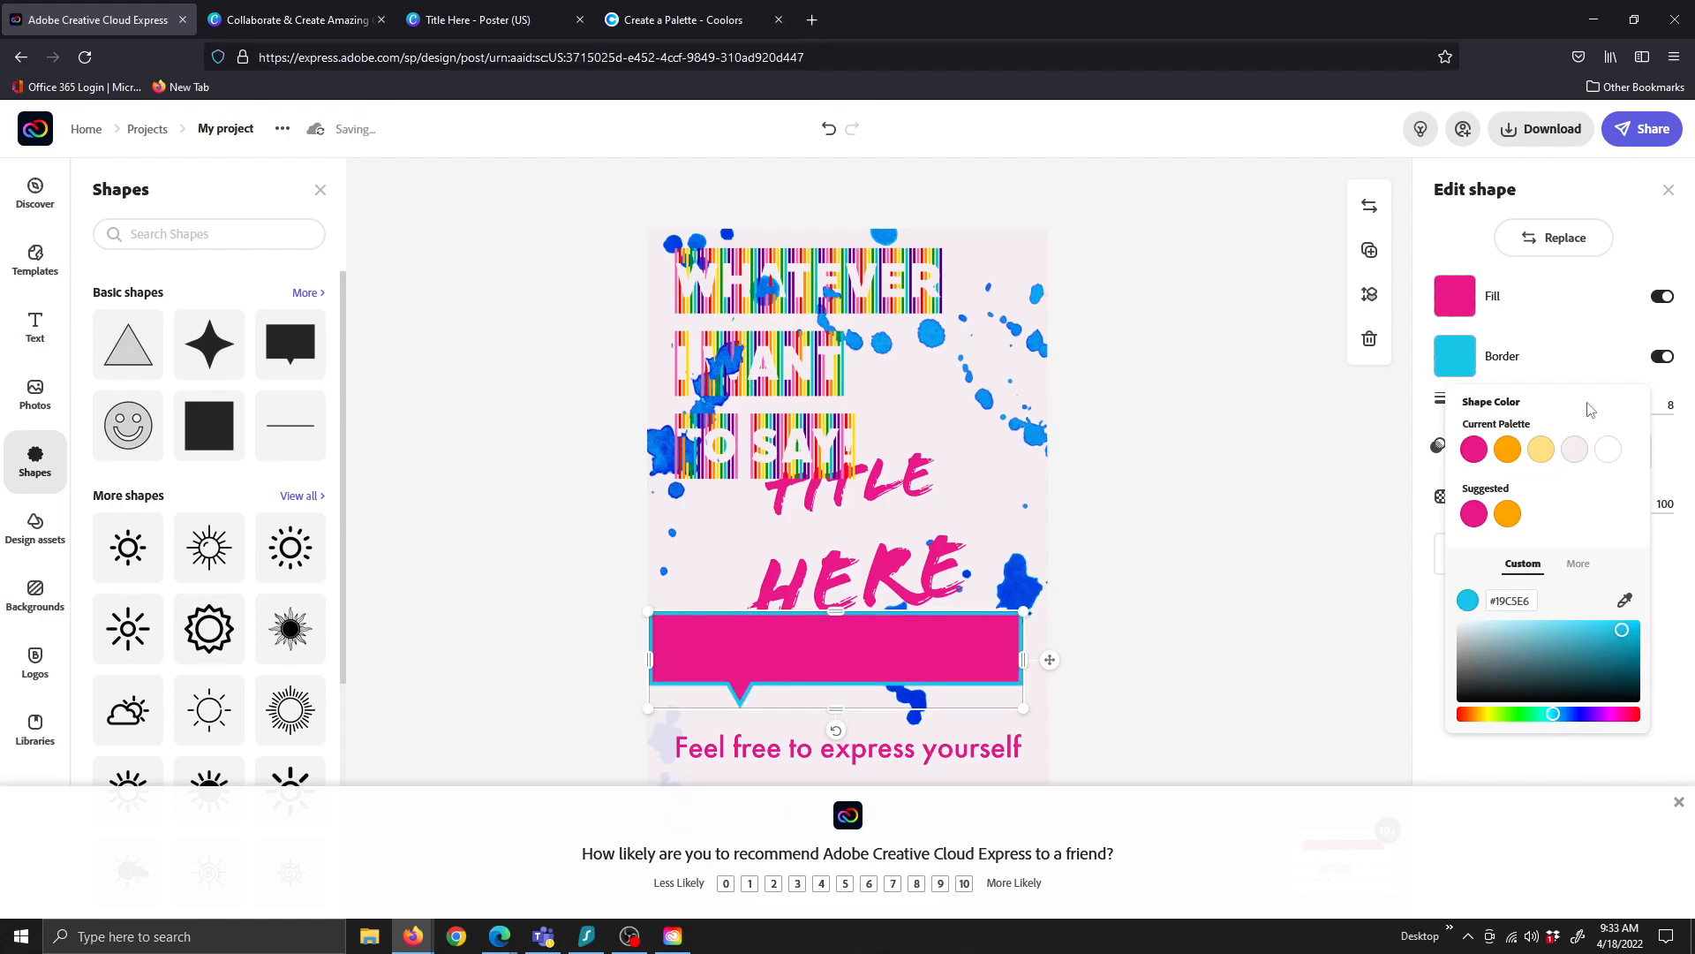
pyautogui.click(1324, 530)
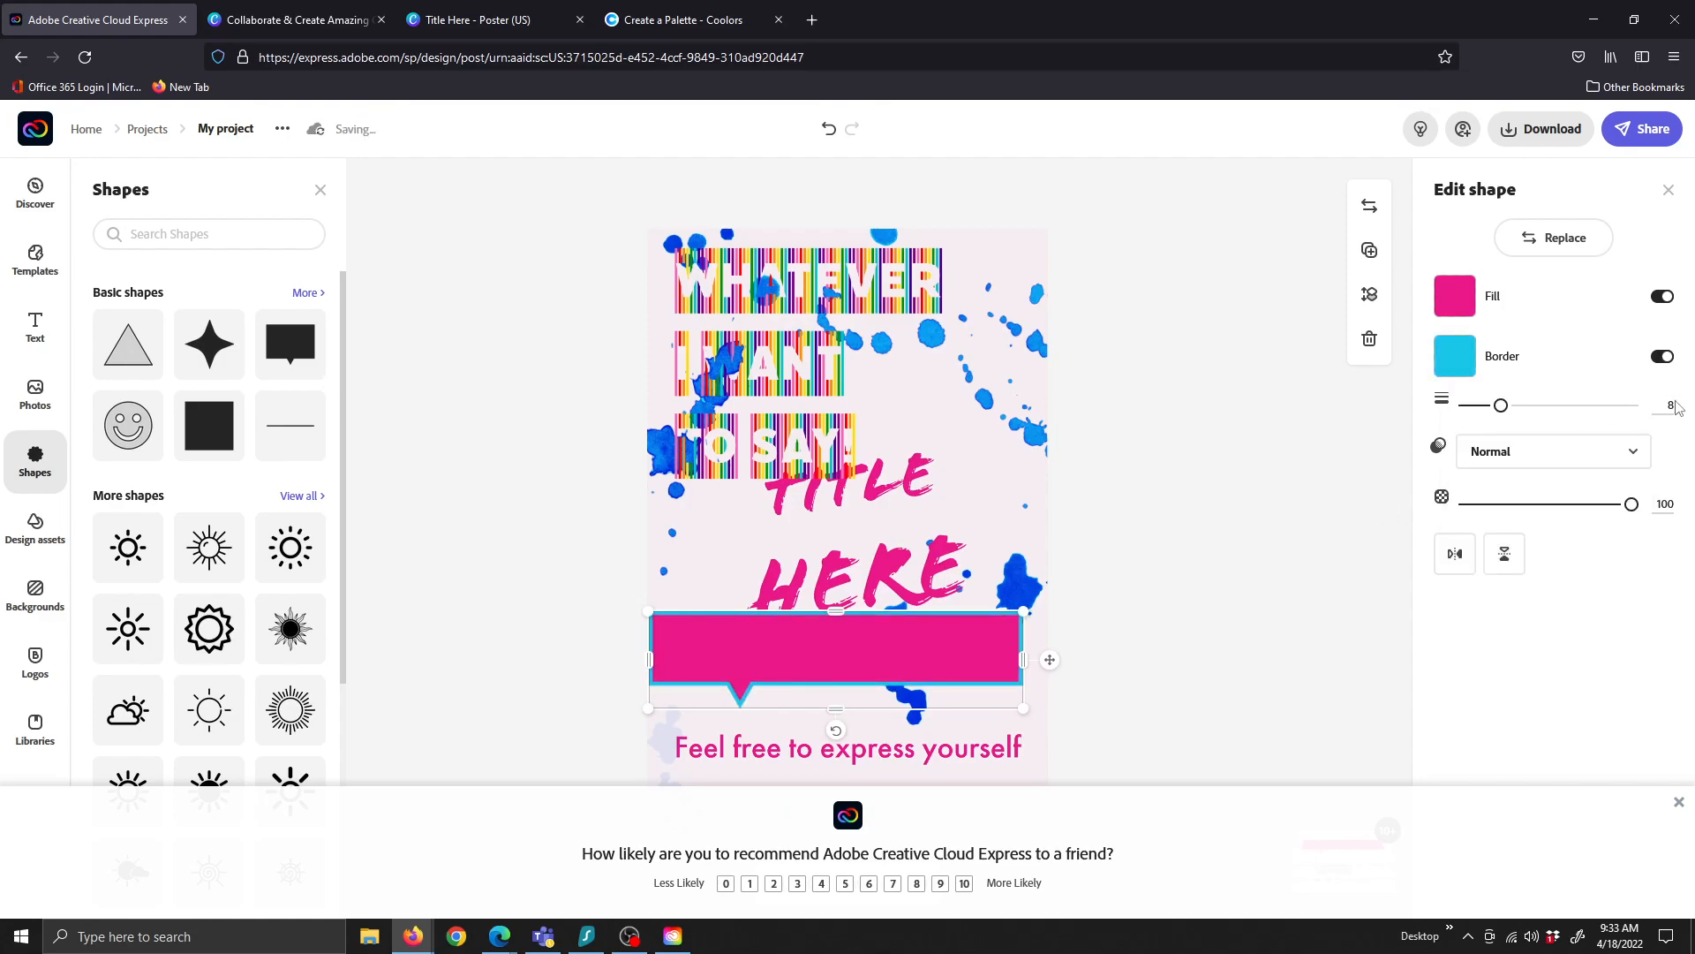
pyautogui.moveTo(1501, 406); pyautogui.dragTo(1632, 406)
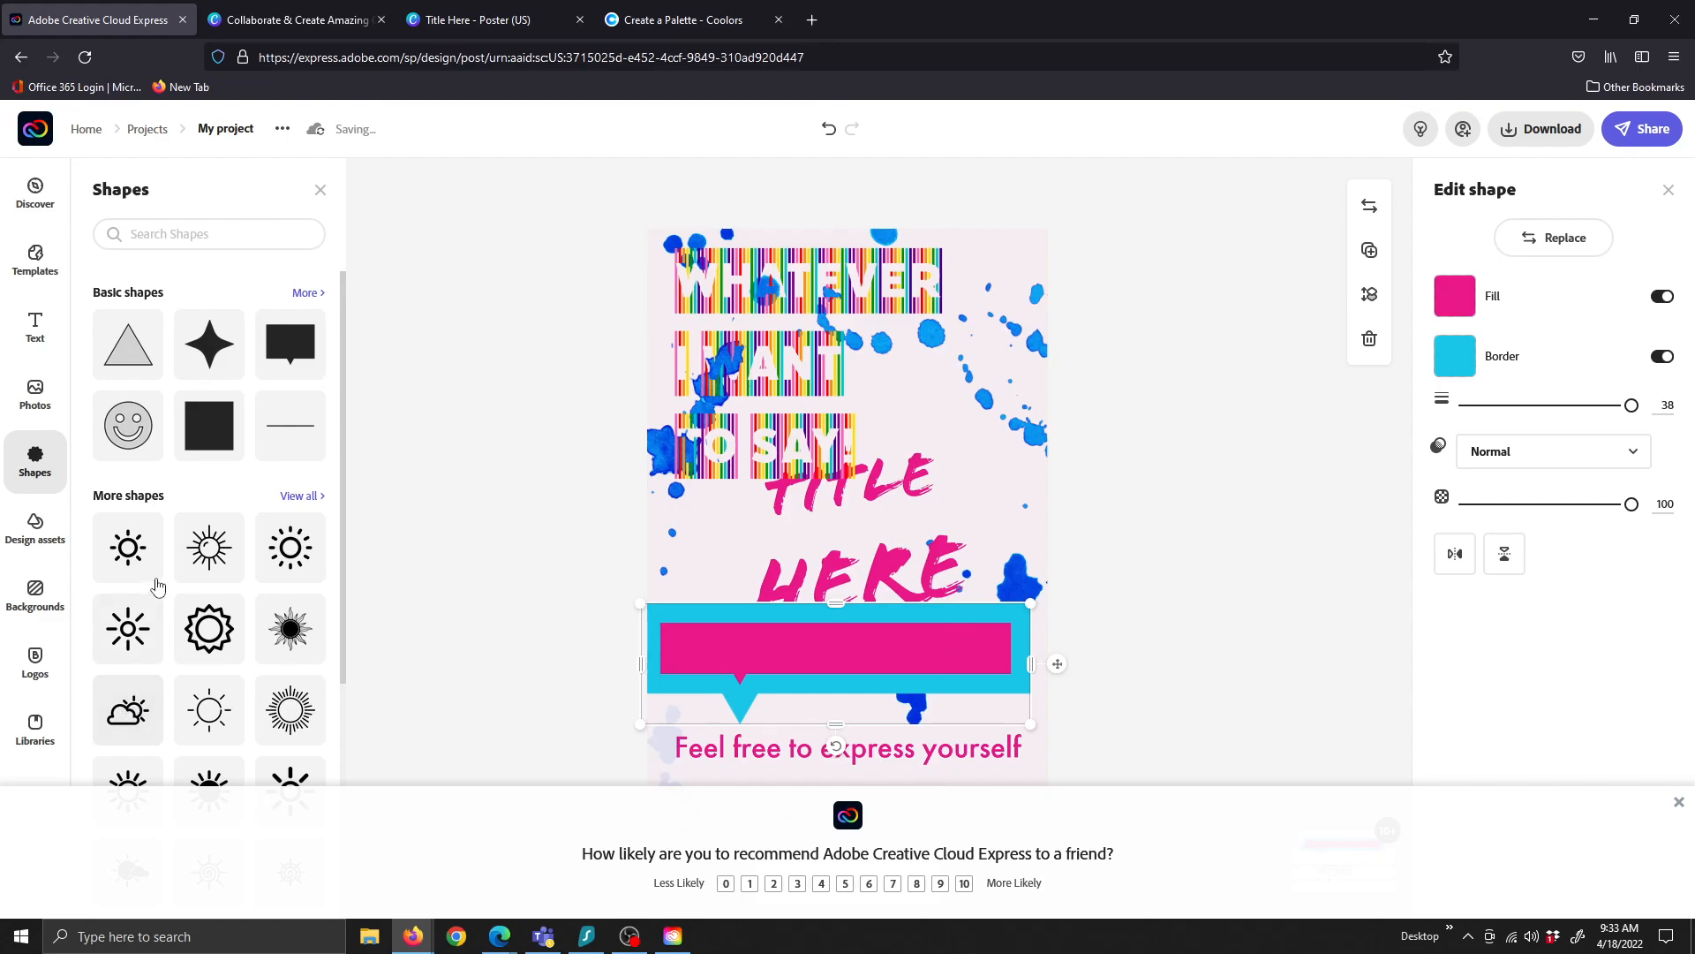
pyautogui.click(293, 497)
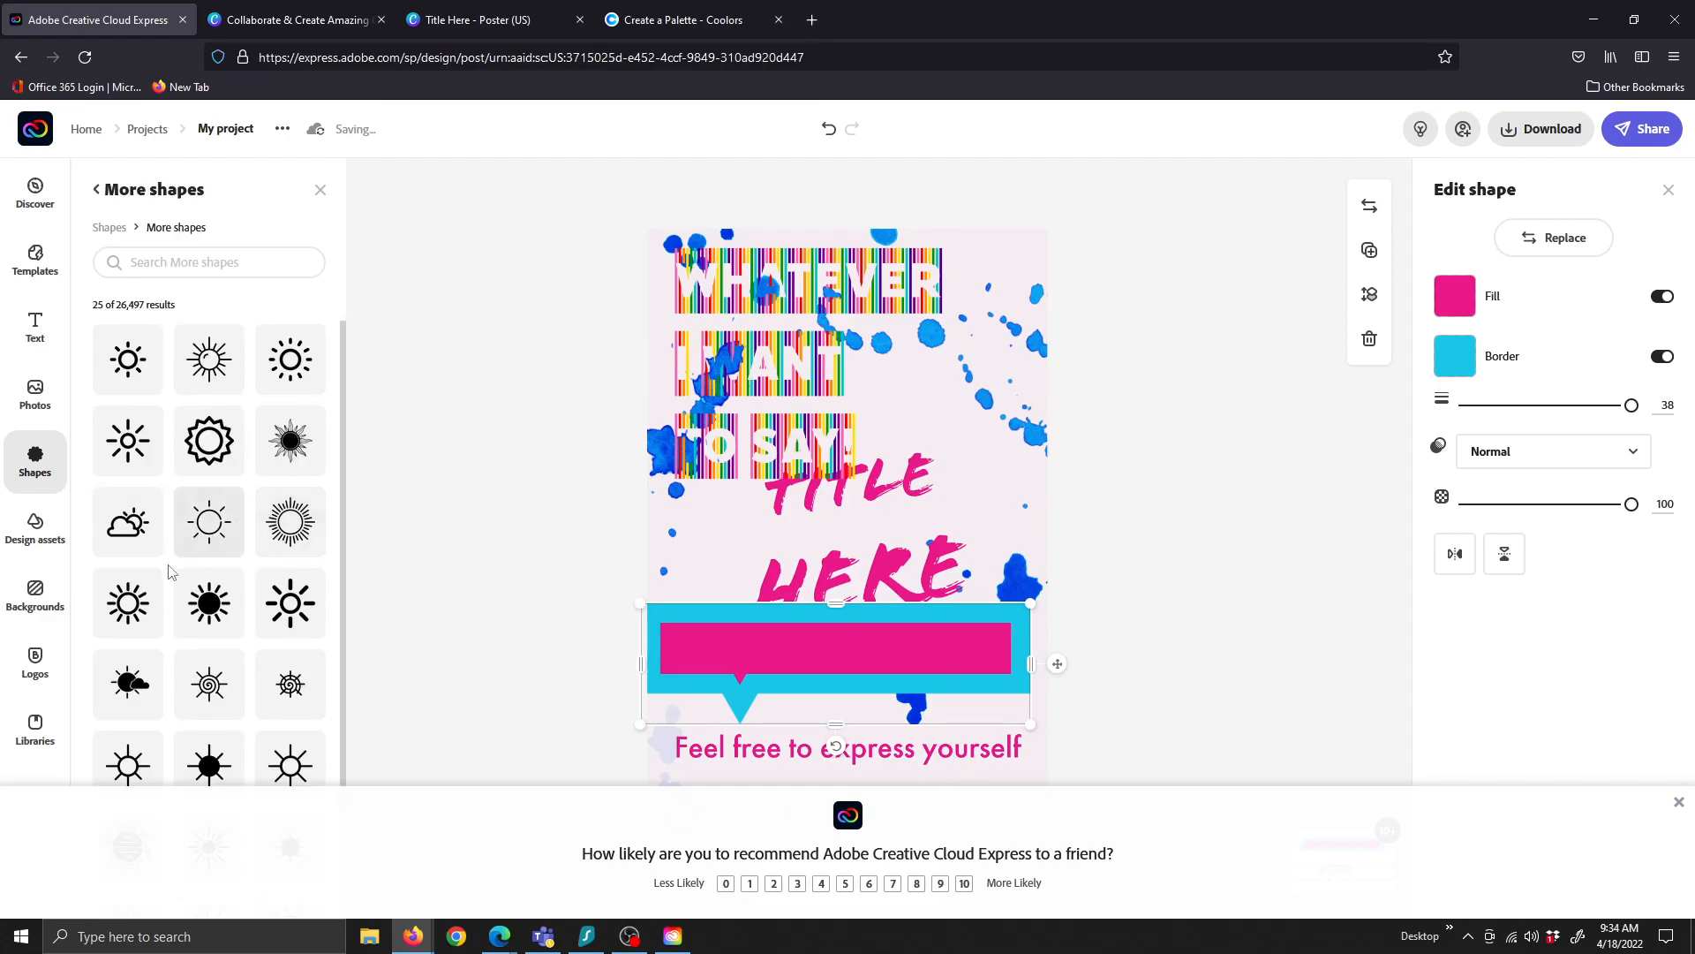
# Search shapes for 'art' and place the teal paintbrush icon beside the TO SAY! line
pyautogui.scroll(-2, 174, 567)
pyautogui.scroll(2, 174, 568)
pyautogui.click(176, 261)
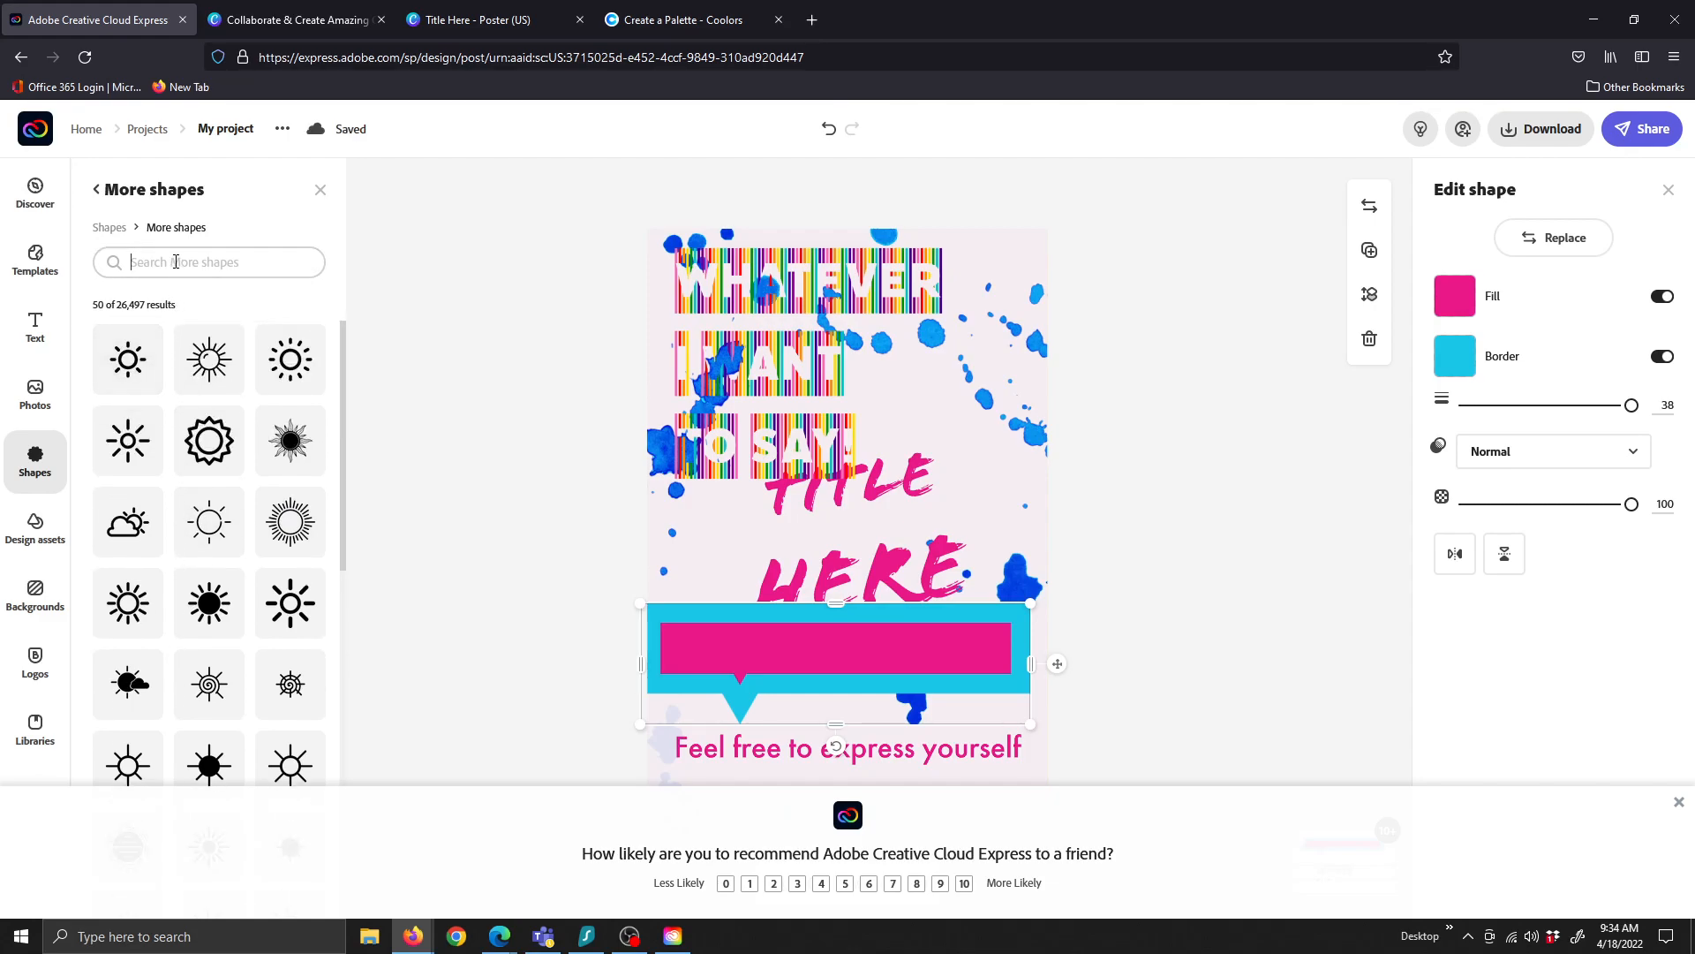
pyautogui.write('art')
pyautogui.press('Return')
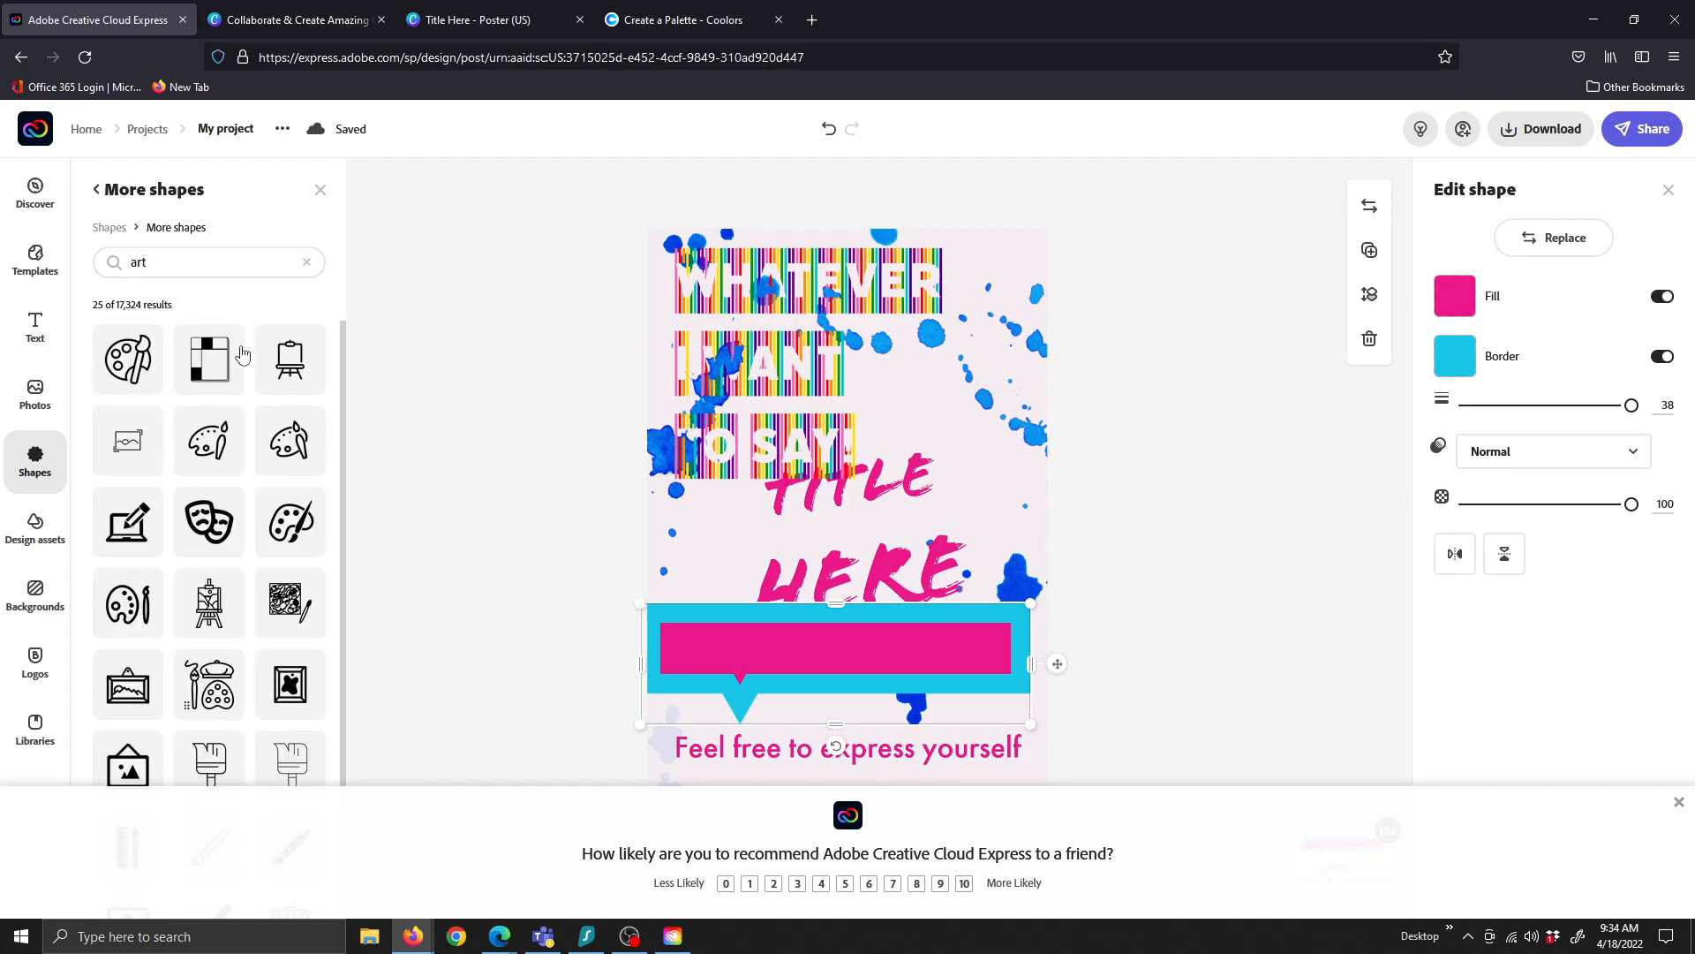
pyautogui.scroll(-2, 228, 609)
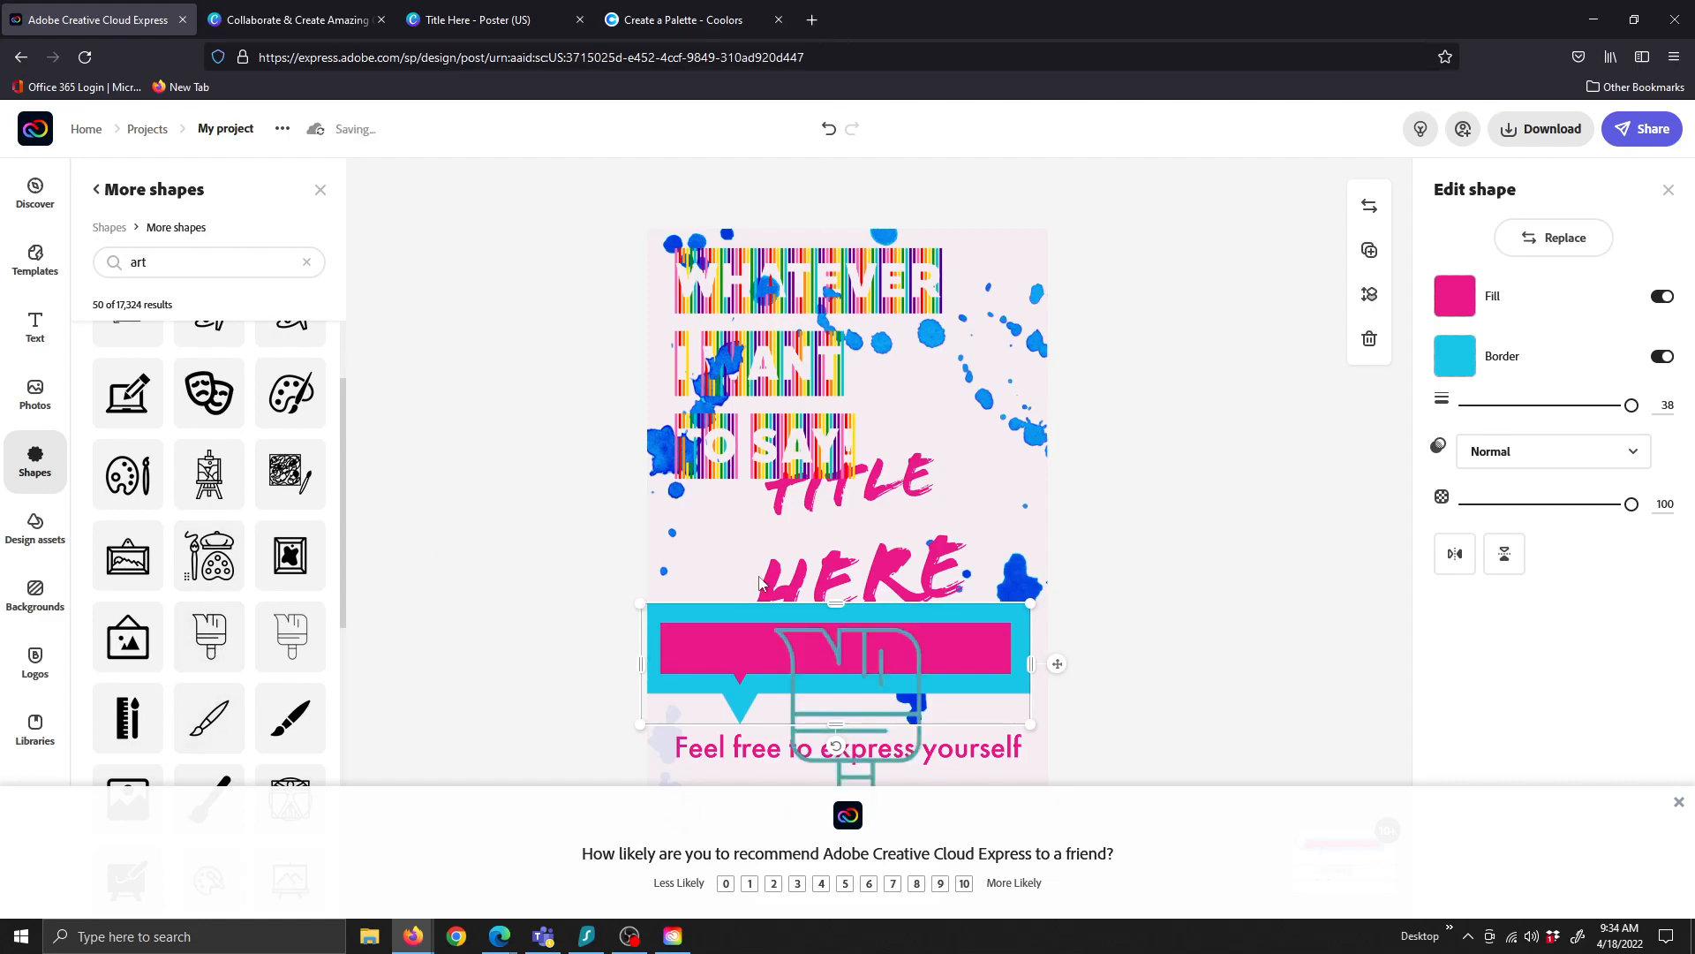
pyautogui.moveTo(904, 750)
pyautogui.mouseDown()
pyautogui.moveTo(984, 611)
pyautogui.moveTo(1006, 469)
pyautogui.mouseUp()
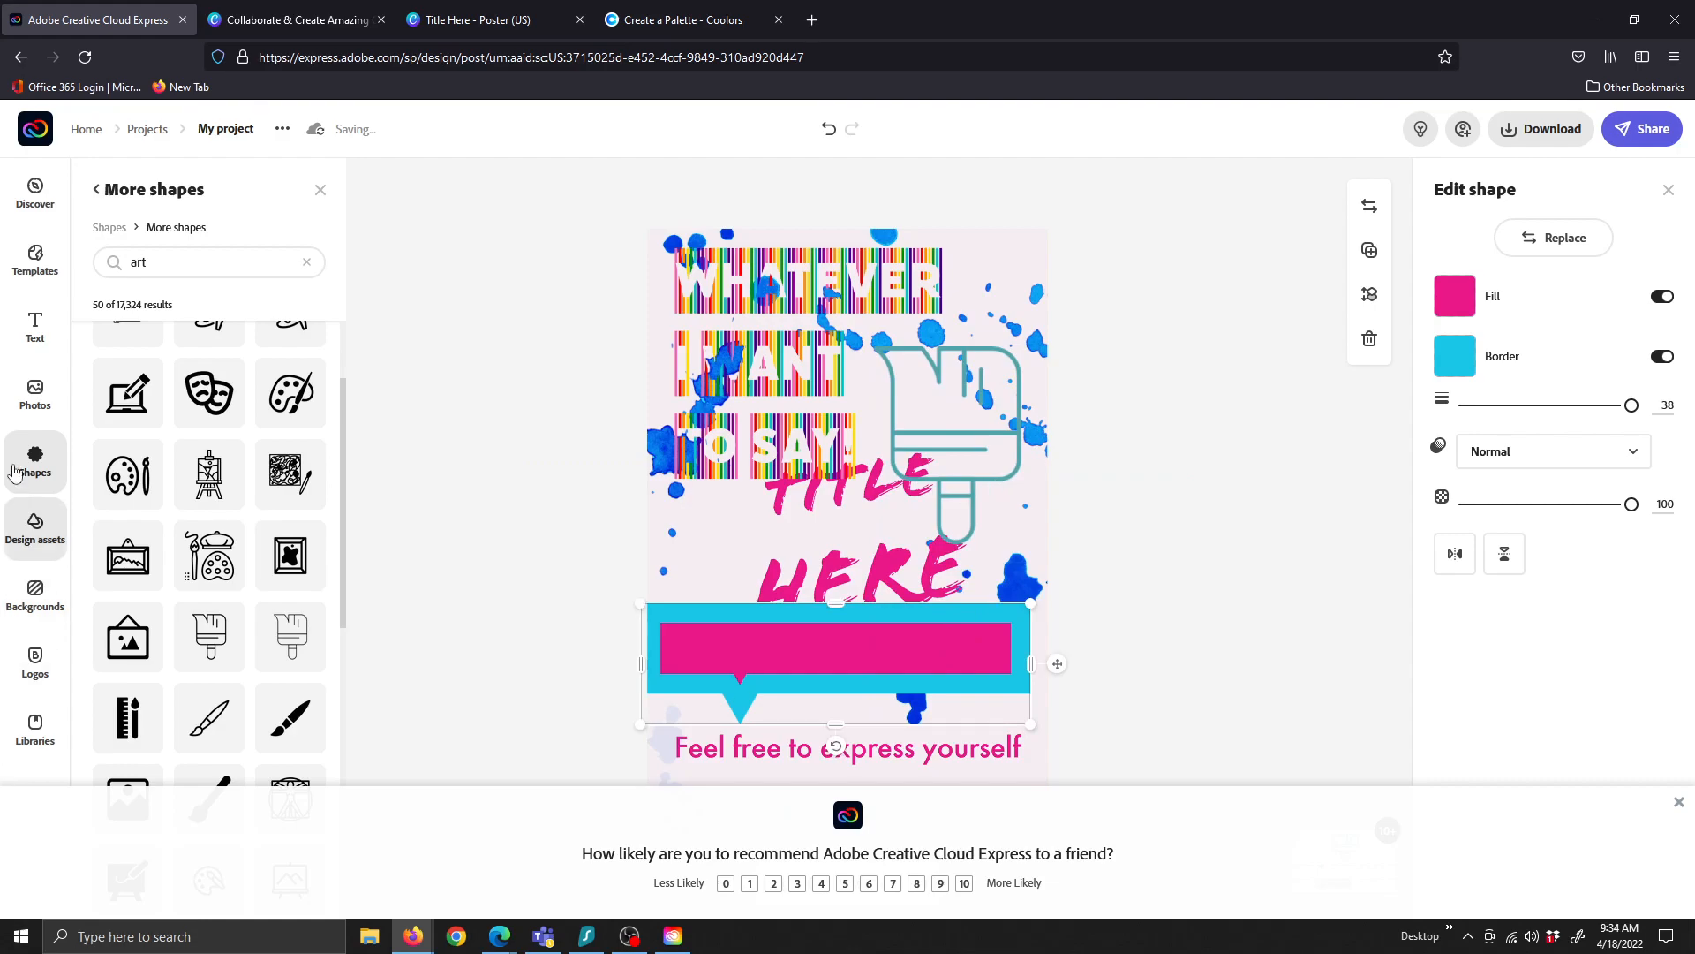
pyautogui.click(34, 393)
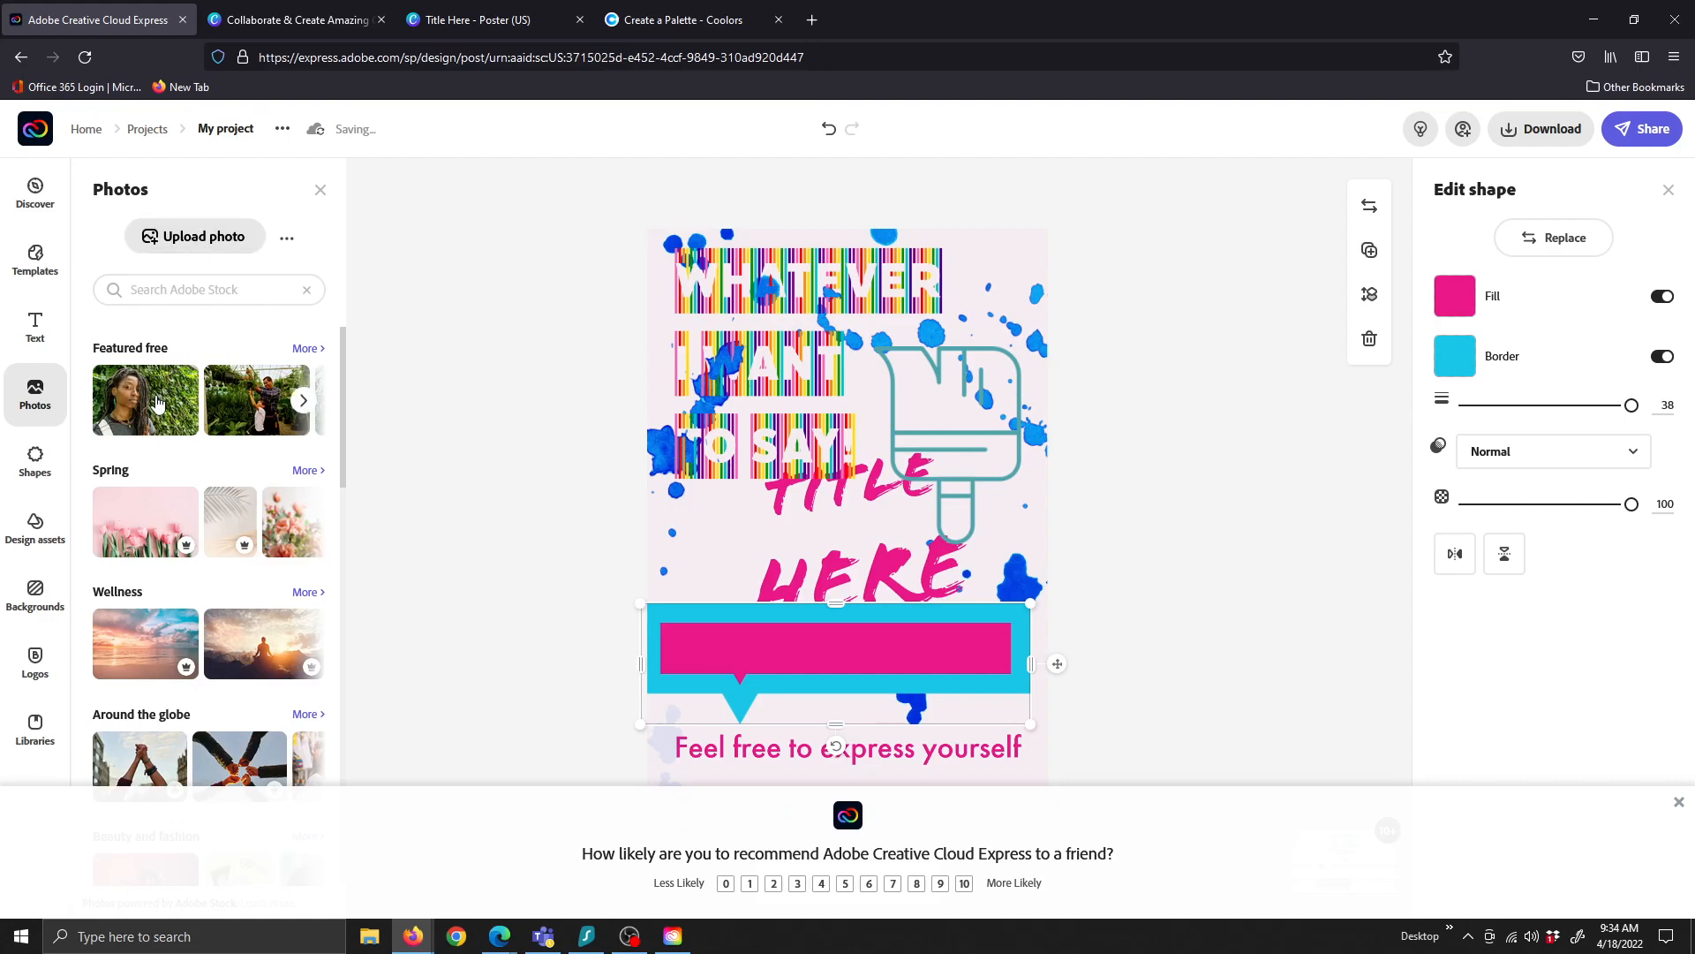
# Search stock photos for 'art' and position the ART photo at the poster's top-left corner
pyautogui.click(146, 290)
pyautogui.write('art')
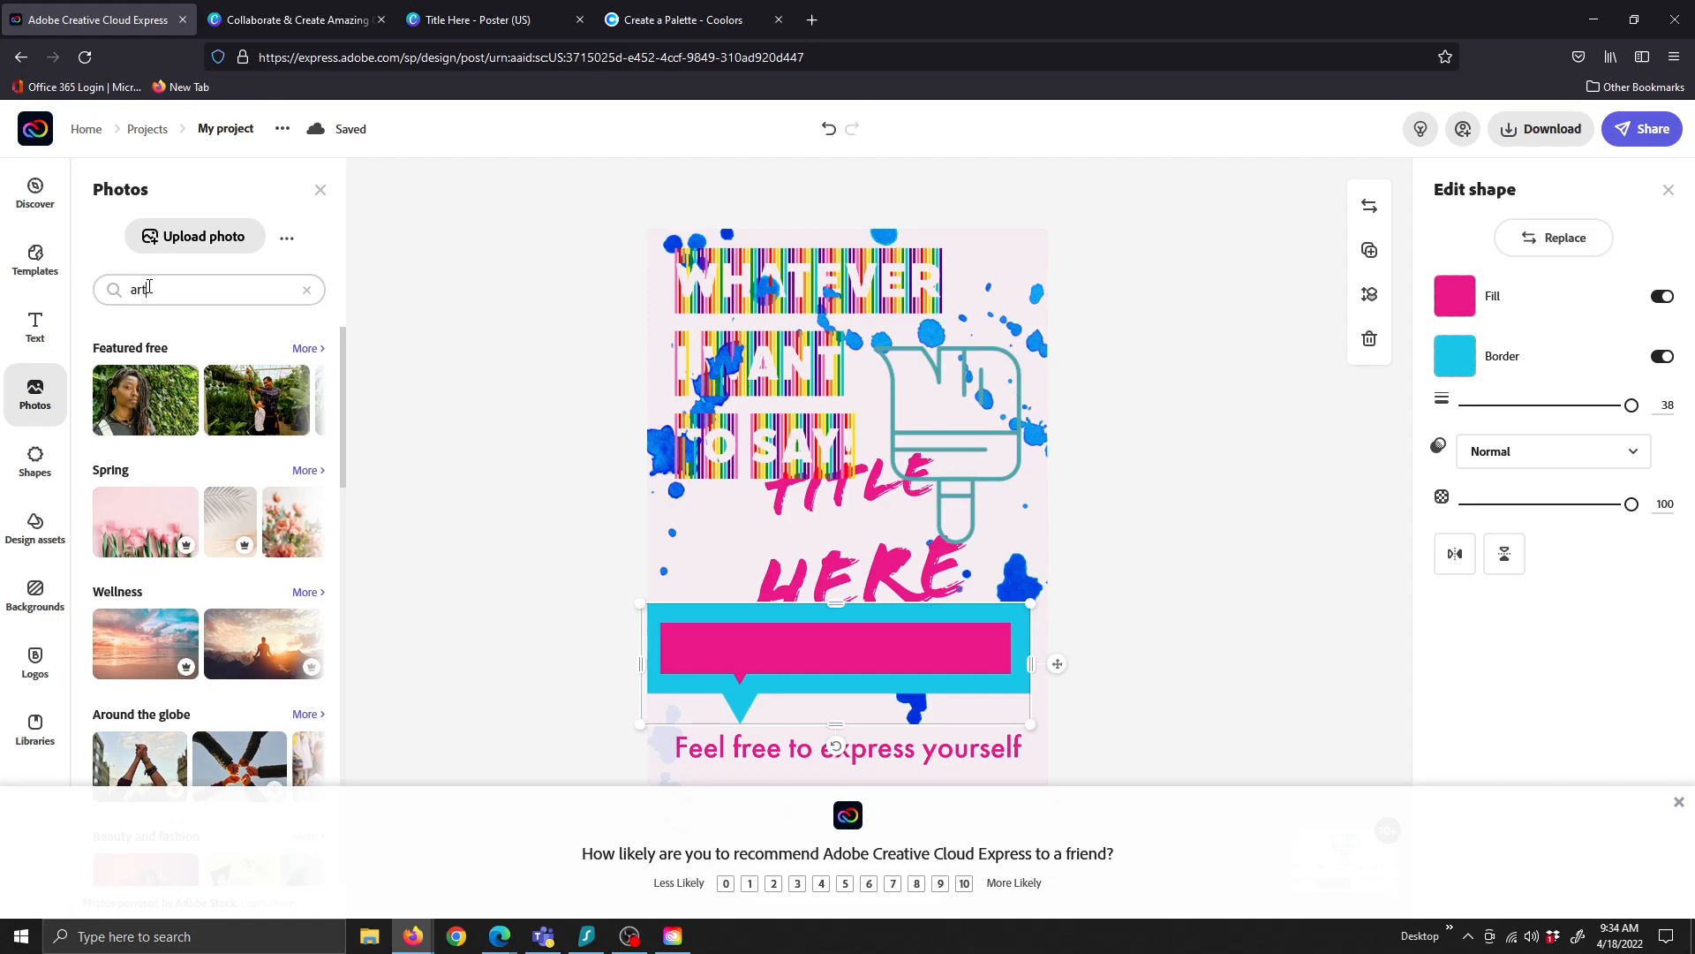
pyautogui.press('Return')
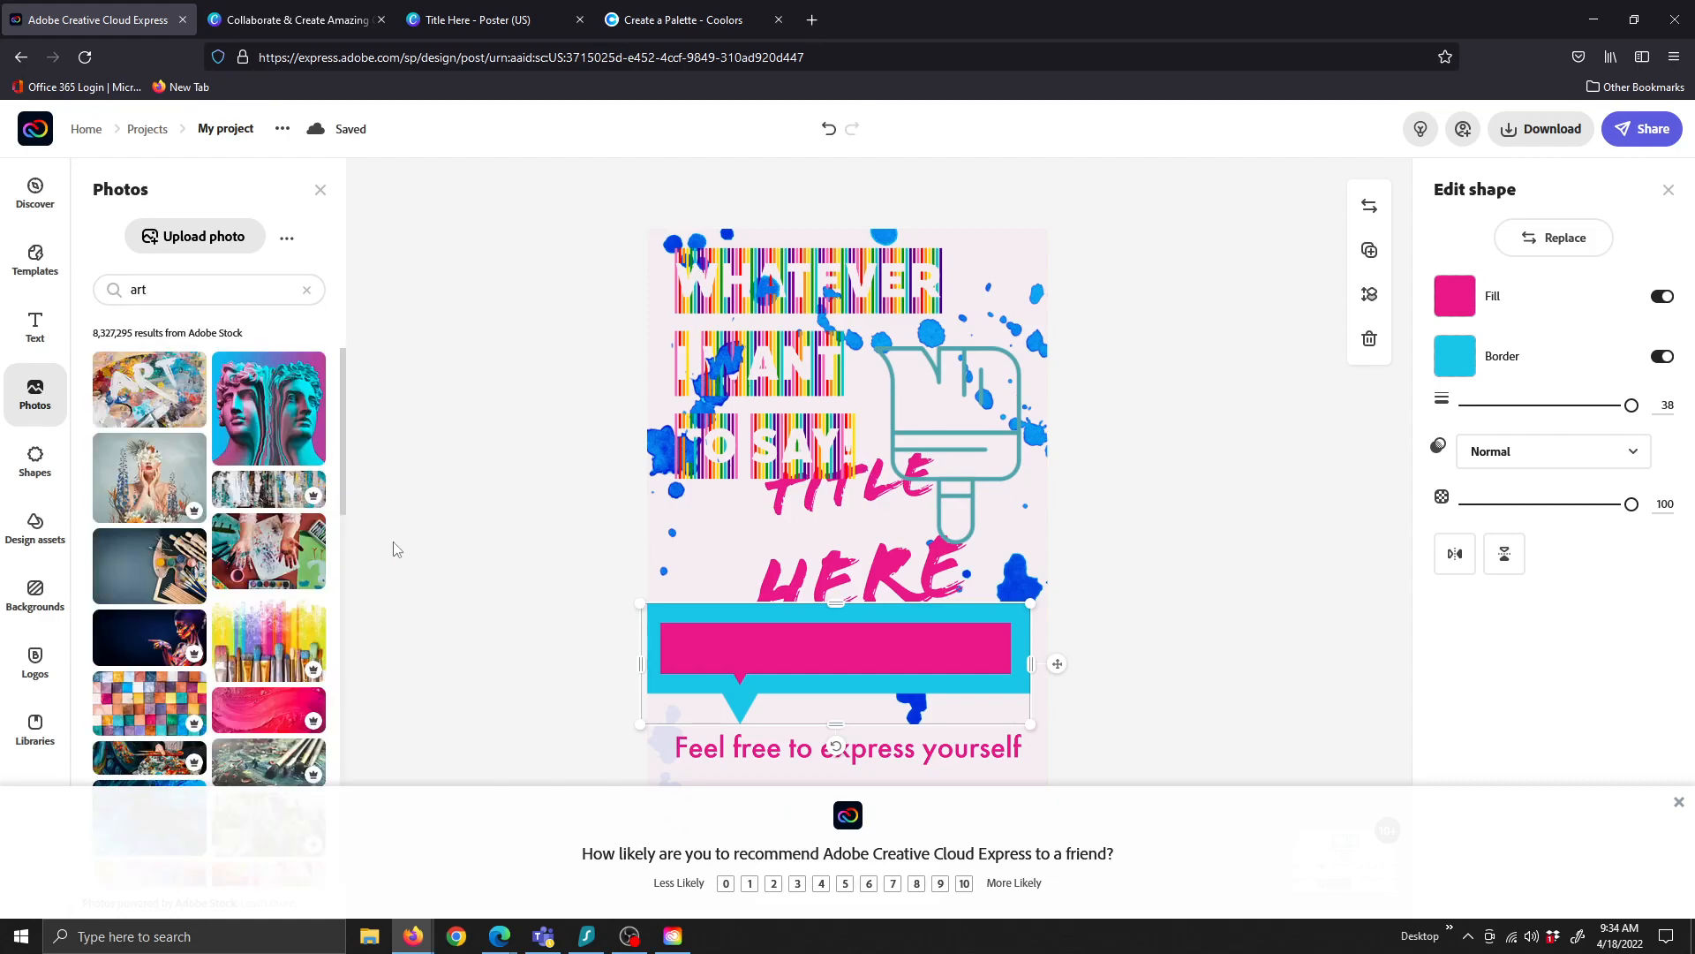
pyautogui.moveTo(150, 407); pyautogui.dragTo(745, 415)
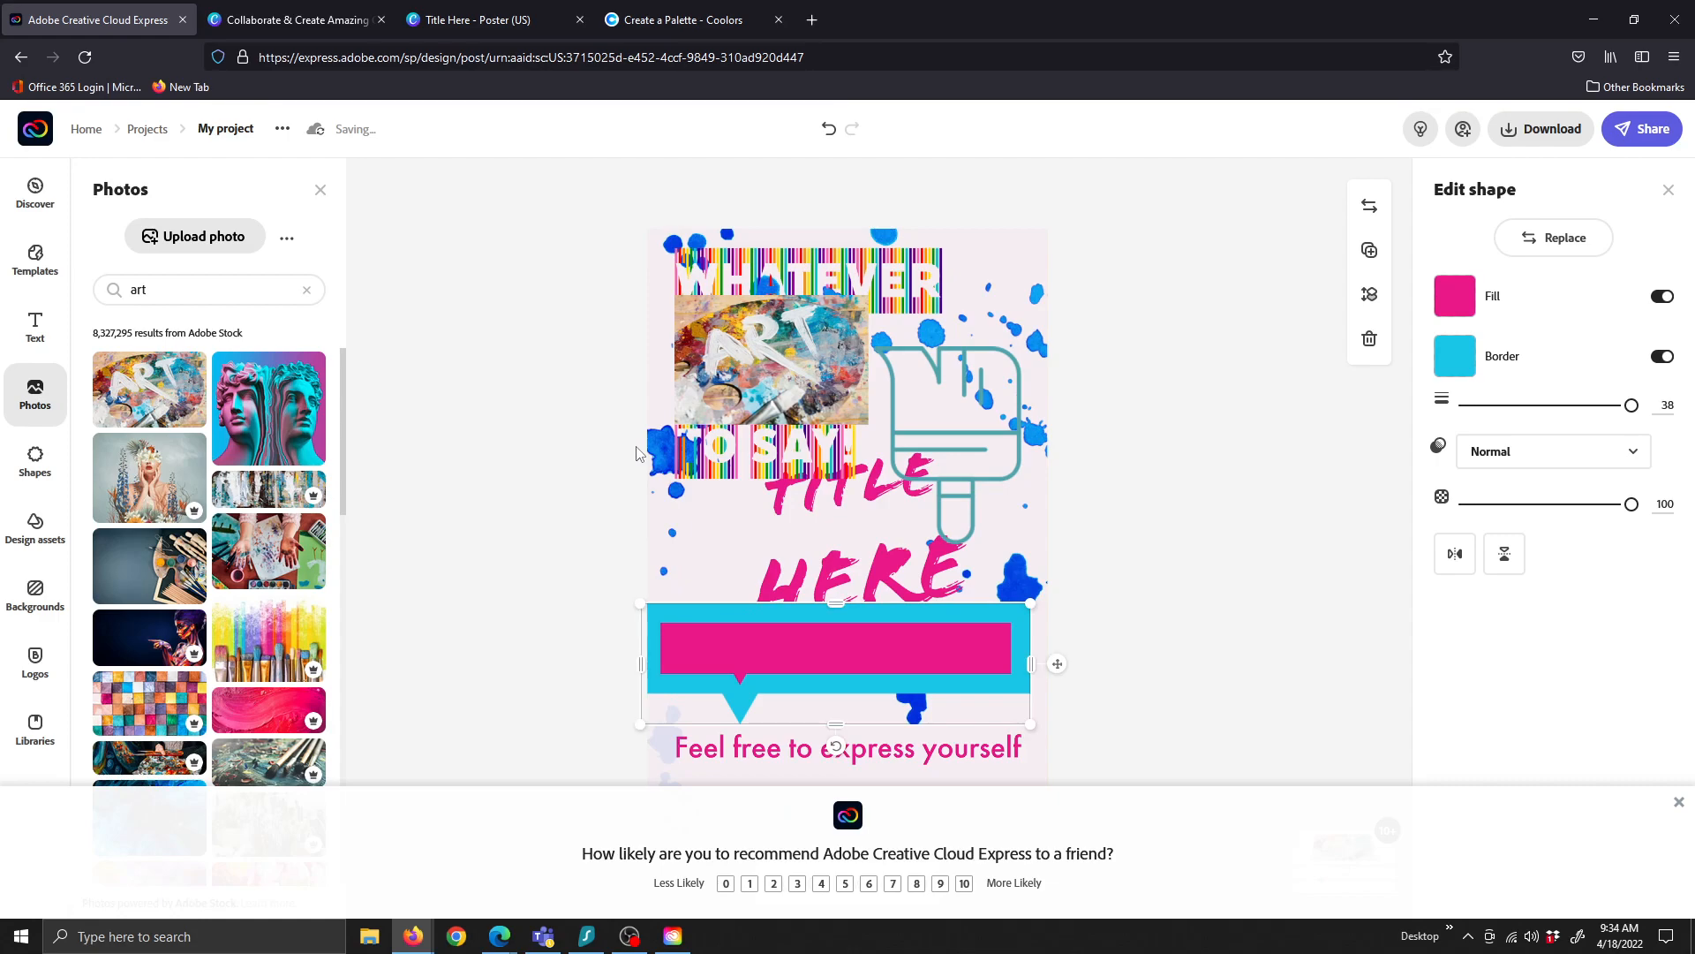
pyautogui.moveTo(737, 342); pyautogui.dragTo(701, 310)
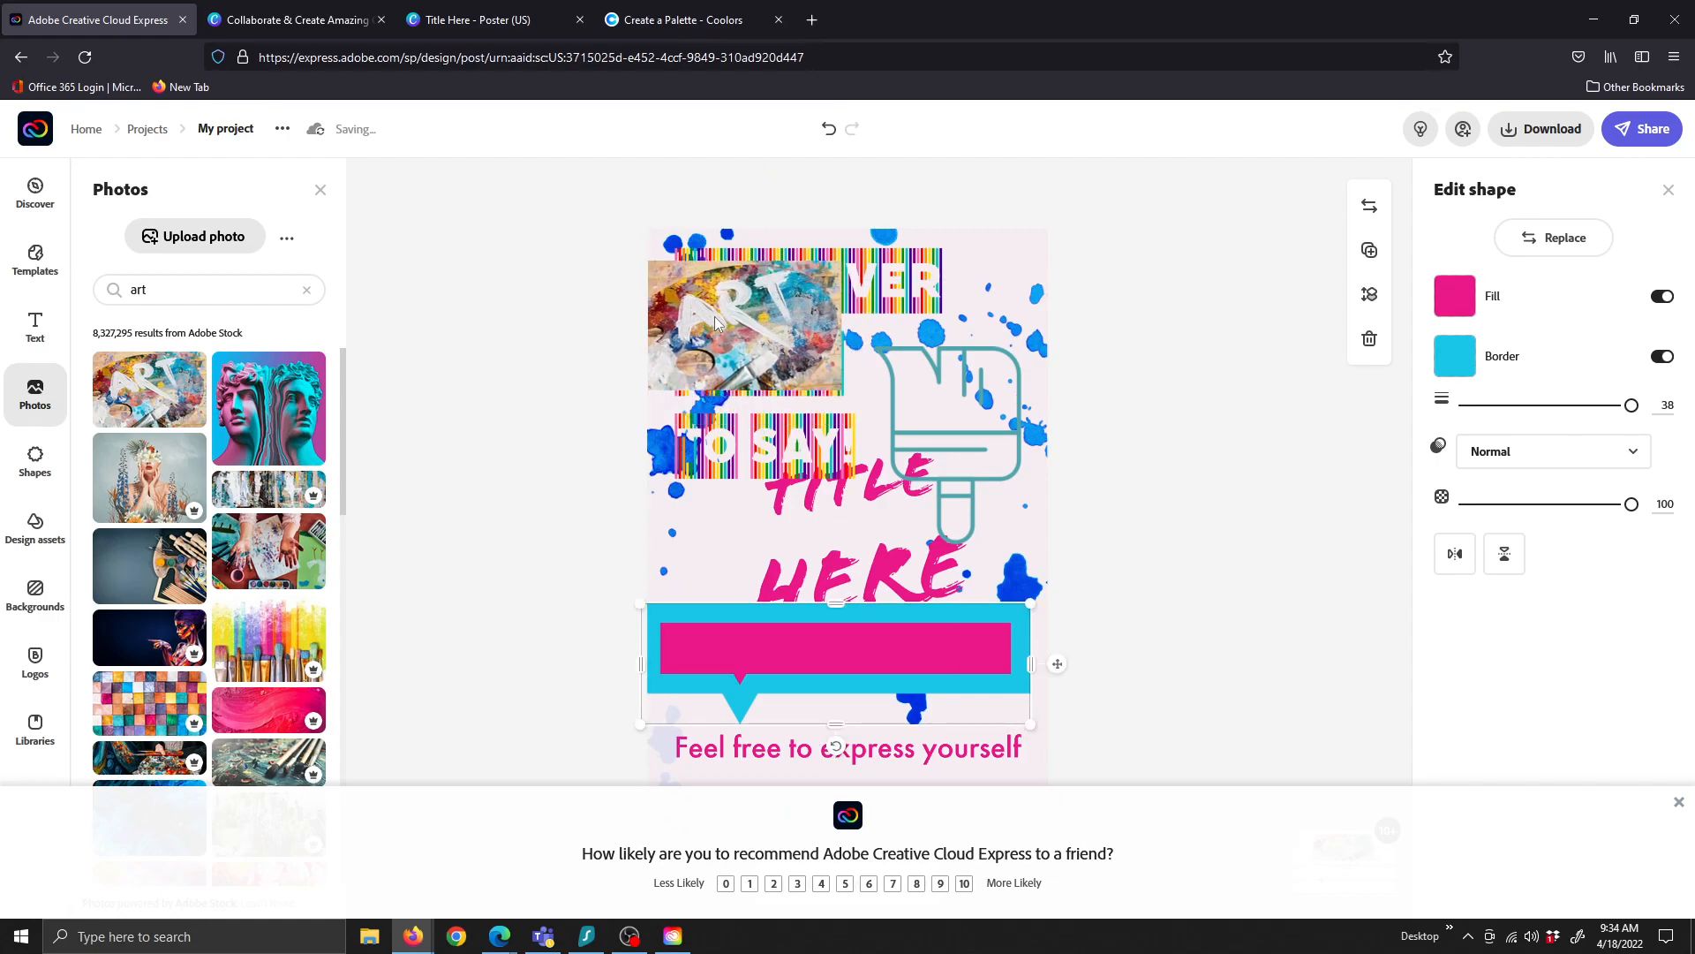
pyautogui.rightClick(713, 316)
pyautogui.click(537, 391)
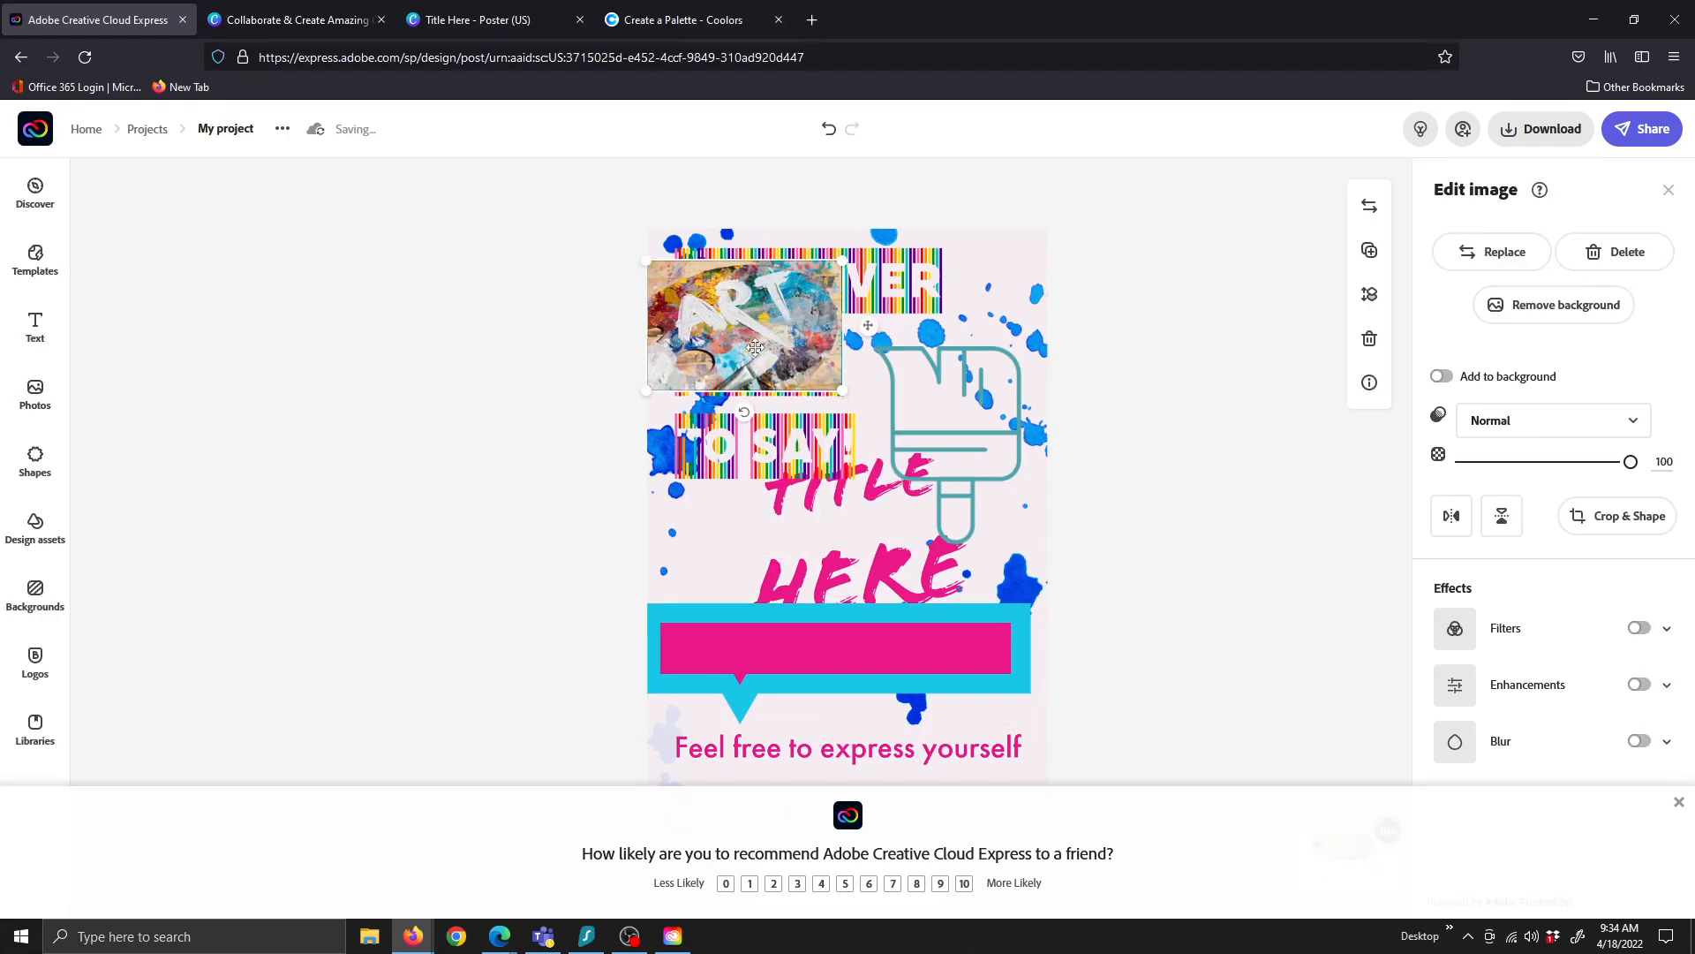
# Set the ART photo to Multiply, move it over TITLE HERE and enlarge it across the middle
pyautogui.click(1520, 421)
pyautogui.click(1493, 488)
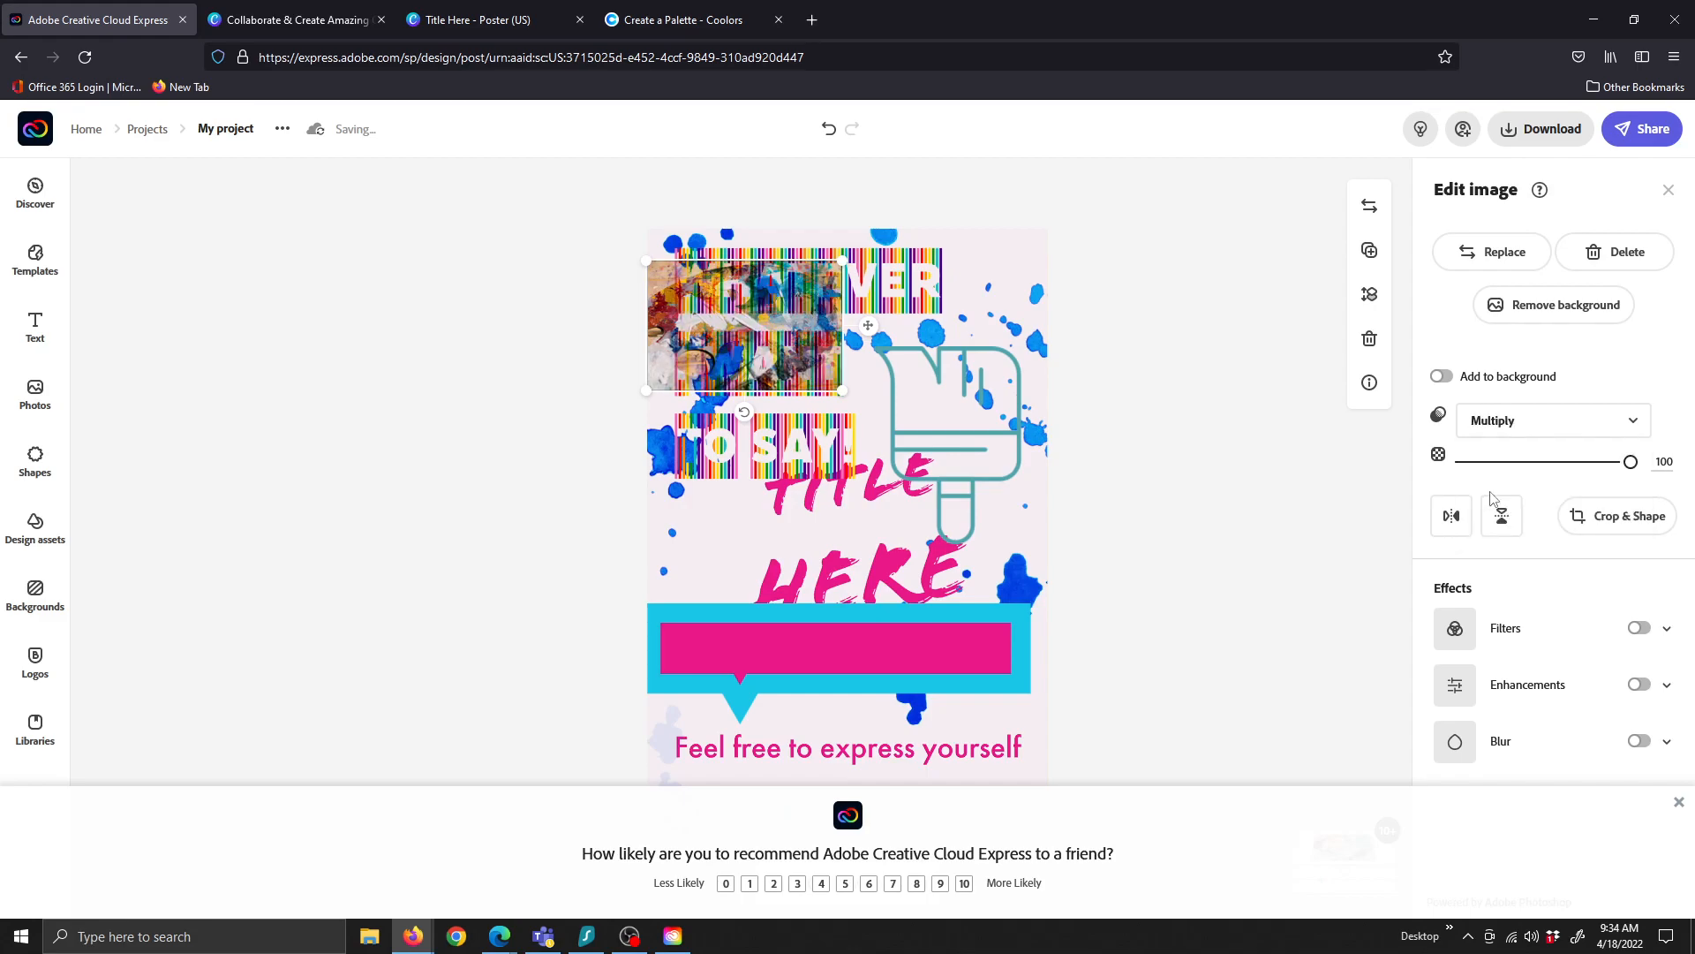
pyautogui.moveTo(651, 317); pyautogui.dragTo(878, 515)
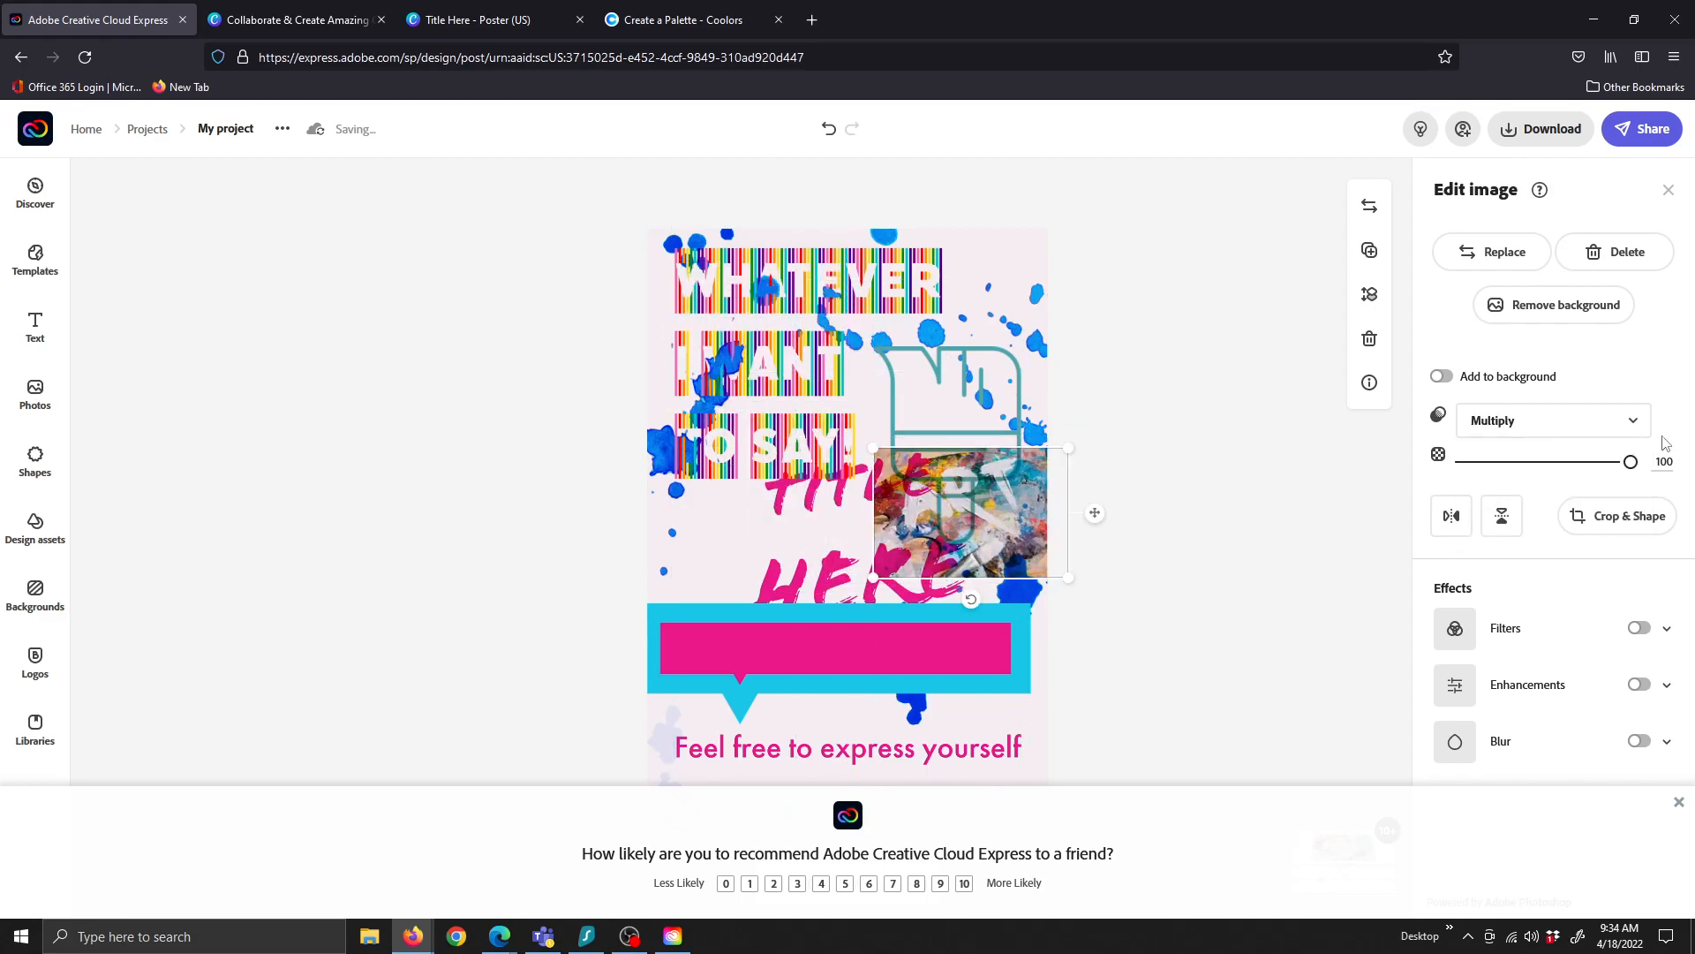
pyautogui.moveTo(873, 576); pyautogui.dragTo(633, 712)
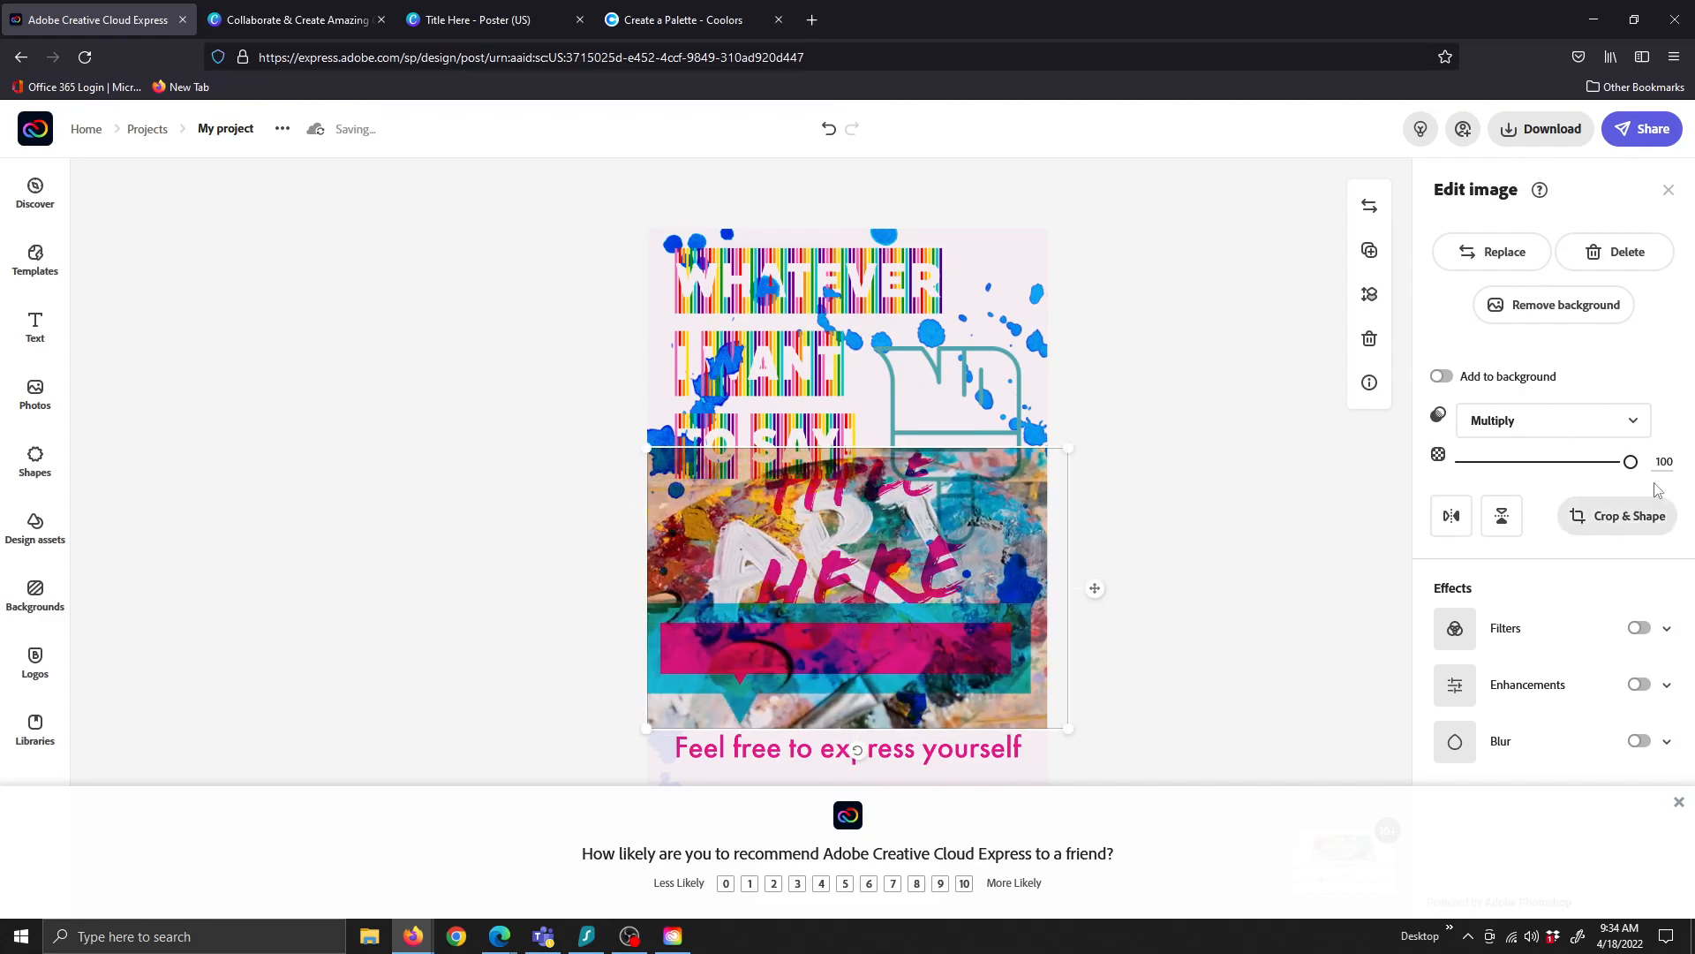
# Try Screen blending on the ART photo, then set it back to Normal
pyautogui.click(1593, 420)
pyautogui.click(1511, 529)
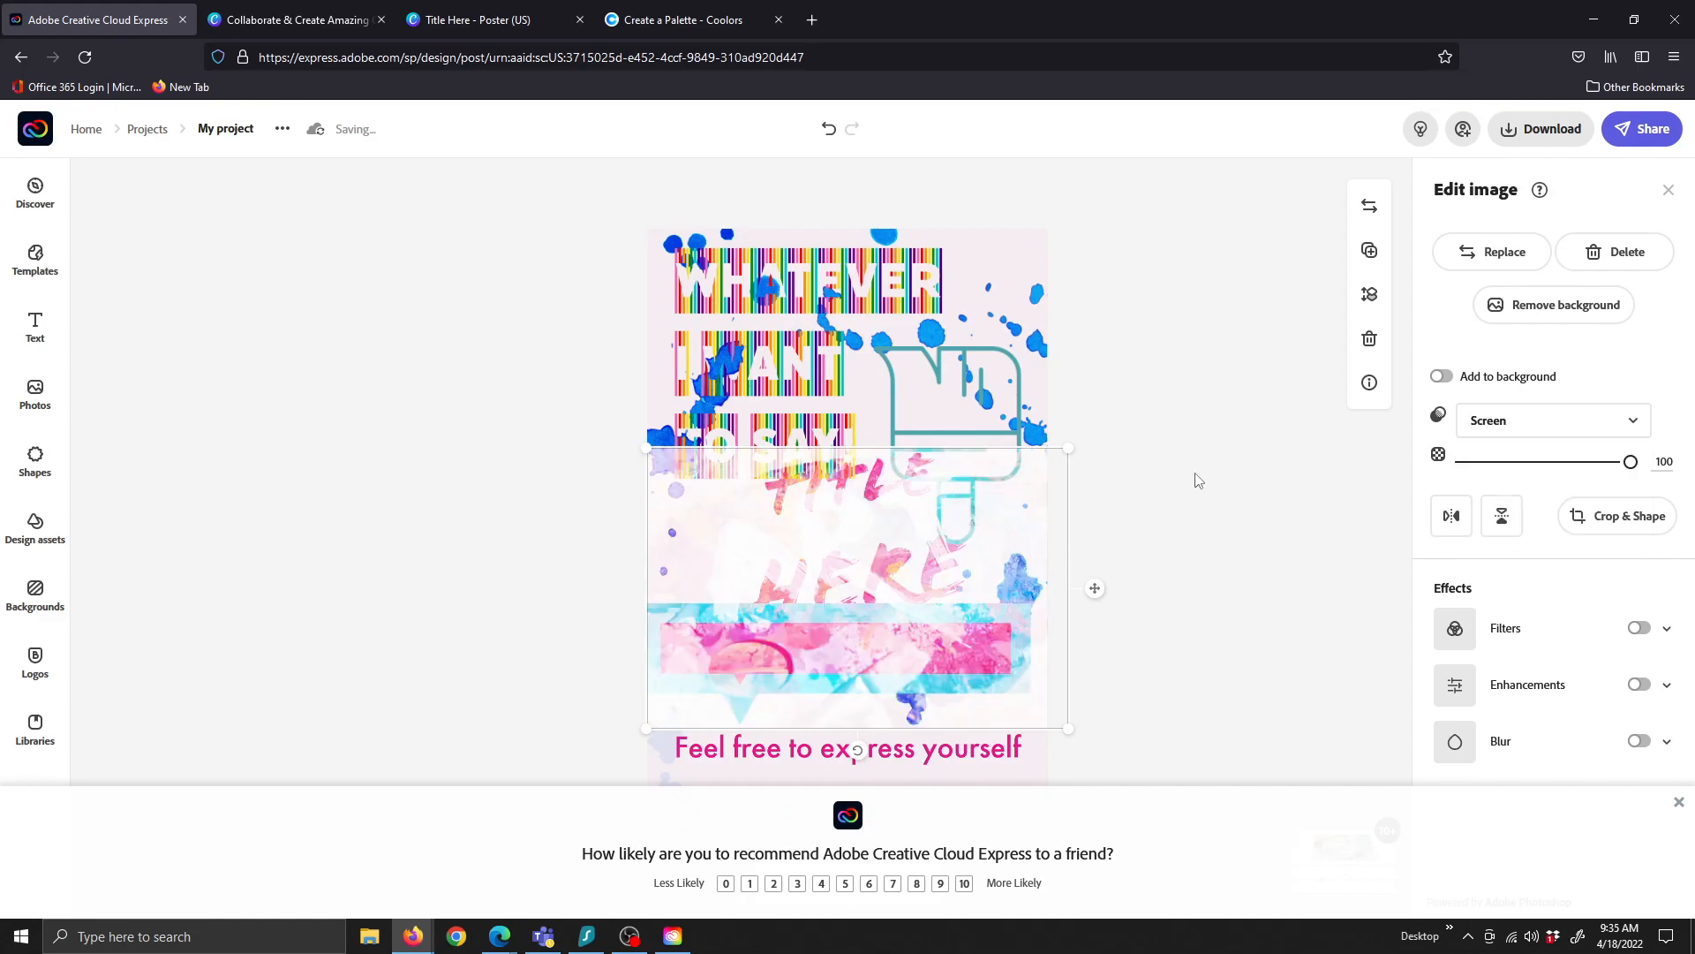
pyautogui.click(1538, 425)
pyautogui.click(1495, 454)
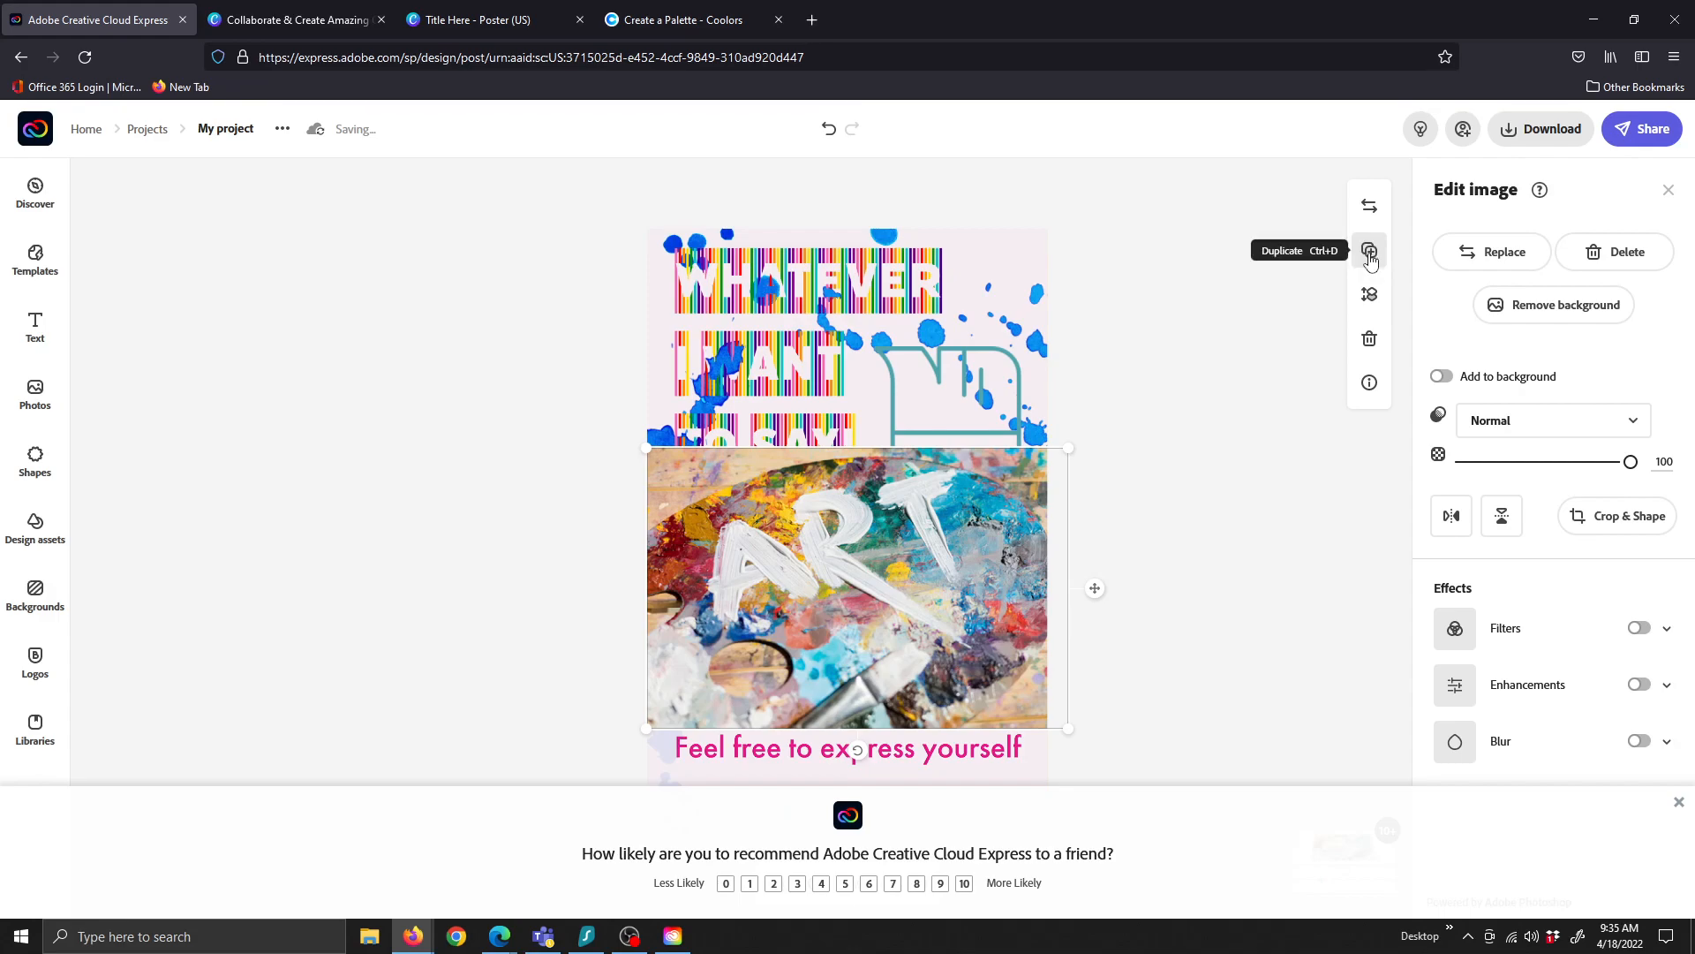
# Apply Layer order's Send to back to the ART photo so it sits behind TITLE HERE
pyautogui.click(1369, 298)
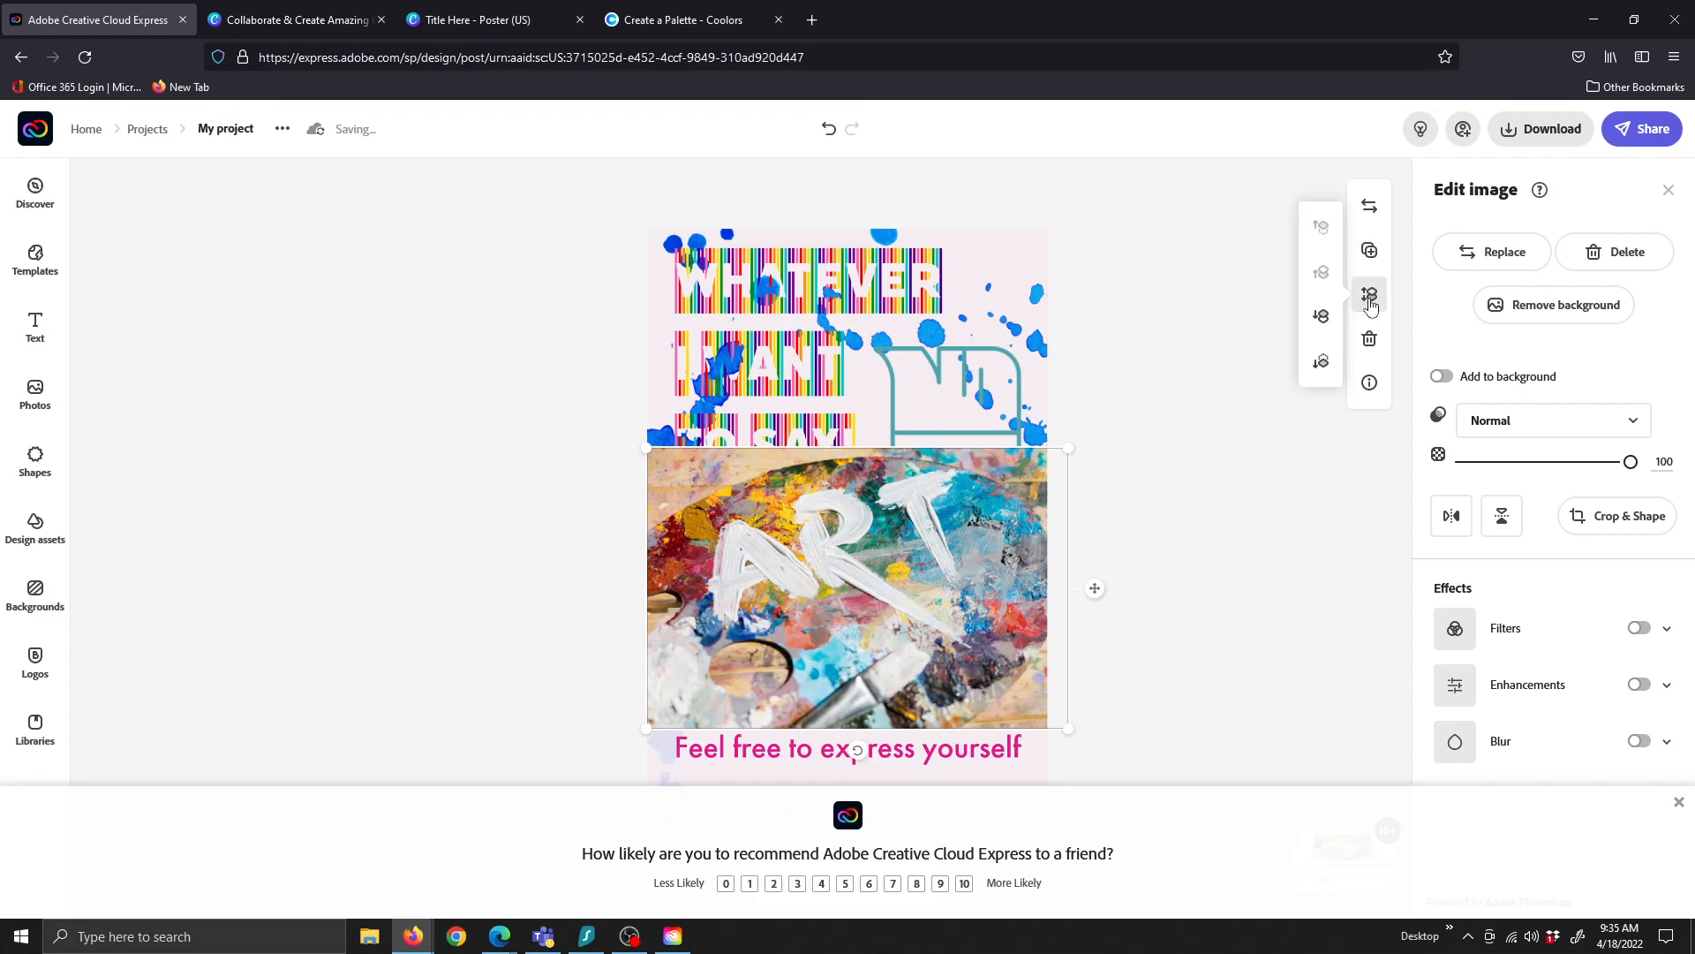
pyautogui.click(1321, 362)
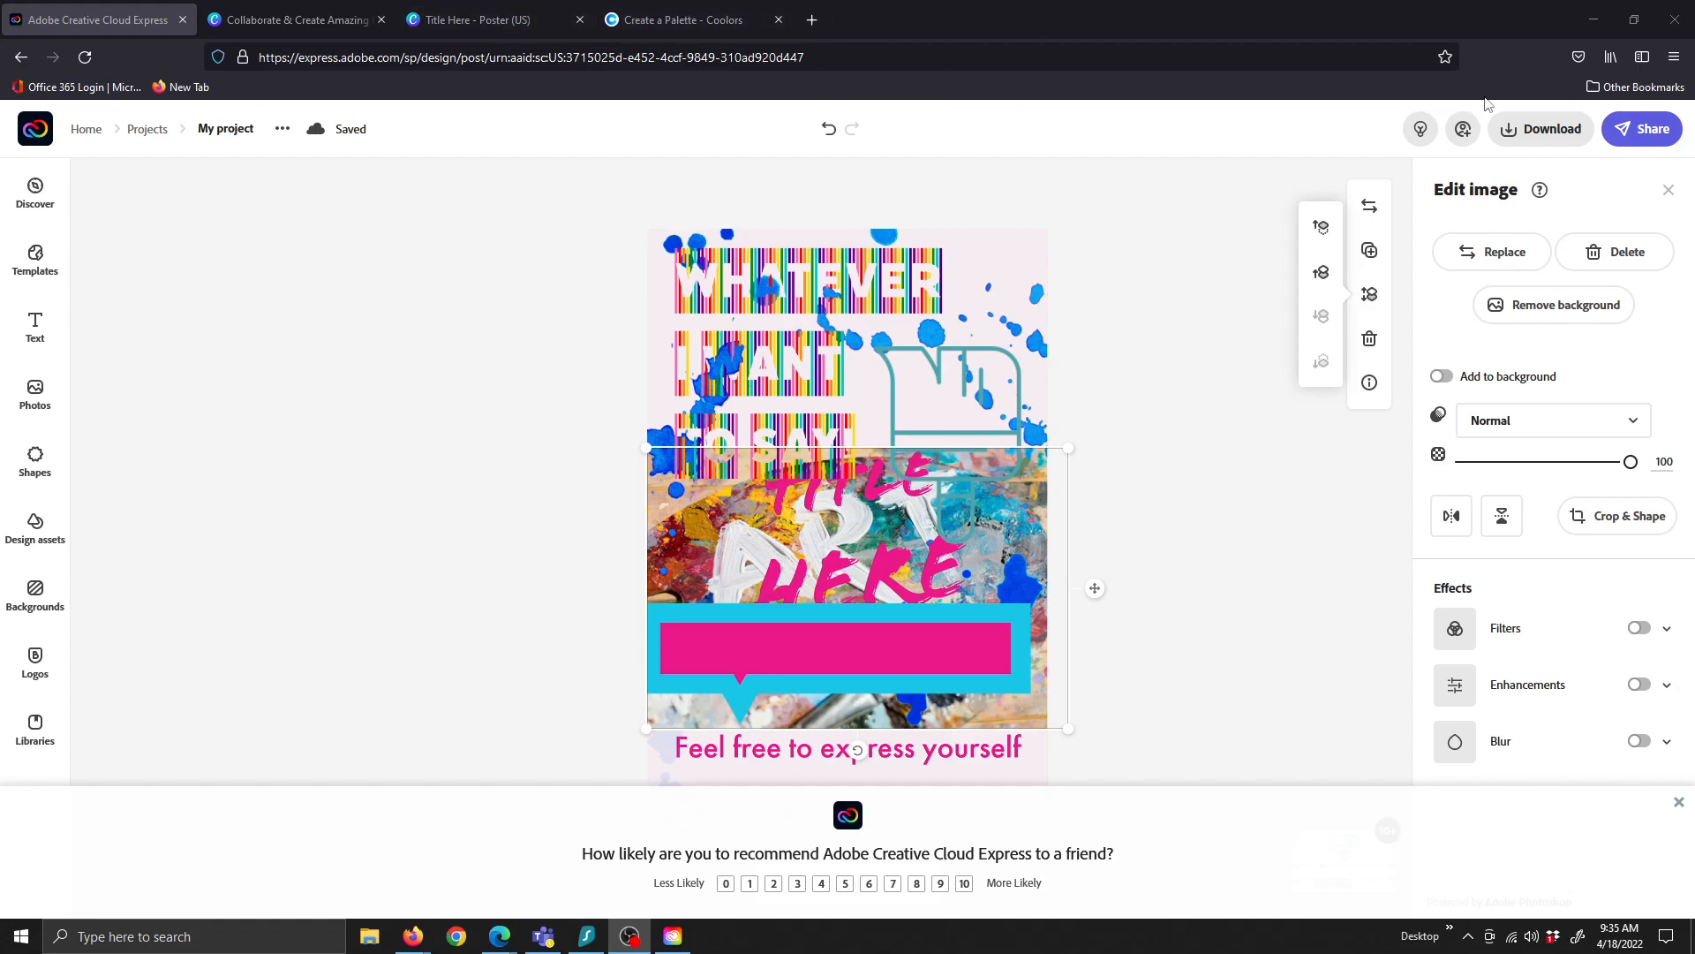
# Review the PNG/JPG/PDF download formats and share options, then switch to the Canva poster tab
pyautogui.click(1510, 134)
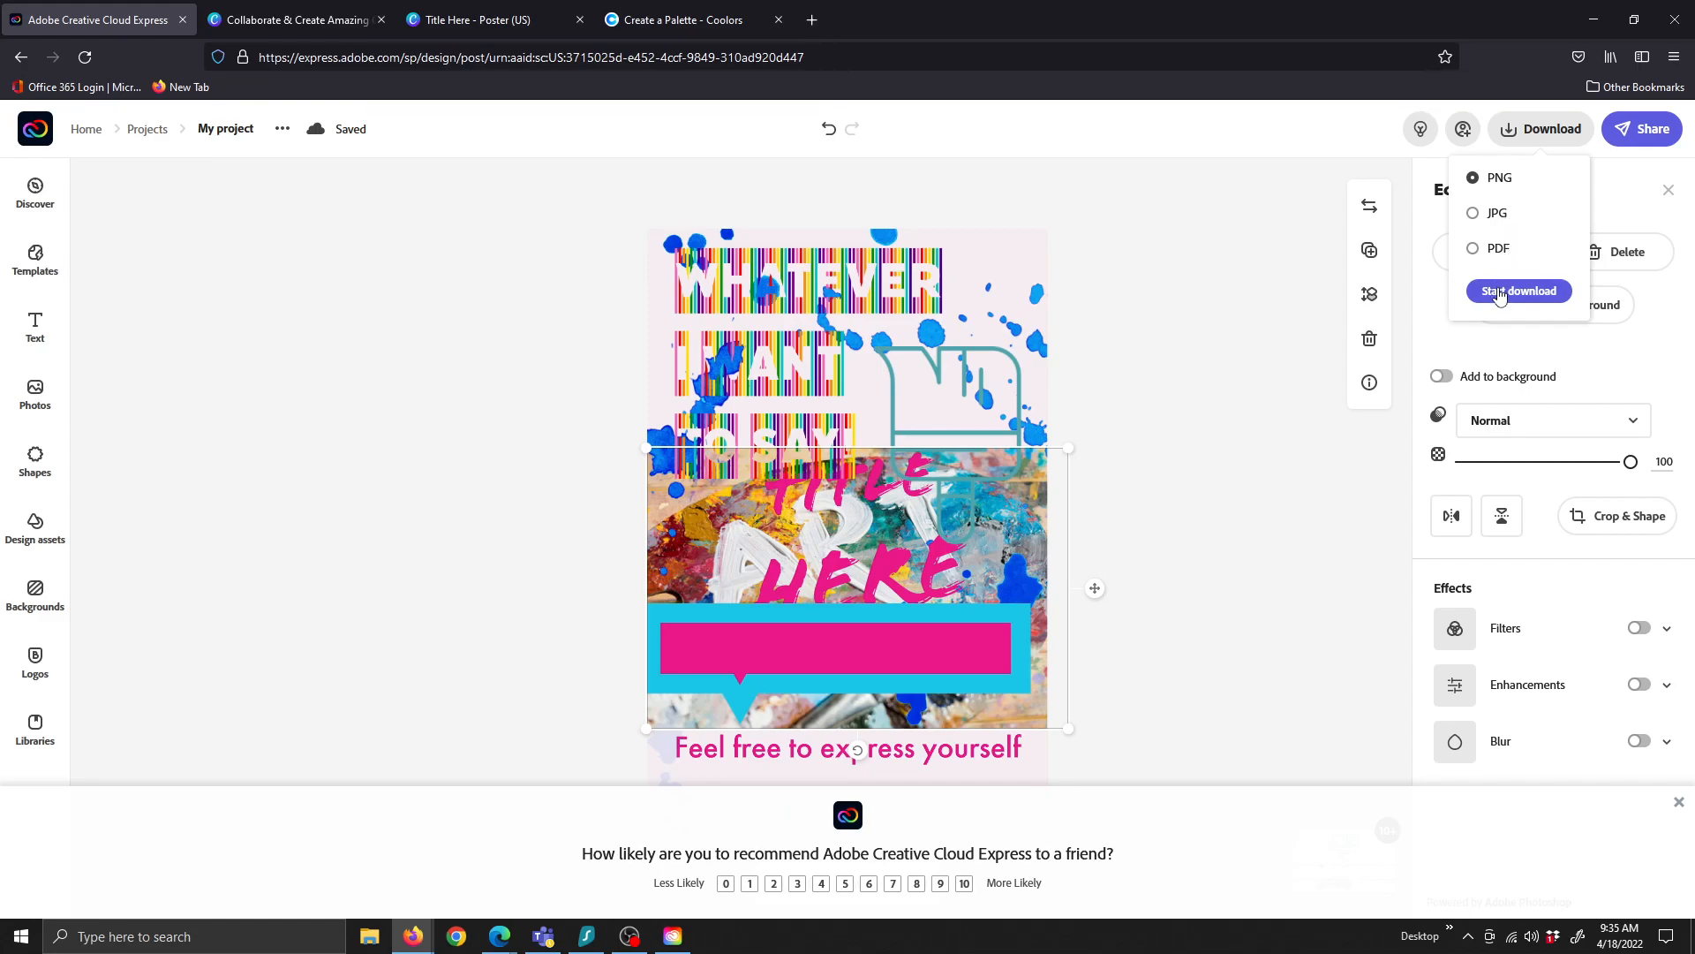
pyautogui.click(1640, 129)
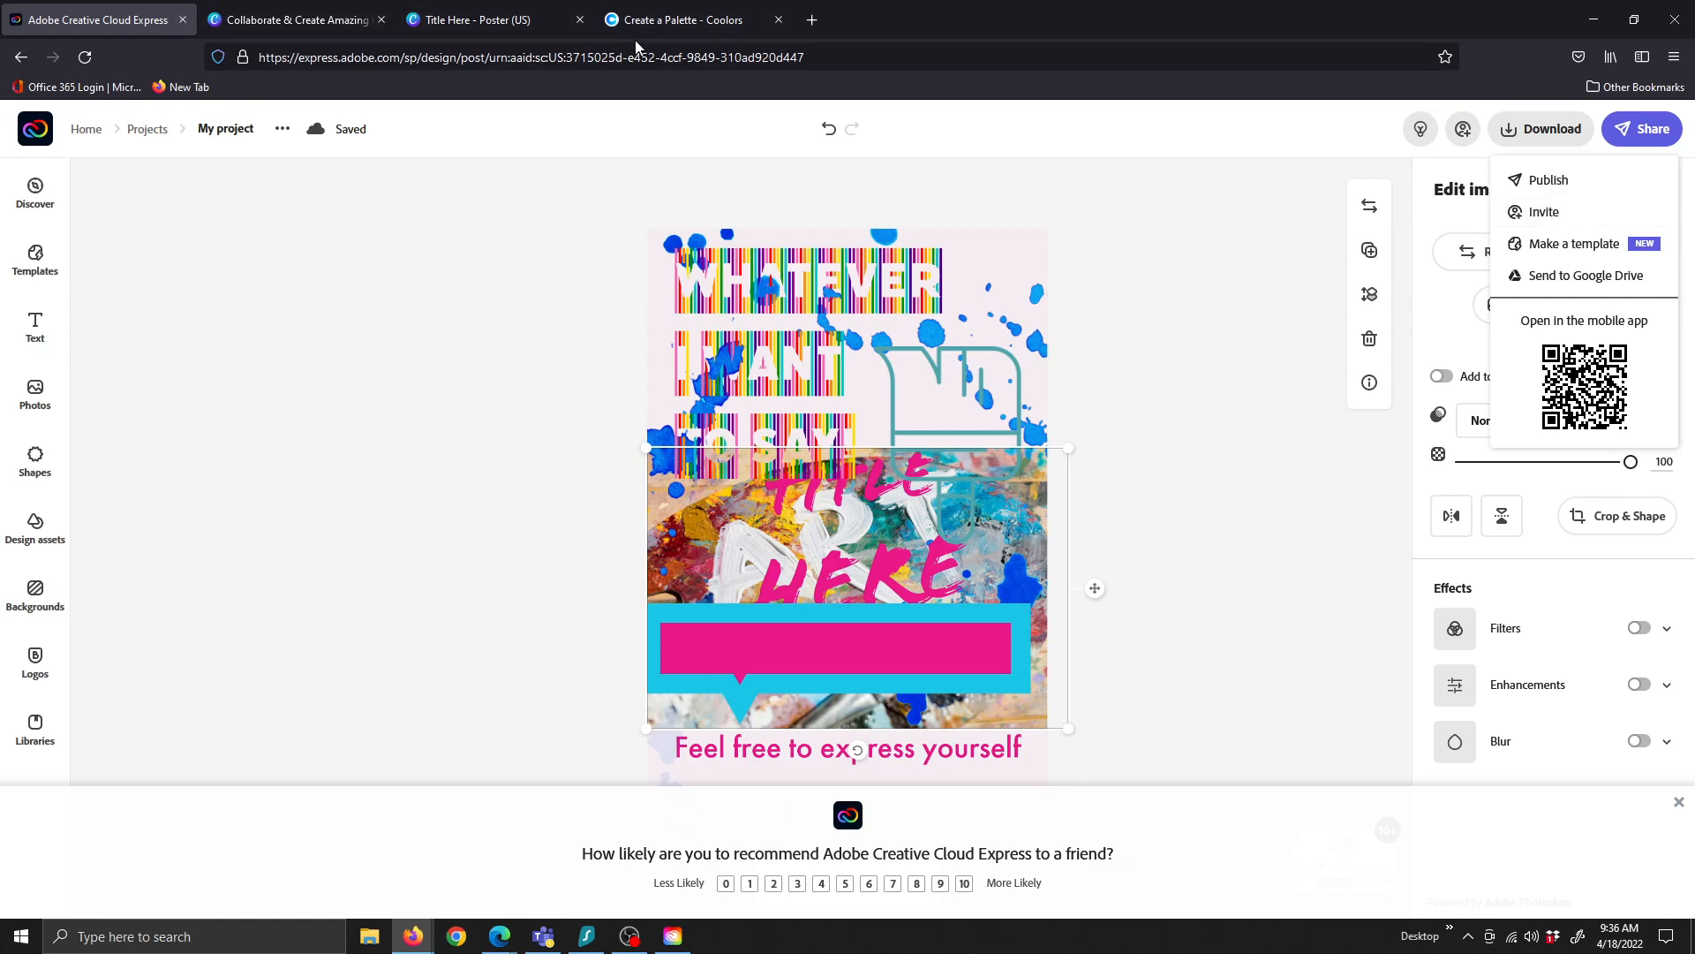
pyautogui.click(526, 24)
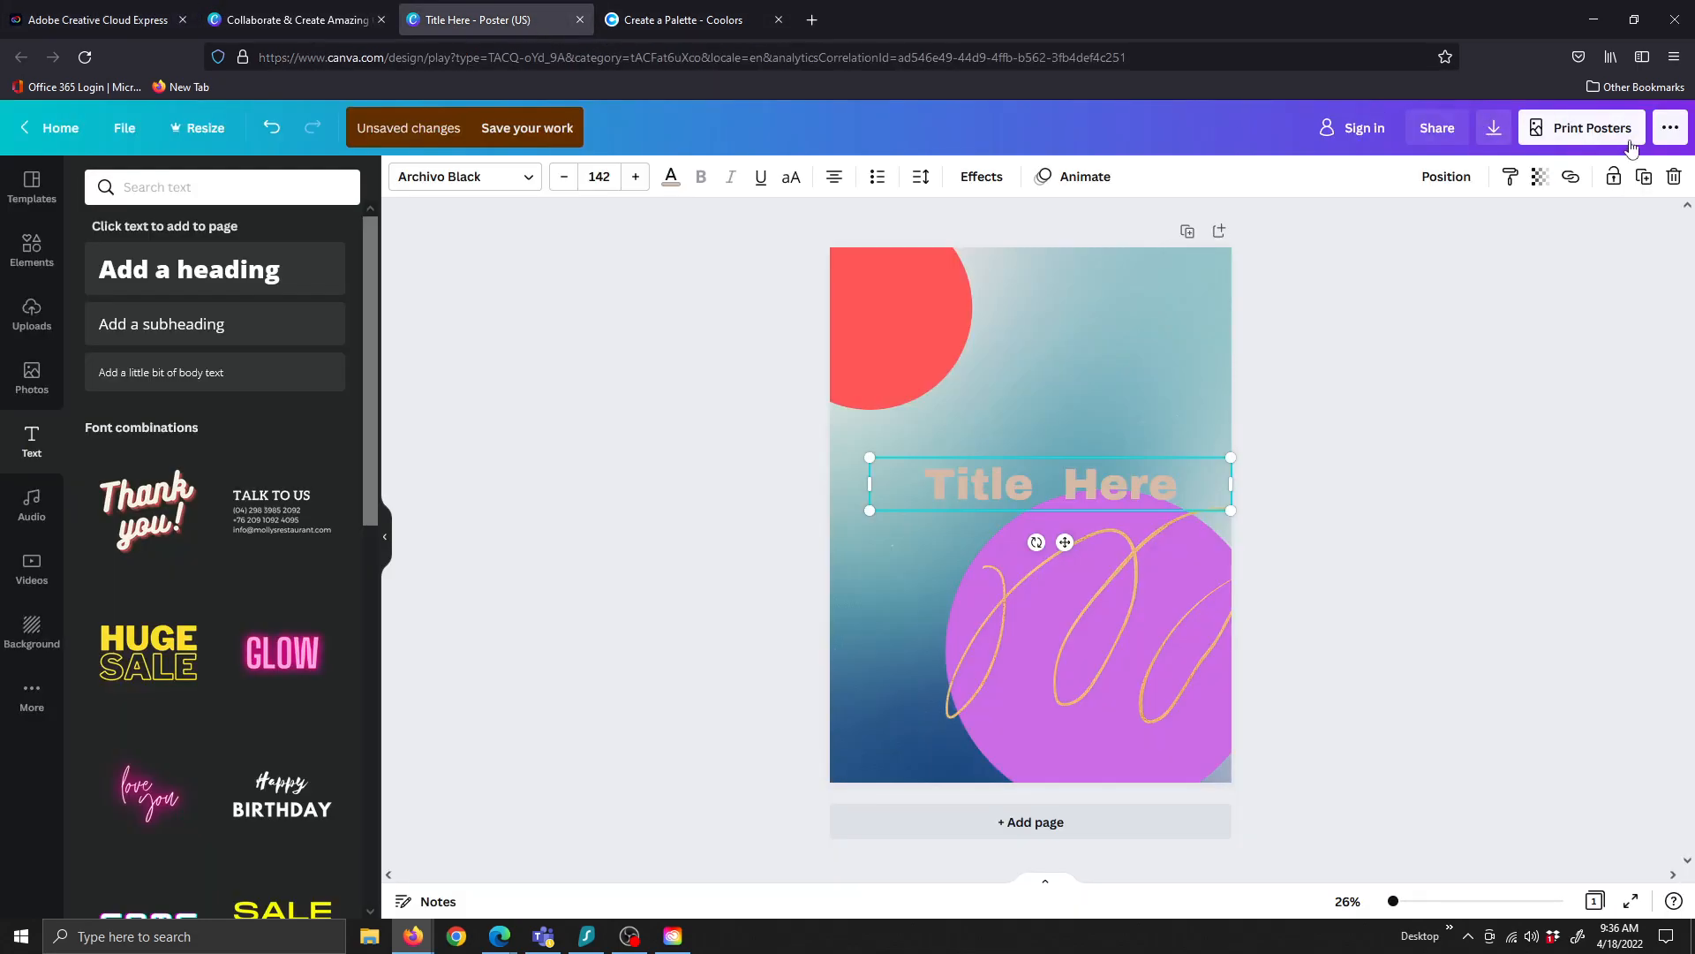
# Try sharing the Canva poster, close its sign-in prompt, and return to the Express tab
pyautogui.click(1439, 131)
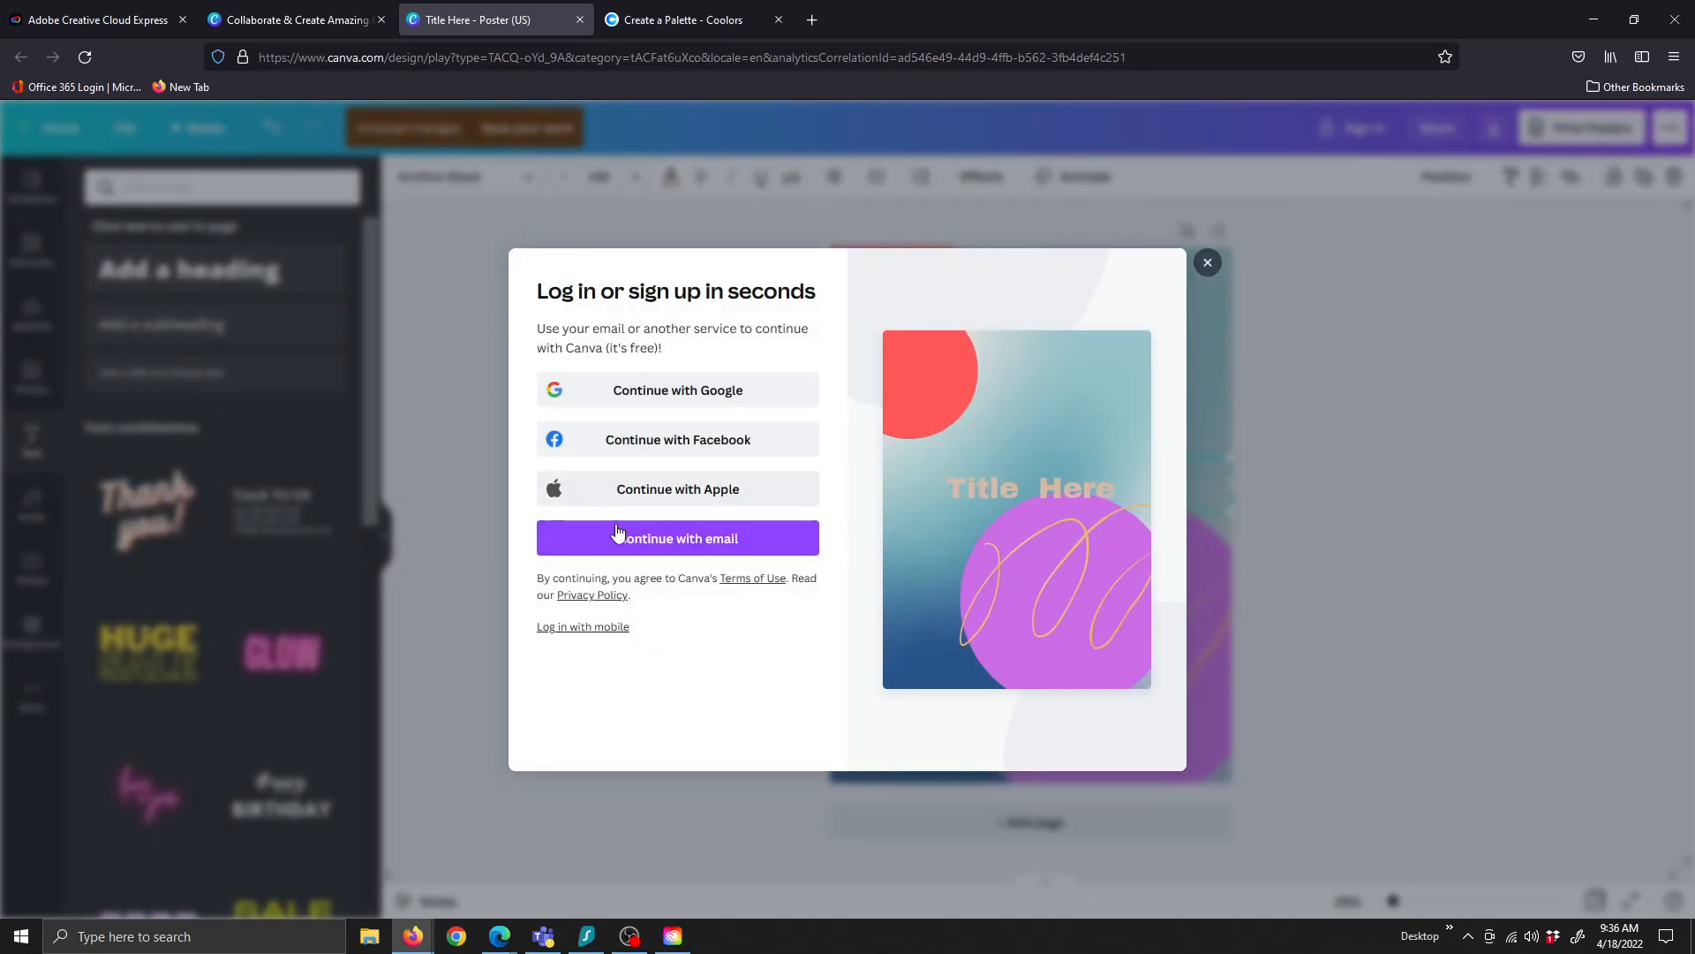
pyautogui.click(1208, 263)
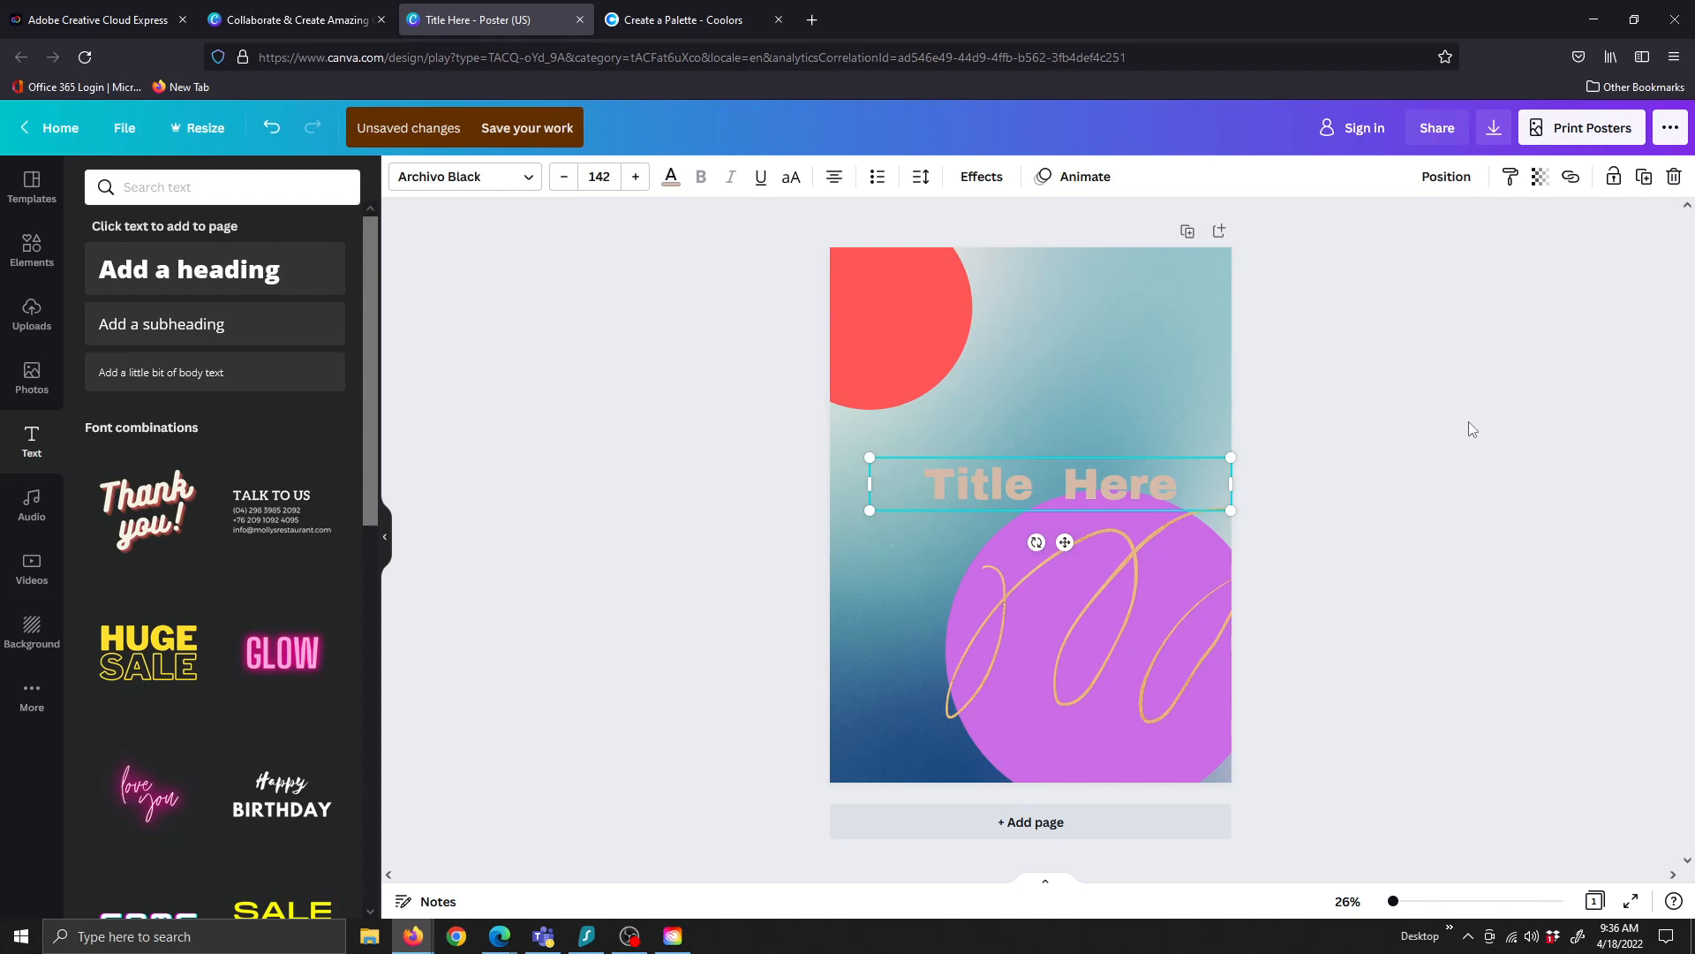
pyautogui.click(93, 25)
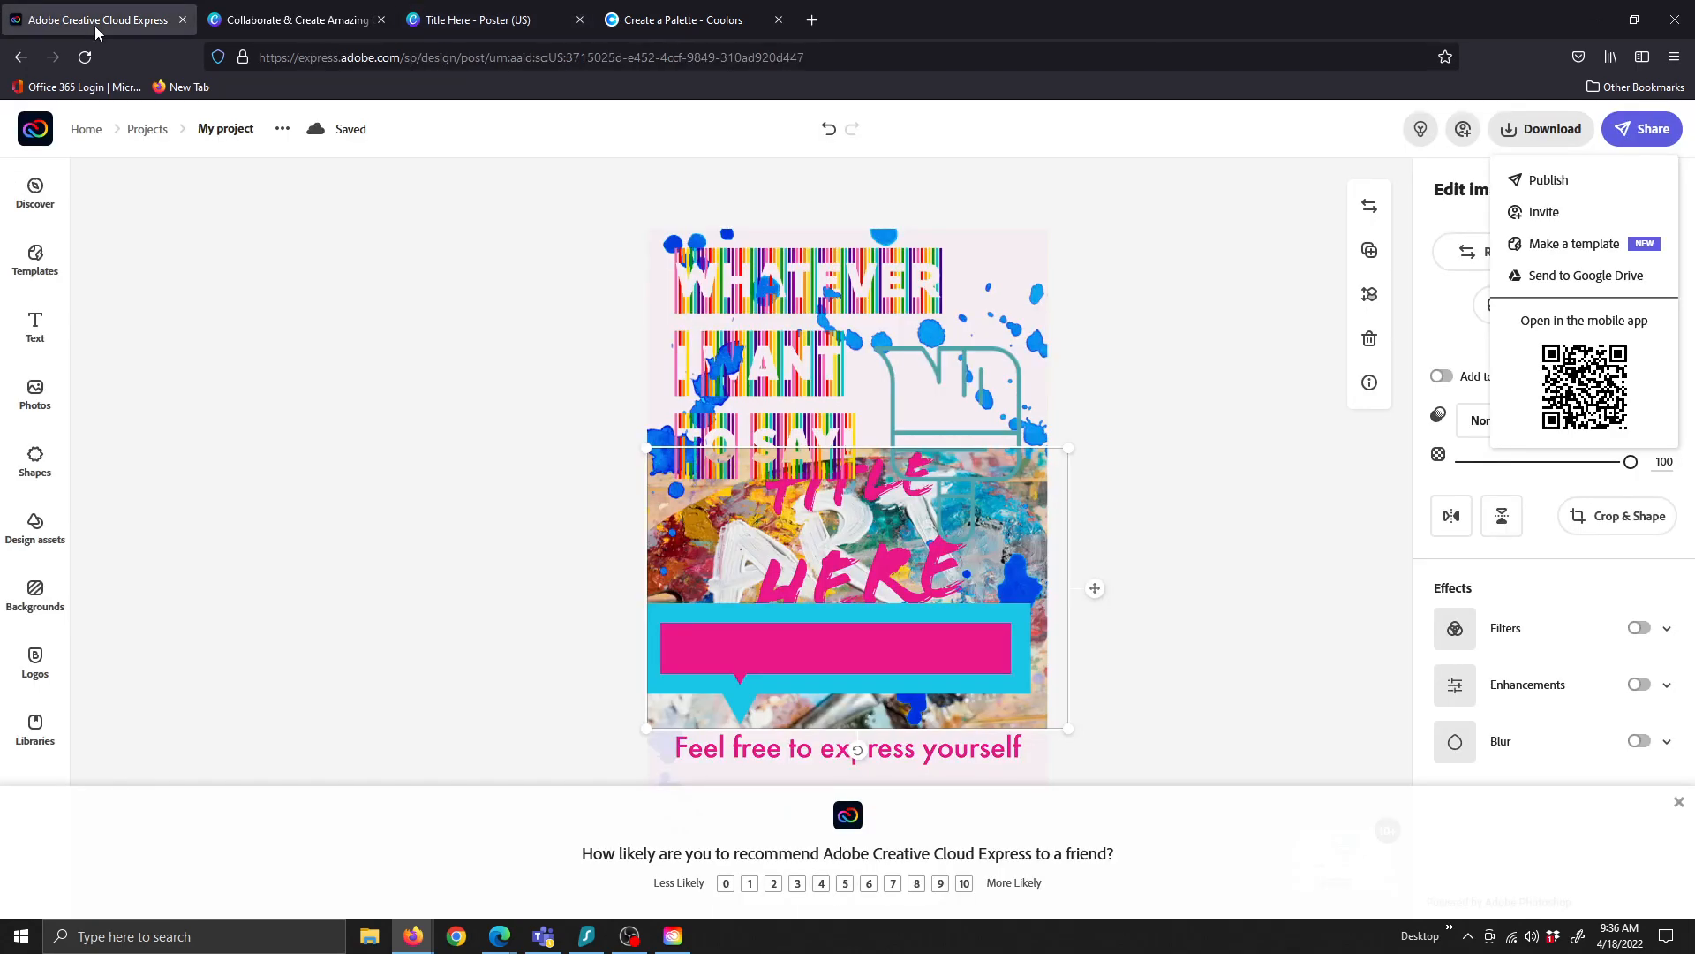
# Click empty canvas to close the Share dropdown and deselect the ART photo
pyautogui.click(1327, 477)
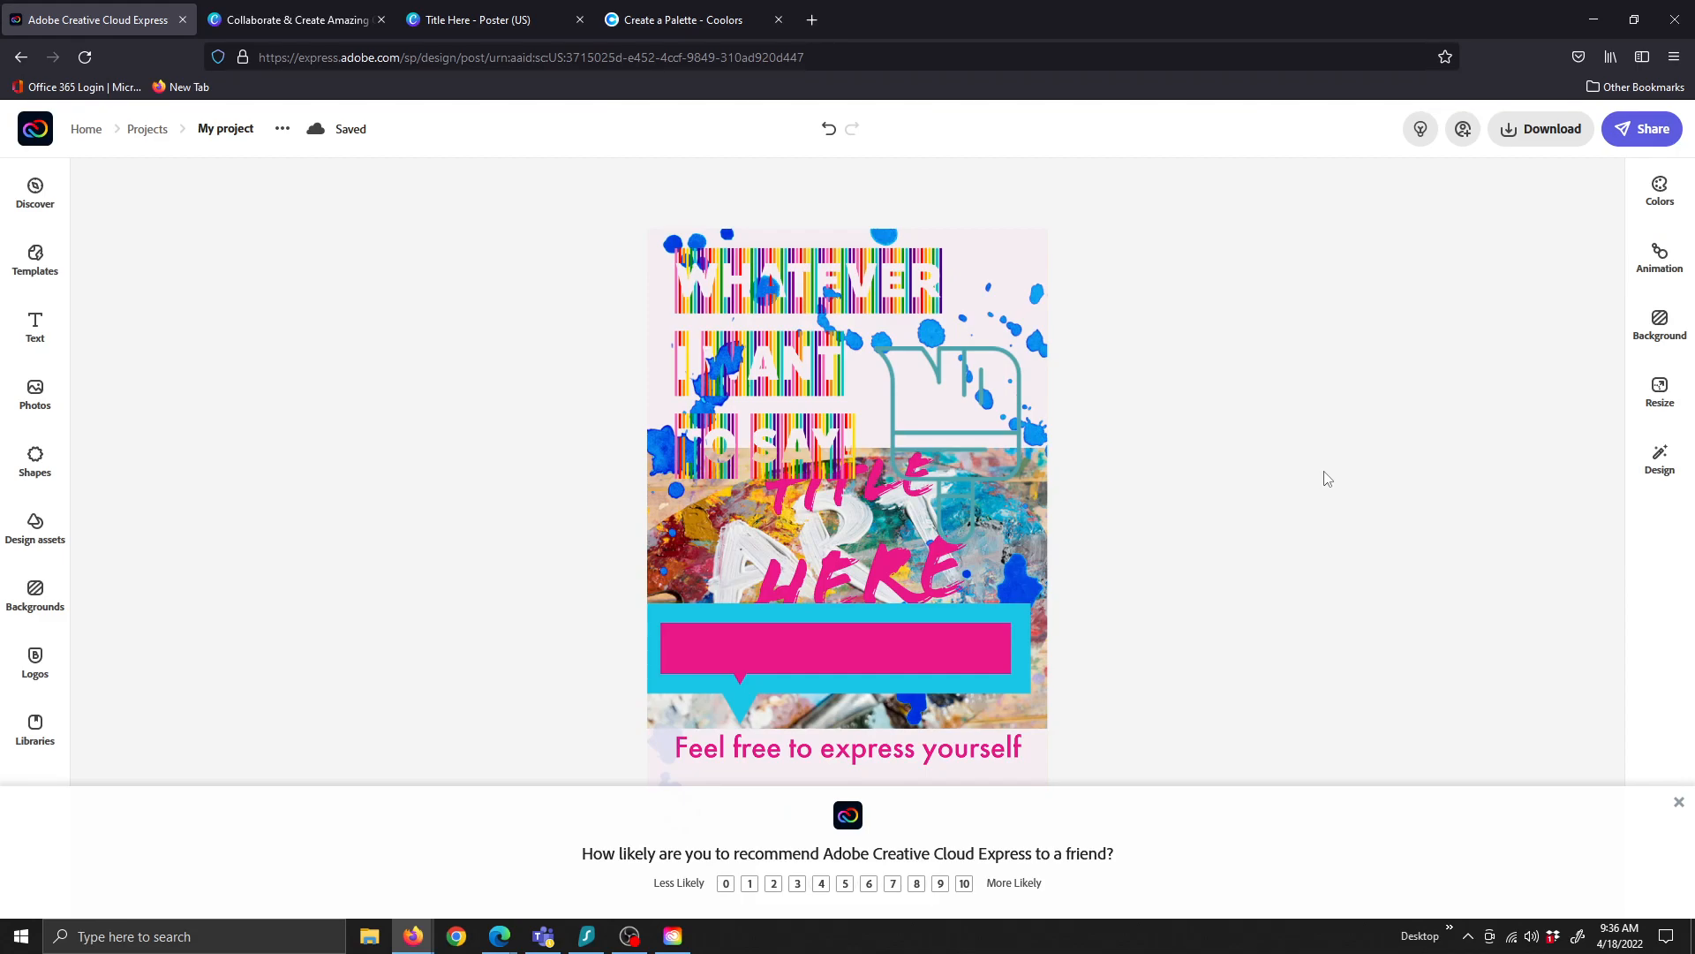